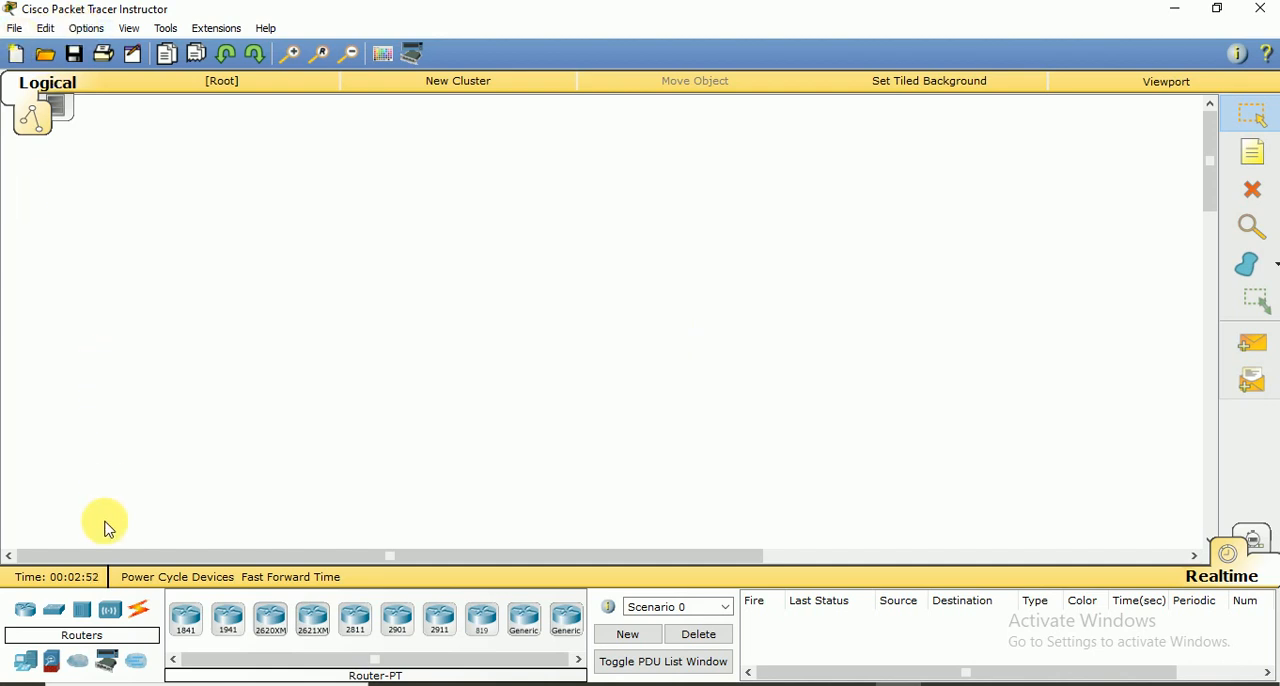
Place a 2911 router in the upper-left area of the topology and close its device window
click(30, 612)
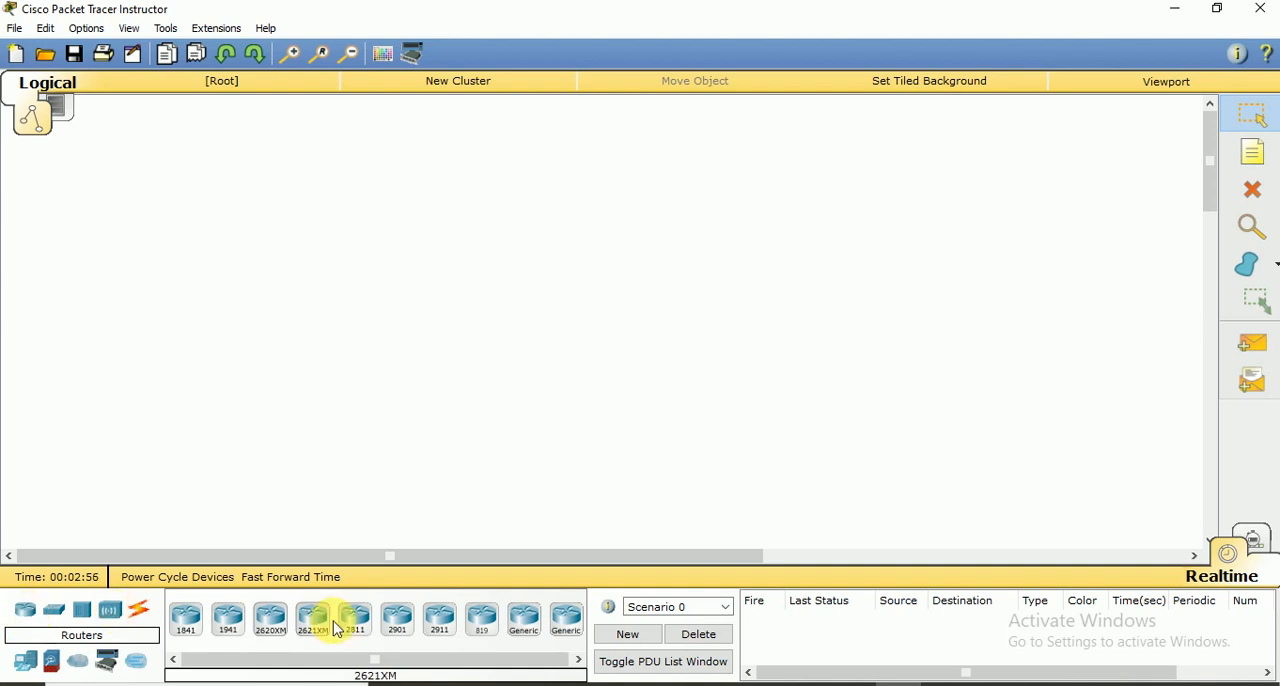
click(447, 626)
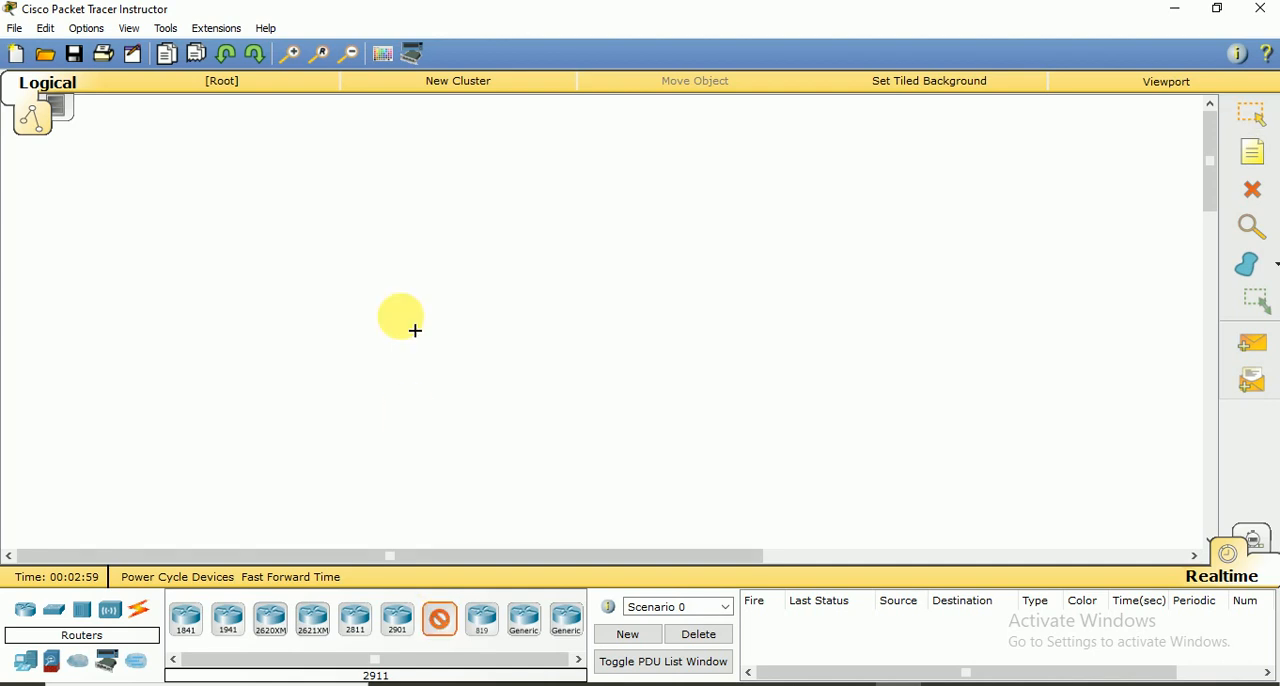
click(450, 210)
click(437, 206)
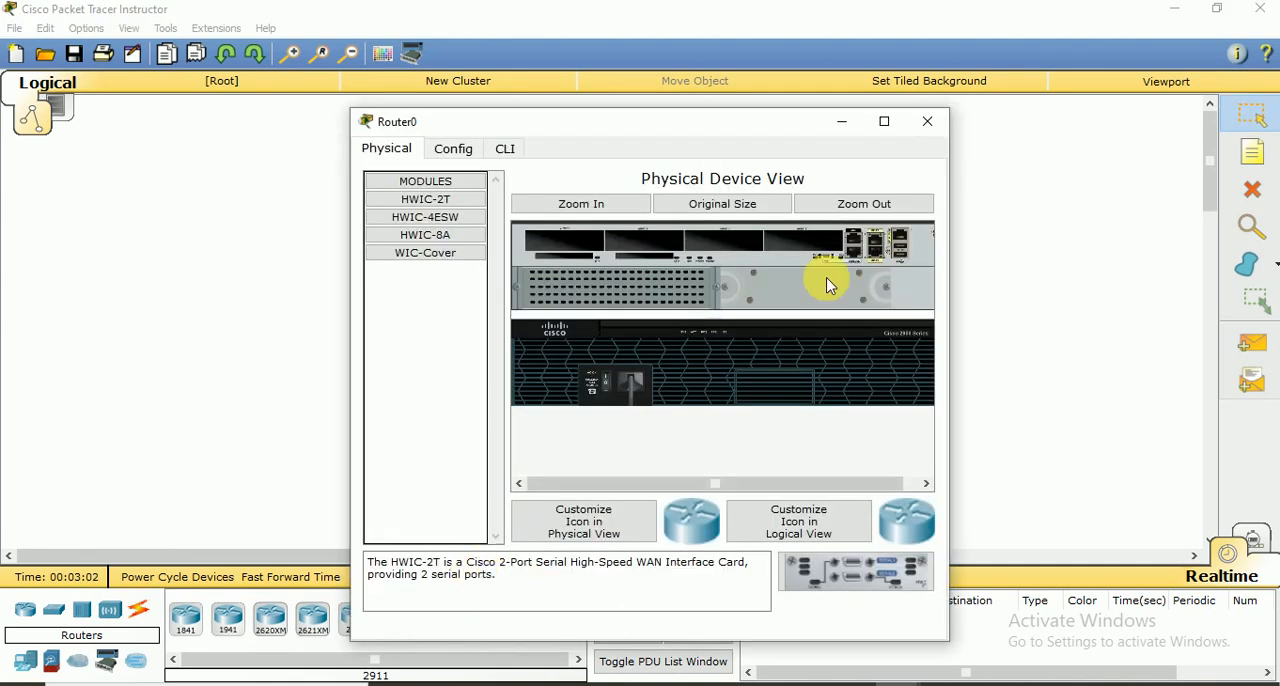
click(939, 130)
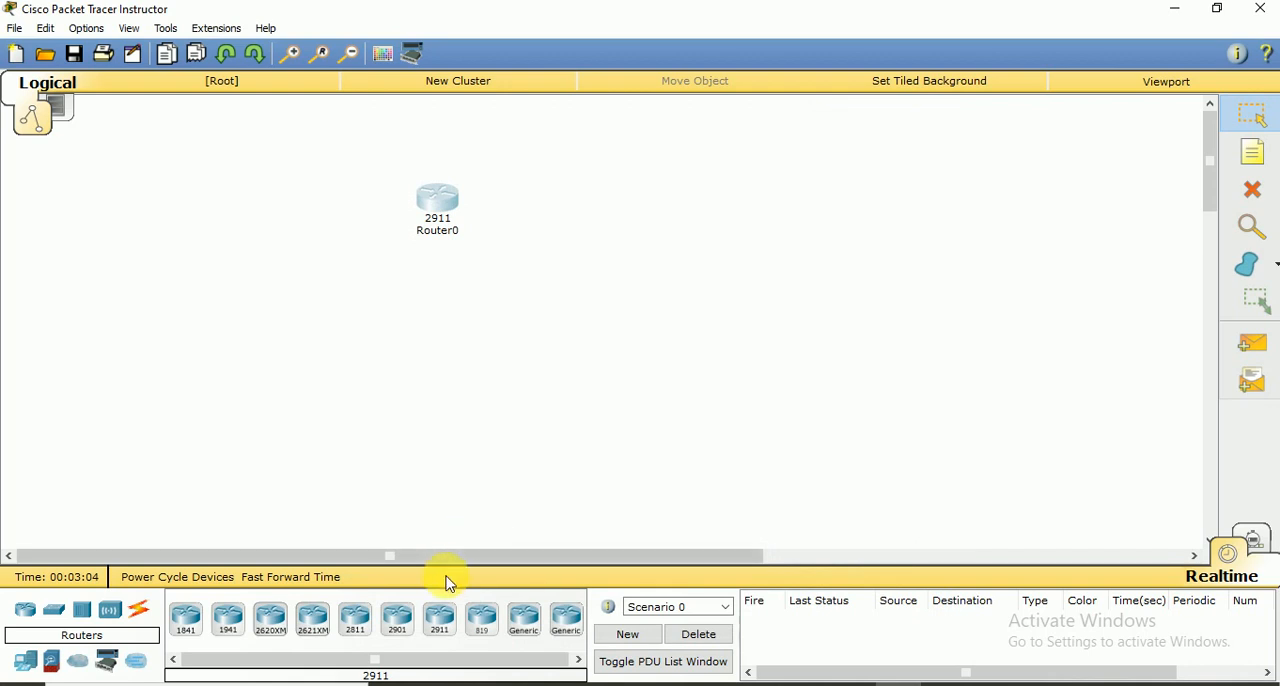
Add three more 2911 routers so that the four routers form a two-by-two square layout
click(447, 622)
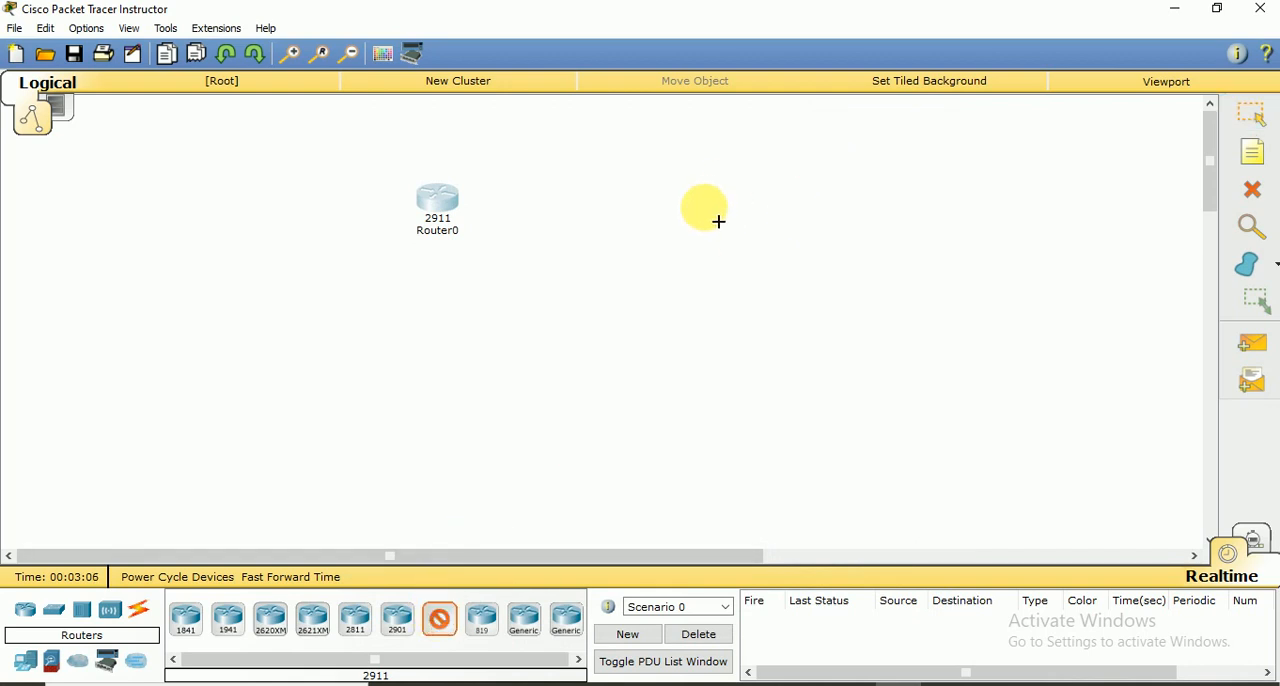
click(706, 212)
click(440, 618)
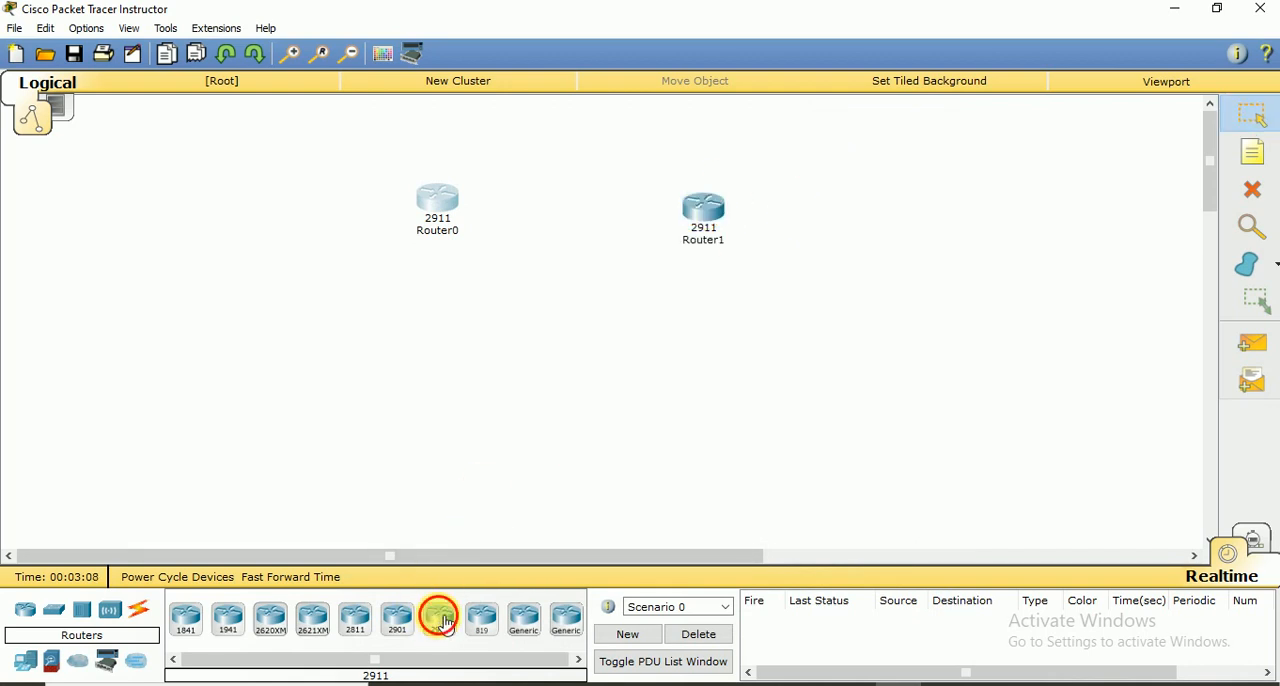
click(431, 380)
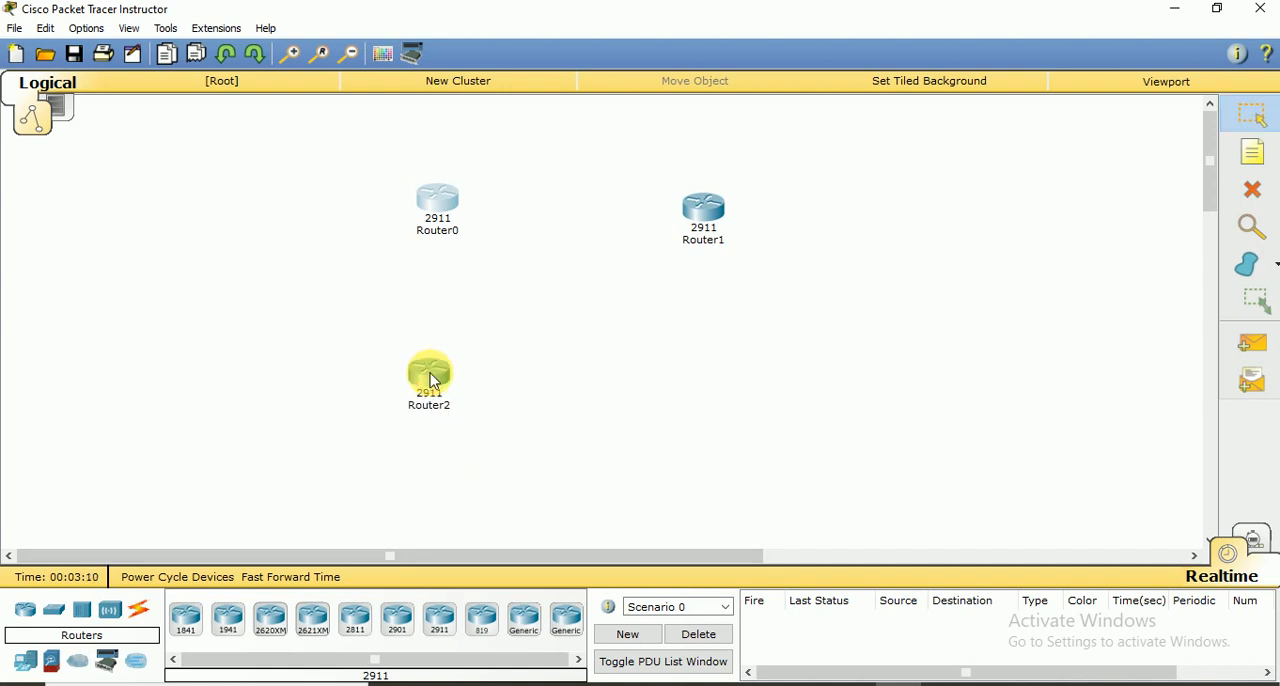
click(443, 618)
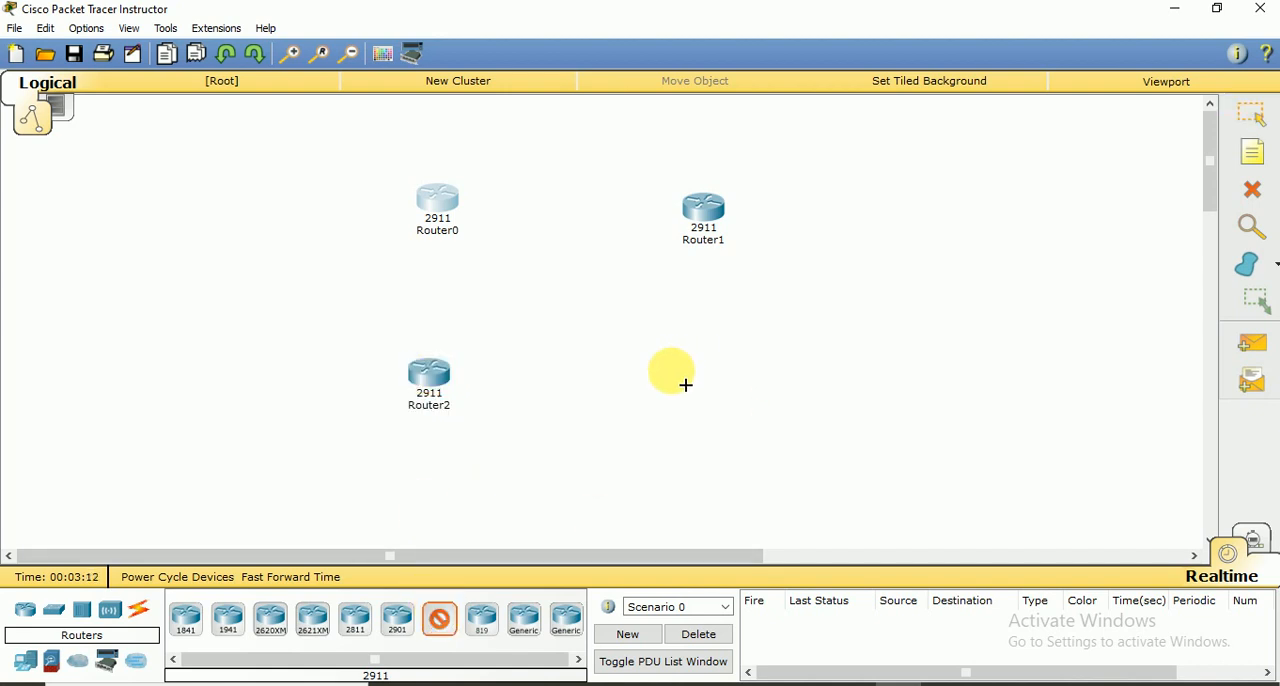
click(663, 378)
Move Router1 and Router3 slightly left to line up the second column of routers
drag(705, 212, 672, 214)
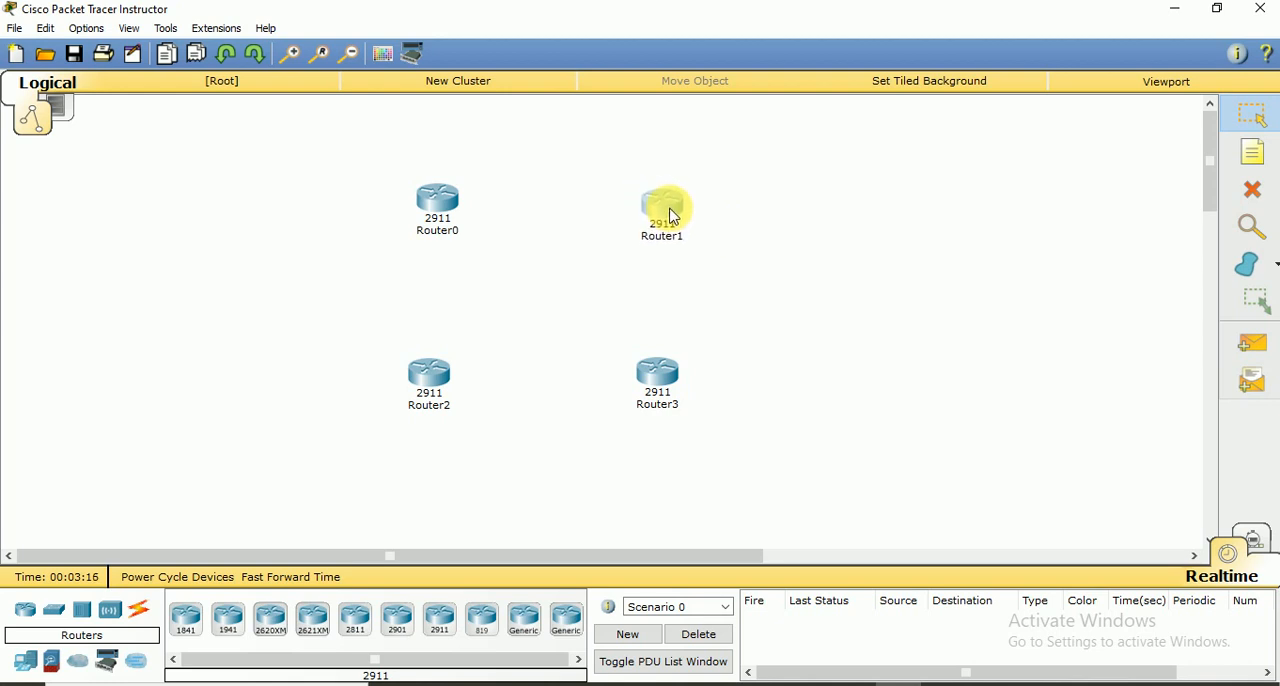
click(663, 378)
drag(663, 378, 653, 386)
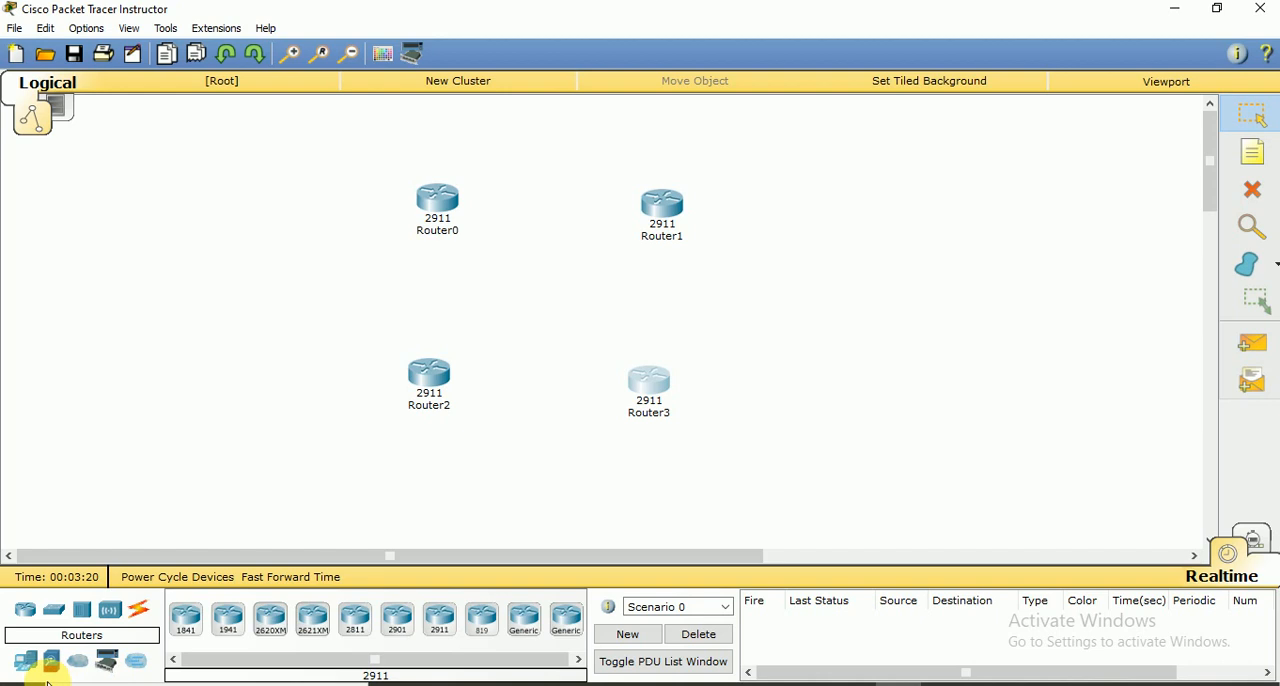
Place two generic PCs on the outer left side, one beside Router0 and one beside Router2
click(27, 662)
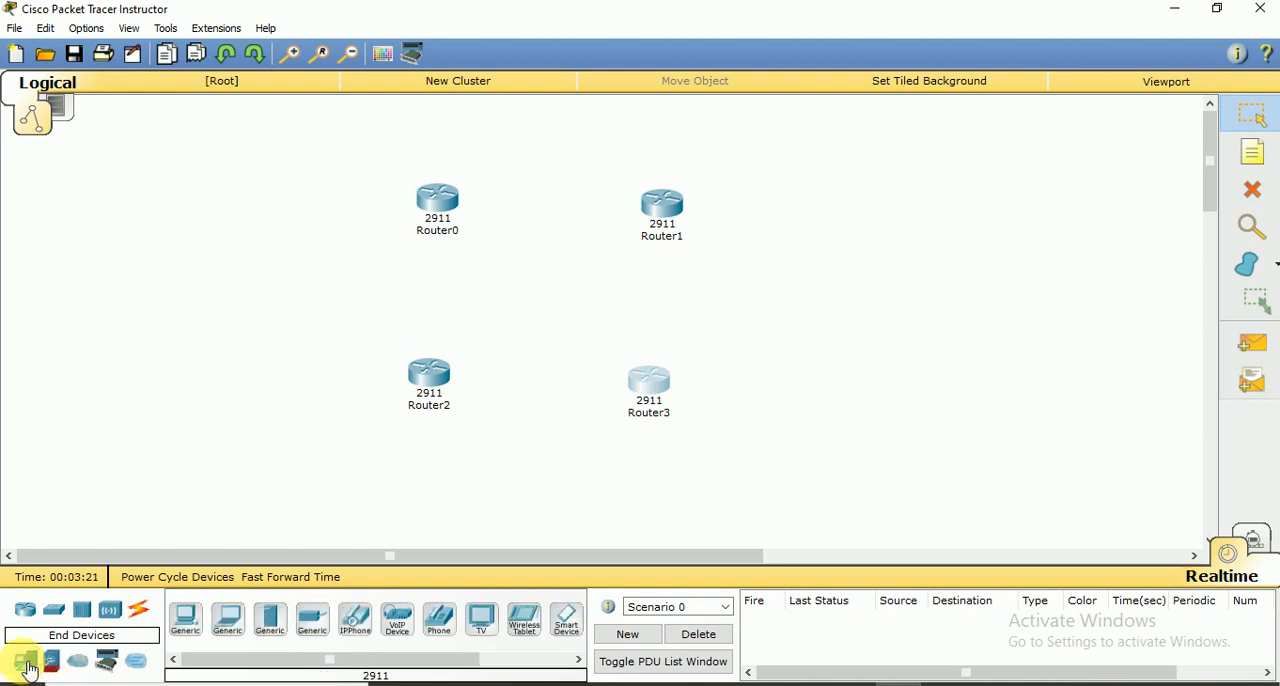
click(186, 621)
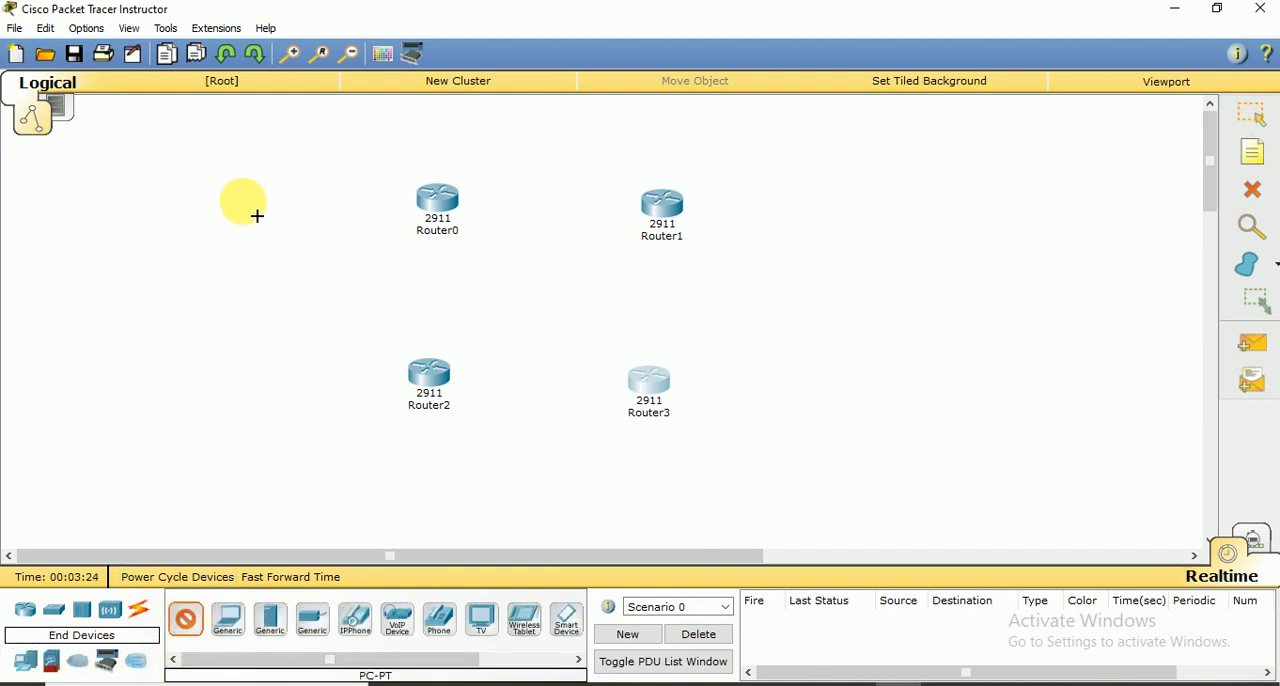
click(240, 198)
click(187, 621)
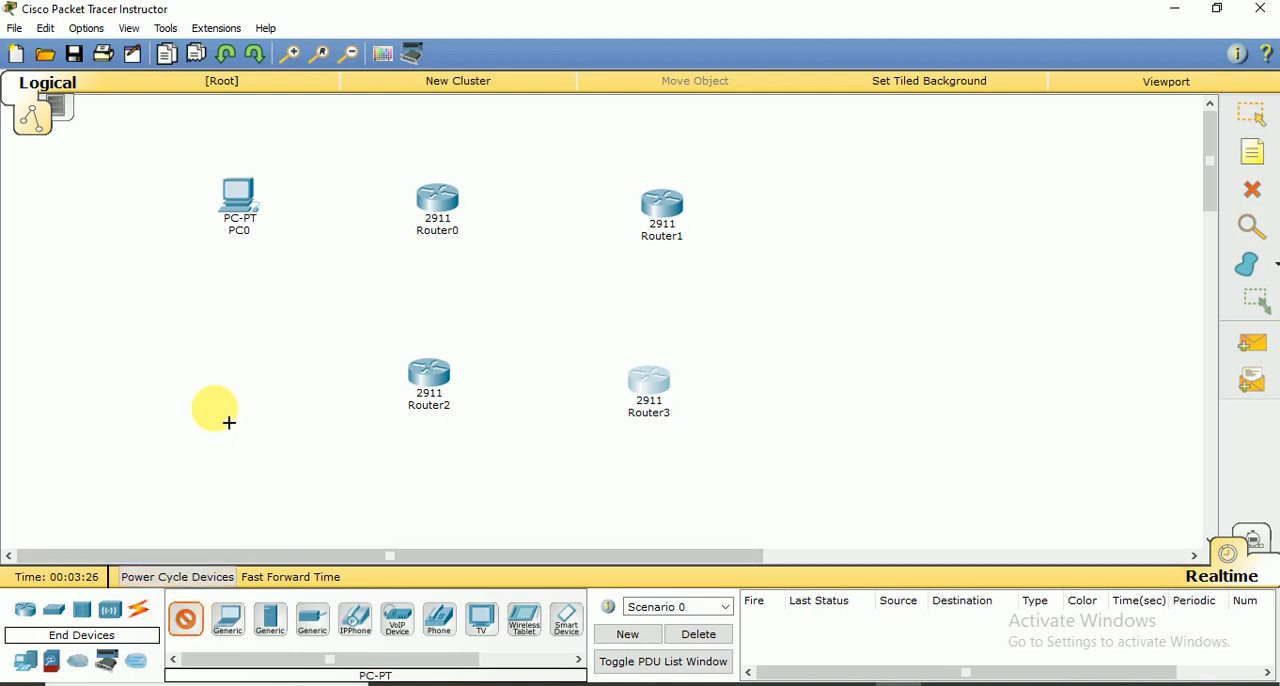
click(240, 395)
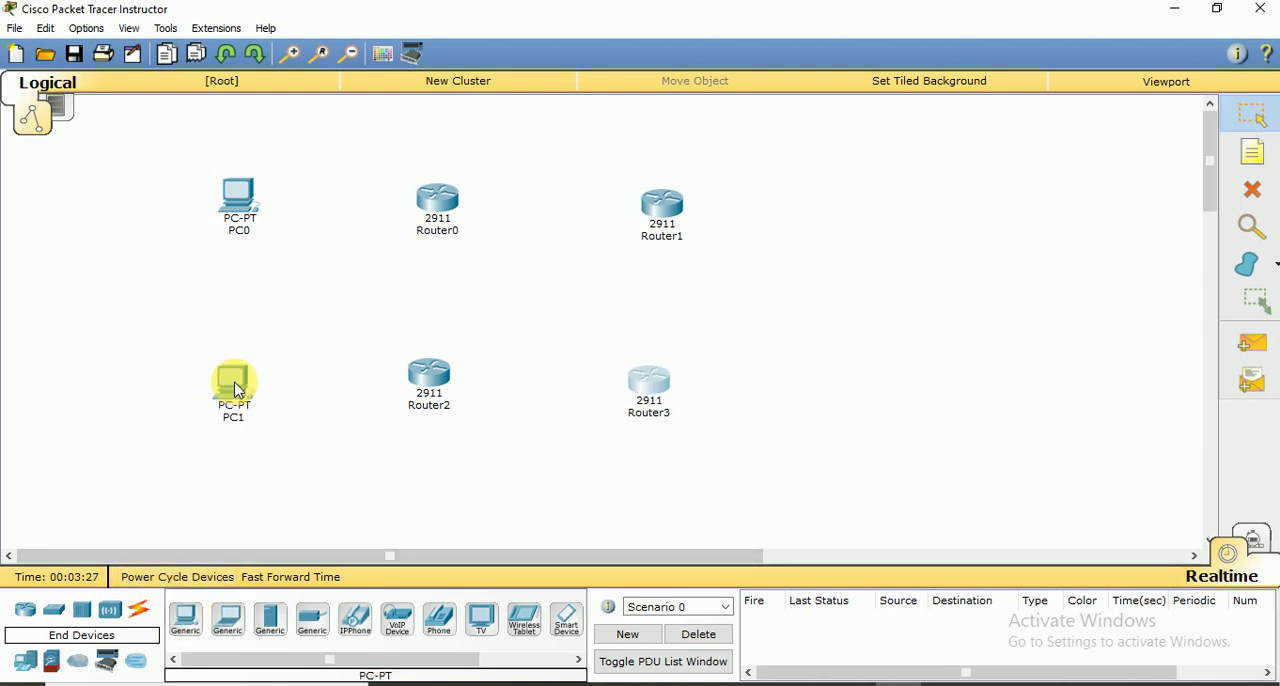
Place two more generic PCs on the outer right side, one beside Router1 and one beside Router3
click(193, 628)
click(916, 214)
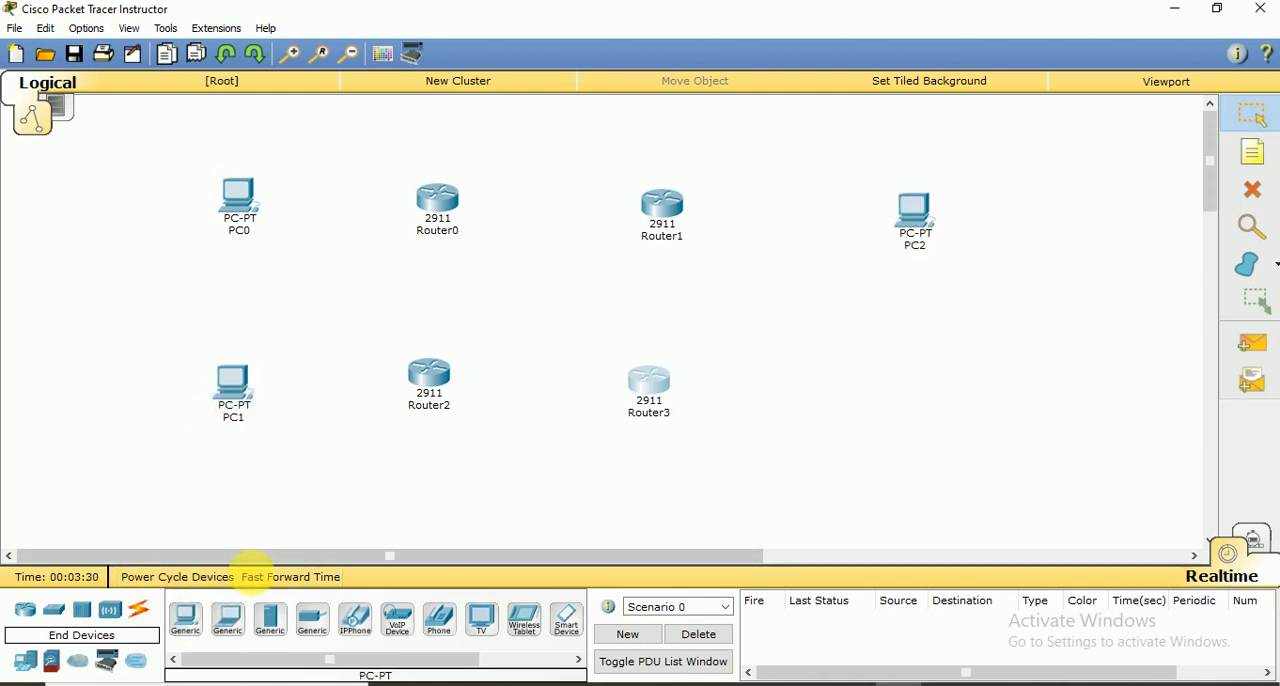
click(186, 620)
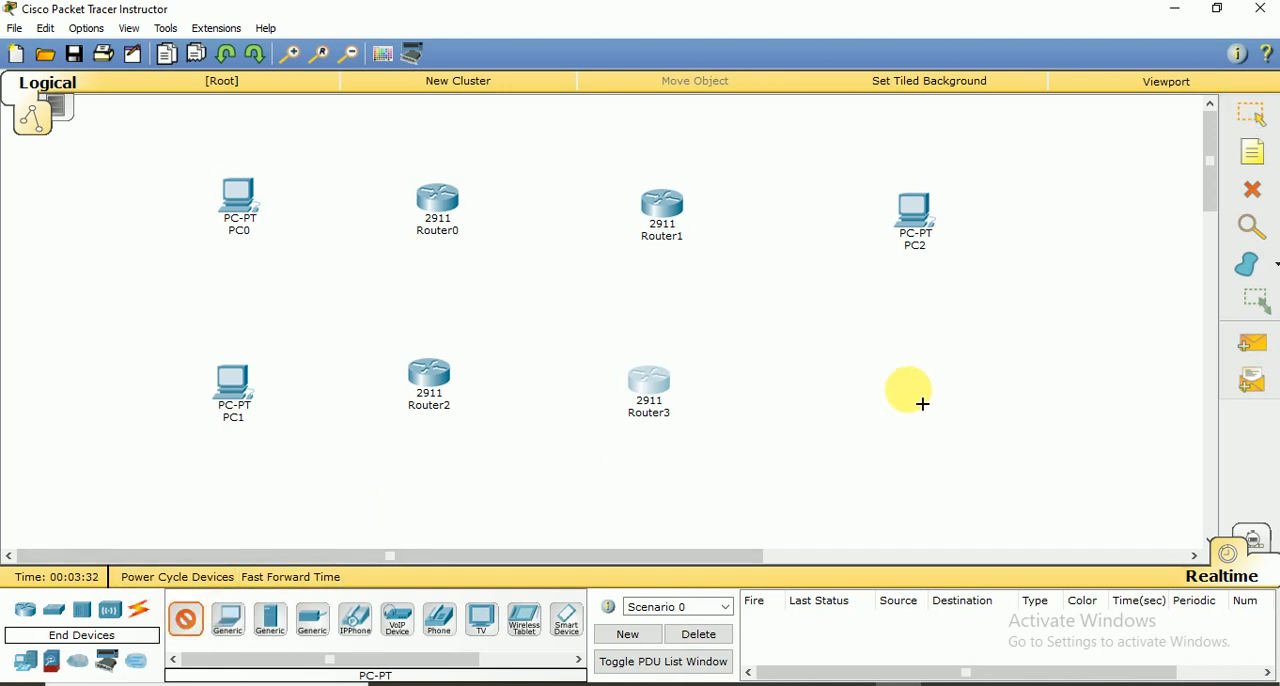
click(923, 404)
click(722, 492)
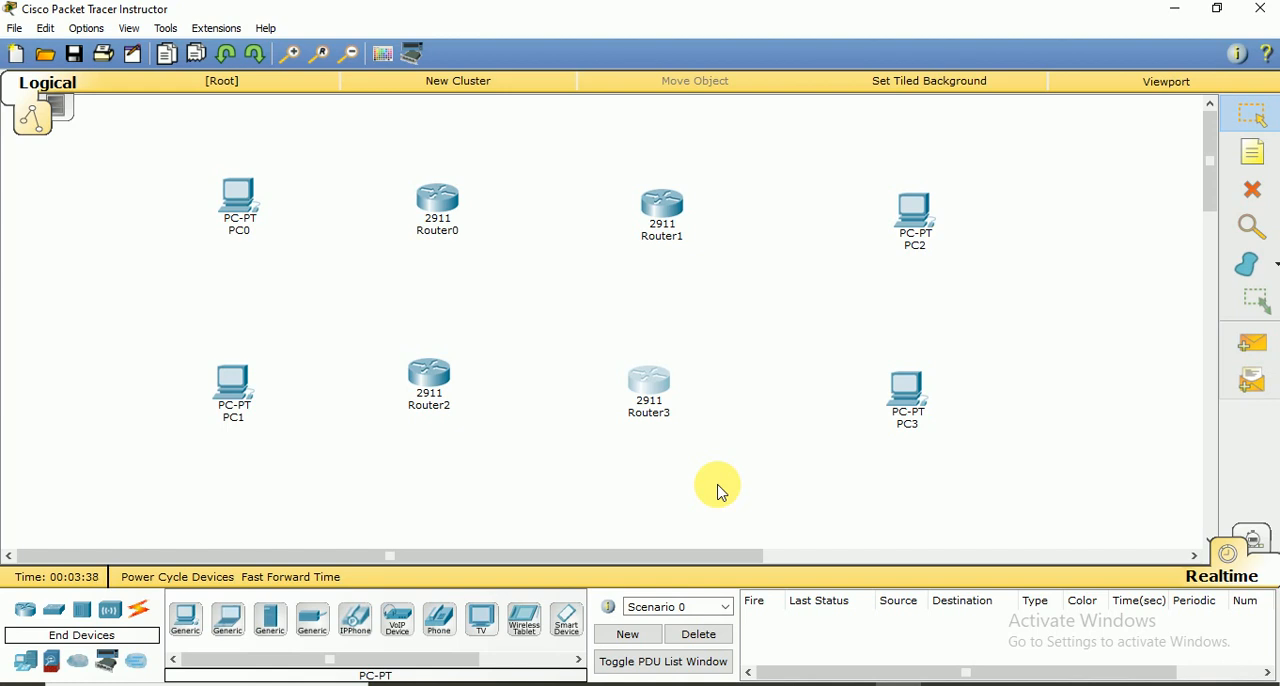
Connect Router0 to PC0 and Router2 to PC1 using the automatic connection type
click(142, 612)
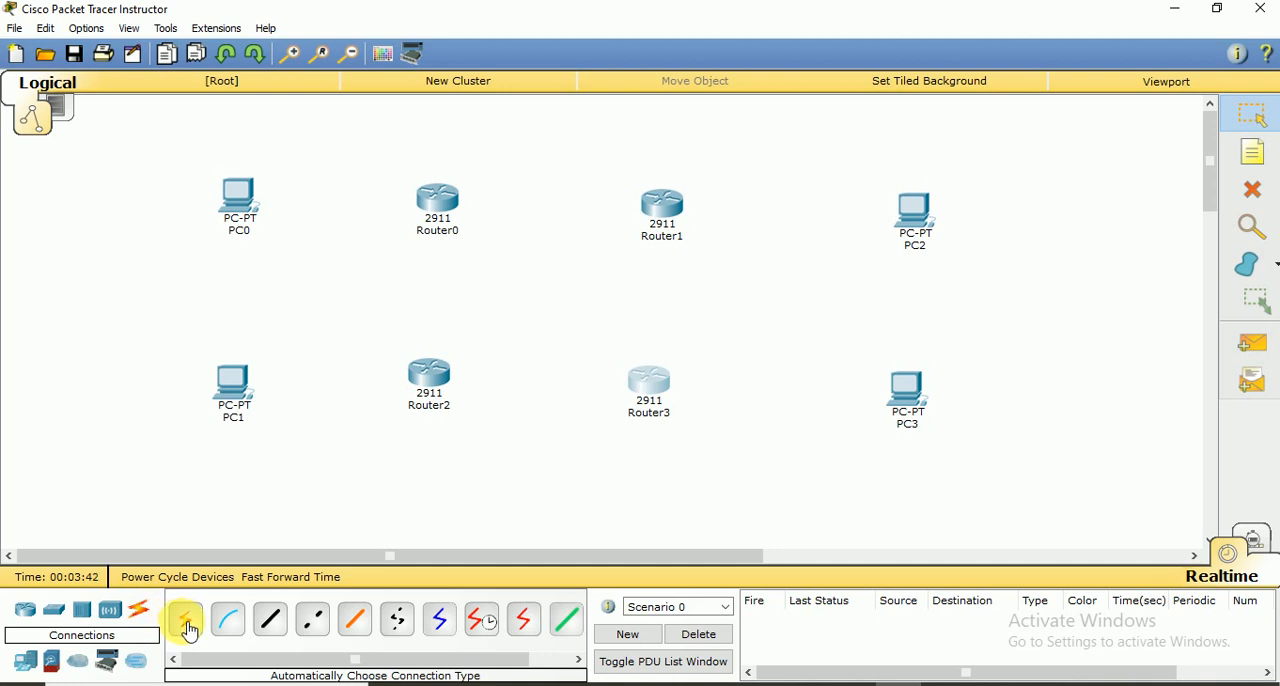
click(191, 627)
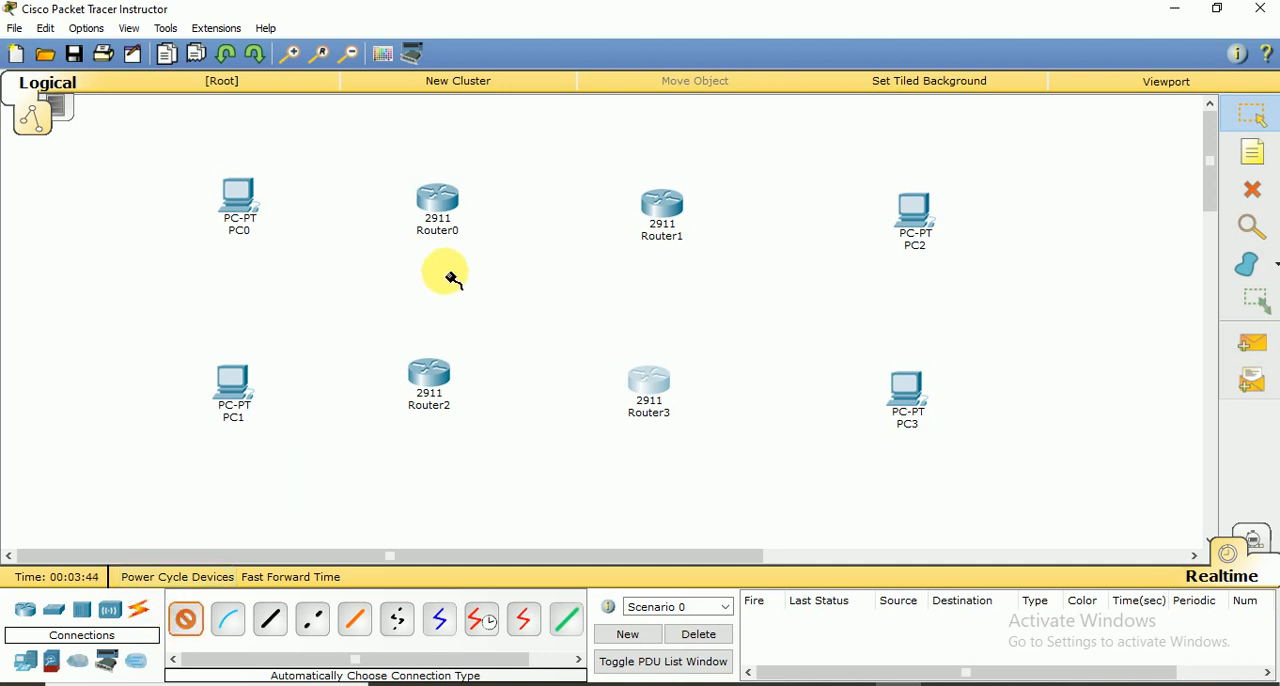
click(437, 196)
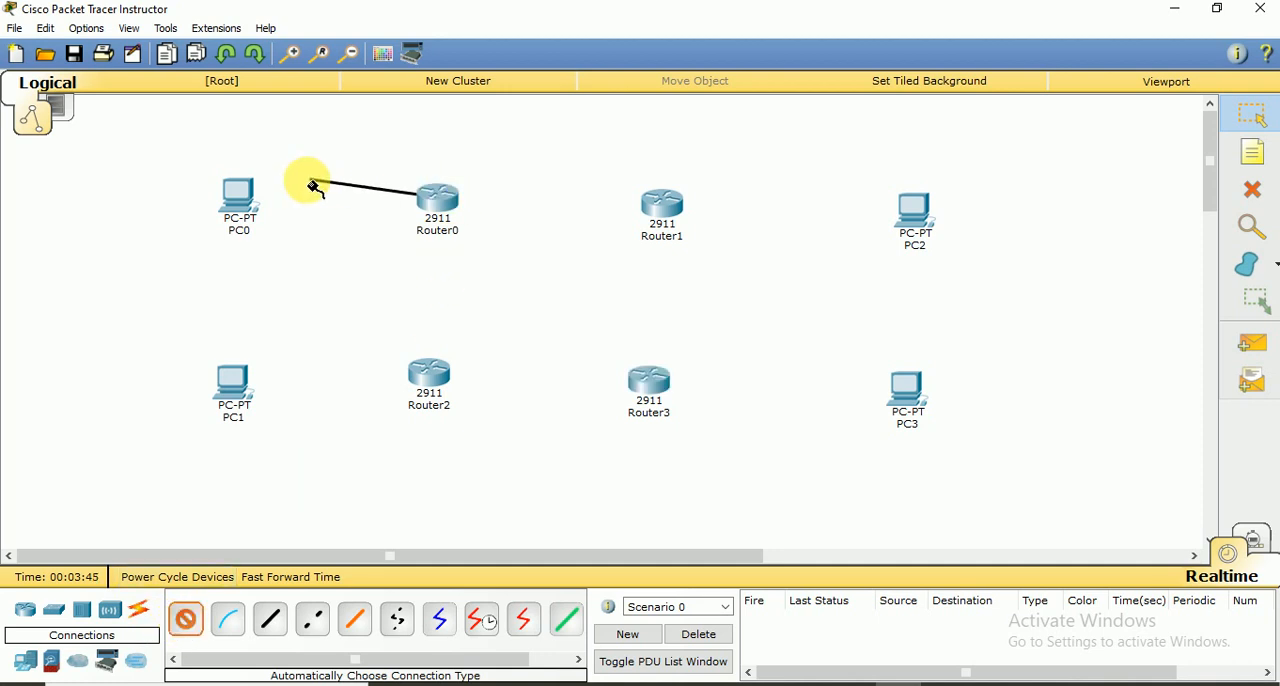
click(243, 197)
click(188, 619)
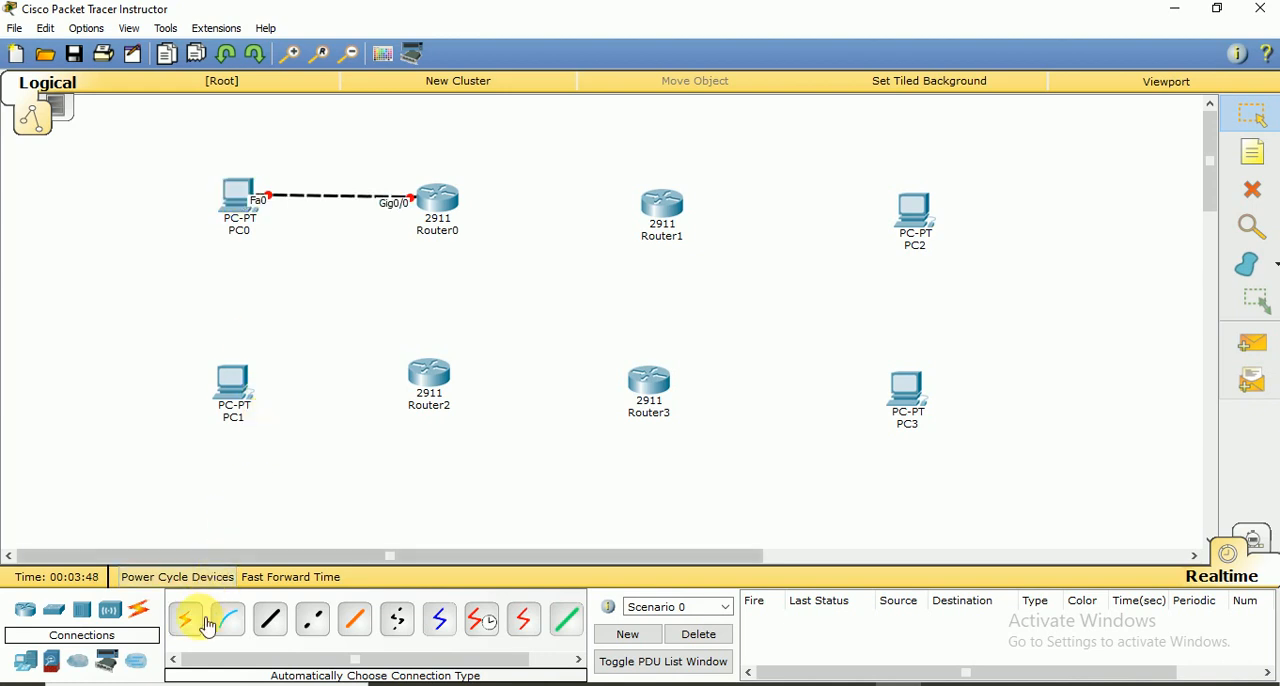
click(433, 392)
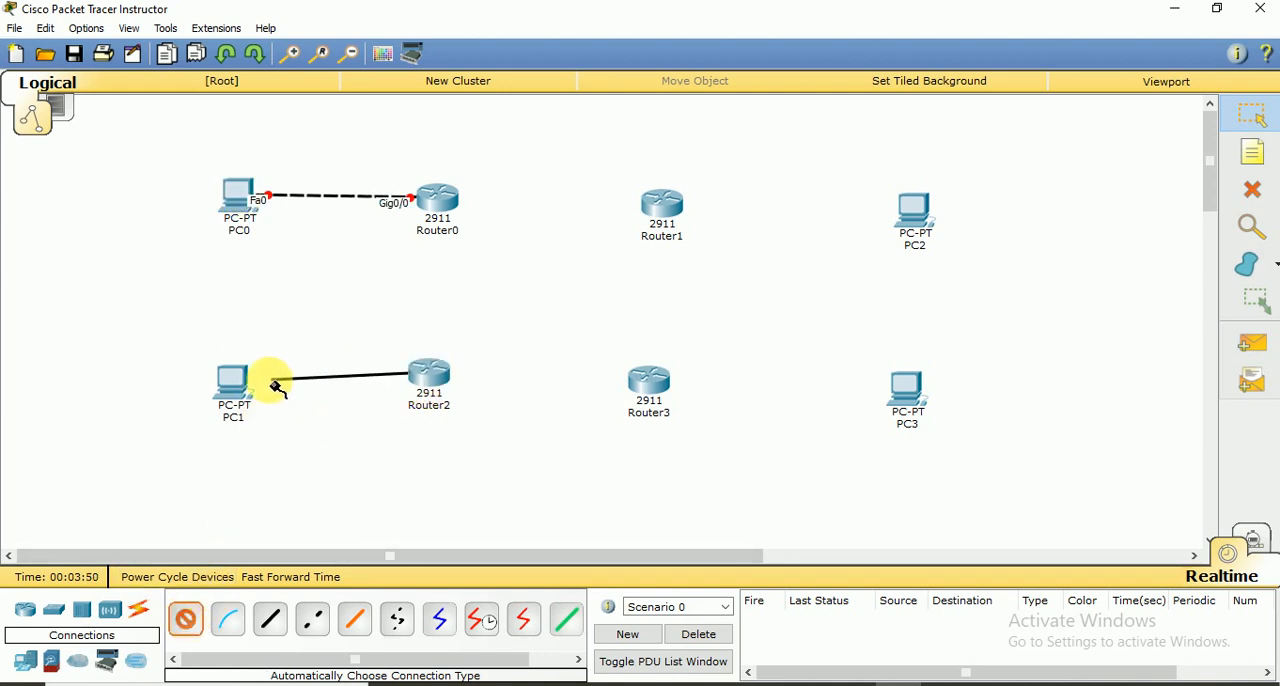
click(233, 388)
Connect Router1 to PC2 and Router3 to PC3 using the automatic connection type
click(186, 619)
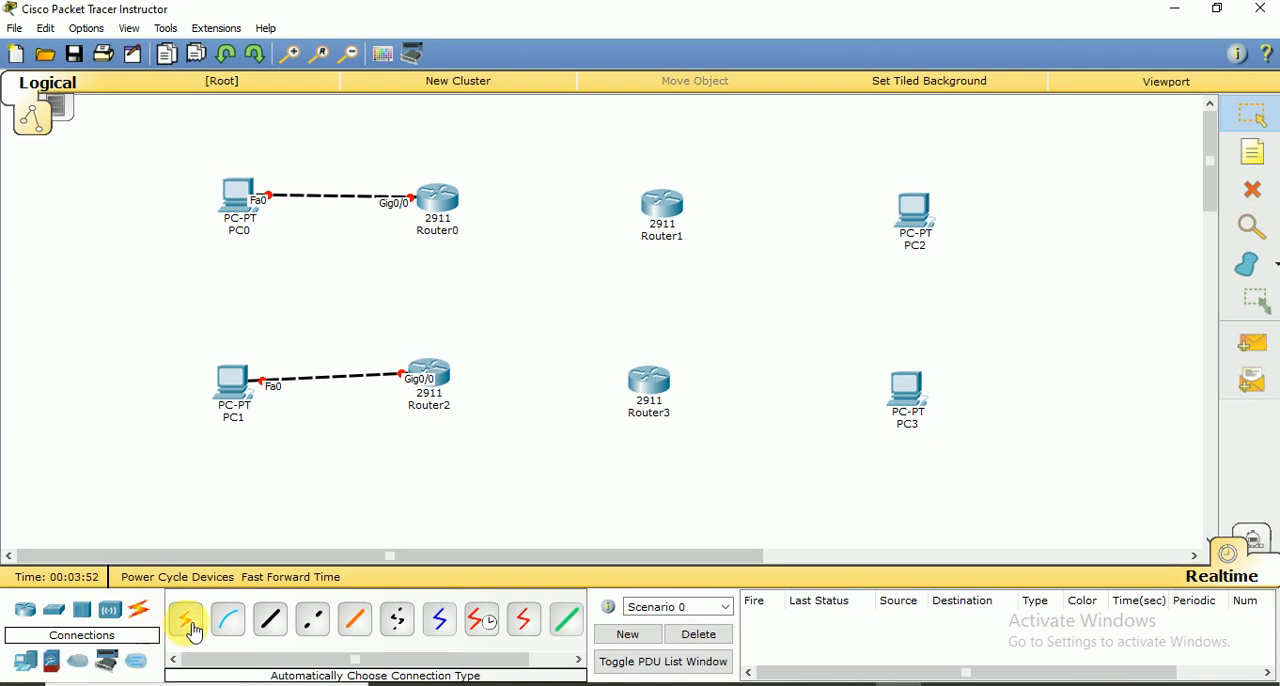
click(670, 205)
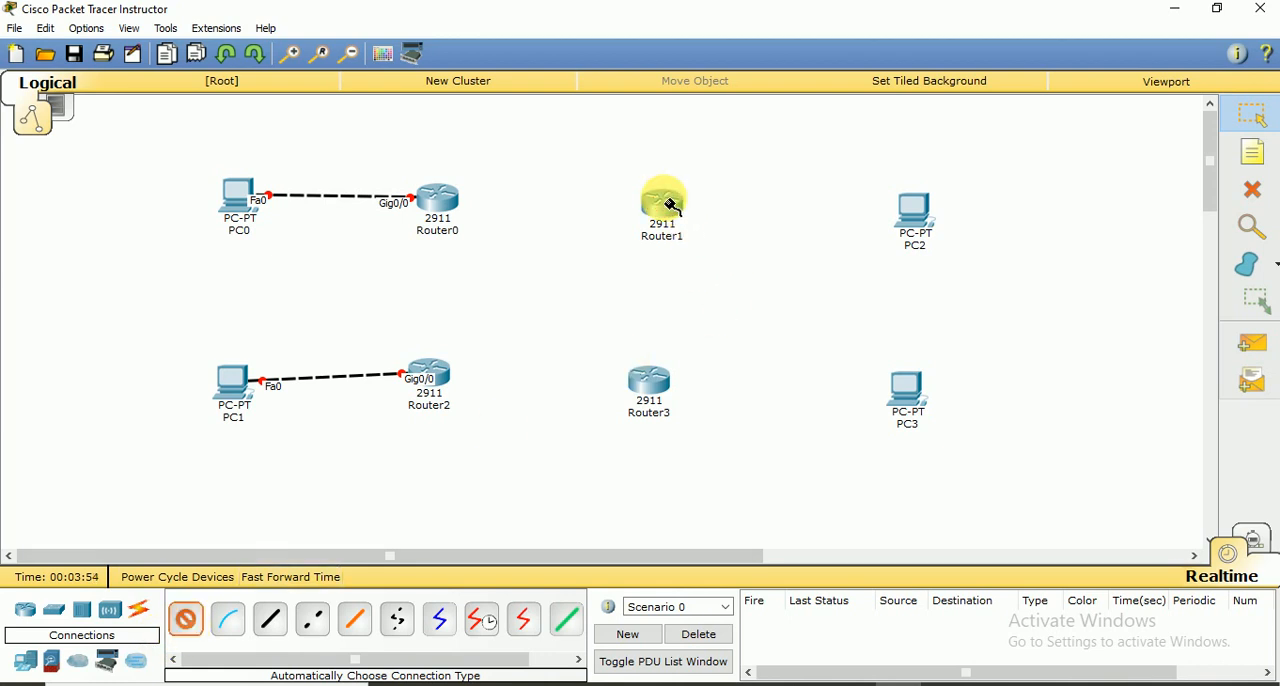
click(917, 214)
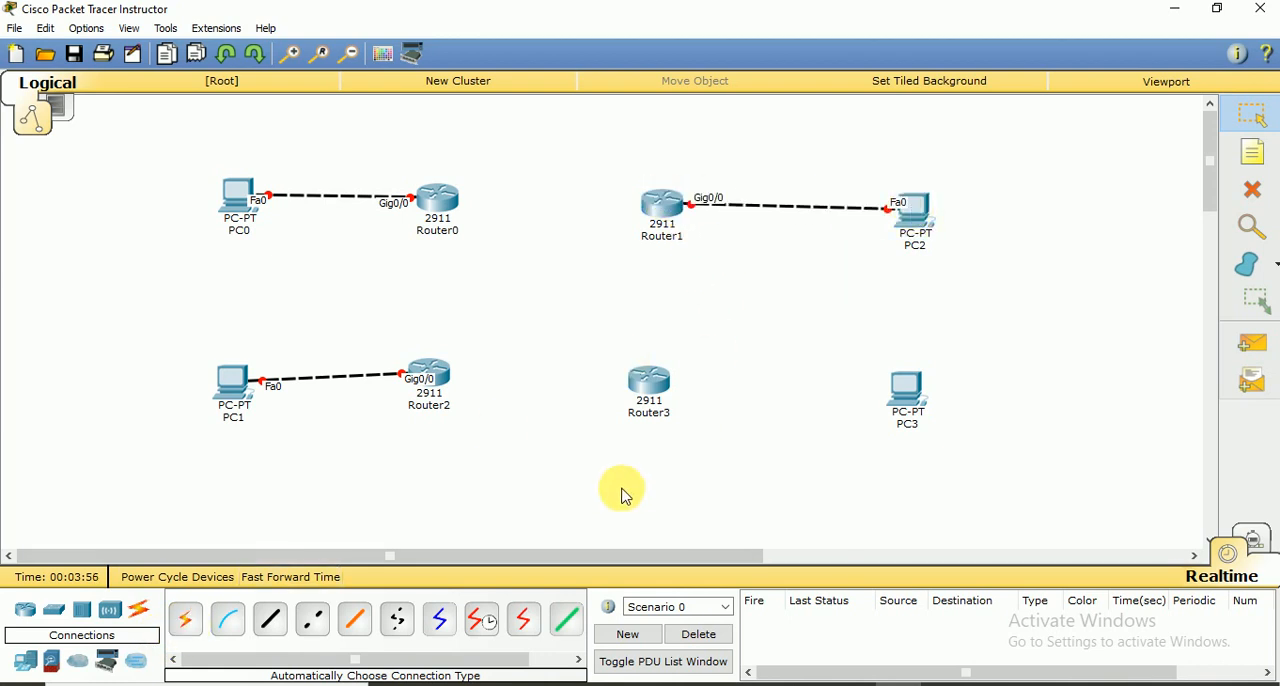
click(186, 619)
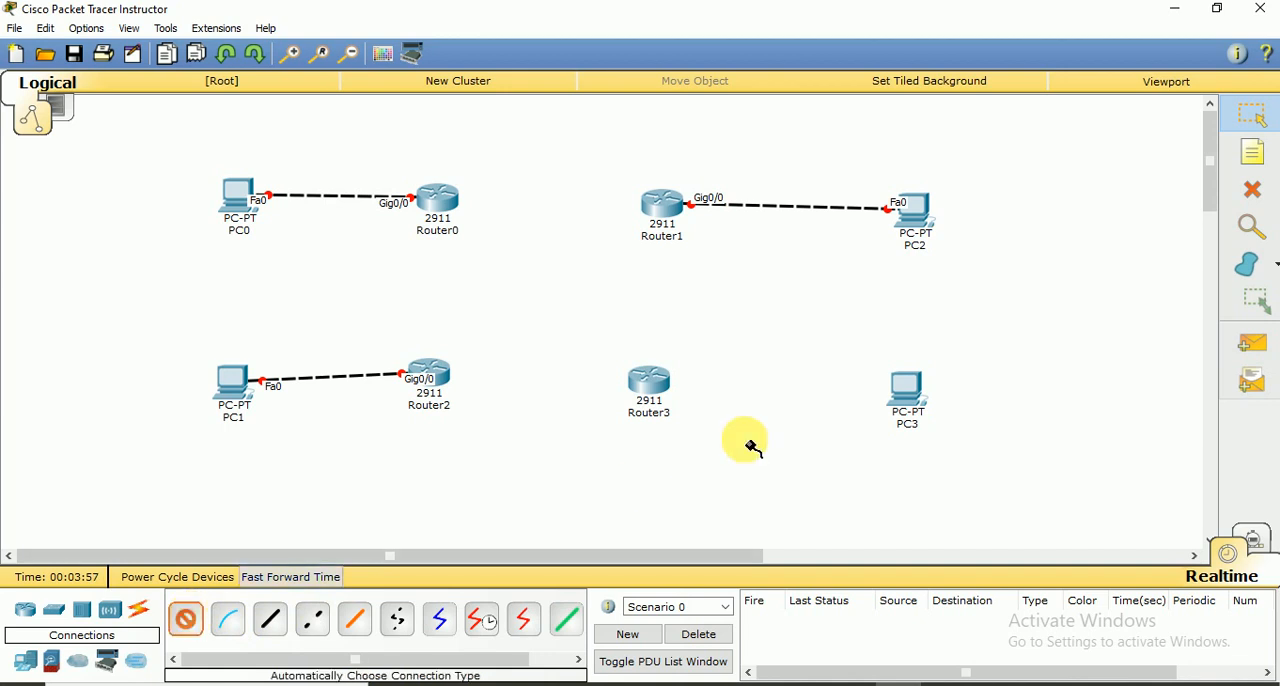
click(665, 385)
click(906, 388)
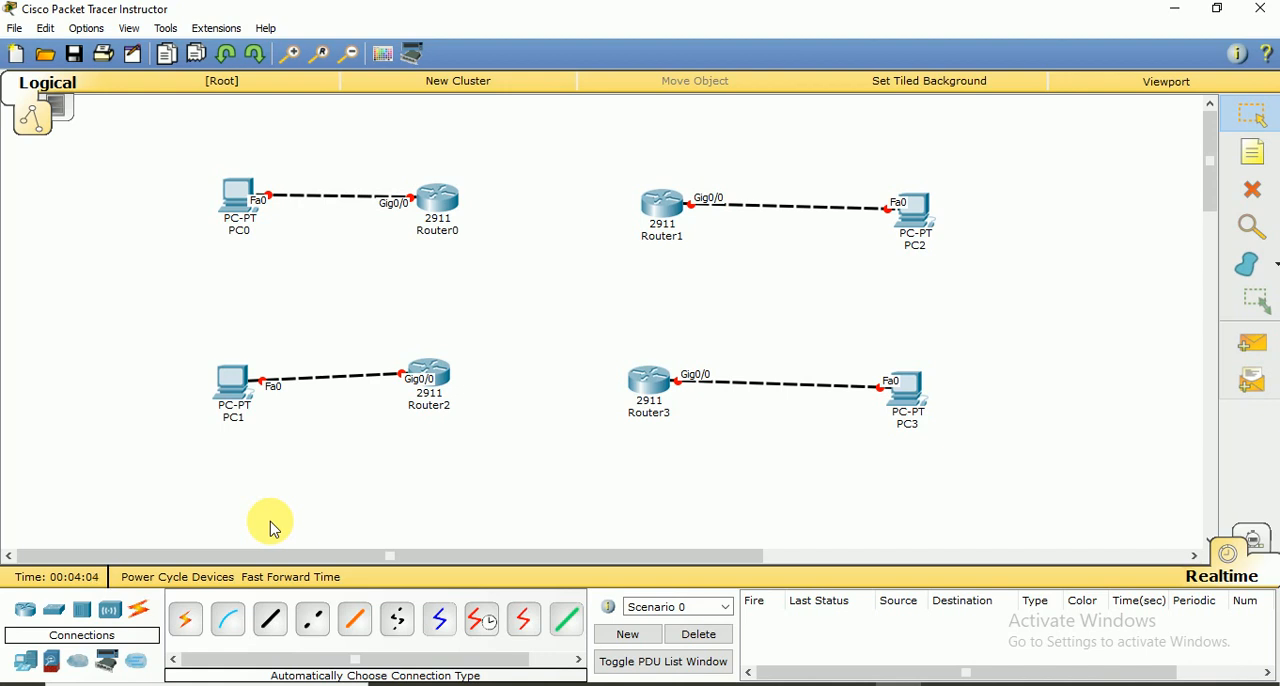
Link the routers horizontally, Router0 to Router1 and Router2 to Router3, using the automatic connection type
click(188, 620)
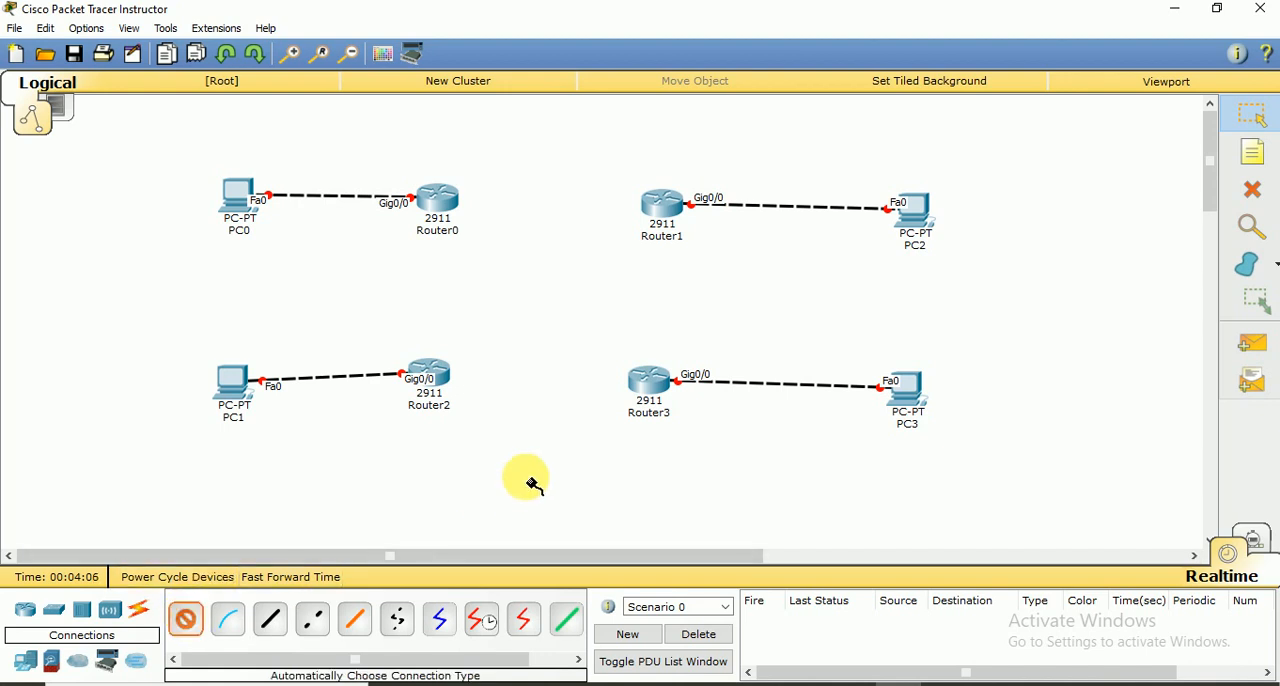
click(465, 204)
click(660, 205)
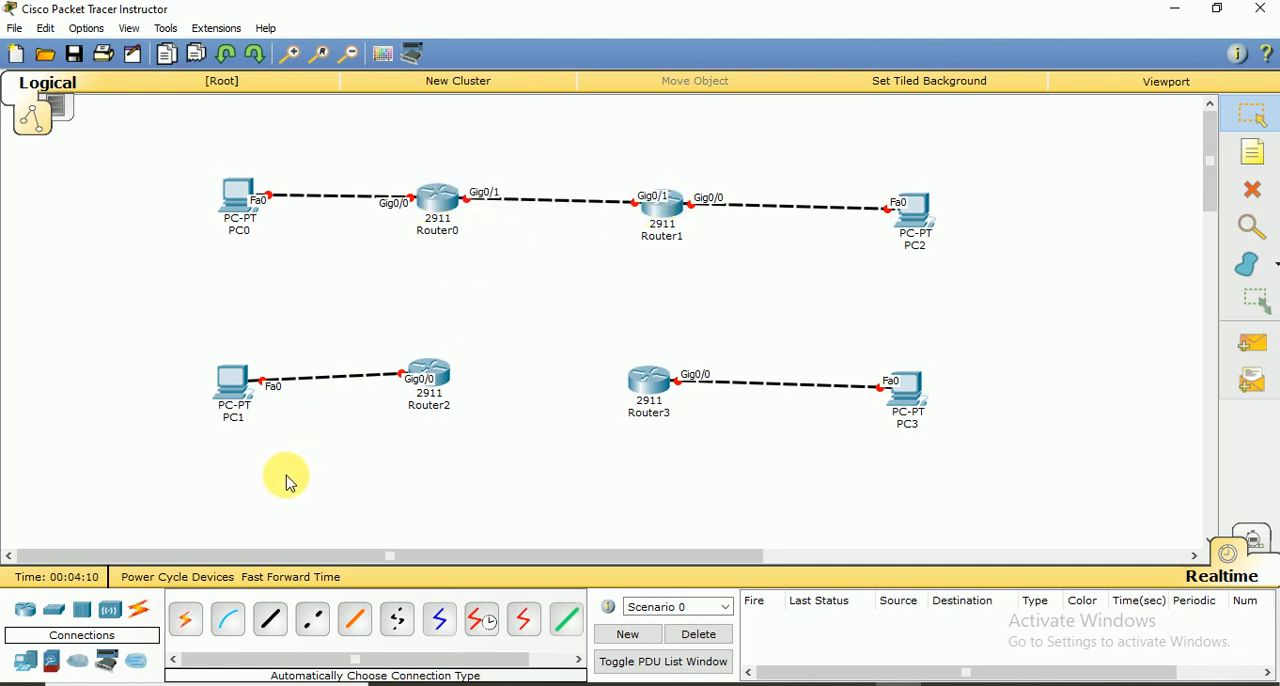
click(186, 620)
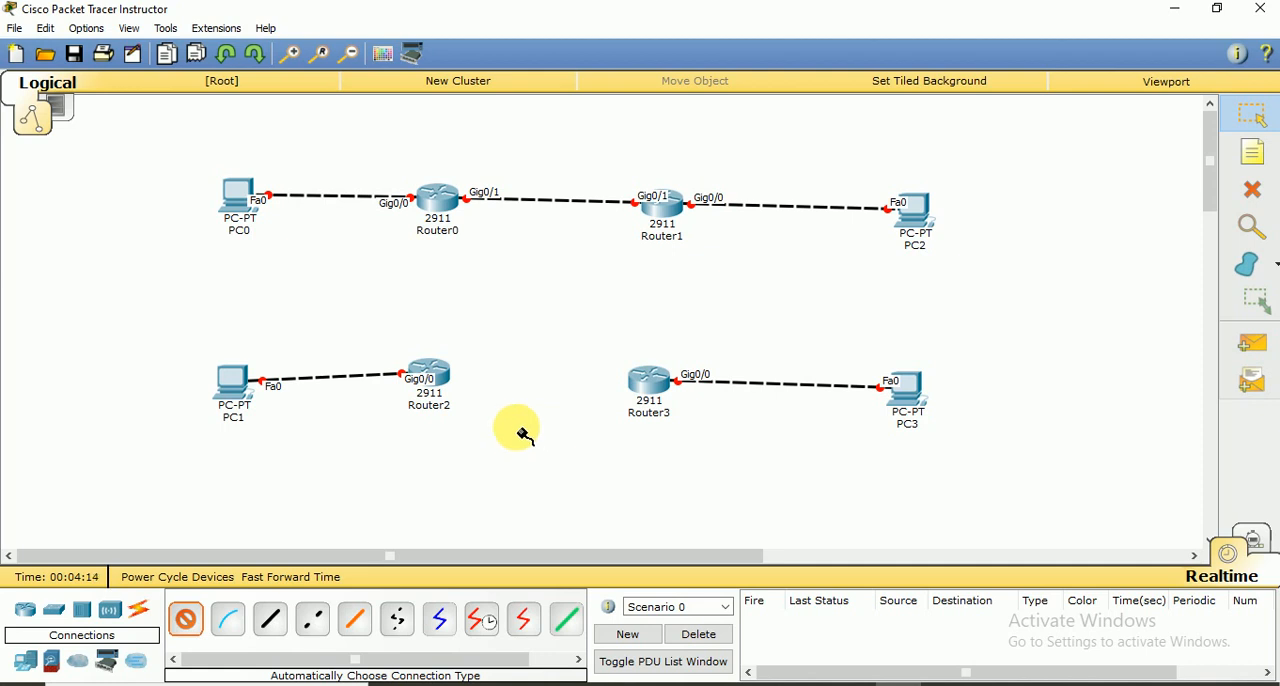
click(430, 374)
click(655, 384)
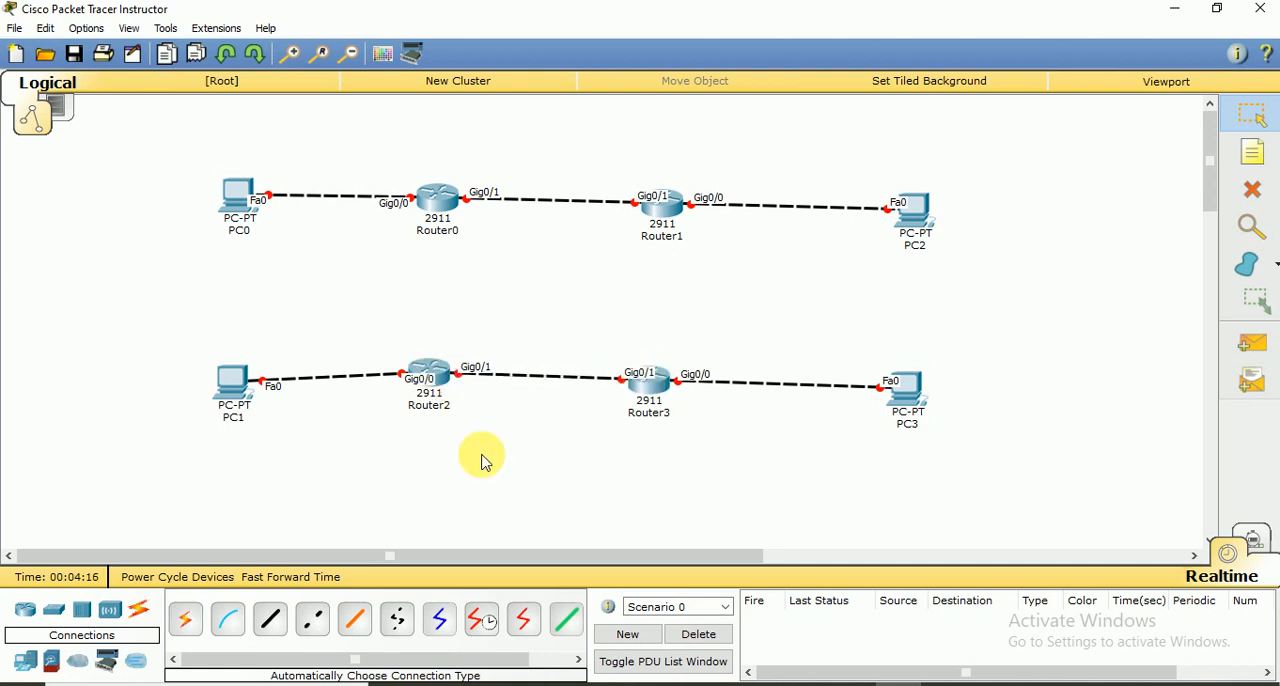
Link Router0 vertically to Router2 using the automatic connection type
click(190, 625)
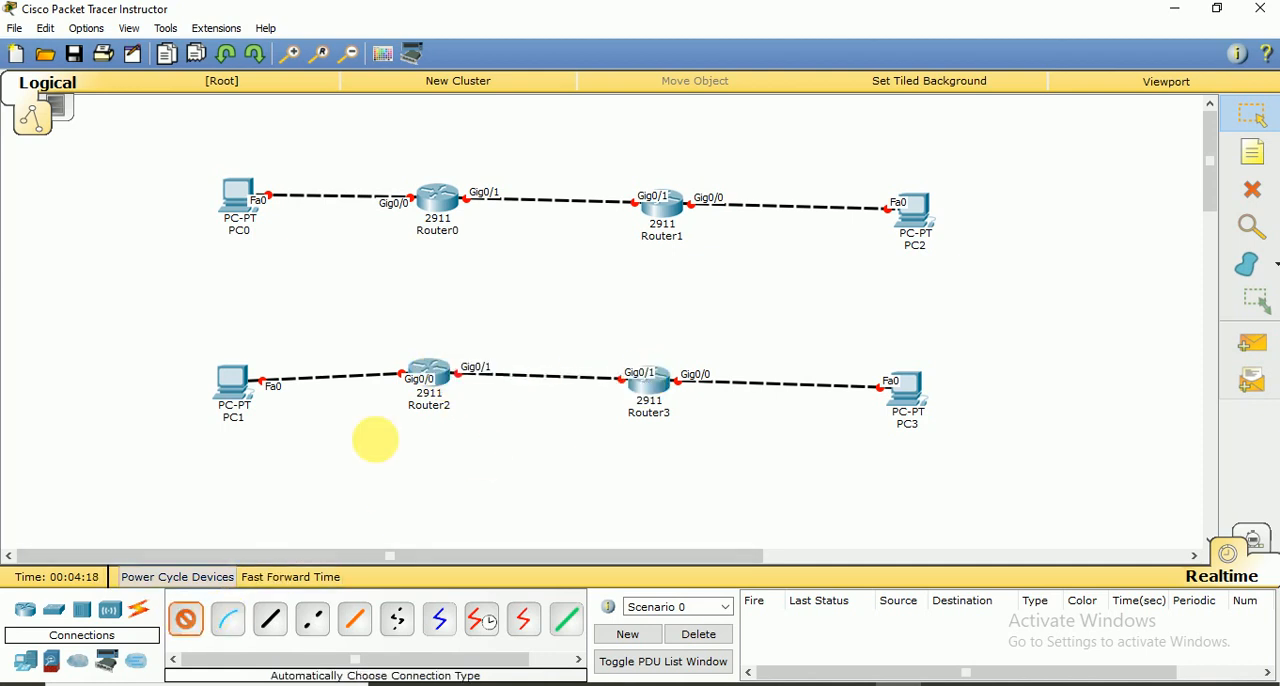
click(437, 205)
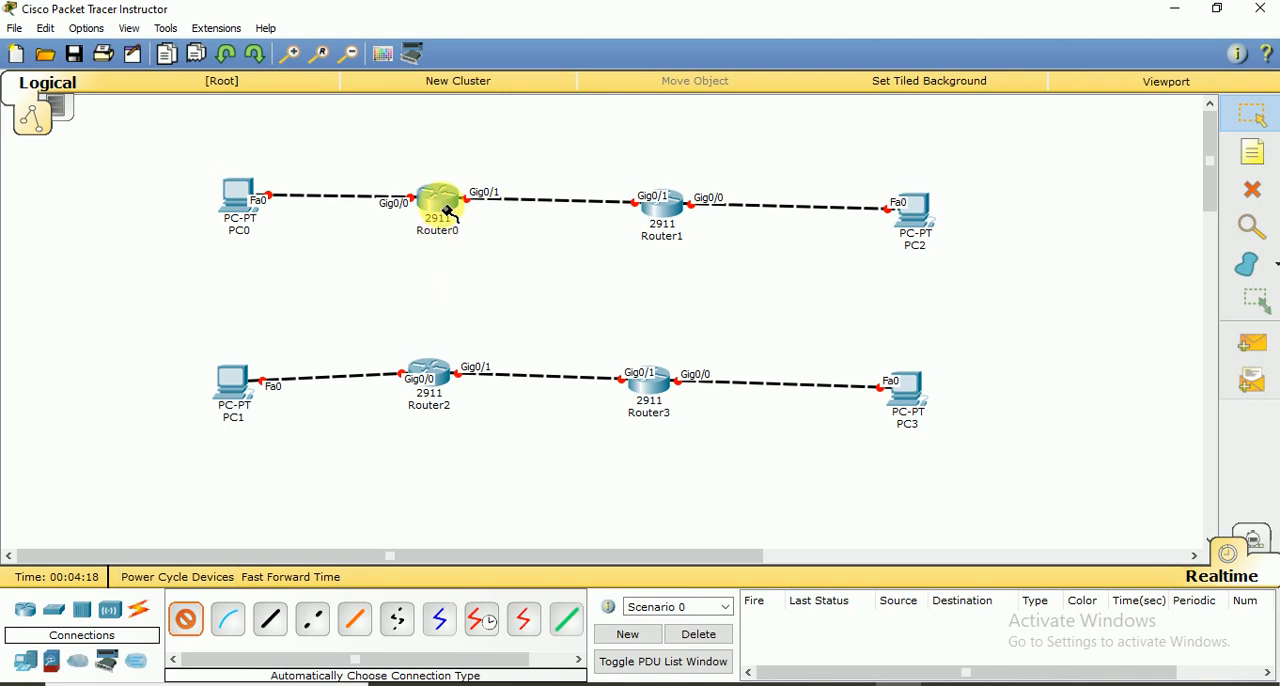
click(434, 371)
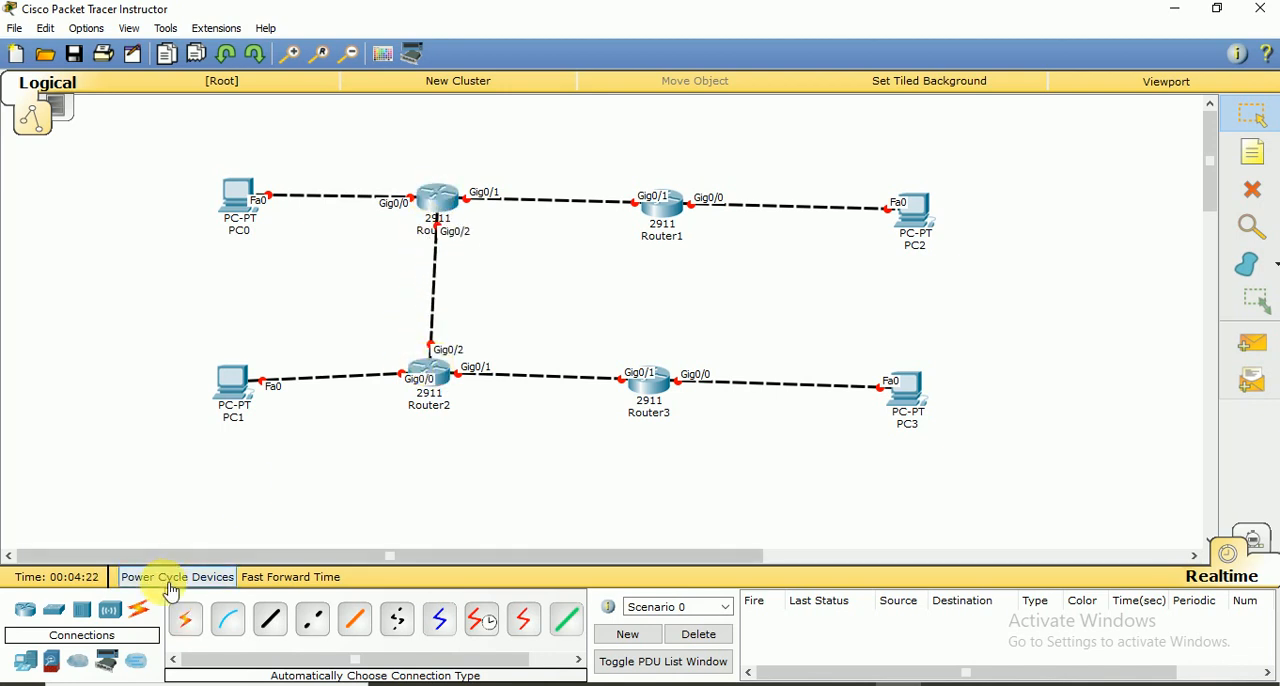
Link Router1 vertically to Router3 using the automatic connection type
click(186, 617)
click(812, 205)
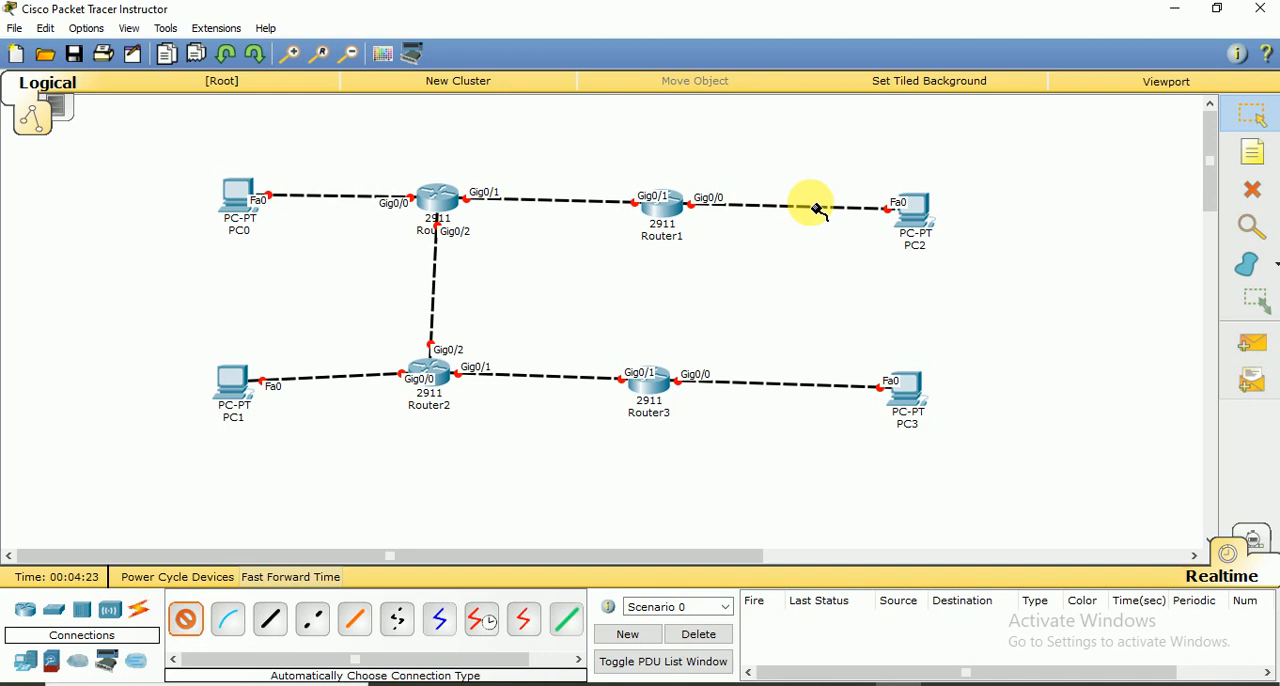
click(668, 214)
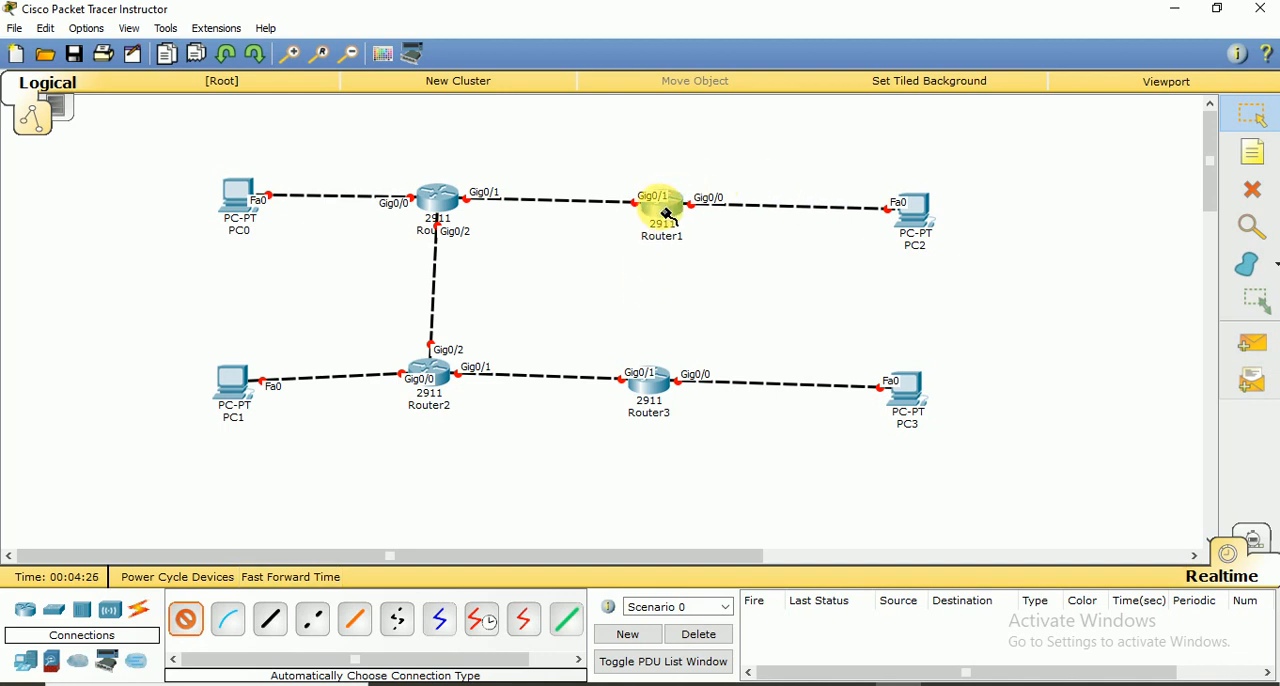
click(664, 385)
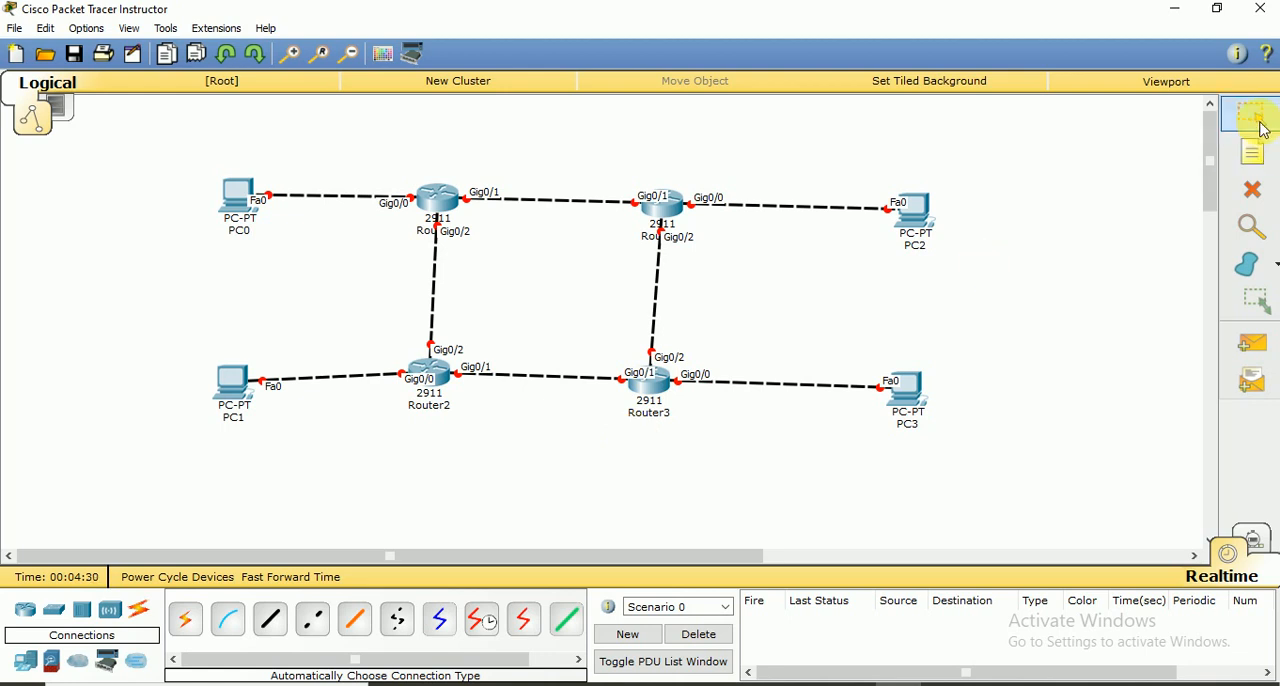
Move all four PCs inward so that each sits closer to its router
drag(238, 192, 320, 196)
drag(232, 383, 307, 373)
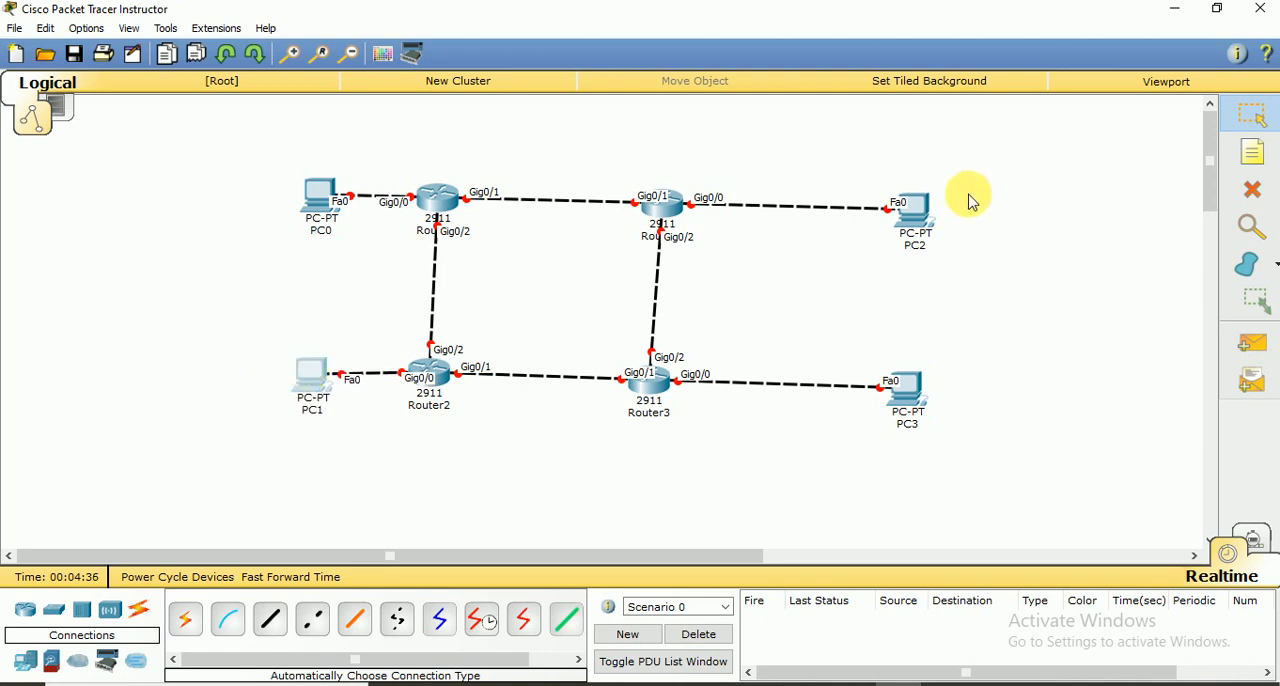
drag(930, 213, 840, 212)
drag(906, 386, 830, 390)
Adjust the positions of Router3 and Router2 so the lower routers line up beneath the upper ones
mouse_move(643, 391)
mouse_down()
mouse_move(660, 392)
mouse_move(652, 382)
mouse_up()
mouse_move(449, 372)
mouse_down()
mouse_move(429, 366)
mouse_move(453, 377)
mouse_move(444, 384)
mouse_up()
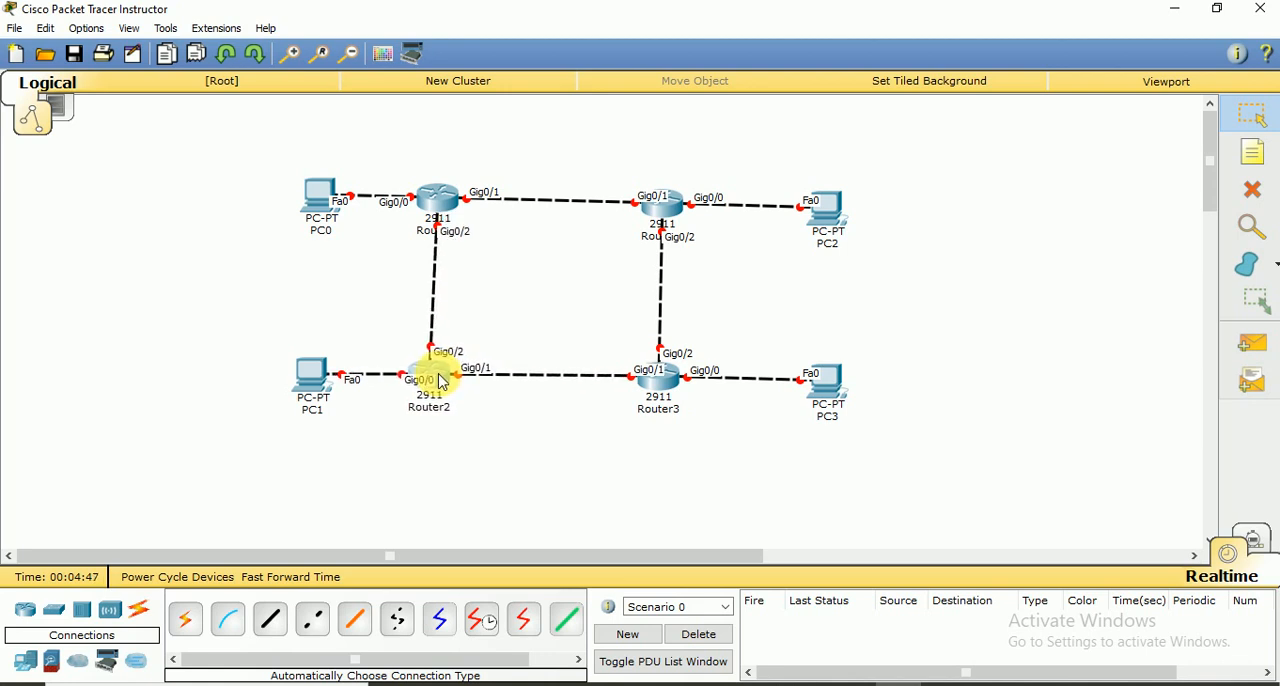
mouse_move(683, 369)
mouse_down()
mouse_move(666, 377)
mouse_move(679, 388)
mouse_up()
click(679, 388)
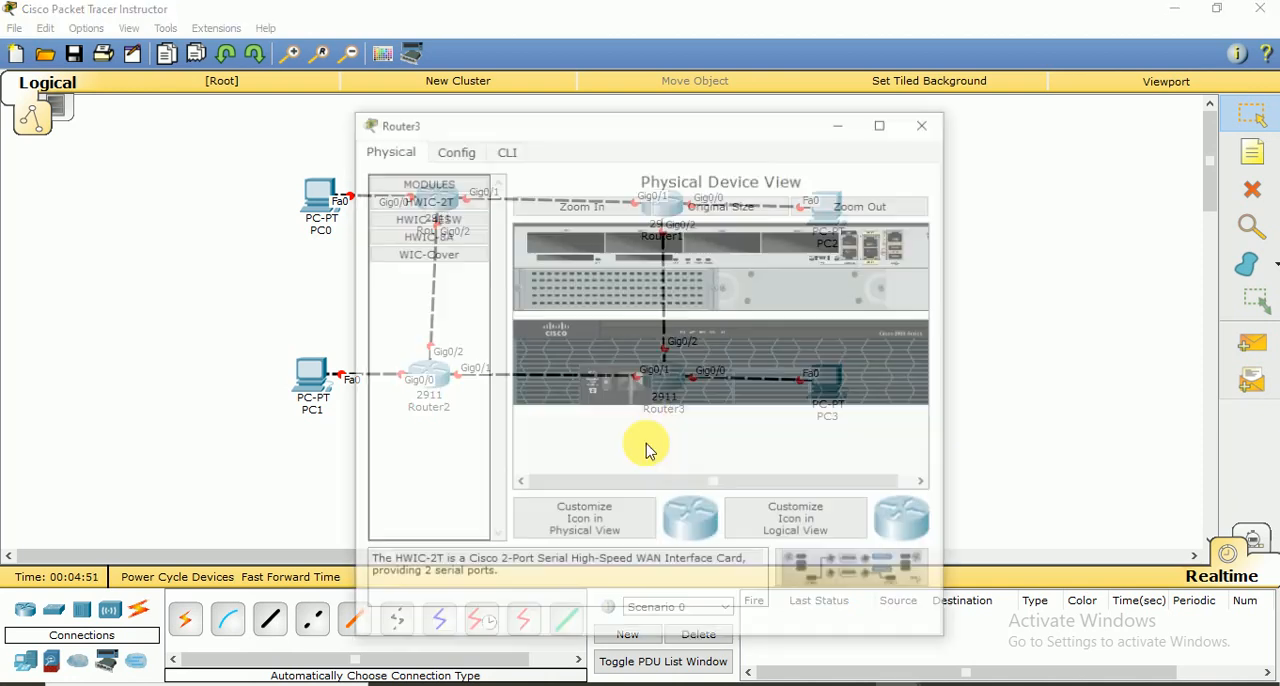
click(928, 124)
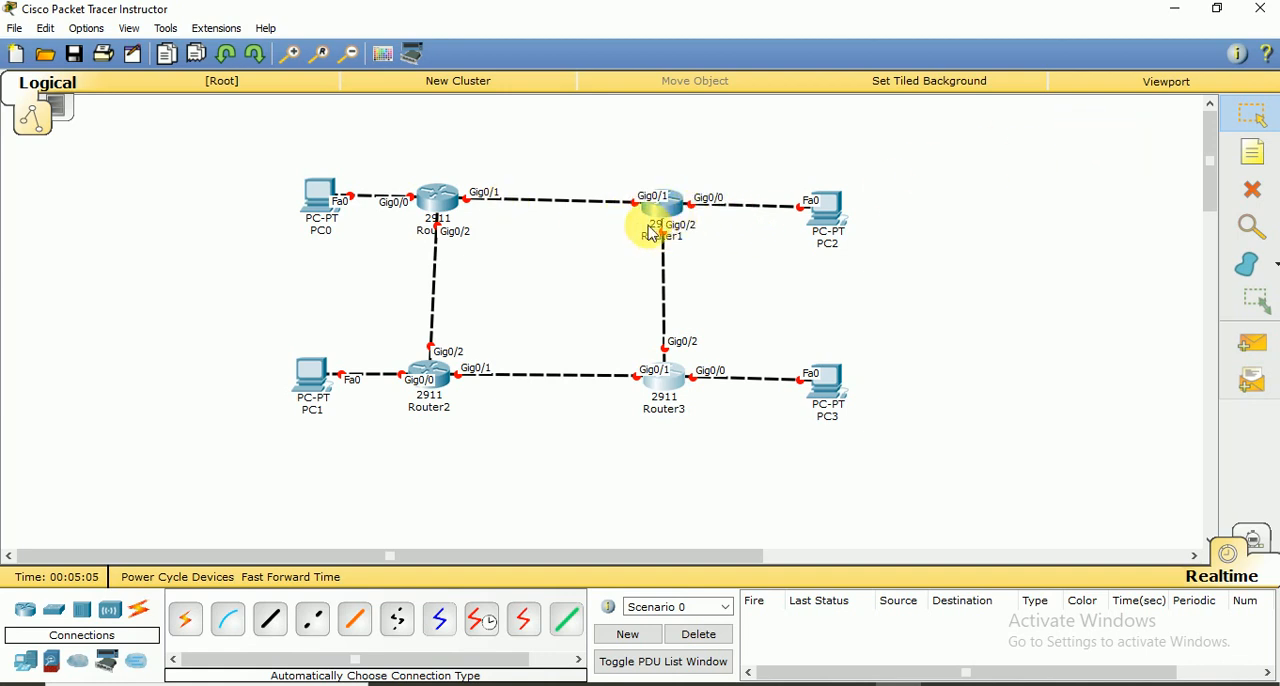
Add network notes along the upper row: 1.0.0.0 at PC0–Router0, 2.0.0.0 at Router0–Router1 and 3.0.0.0 at Router1–PC2
click(1254, 160)
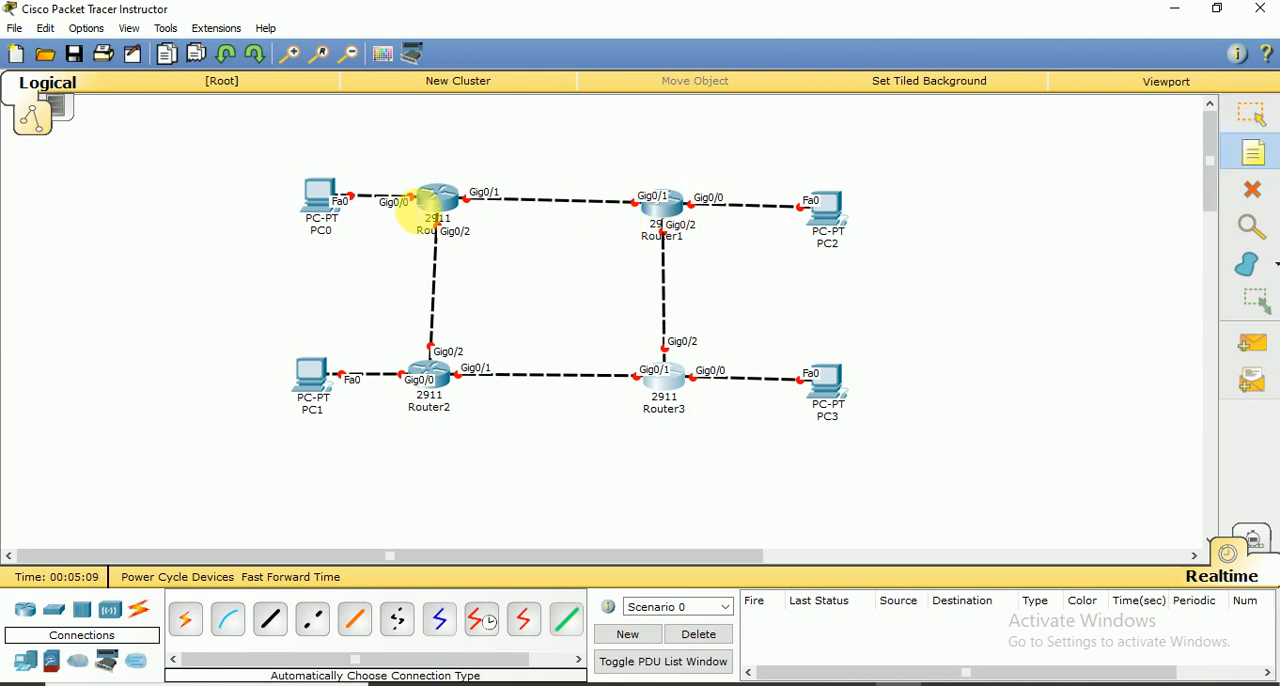
click(343, 166)
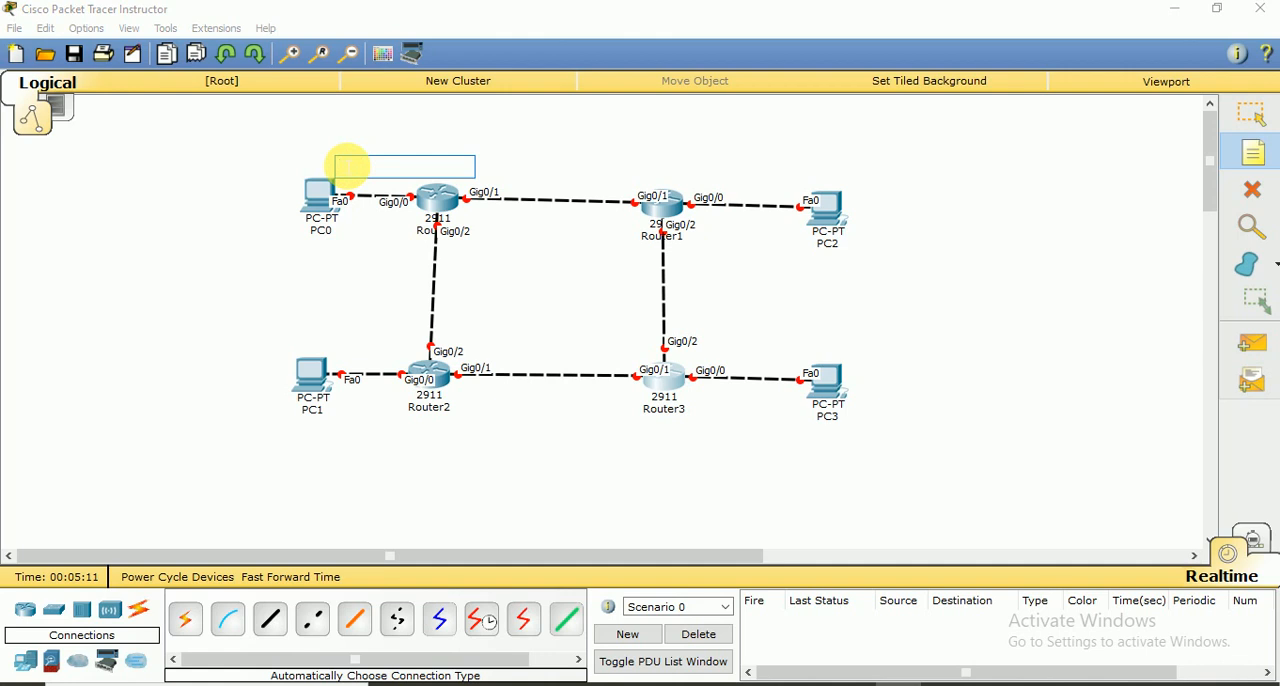
text(1.0.0.0)
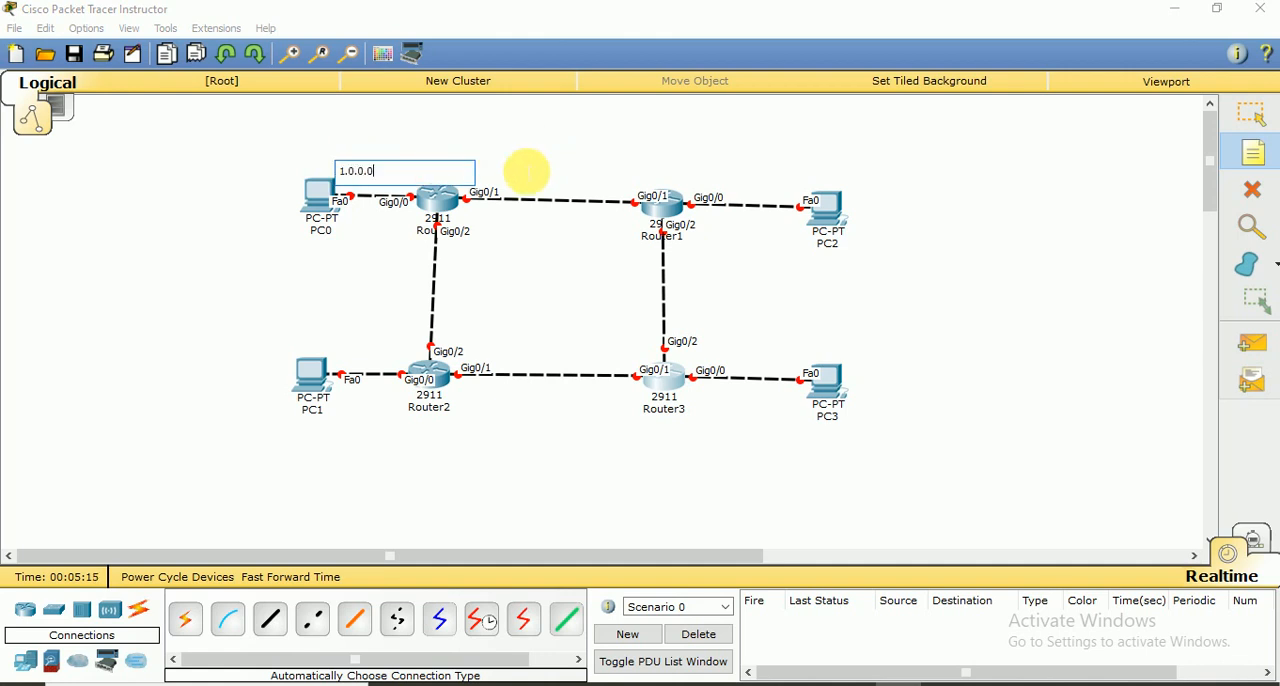
click(519, 186)
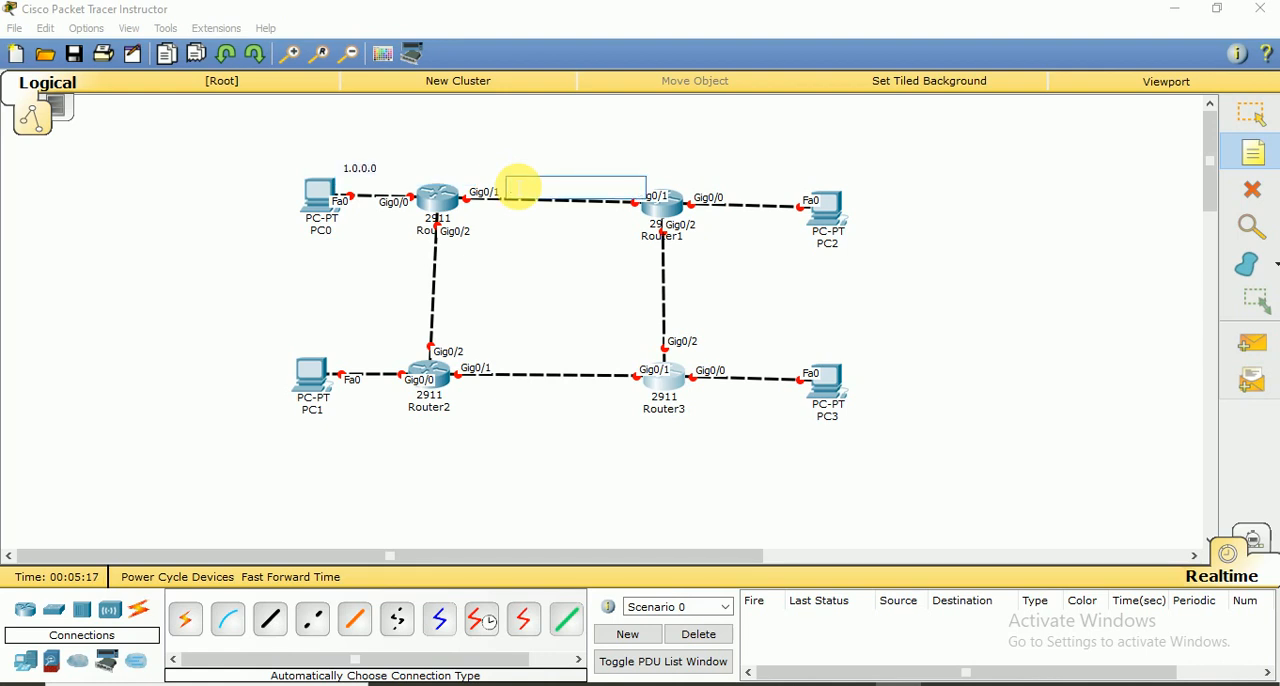
text(2.0.0.0)
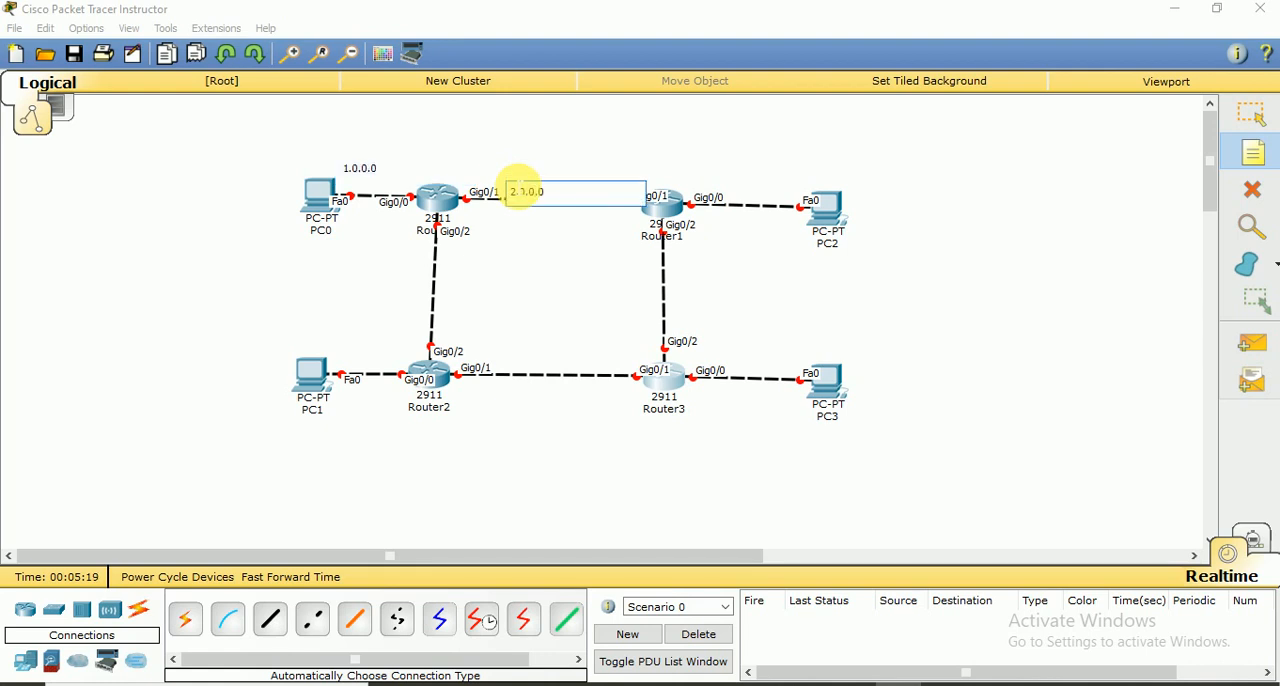
click(740, 187)
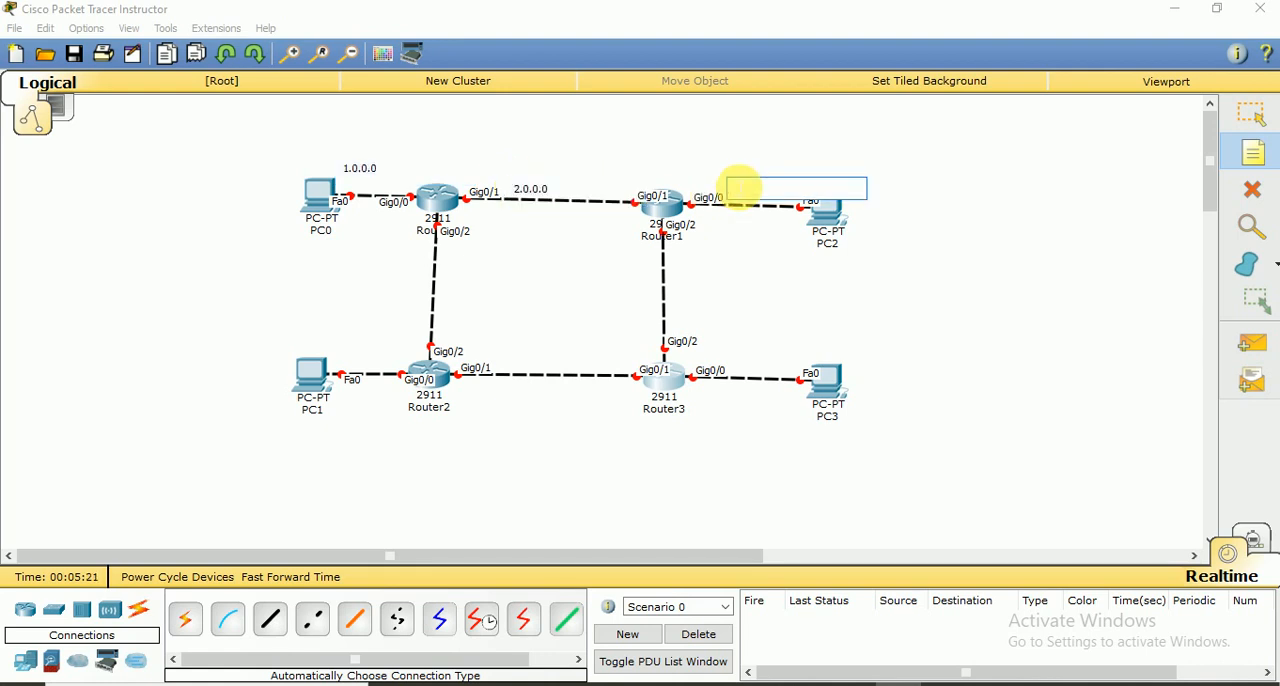
text(3.0.0.0)
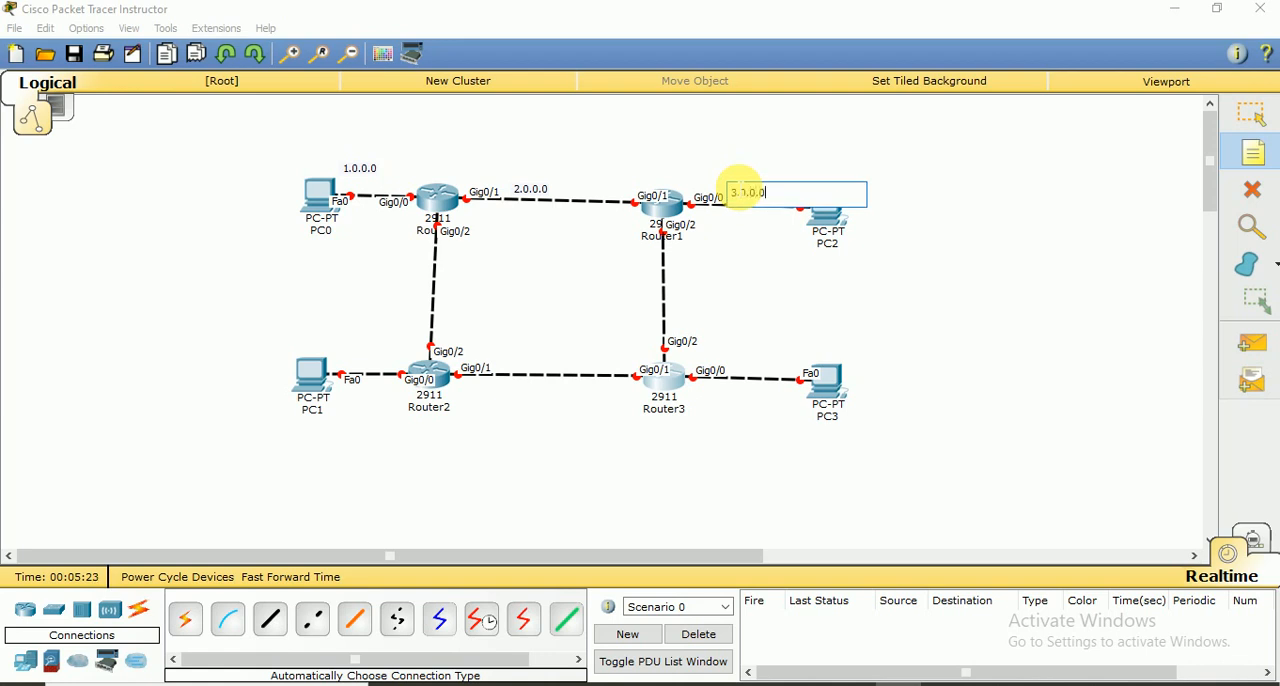
Add the notes 4.0.0.0 beside the Router1–Router3 link and 5.0.0.0 below the Router3–PC3 link
click(684, 291)
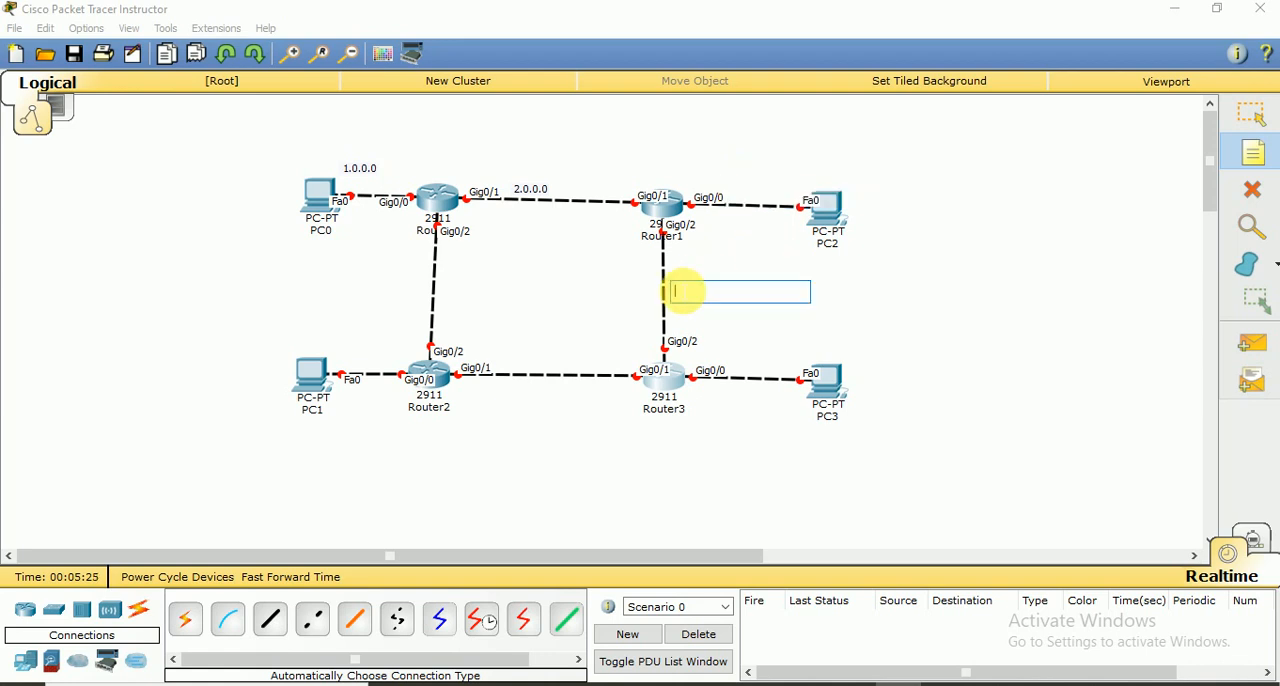
text(4.0.0.0)
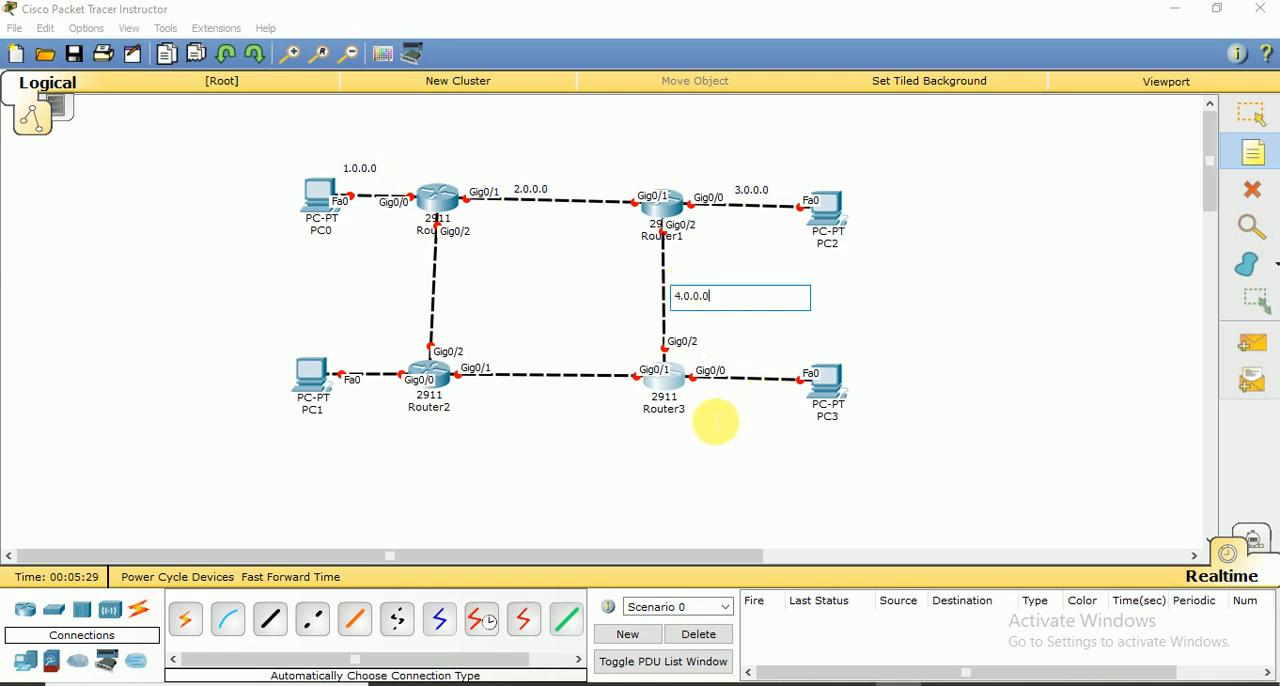
click(720, 395)
text(5.0.0.0)
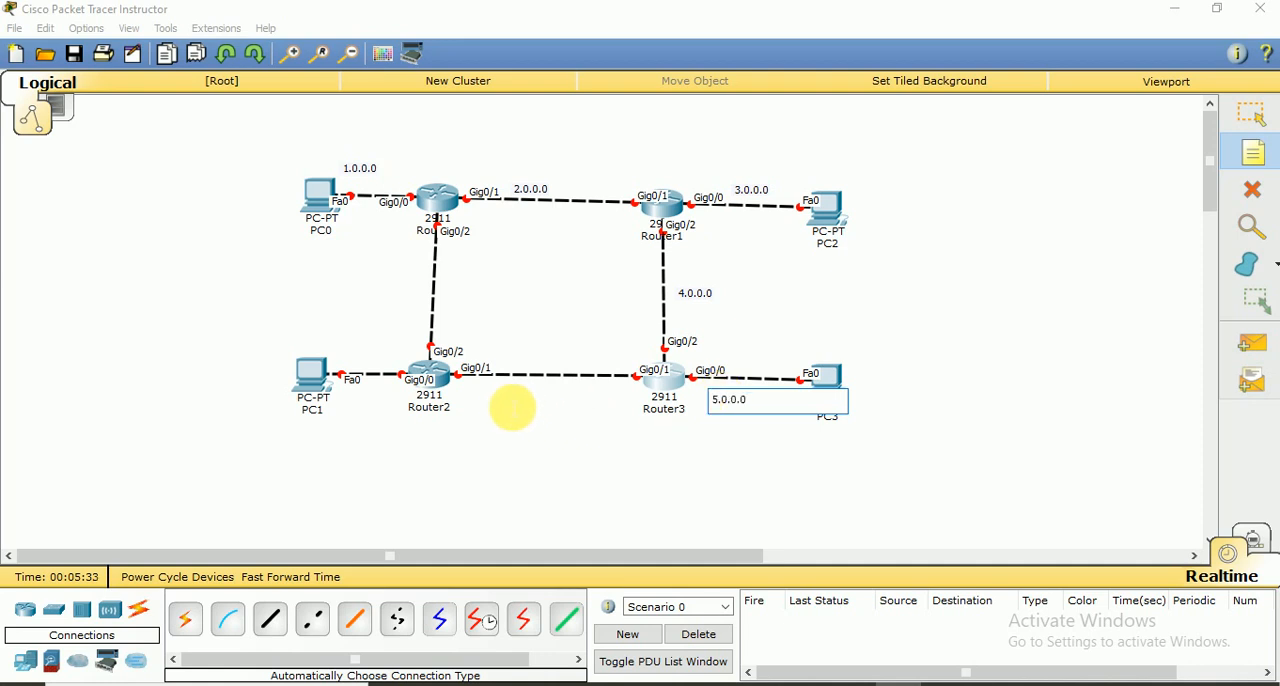
Add the notes 6.0.0.0 below the Router2–Router3 link and 7.0.0.0 below the PC1–Router2 link
click(505, 407)
text(6.0.0.0)
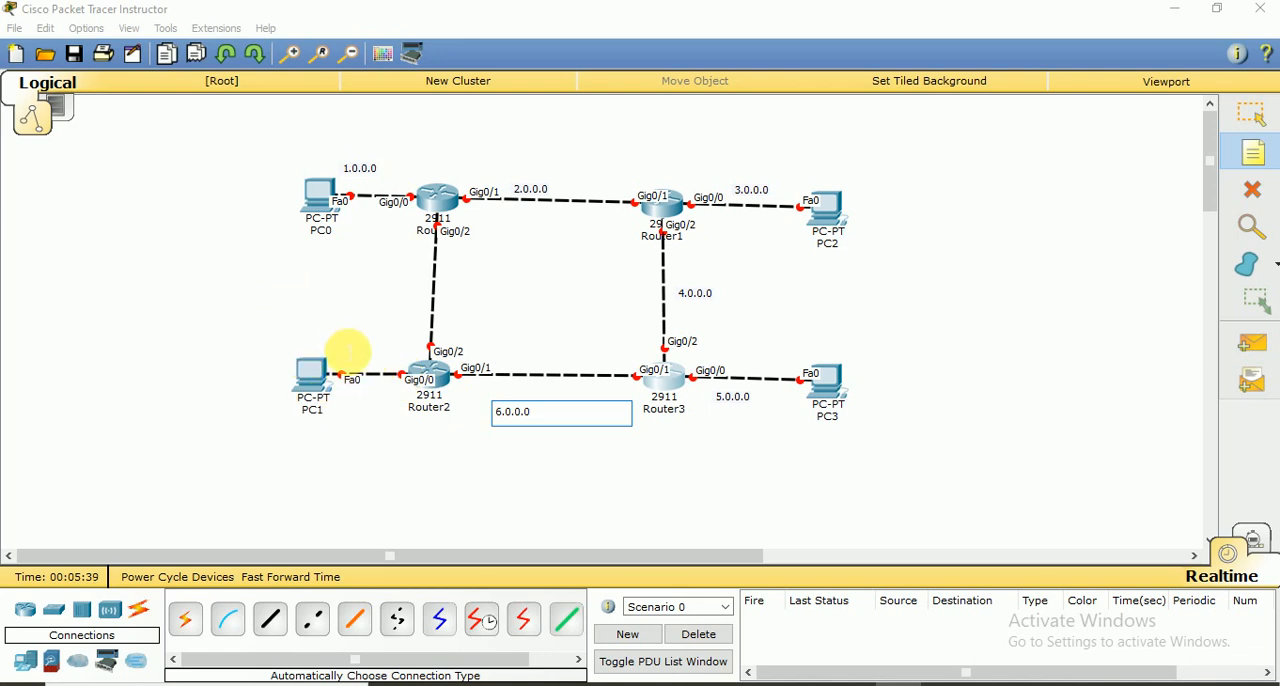
click(352, 412)
text(7.0.0.0)
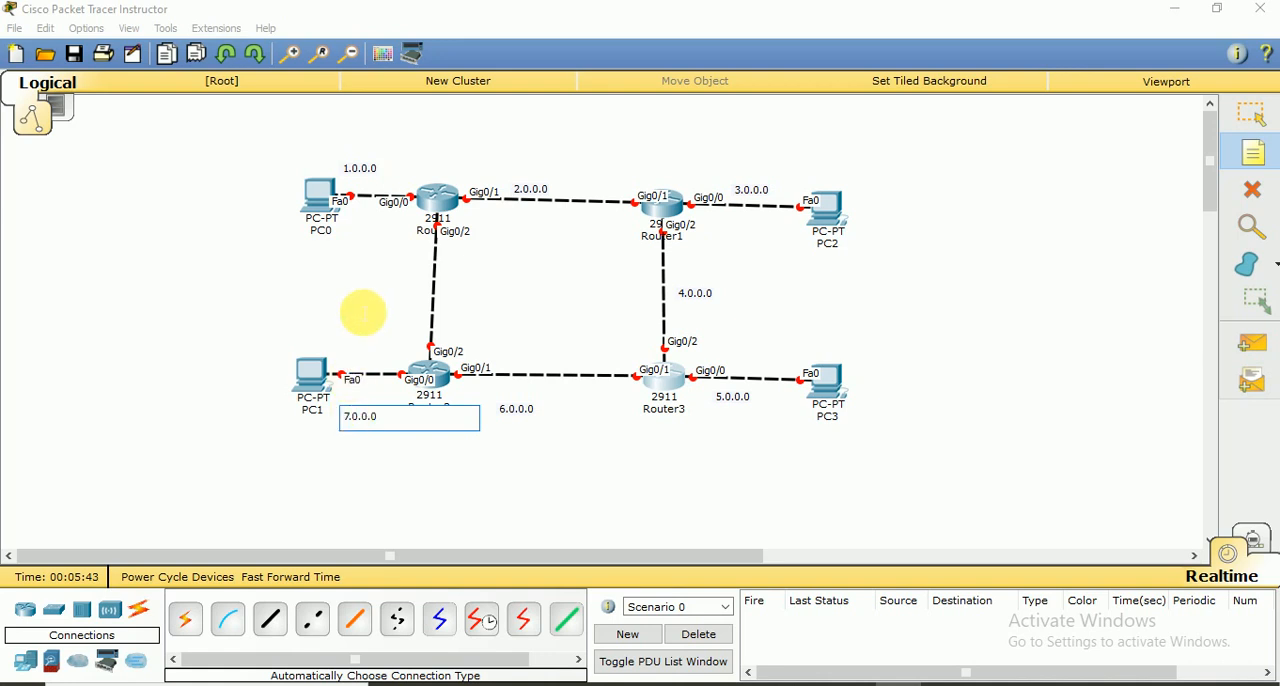
Add the note 8.0.0.0 beside the Router0–Router2 link and return to selection mode
click(360, 302)
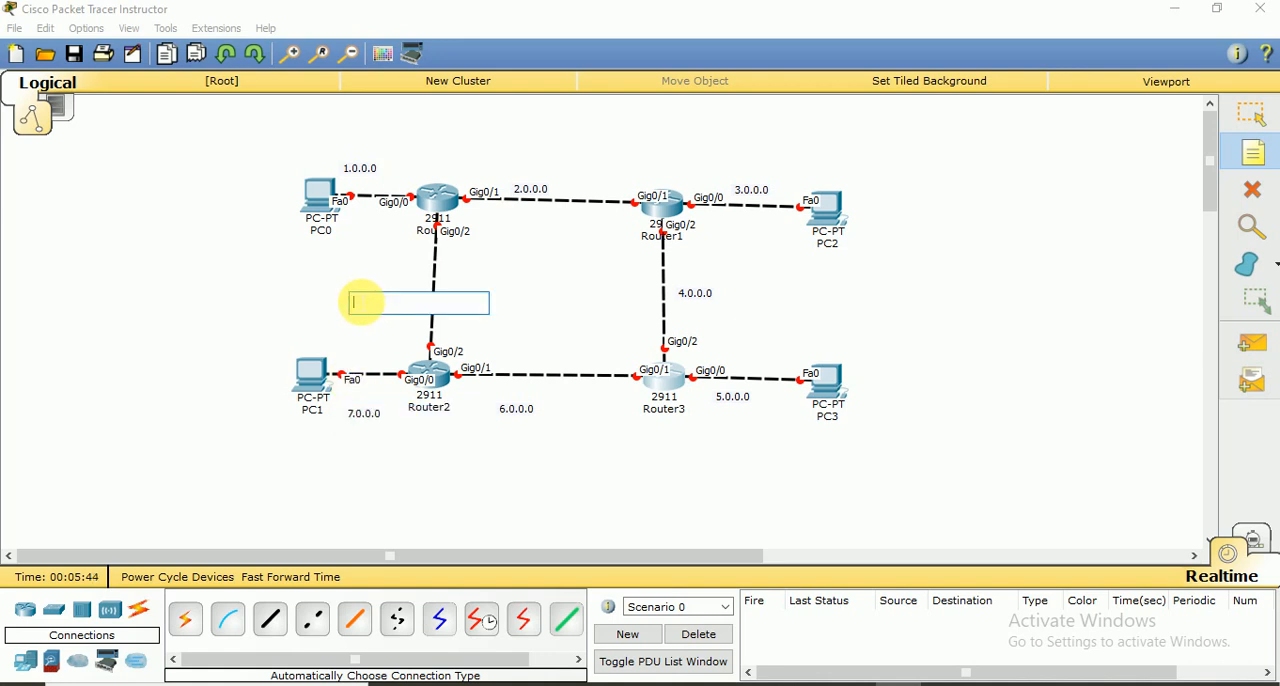
text(8.0.0.0)
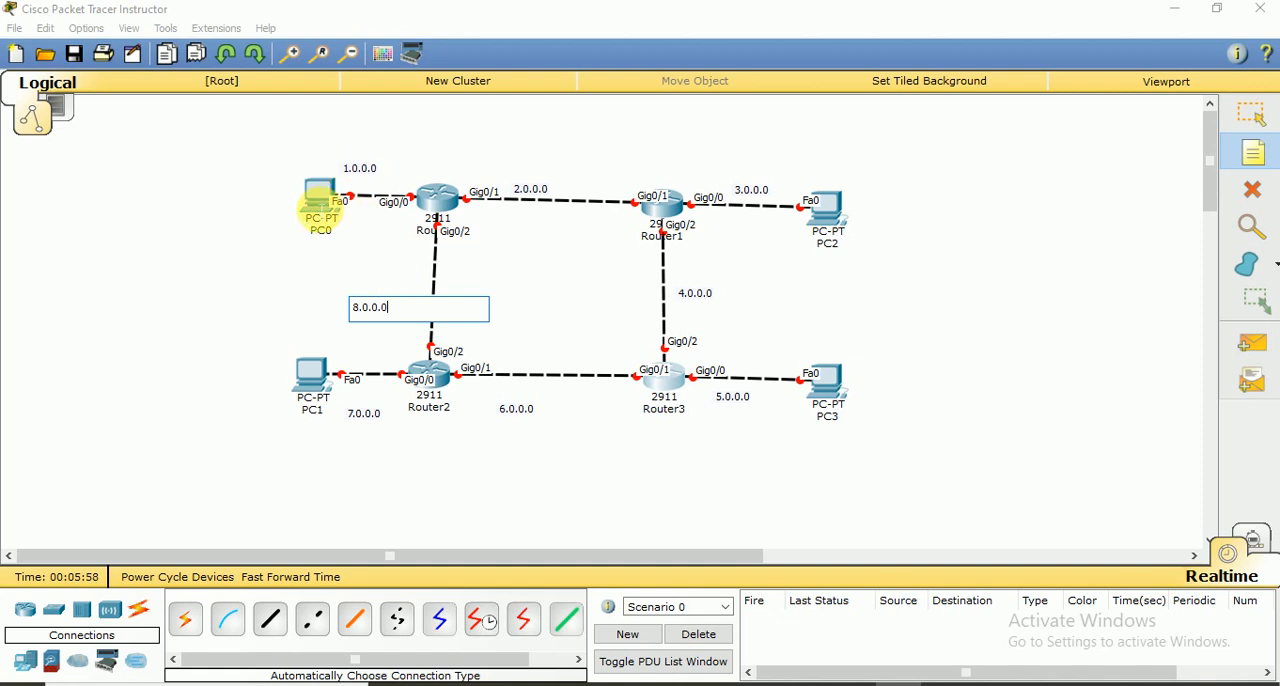
click(489, 267)
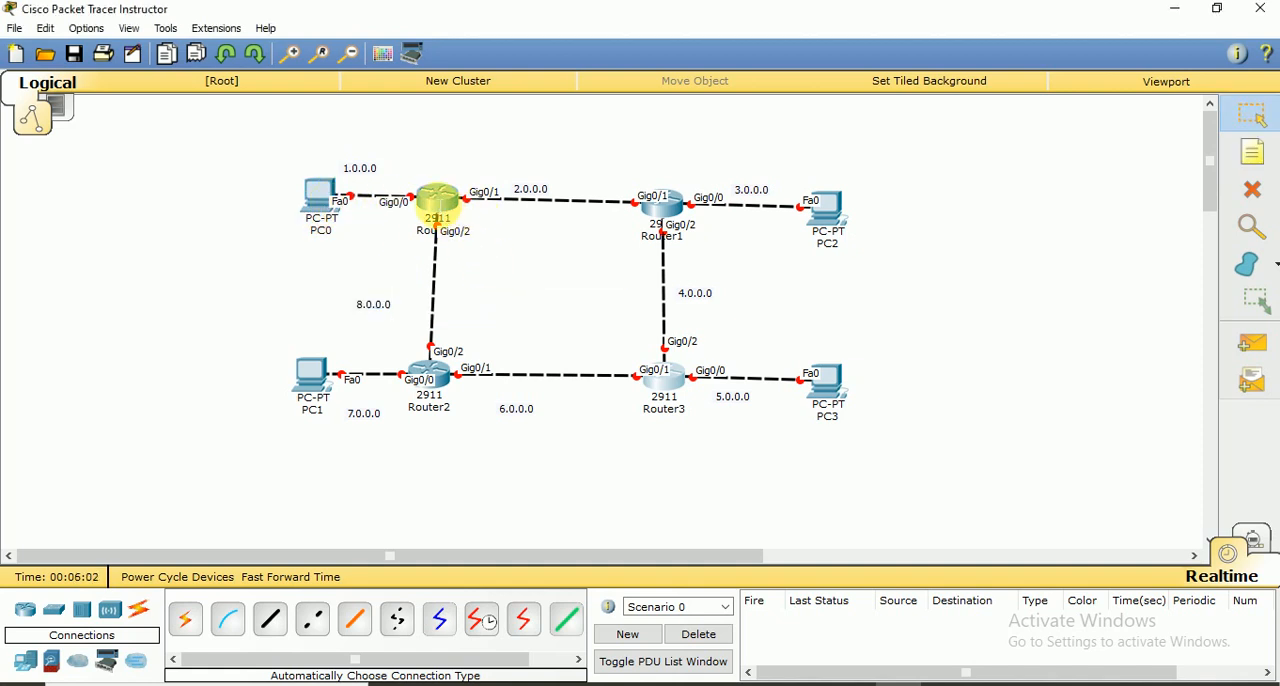
Open Router0's command line beside the topology and answer no to the initial configuration dialog
click(440, 205)
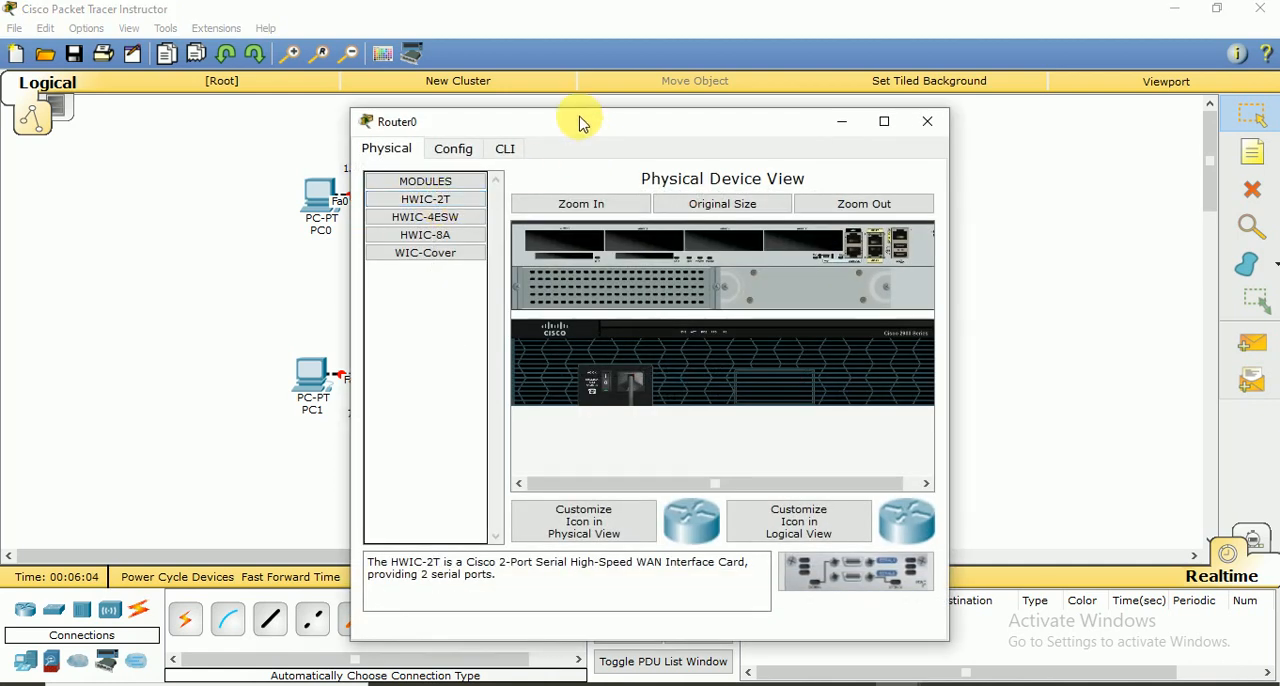
drag(614, 120, 848, 73)
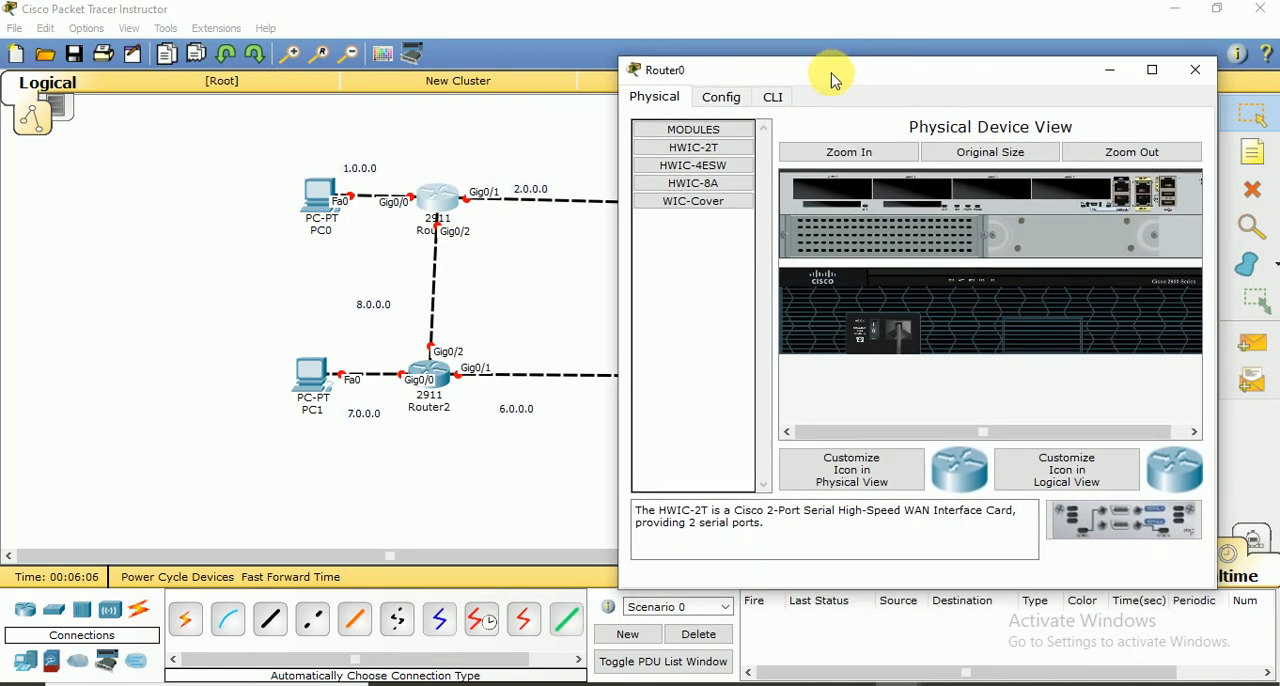
click(775, 98)
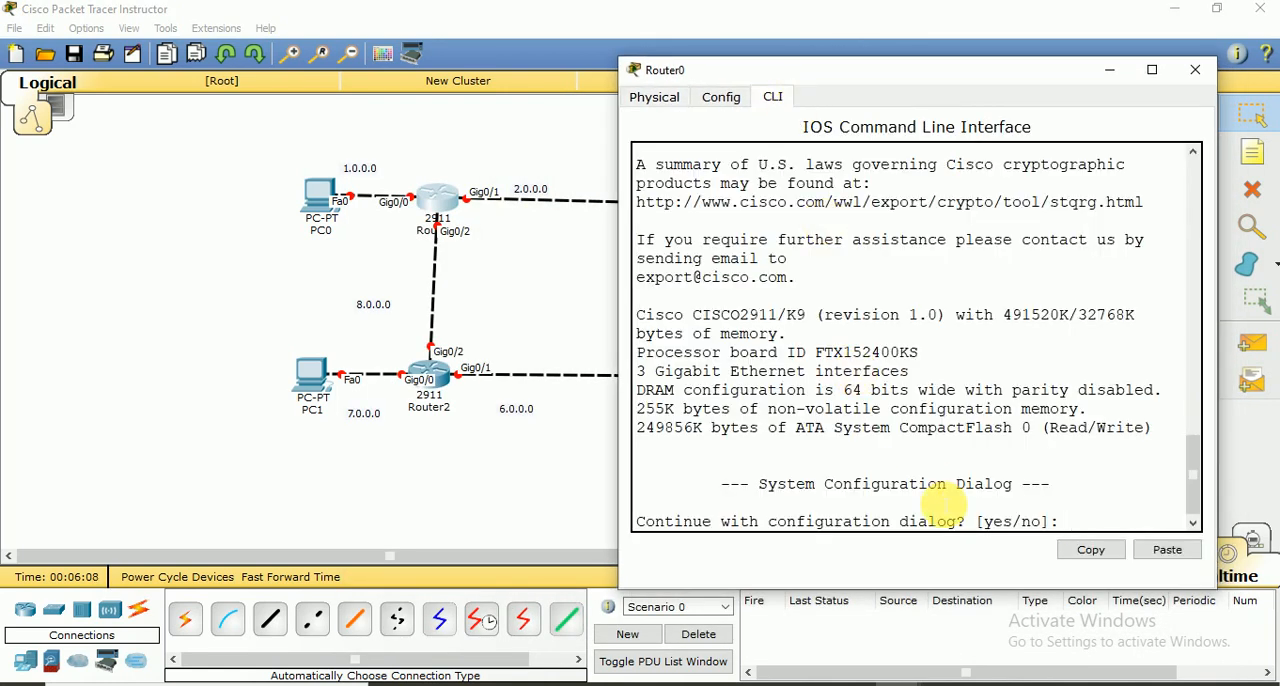
text(no)
key(Return)
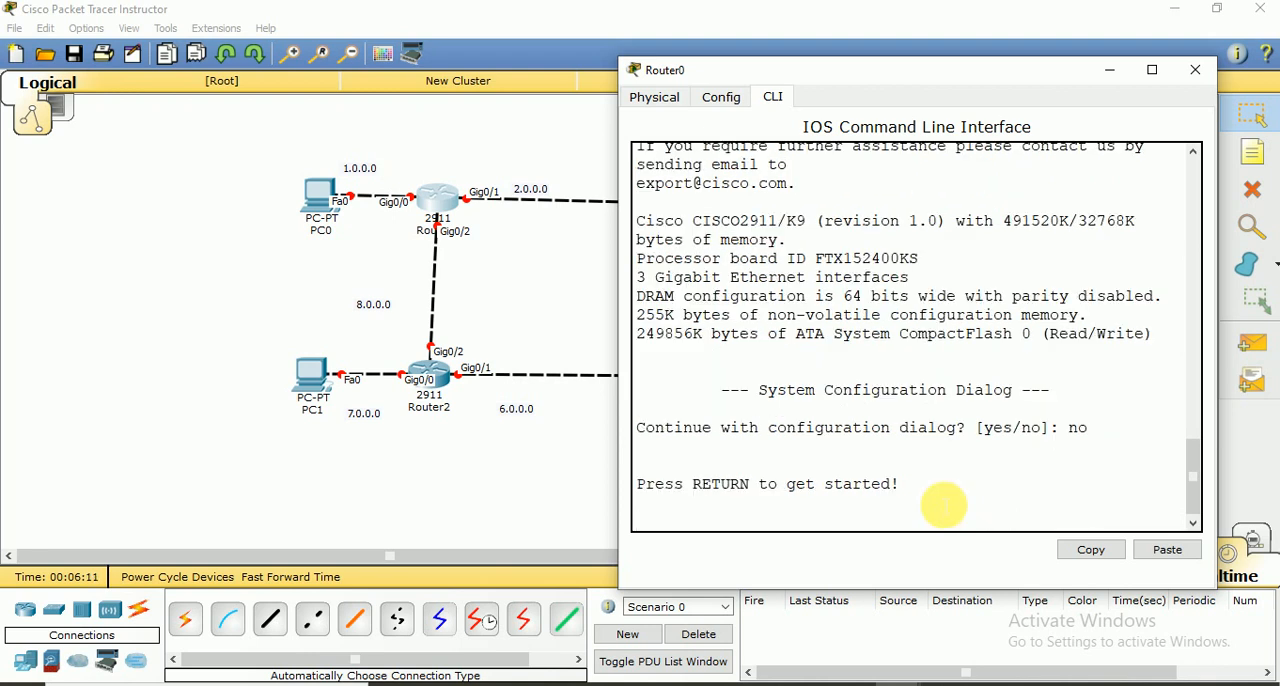
key(Return)
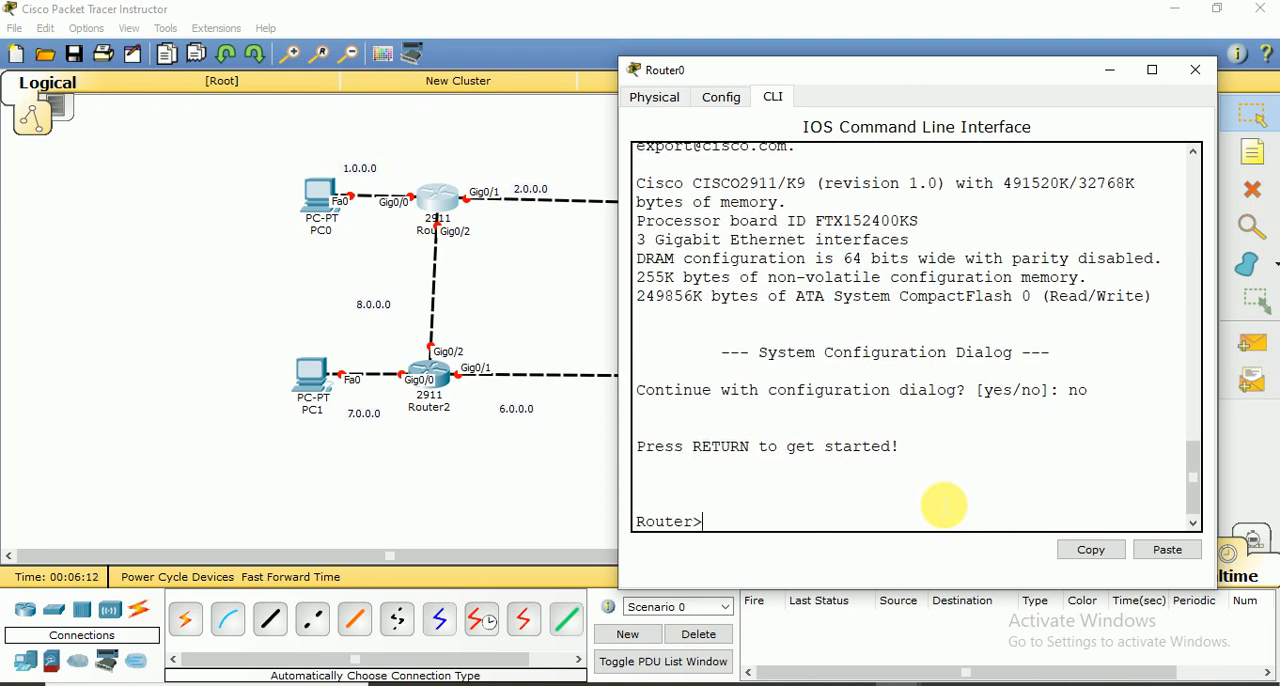
Enter privileged mode on Router0 with en and global configuration mode with conf t
text(en)
key(Return)
text(c)
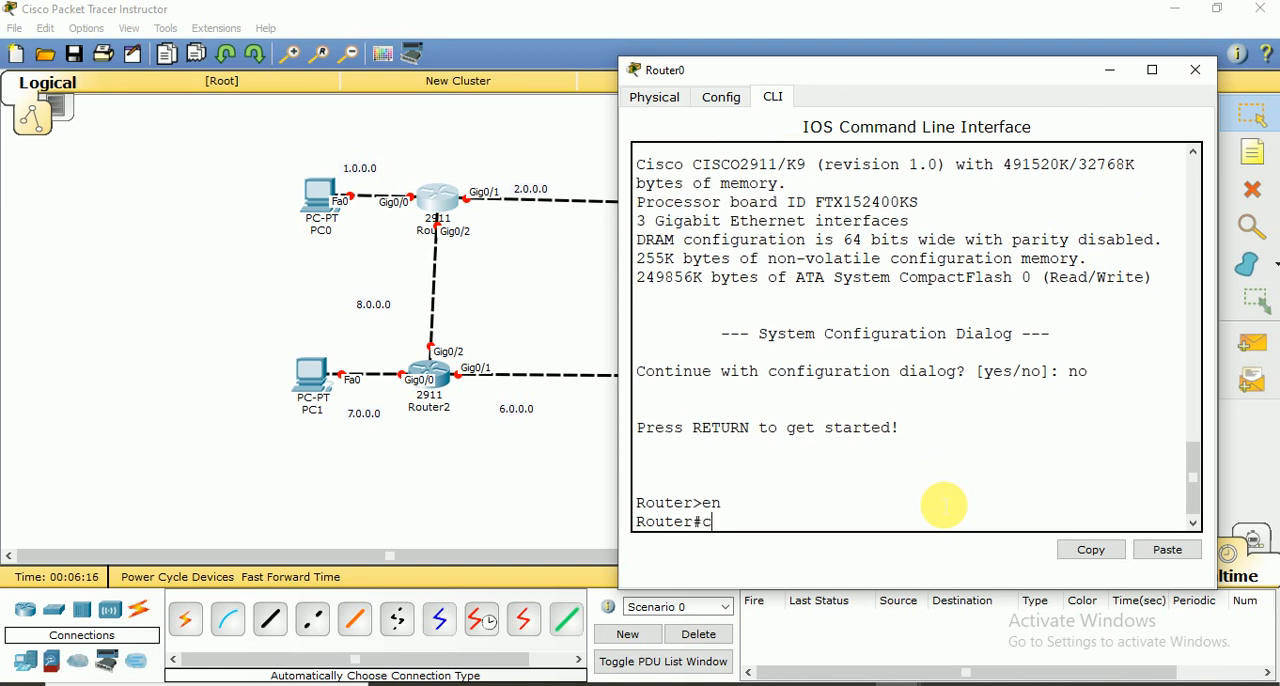
text(onf t)
key(Return)
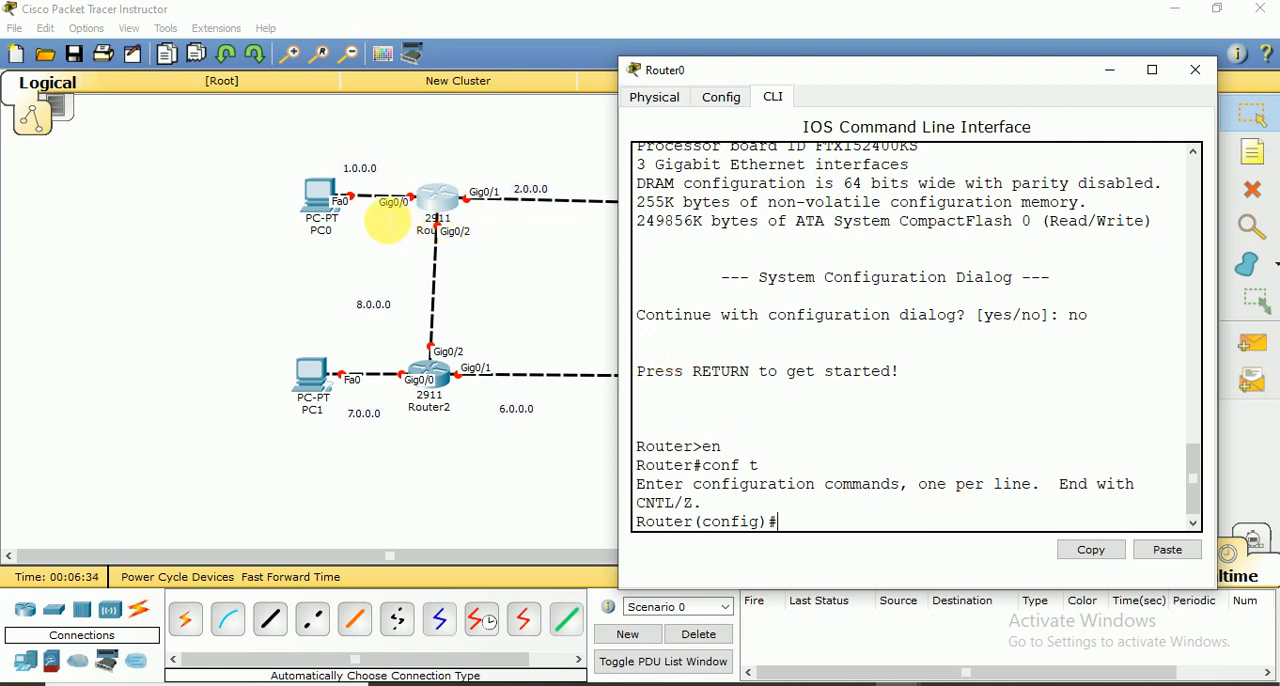
Assign IP address 1.0.0.1 with subnet mask 255.0.0.0 to interface gig 0/0 on Router0
text(i)
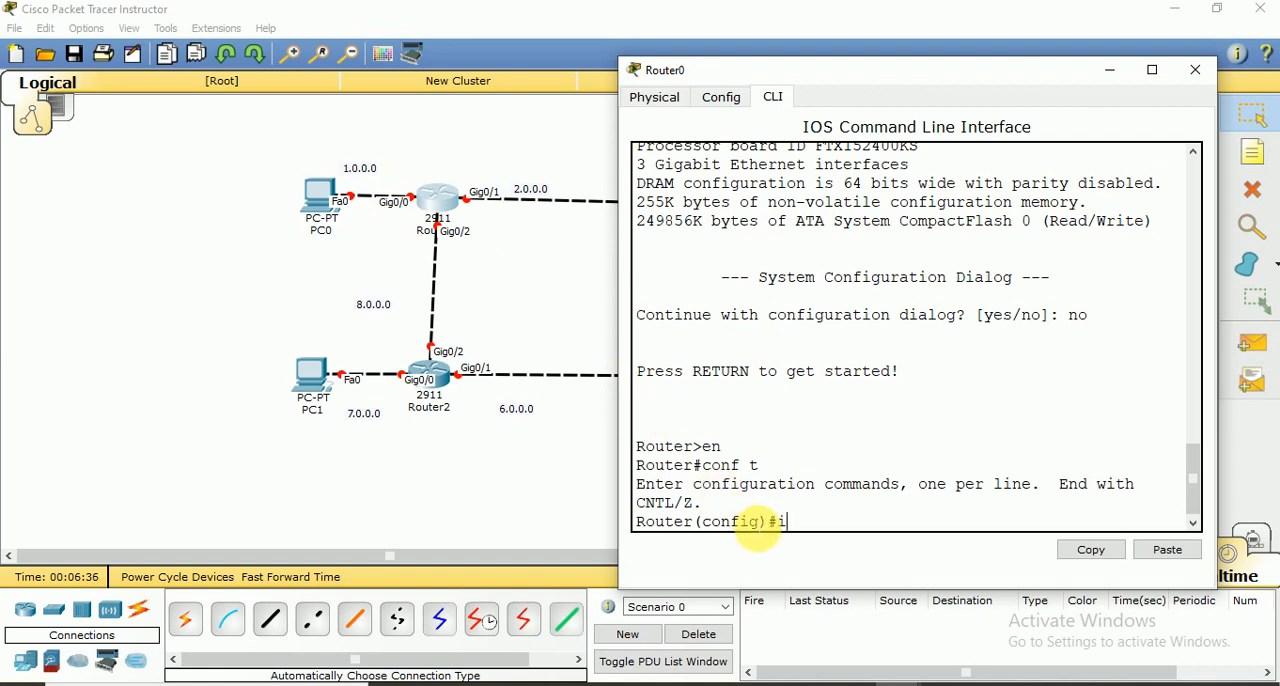
text(nt gig 0/0)
key(Return)
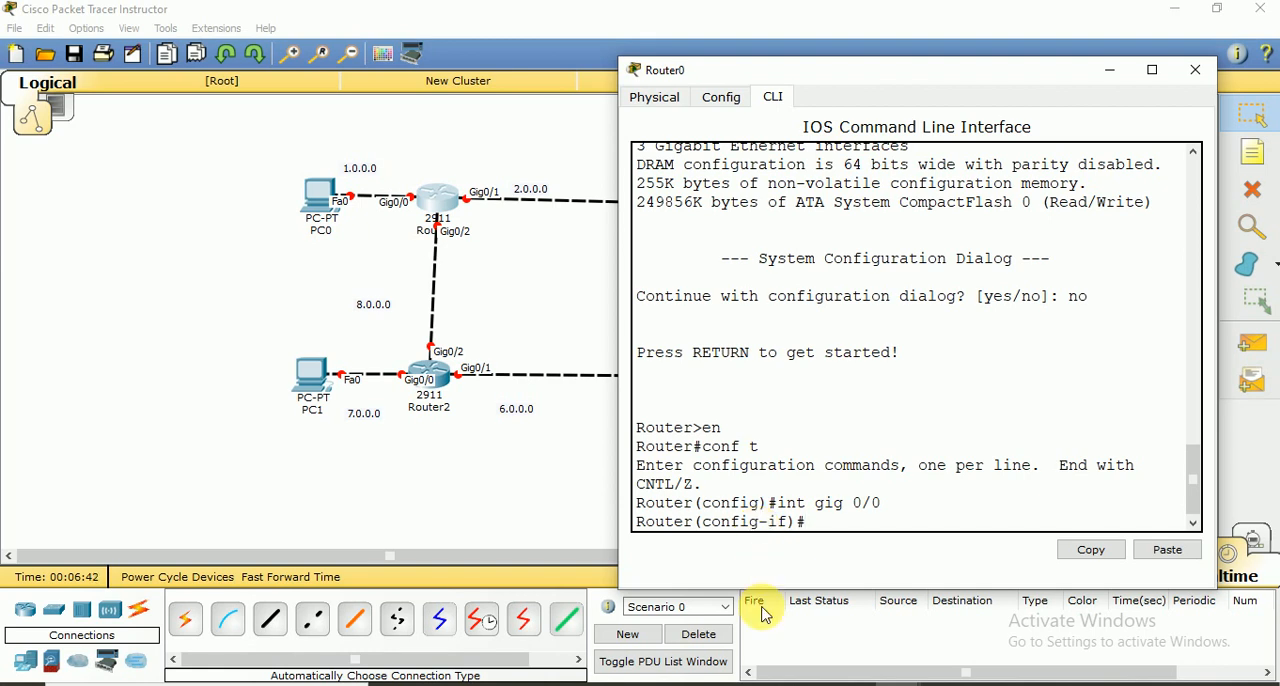
text(ip address 1.)
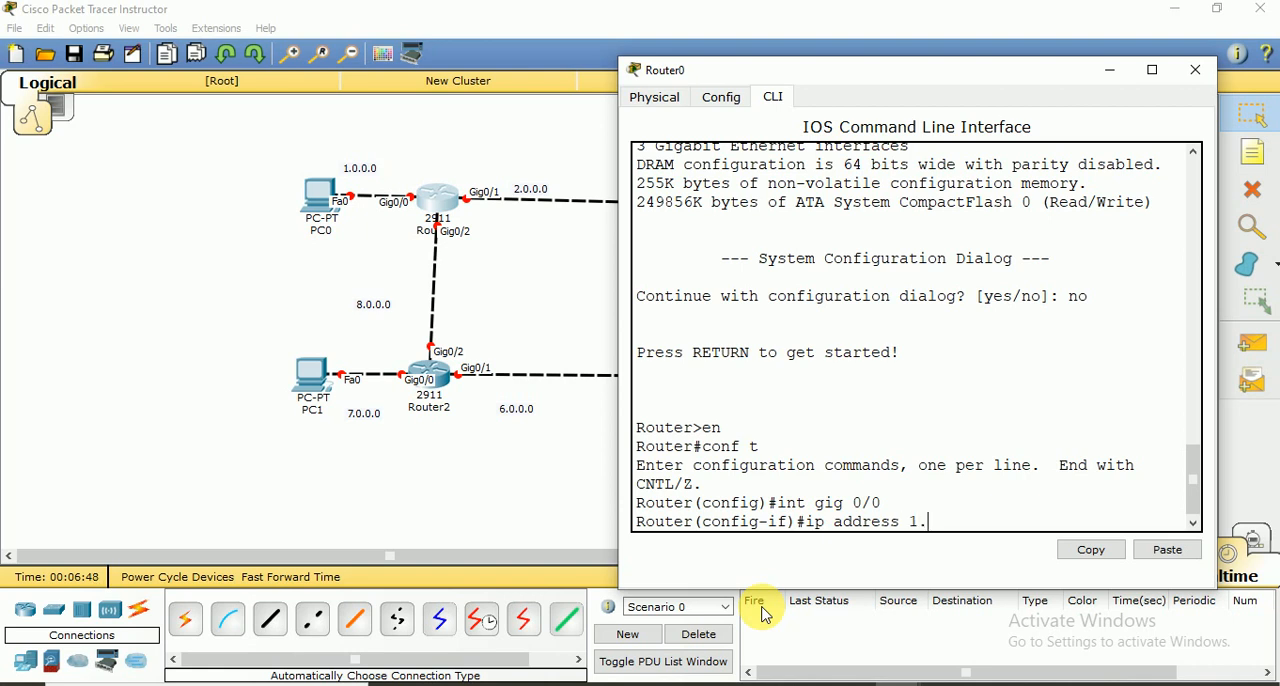
text(0.0.1 25)
text(5.0.0.0)
key(Return)
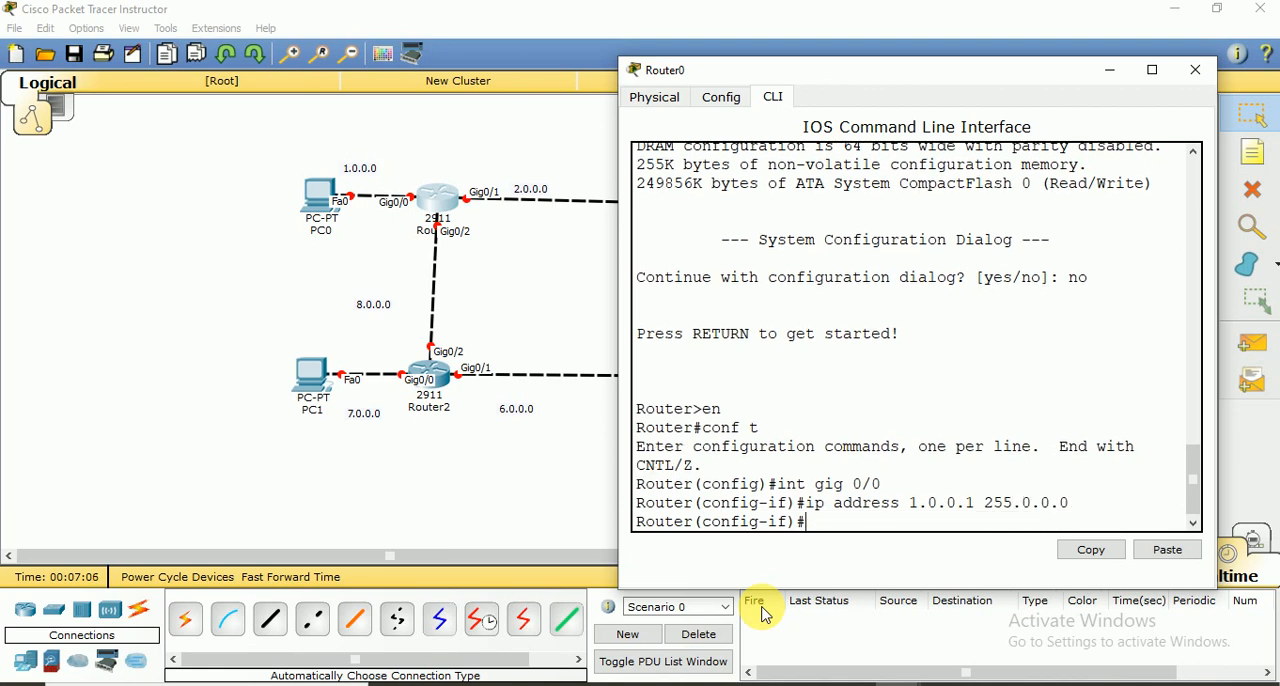
Enable Router0's gig 0/0 interface with no shut and get back to the interface configuration prompt
text(no shut)
key(Return)
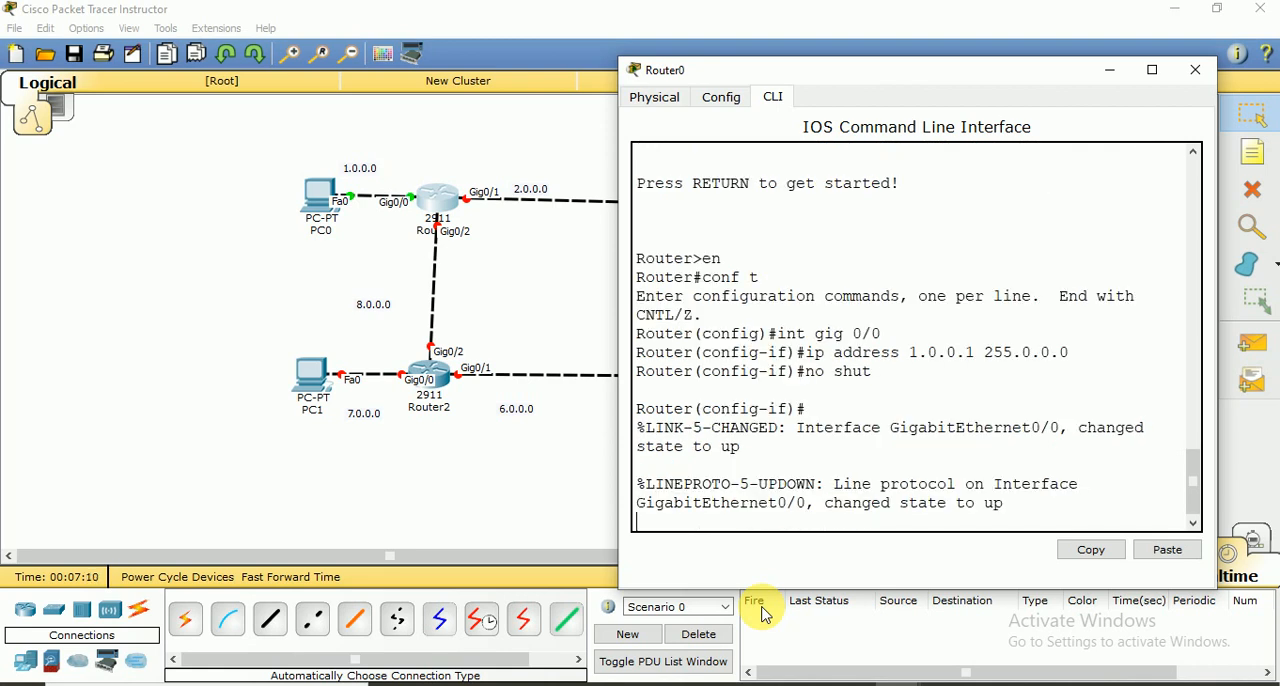
key(Return)
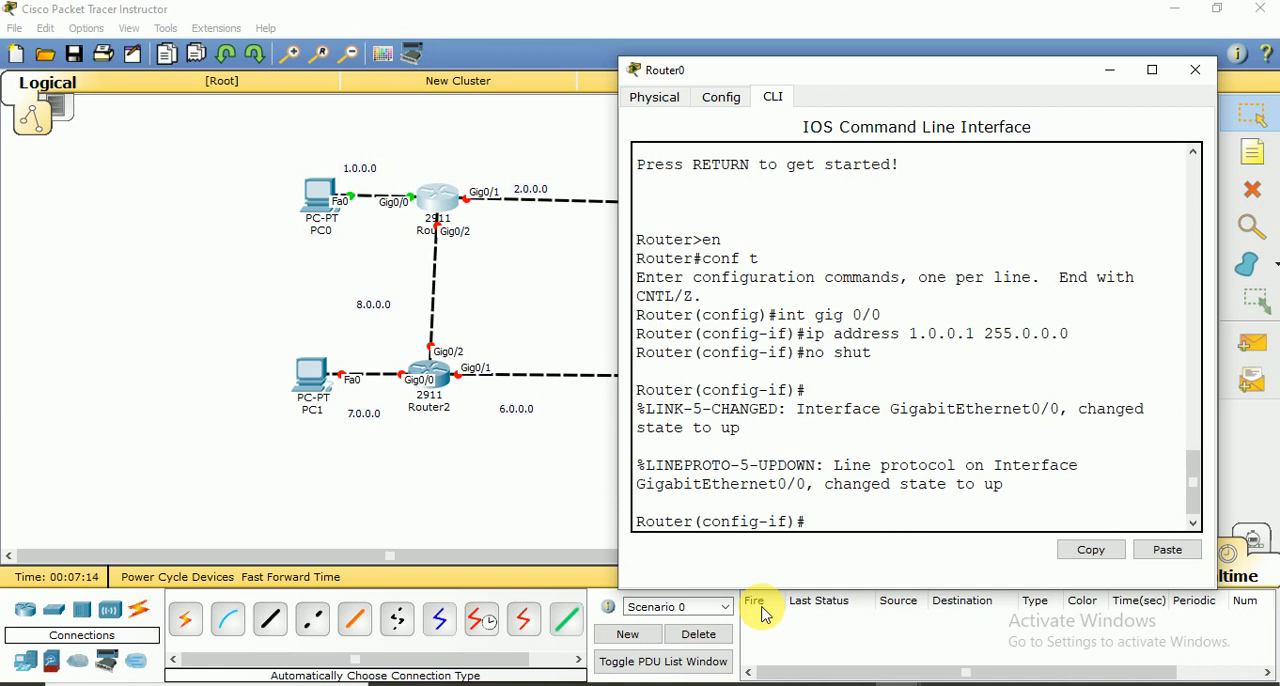
Save Router0's running configuration with do wr and return to global configuration mode
text(do wr)
key(Return)
key(Return)
key(Return)
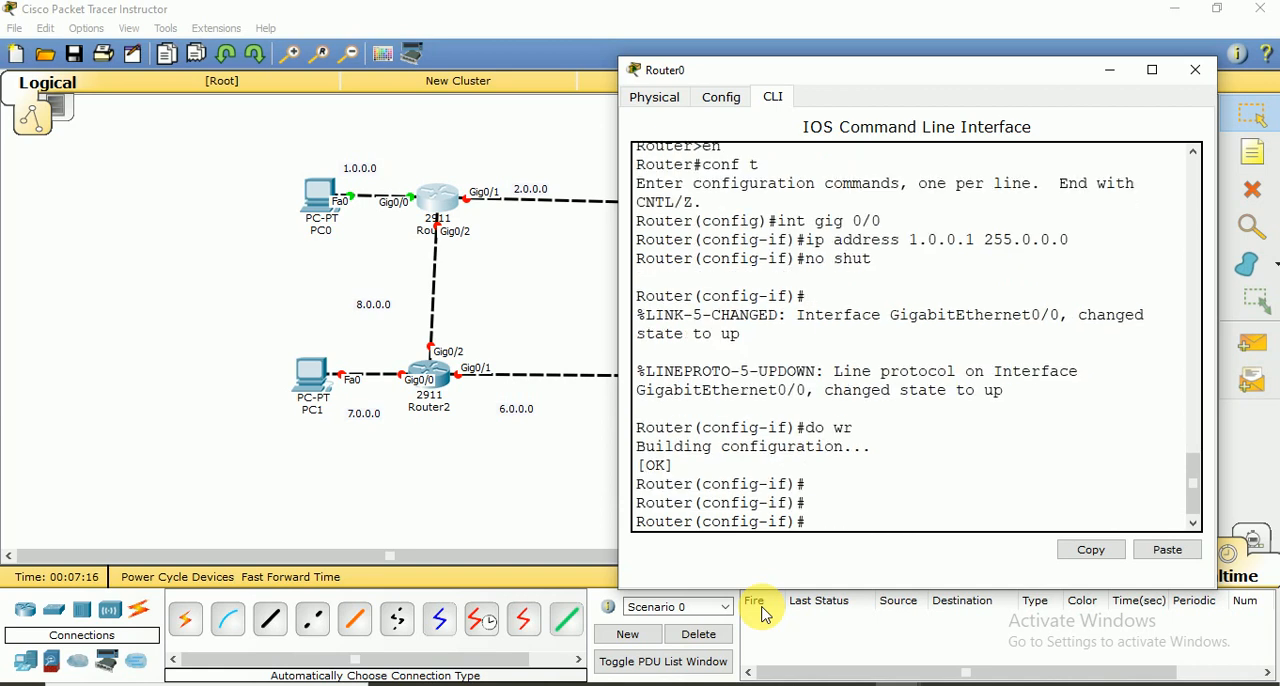
text(exit)
key(Return)
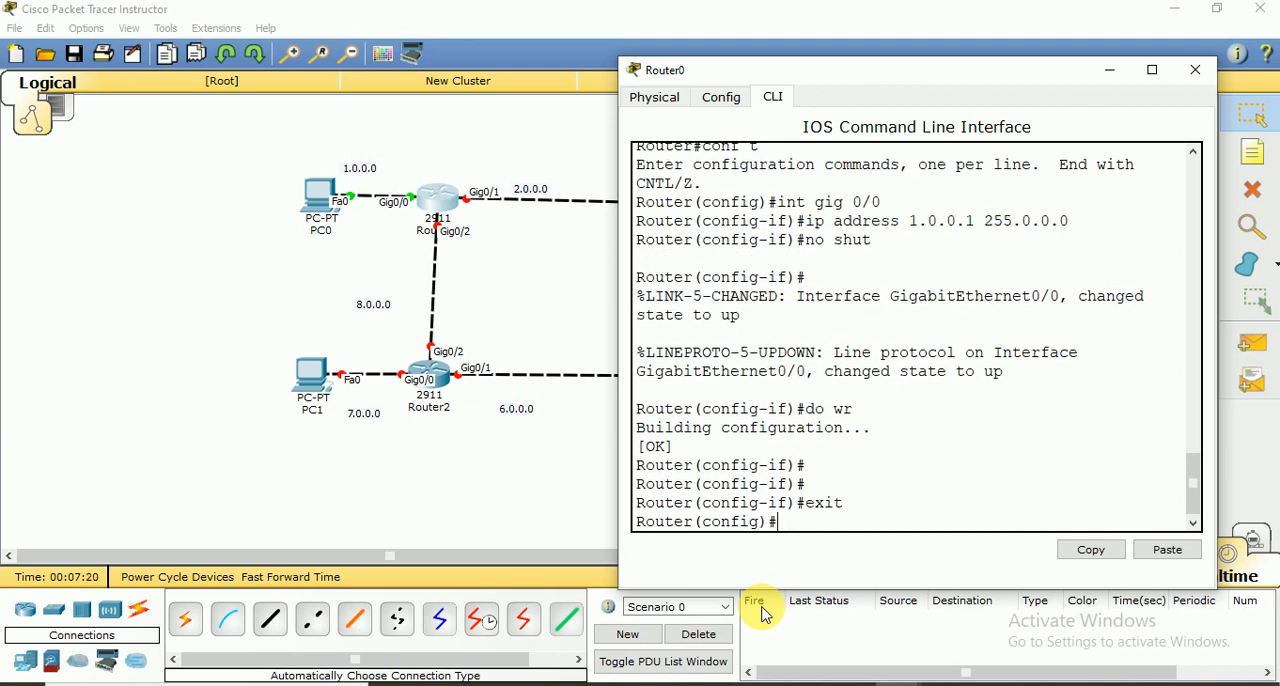
Assign IP address 2.0.0.1 with subnet mask 255.0.0.0 to interface gig 0/1 on Router0
text(int gig 0/1)
key(Return)
text(ip)
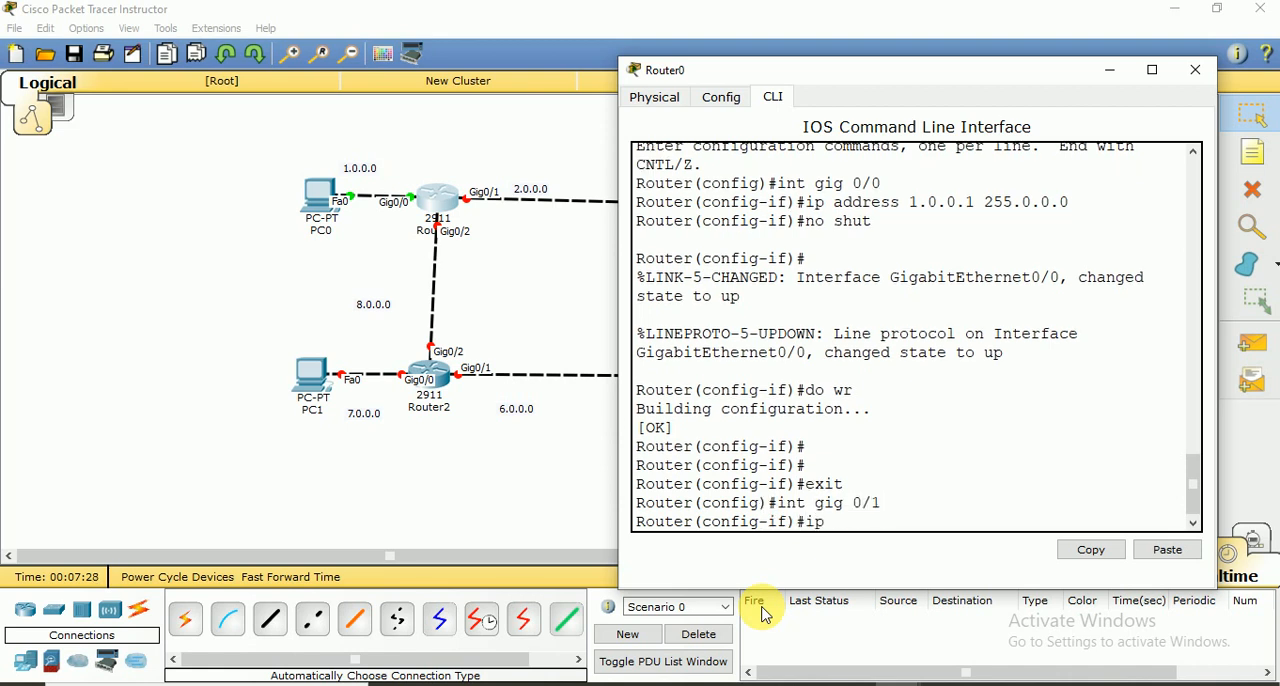
text( address )
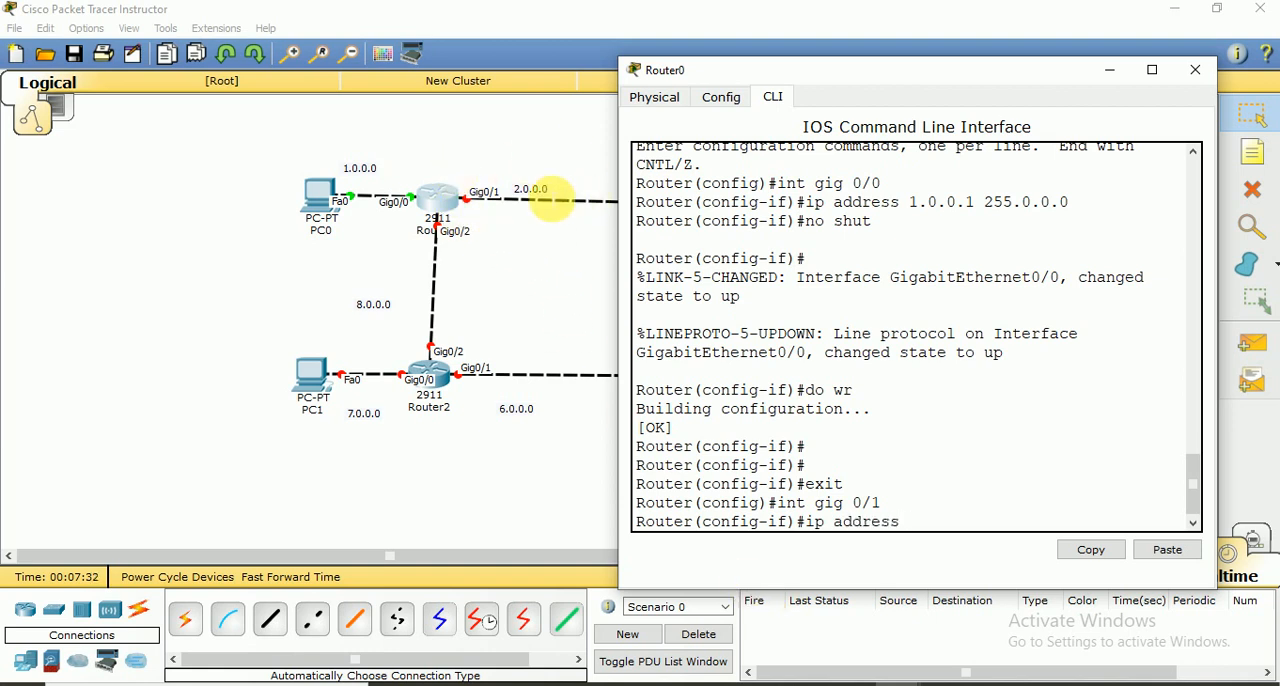
text(2.0.)
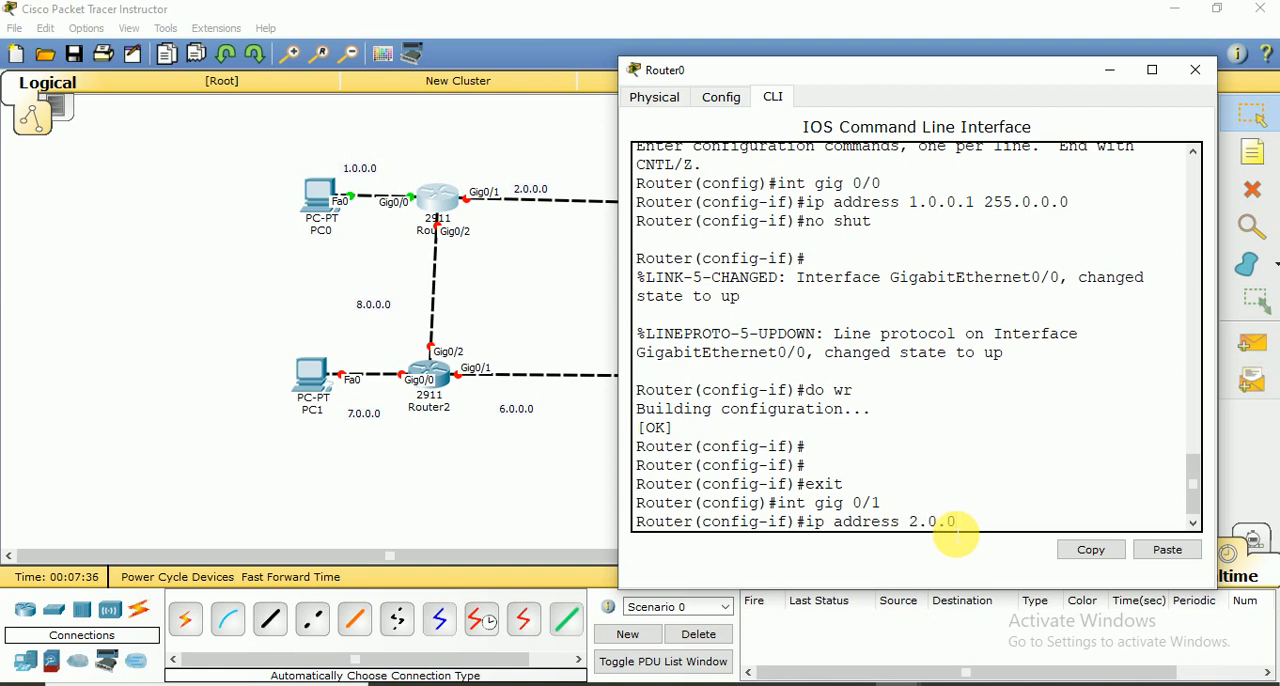
text(0.1 )
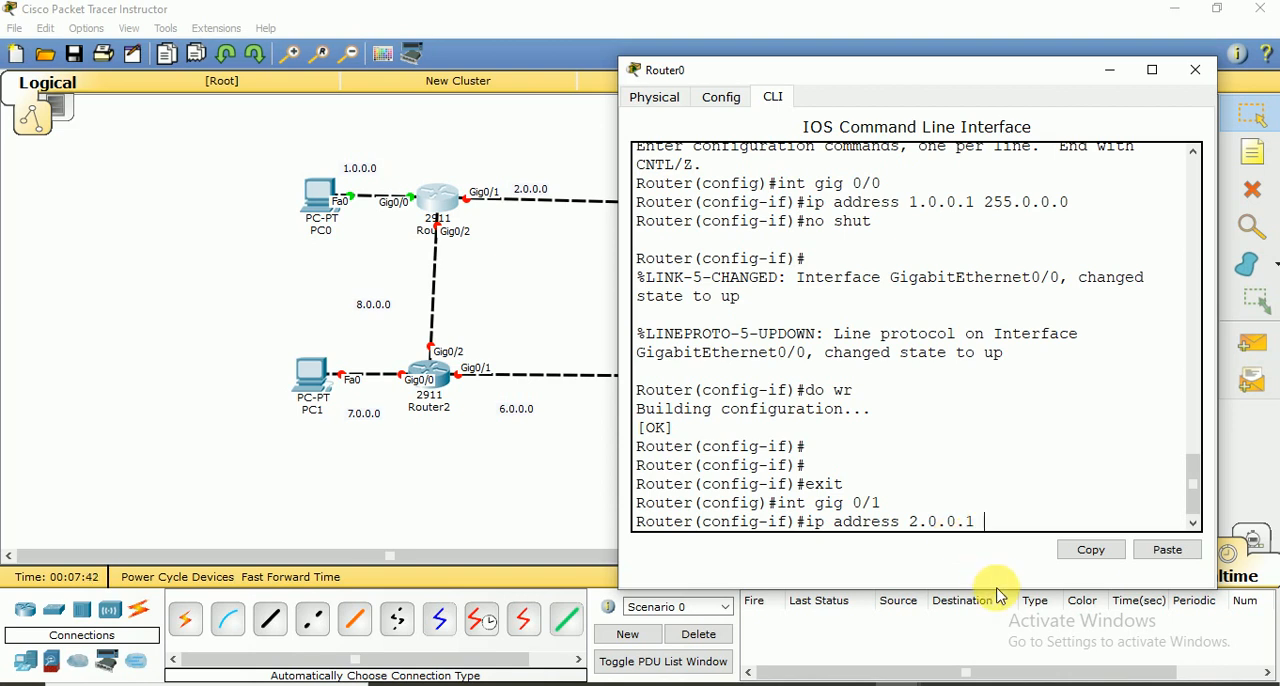
text(255.0.0.0)
key(Return)
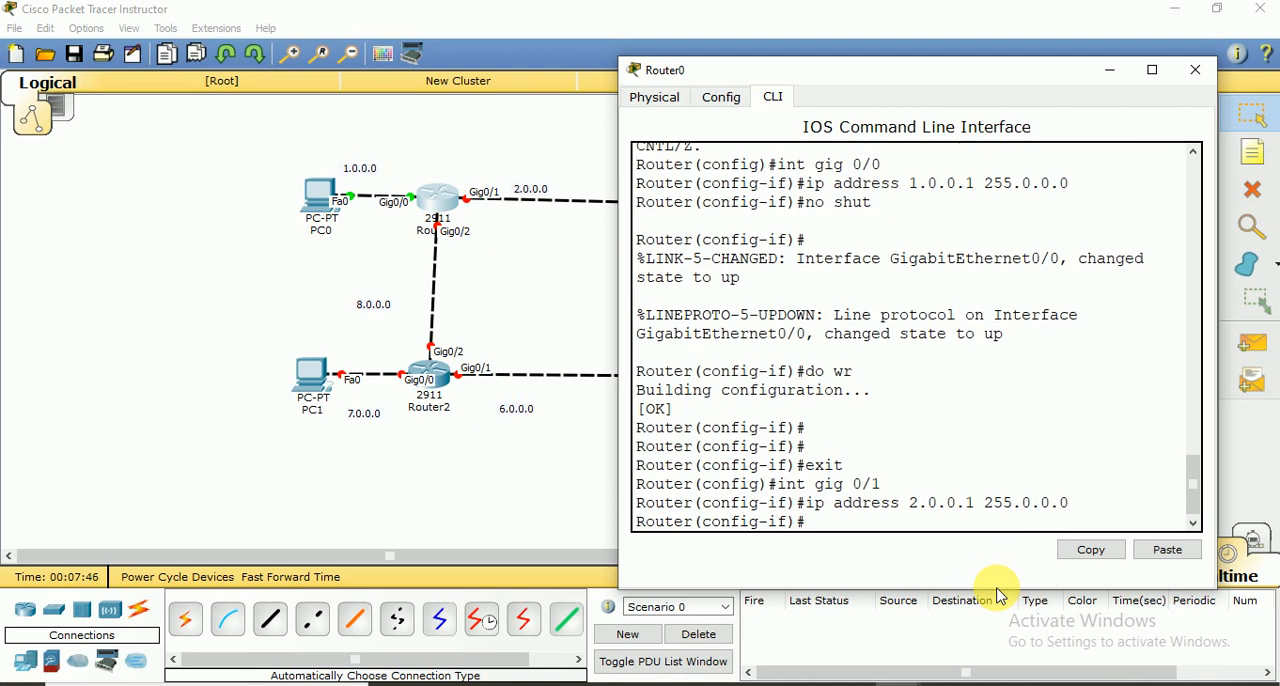
Enable Router0's gig 0/1 interface with no shut and exit to global configuration mode
text(no shut)
key(Return)
key(Return)
key(Return)
key(Return)
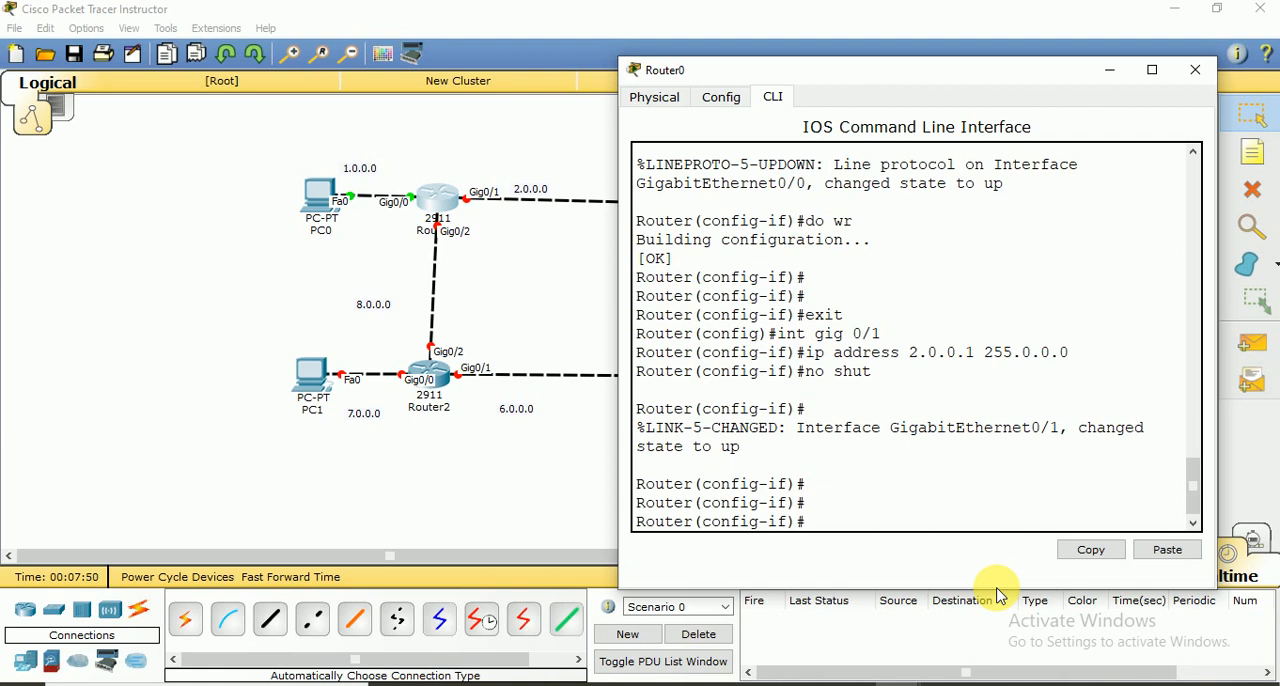
text(exit)
key(Return)
key(Return)
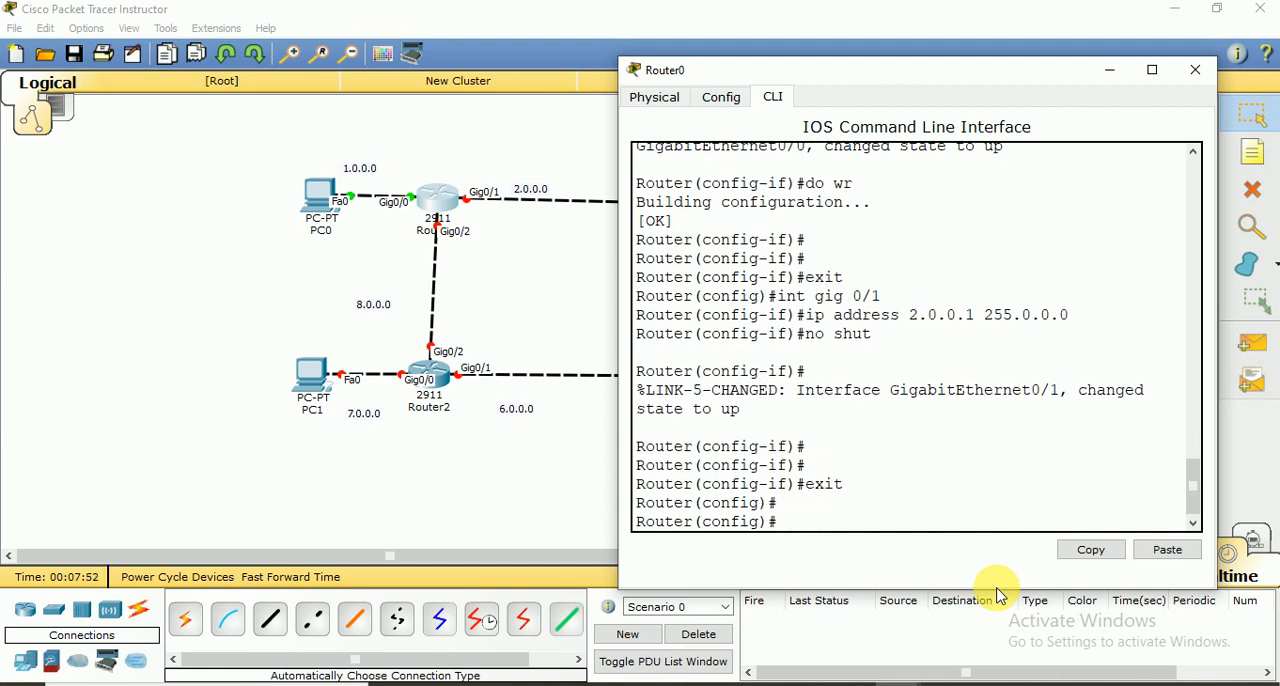
Assign IP address 8.0.0.1 with subnet mask 255.0.0.0 to interface gig 0/2 on Router0
text(int gig 0/2)
key(Return)
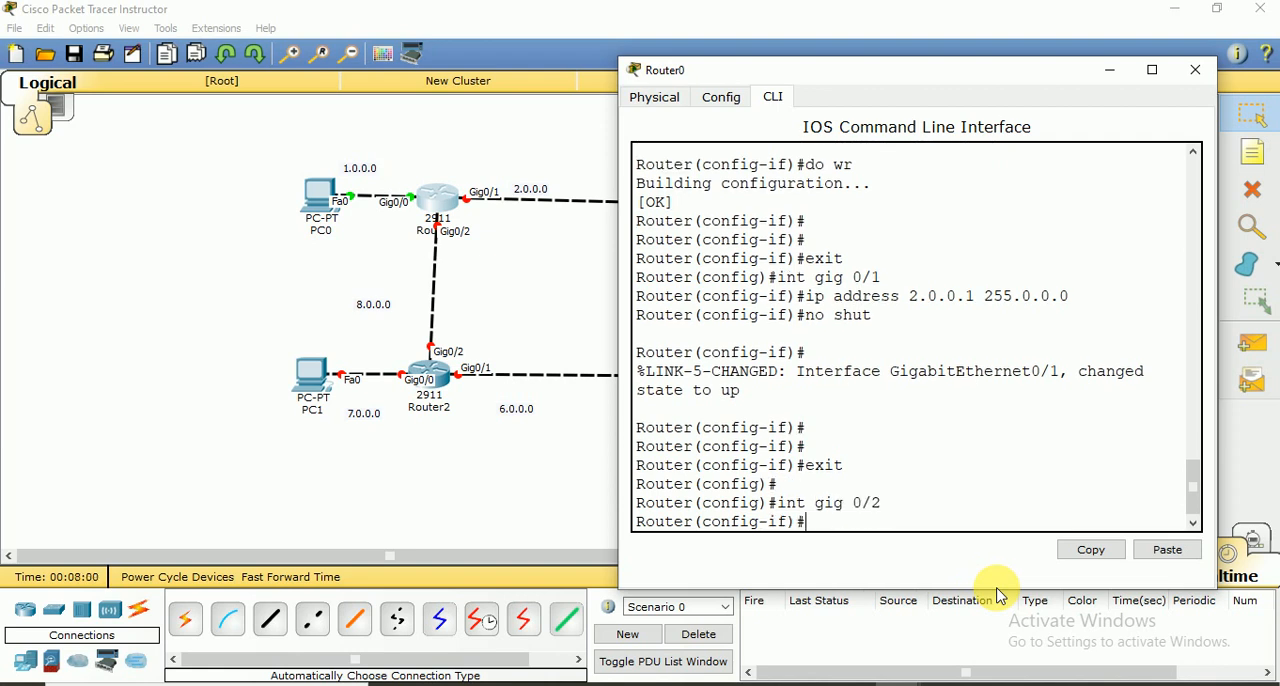
text(ip address 8.0)
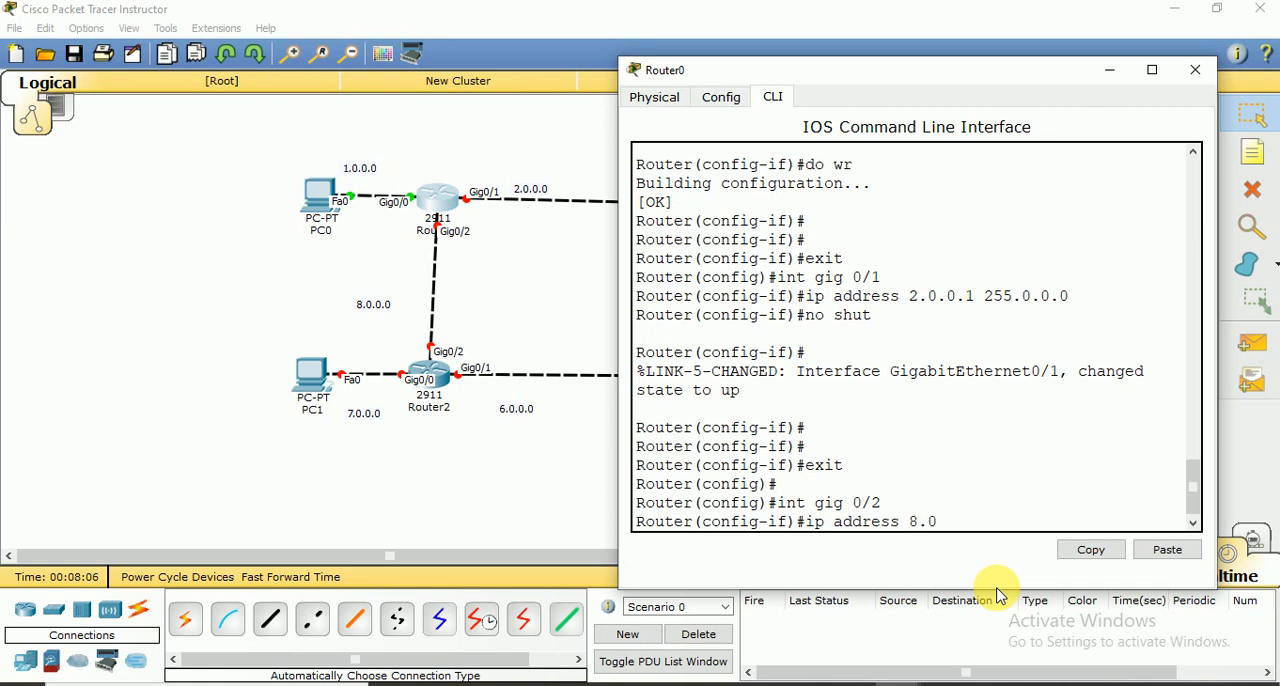
text(.0.1 255.0.0.0)
key(Return)
Enable Router0's gig 0/2 interface with no shut and exit to global configuration mode
text(no shut)
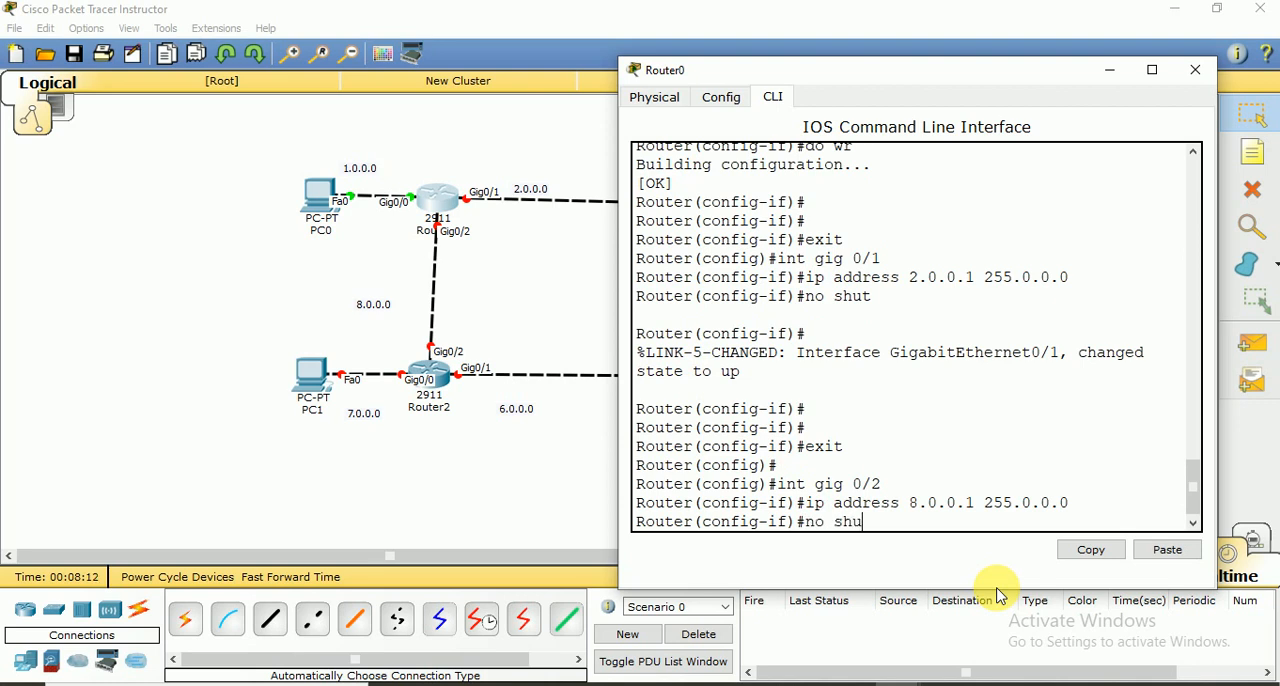
key(Return)
key(Return)
key(Return)
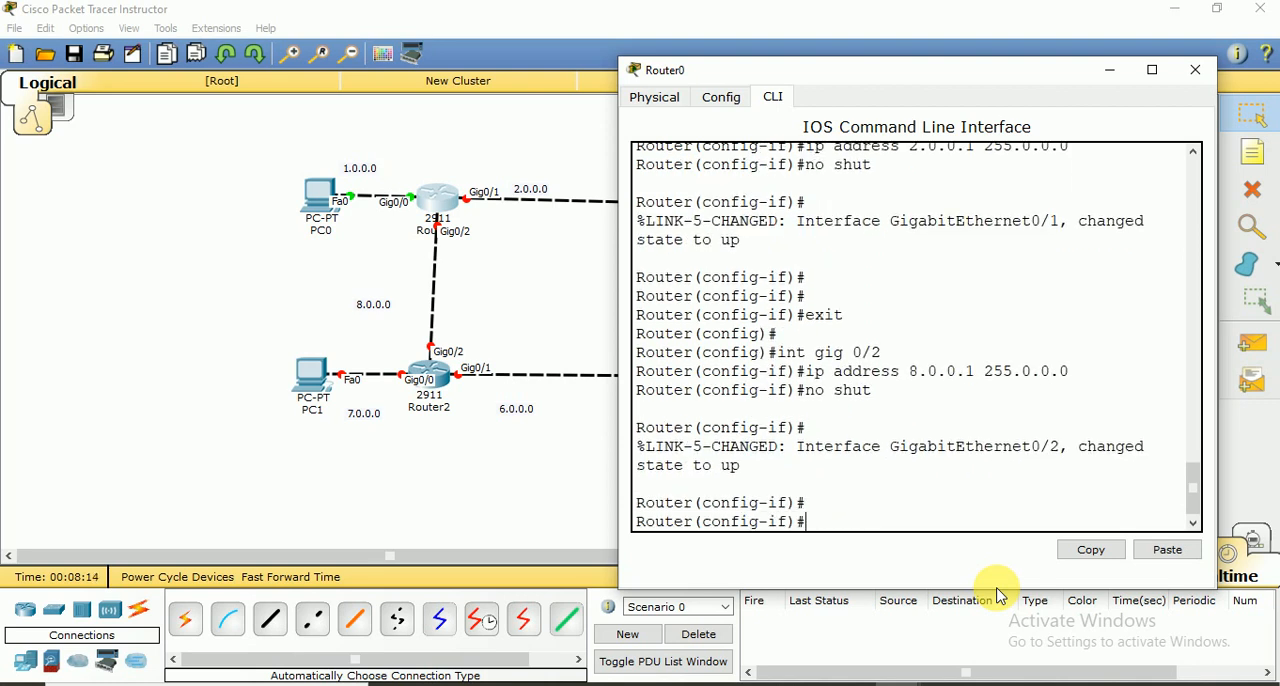
text(exit)
key(Return)
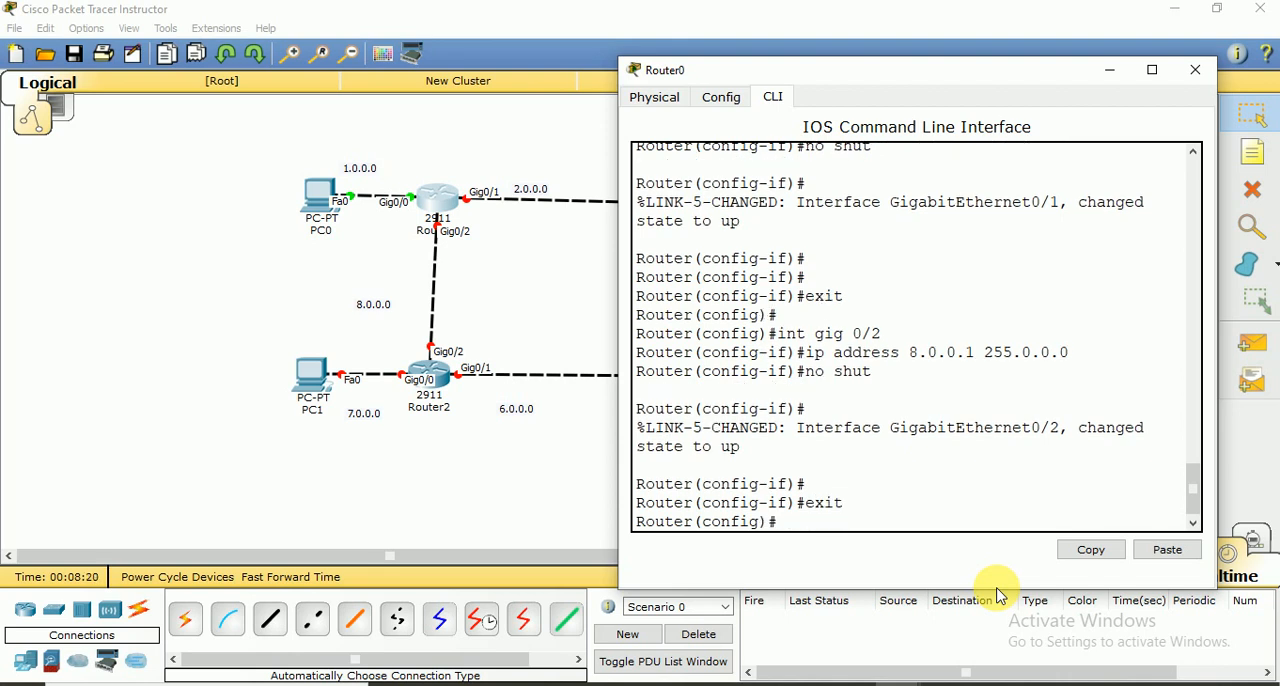
key(Return)
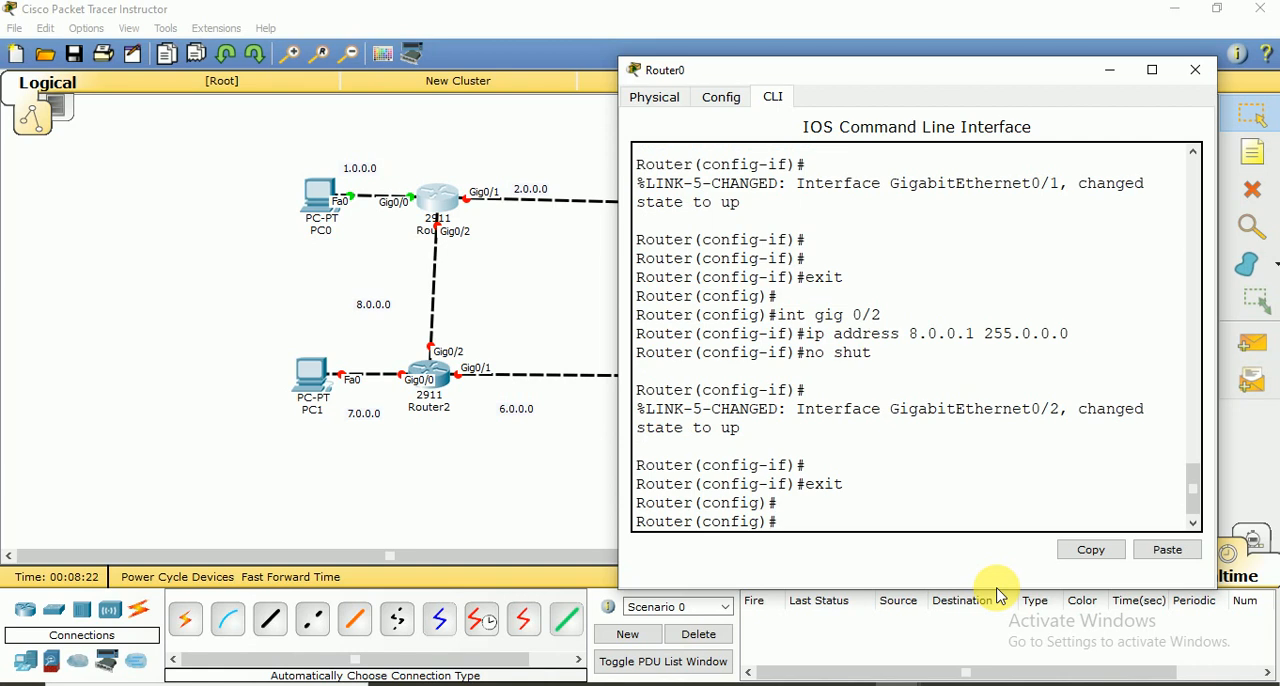
Save Router0's configuration with do wr and close its device window
text(do wr)
key(Return)
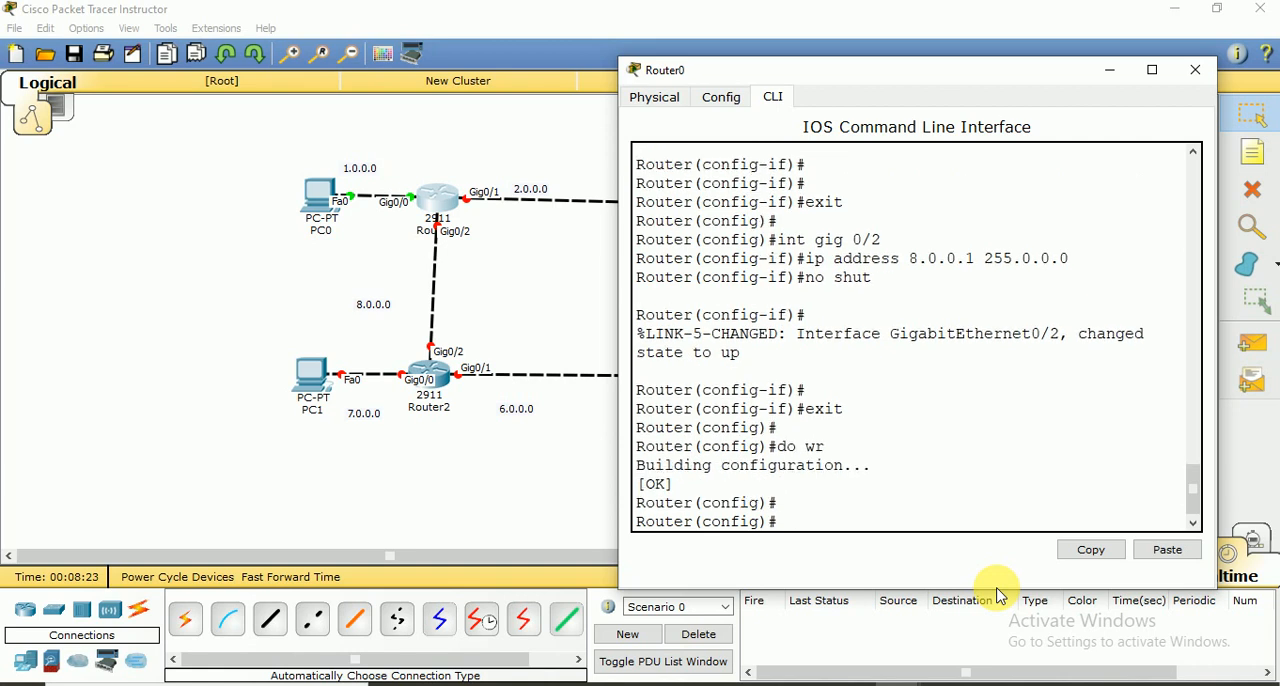
click(1195, 72)
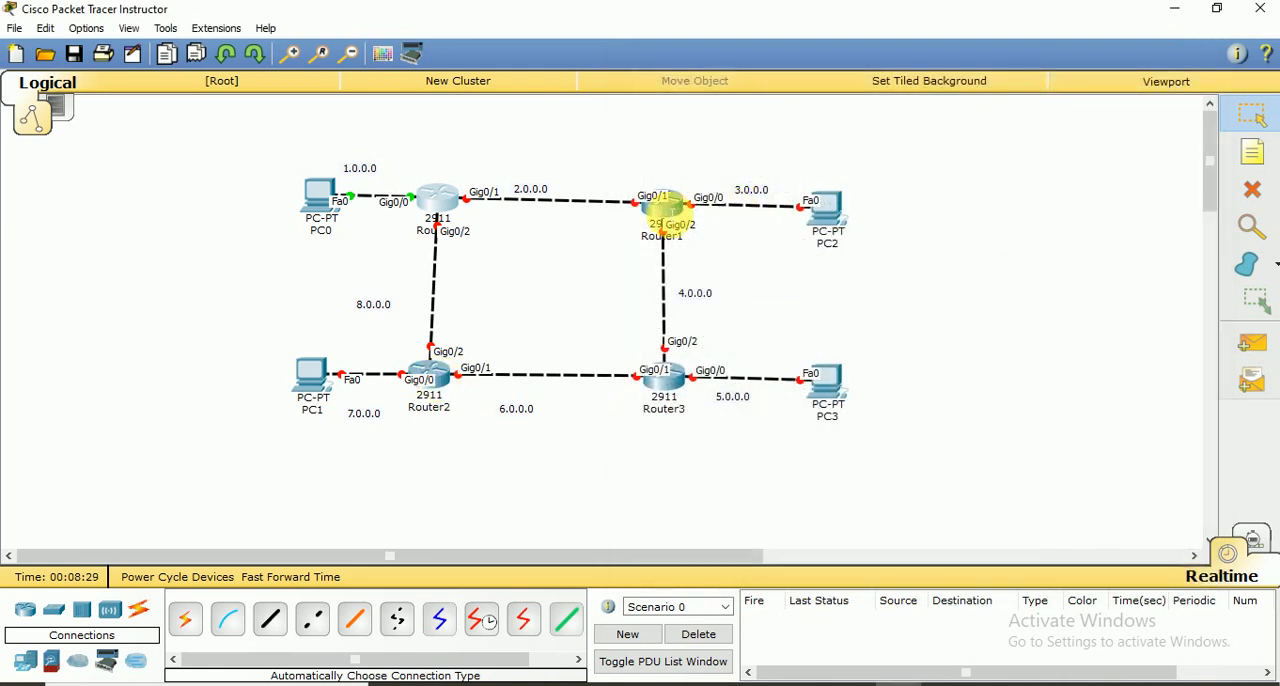
Open Router1's command line beside the topology and answer no to the initial configuration dialog
click(663, 206)
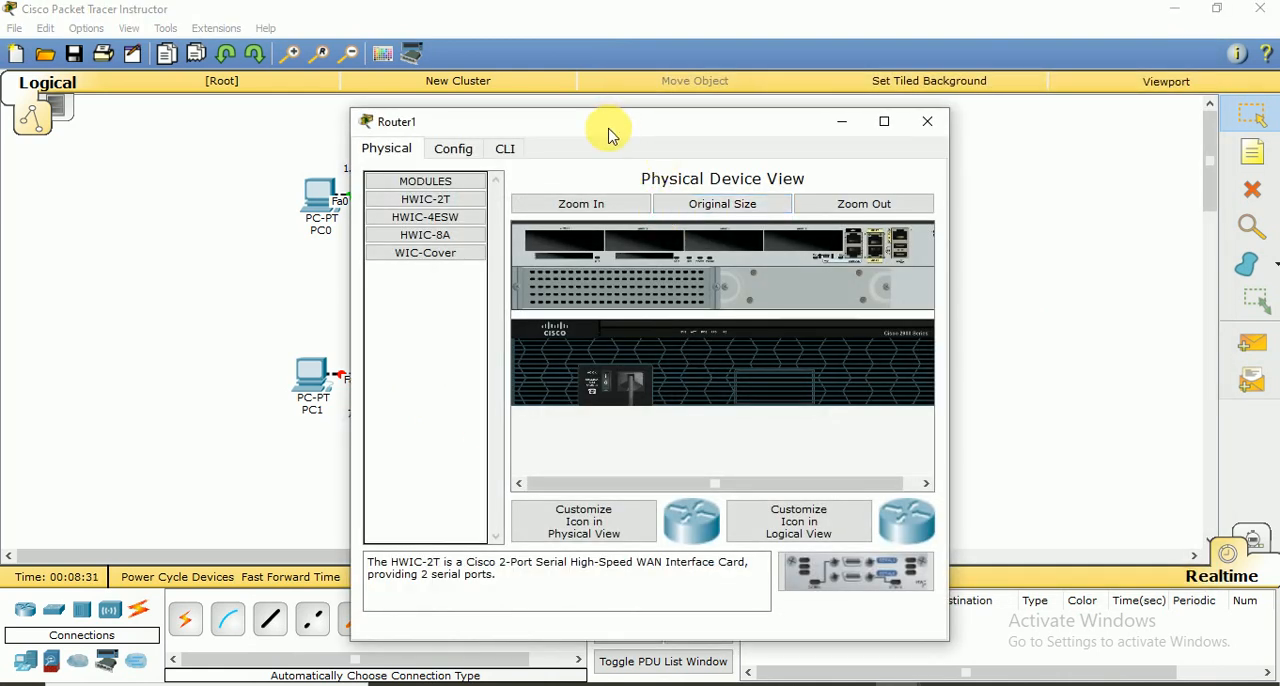
drag(618, 132, 309, 101)
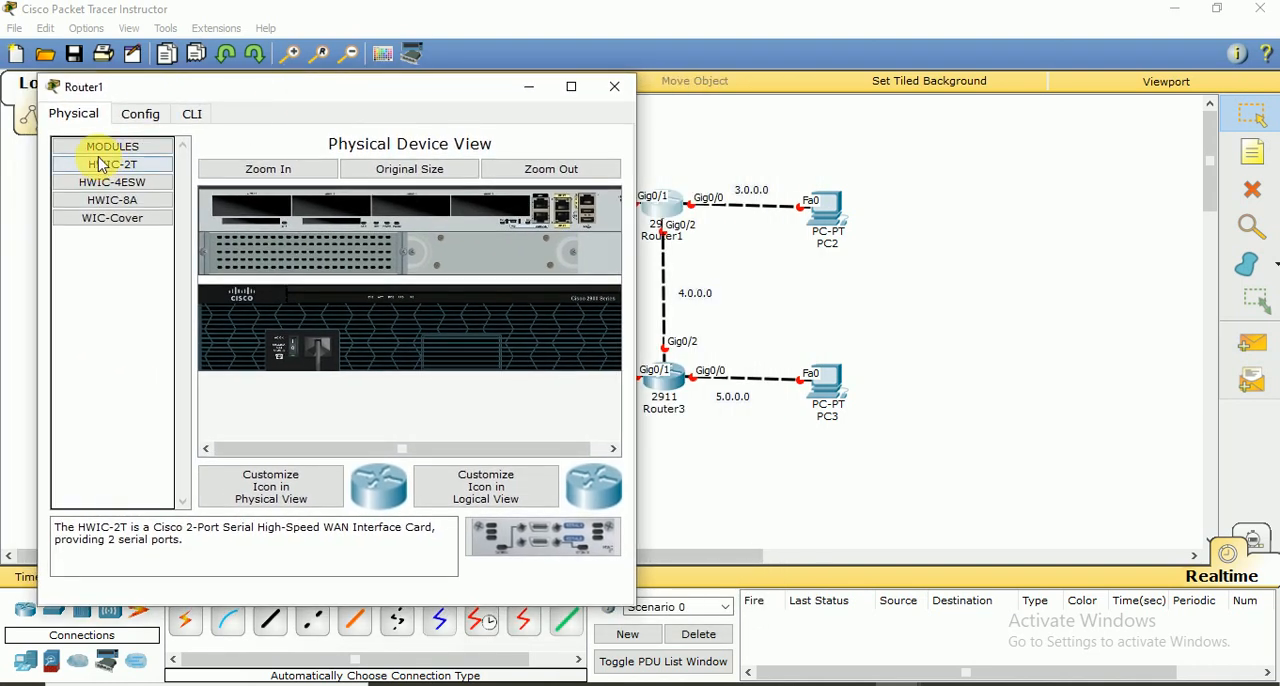
click(191, 114)
text(no)
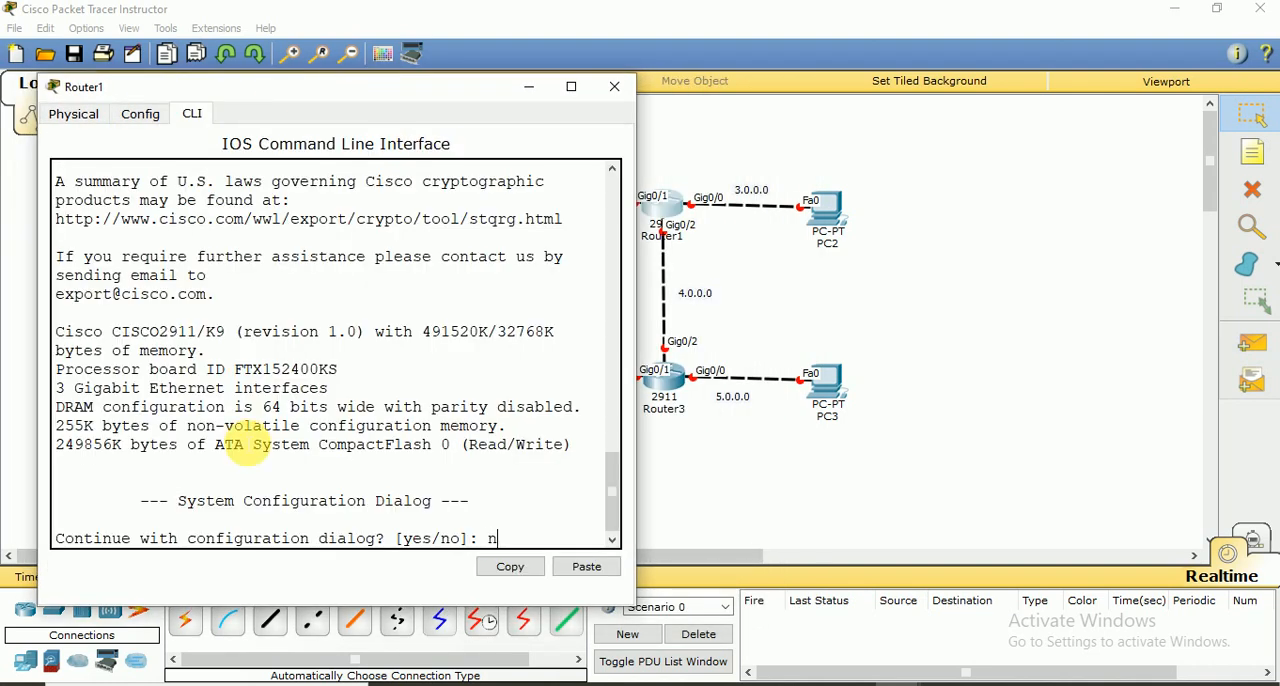
key(Return)
Enter privileged mode on Router1 with en and global configuration mode with conf t
key(Return)
key(Return)
text(en)
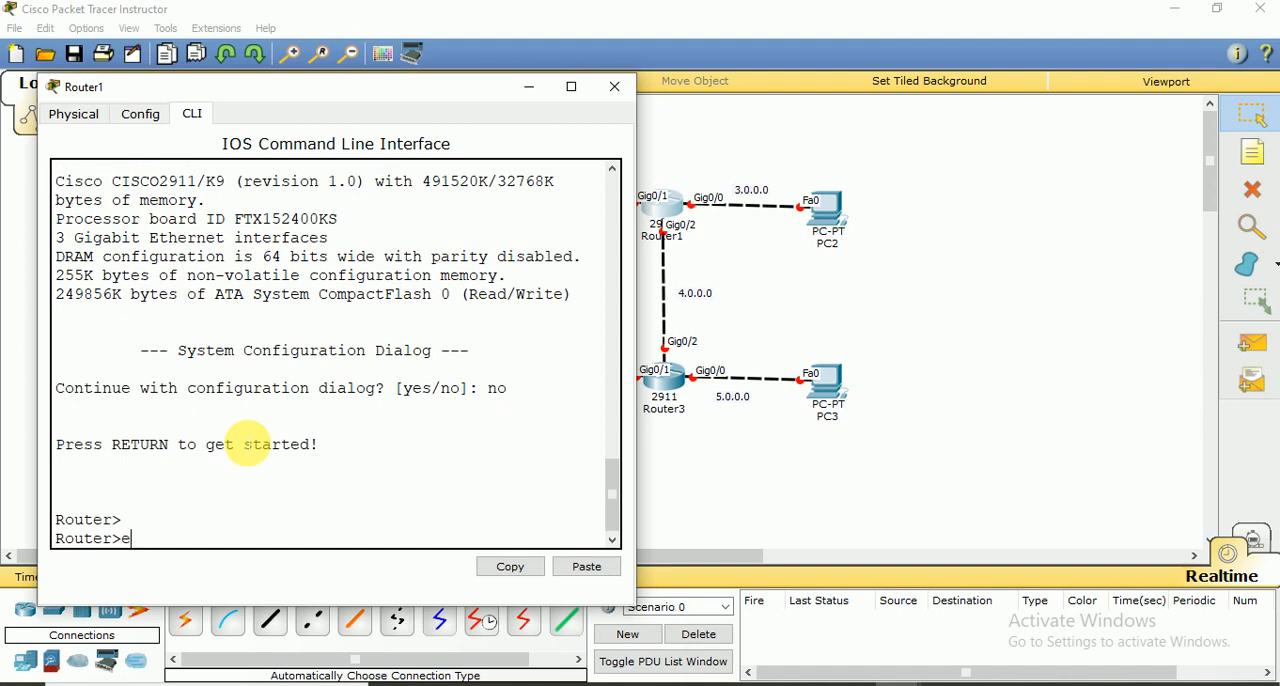
key(Return)
key(Return)
text(con)
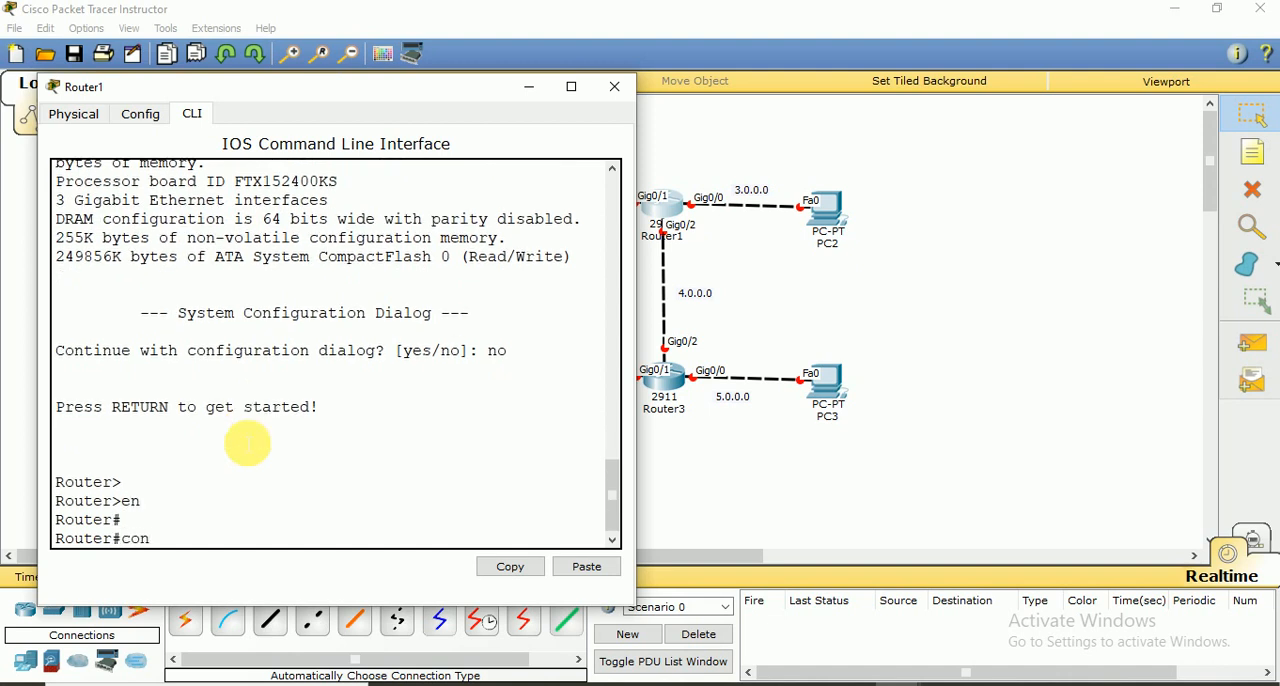
text(f t)
key(Return)
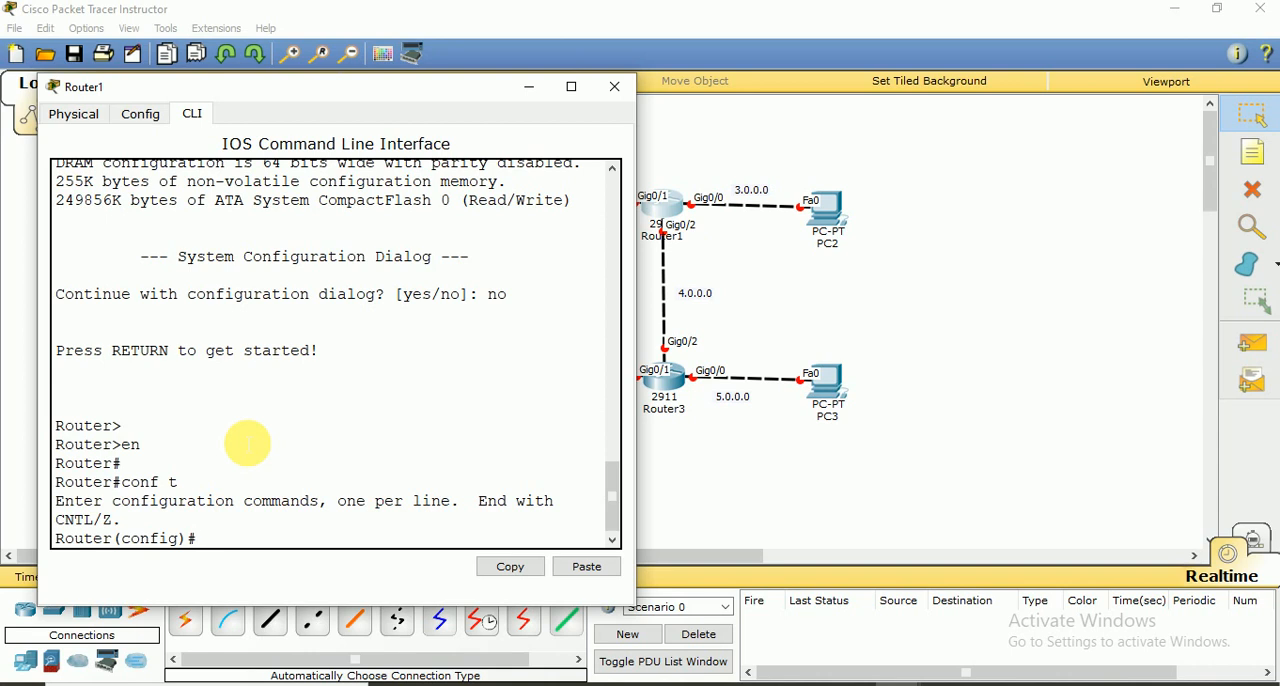
Assign IP address 2.0.0.2 with subnet mask 255.0.0.0 to interface gig 0/1 on Router1
mouse_move(402, 93)
mouse_down()
mouse_move(378, 86)
mouse_move(391, 86)
mouse_up()
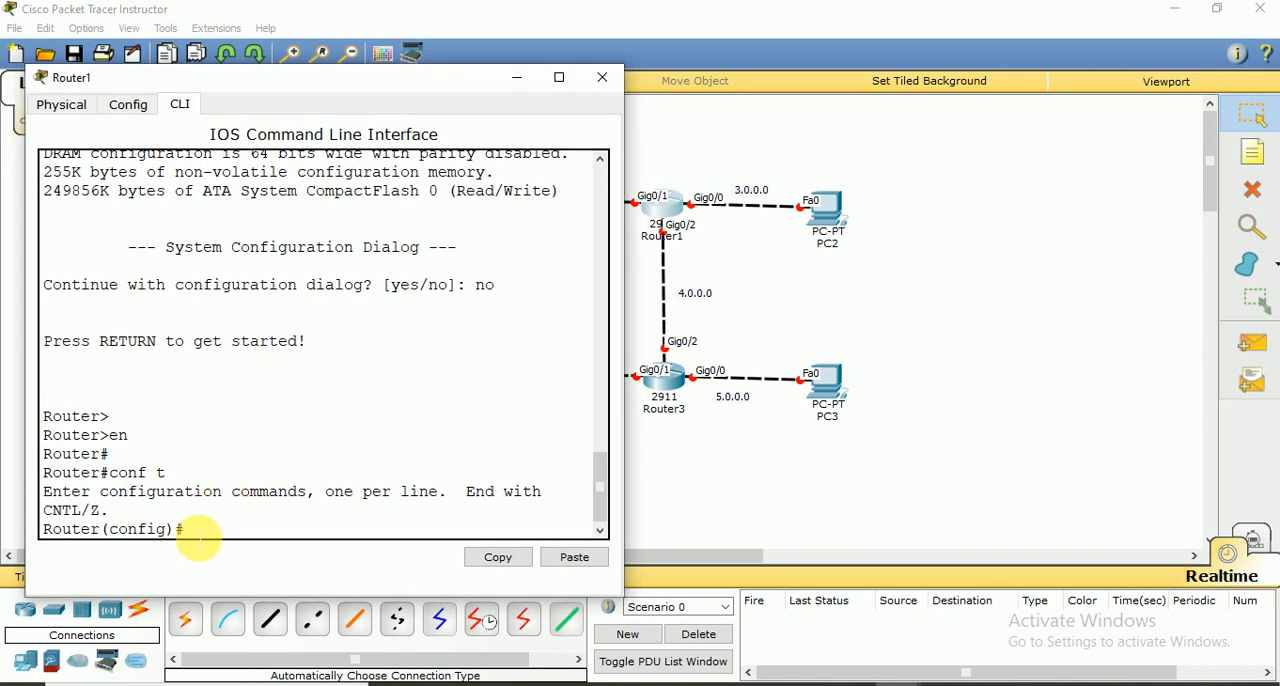
text(t gig 0)
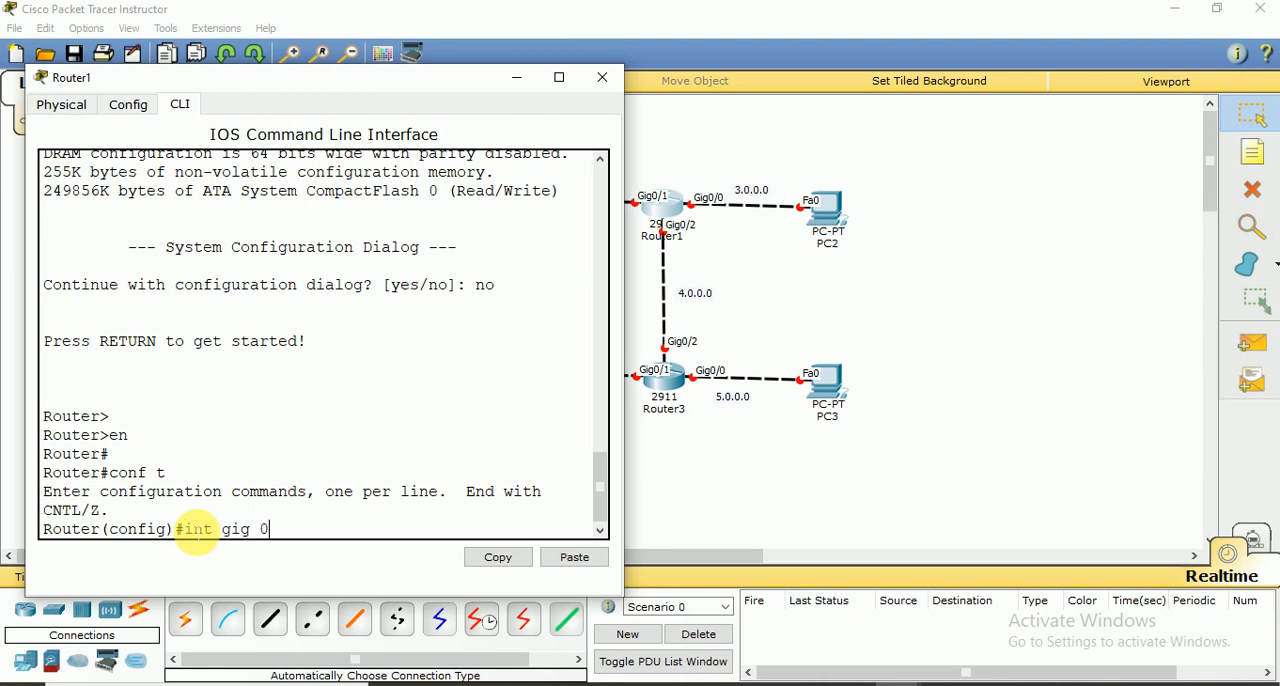
text(/2)
key(BackSpace)
text(1)
key(Return)
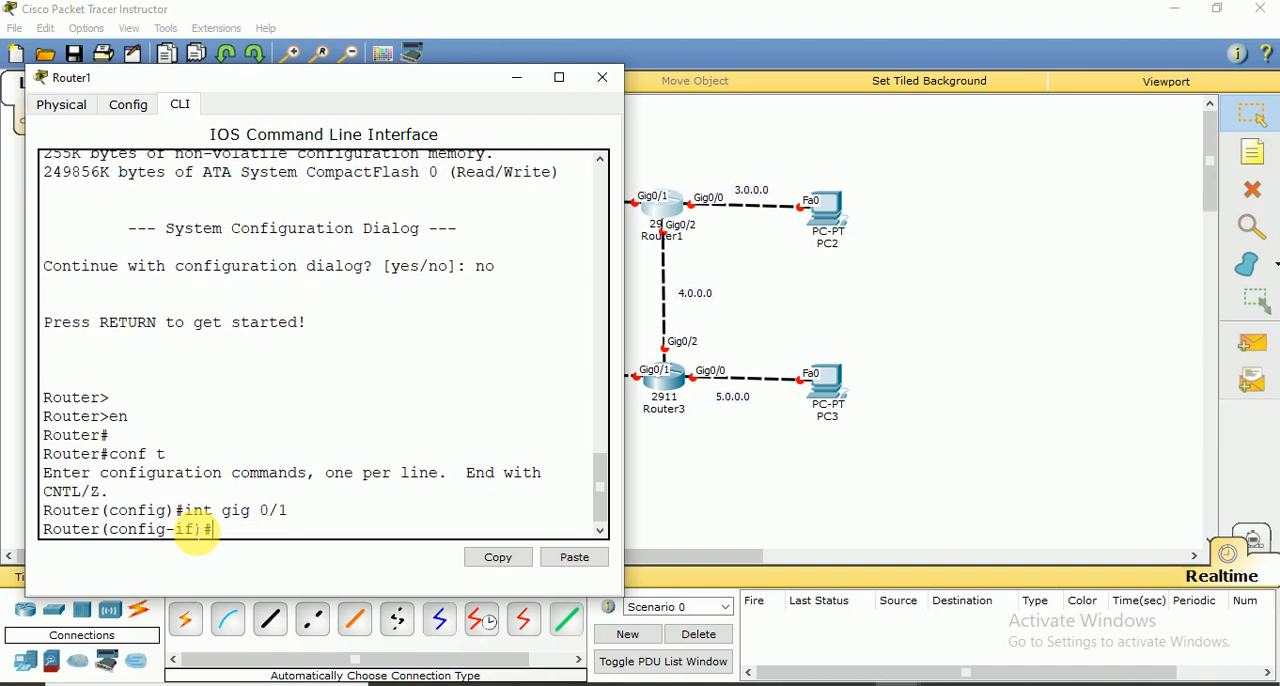
drag(349, 74, 349, 108)
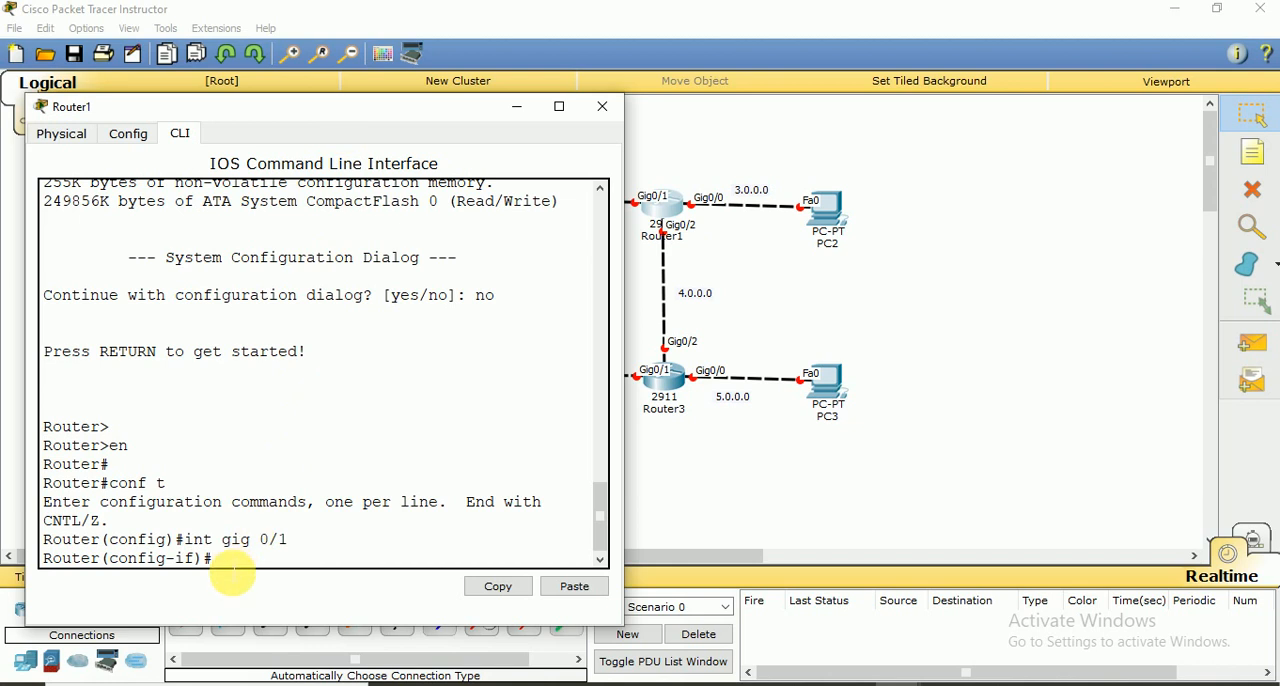
text(ip address 2.0.0)
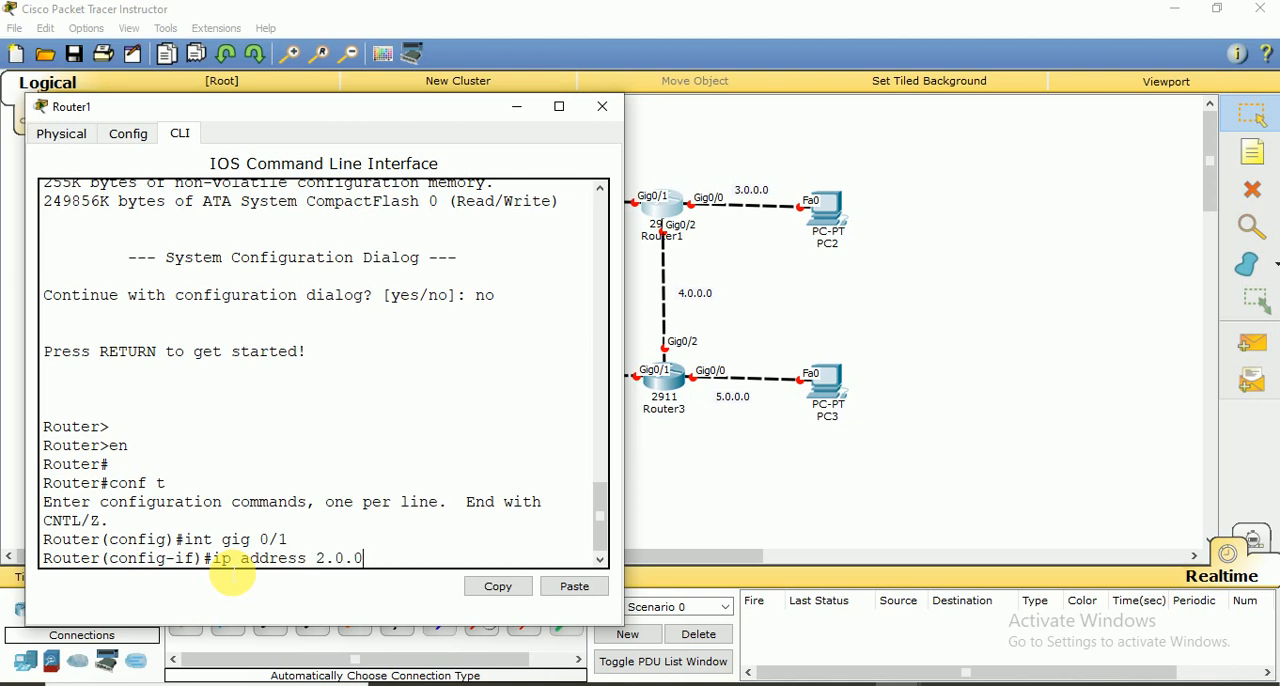
text(.2)
text(255.0.0.0)
key(Return)
Enable Router1's gig 0/1 interface with no shut and get back to the interface configuration prompt
text(no shut)
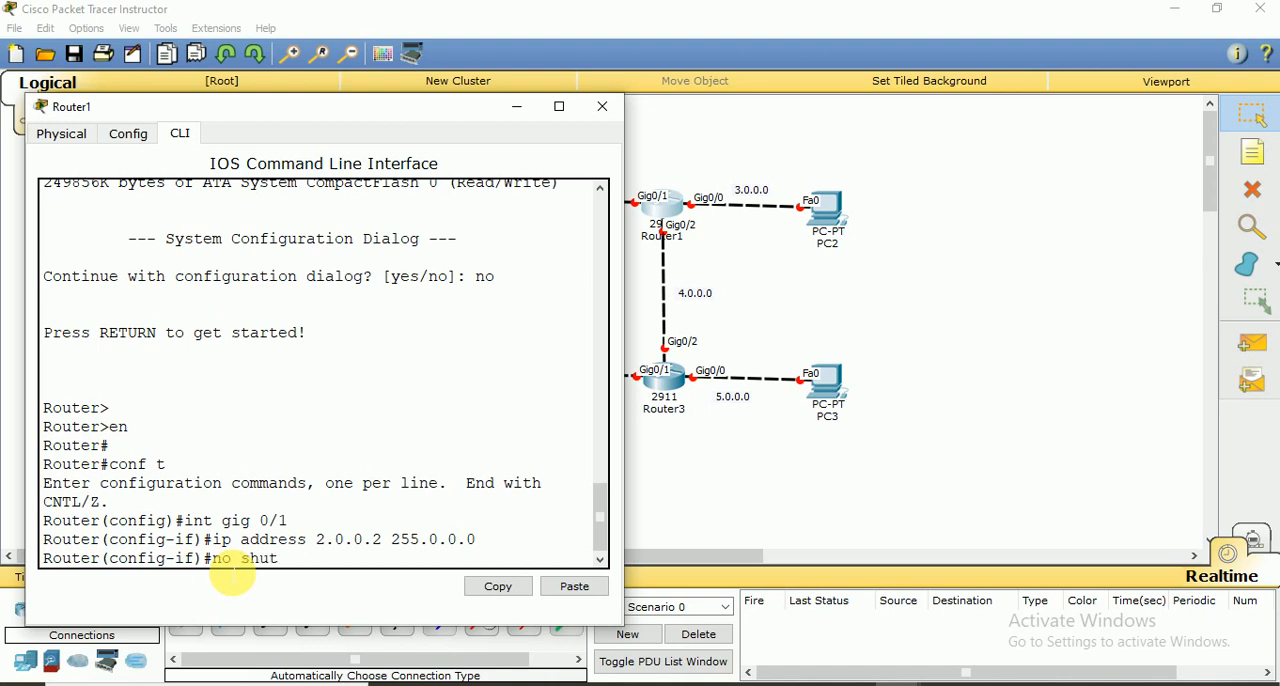
key(Return)
key(Return)
key(Return)
key(Return)
Save Router1's configuration with do wr and exit to global configuration mode
text(do wr)
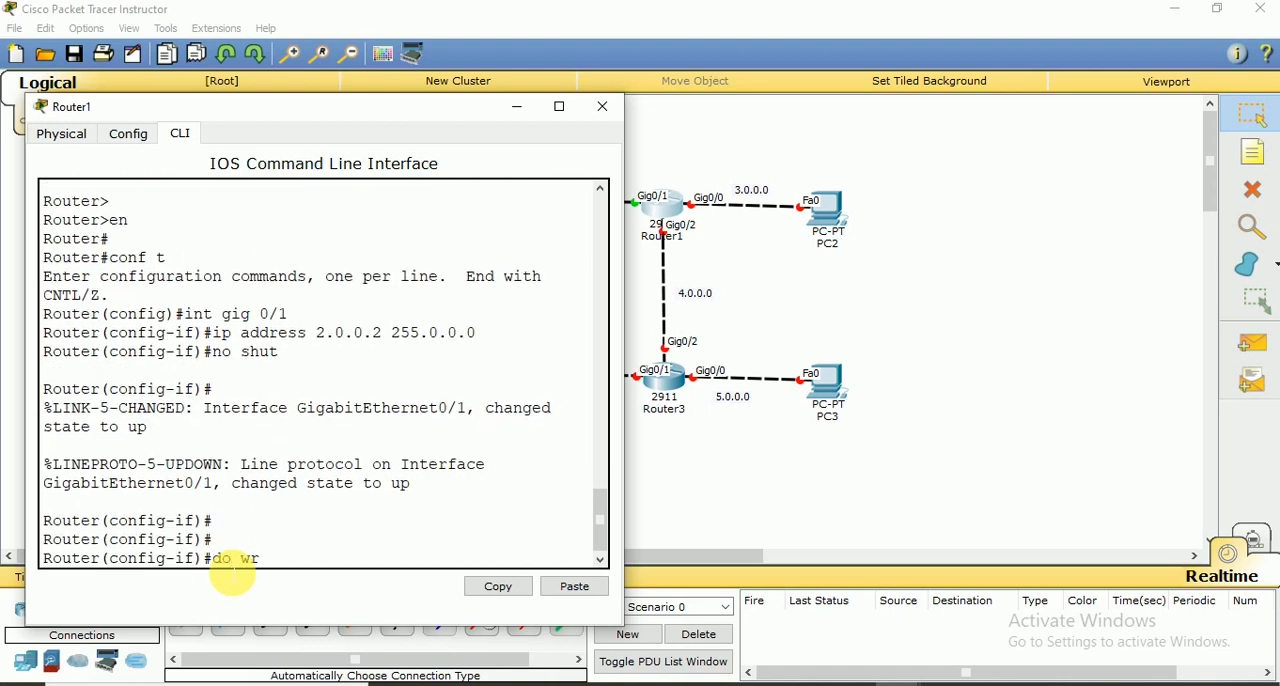
key(Return)
key(Return)
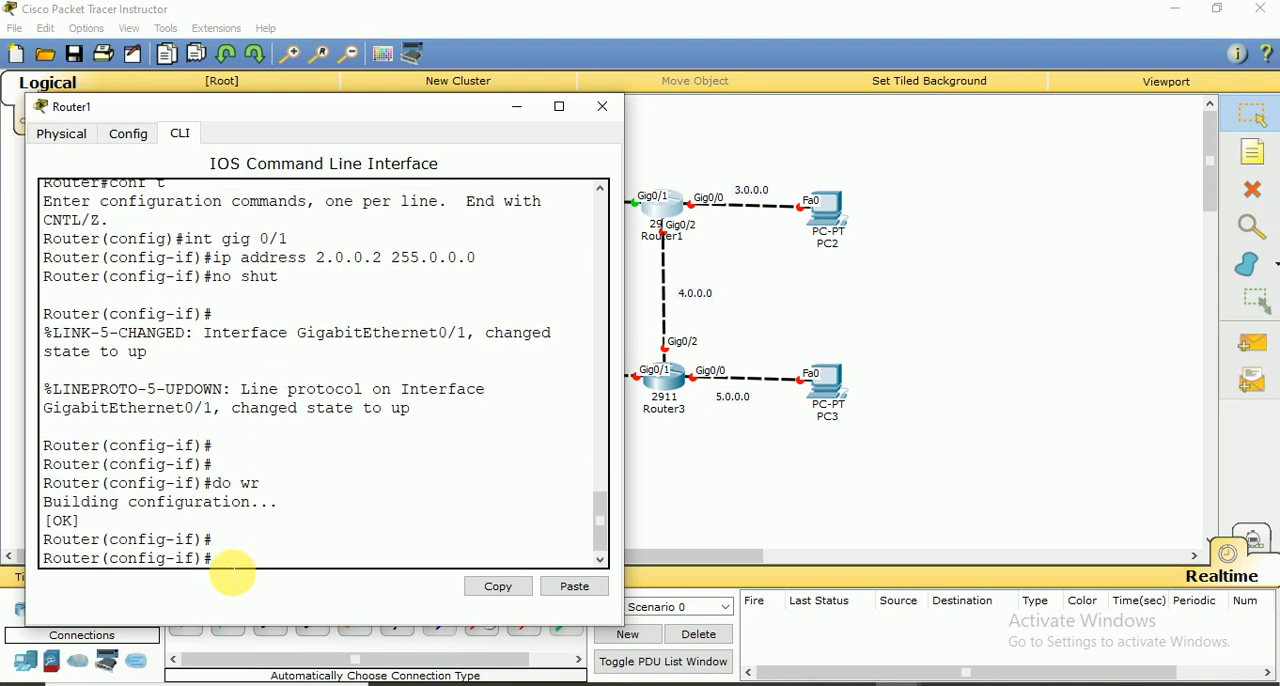
text(exit)
Assign IP address 3.0.0.1 with subnet mask 255.0.0.0 to interface gig 0/0 on Router1, reusing the earlier ip address command
key(Return)
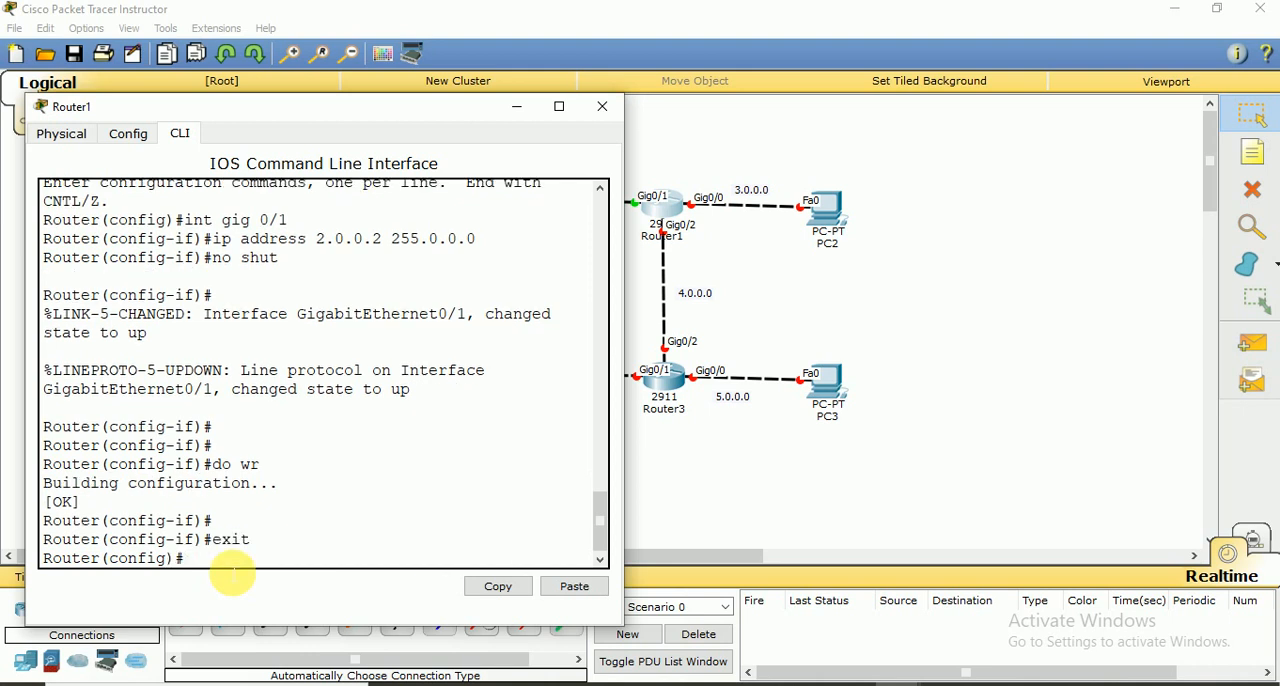
text(int gig 0/2)
key(BackSpace)
text(0)
key(Return)
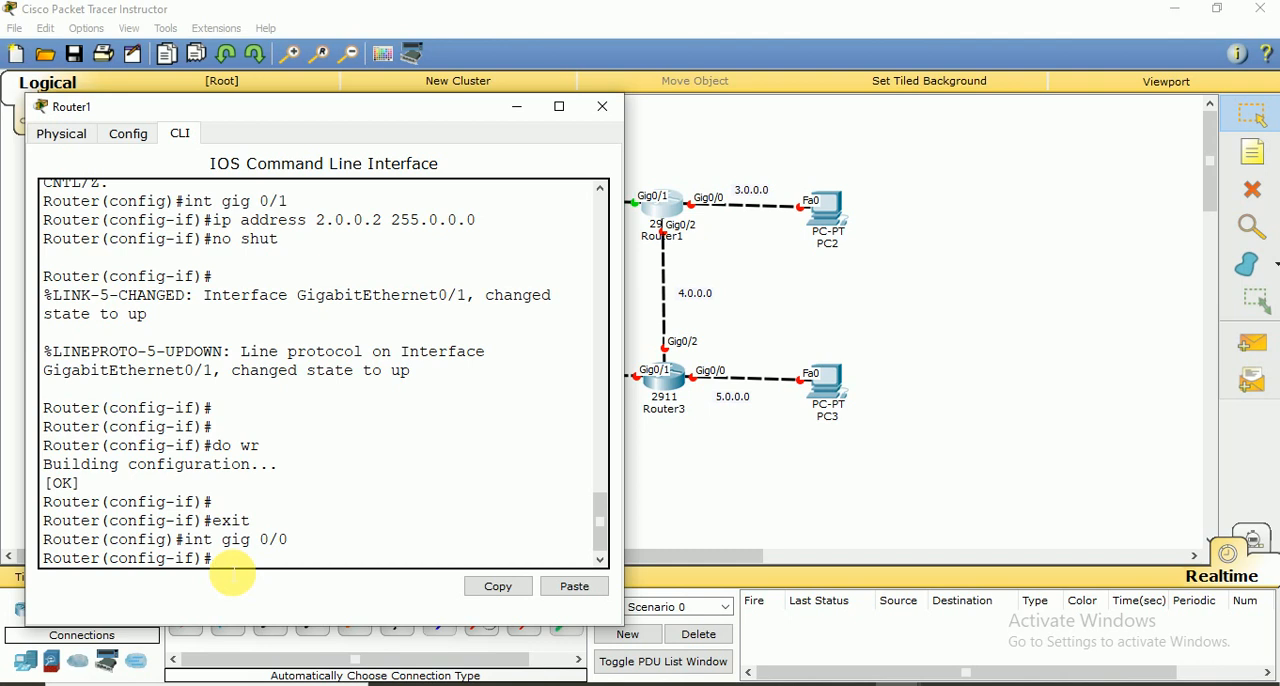
key(Up)
key(Up)
key(Up)
key(Up)
key(Up)
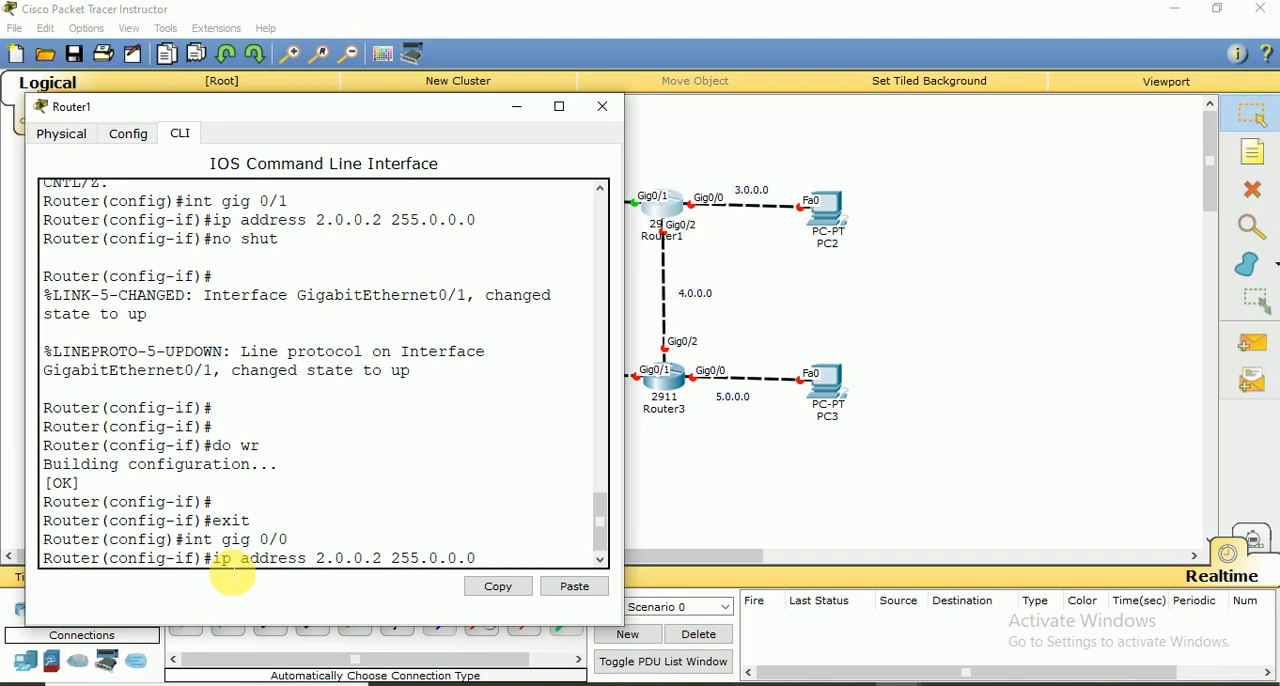
key(BackSpace)
text(3)
key(Right)
key(Right)
key(Right)
key(Right)
key(BackSpace)
text(1)
key(Return)
Enable Router1's gig 0/0 interface with no shut and exit to global configuration mode
text(n)
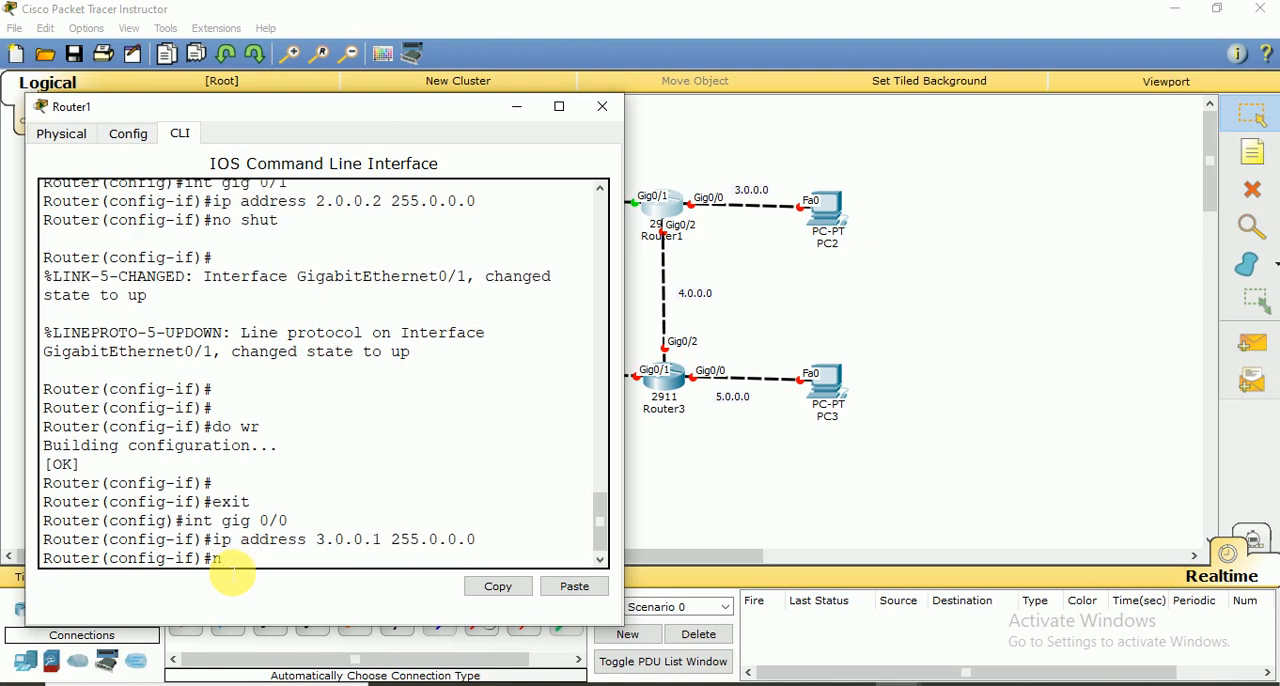
text(o shut)
key(Return)
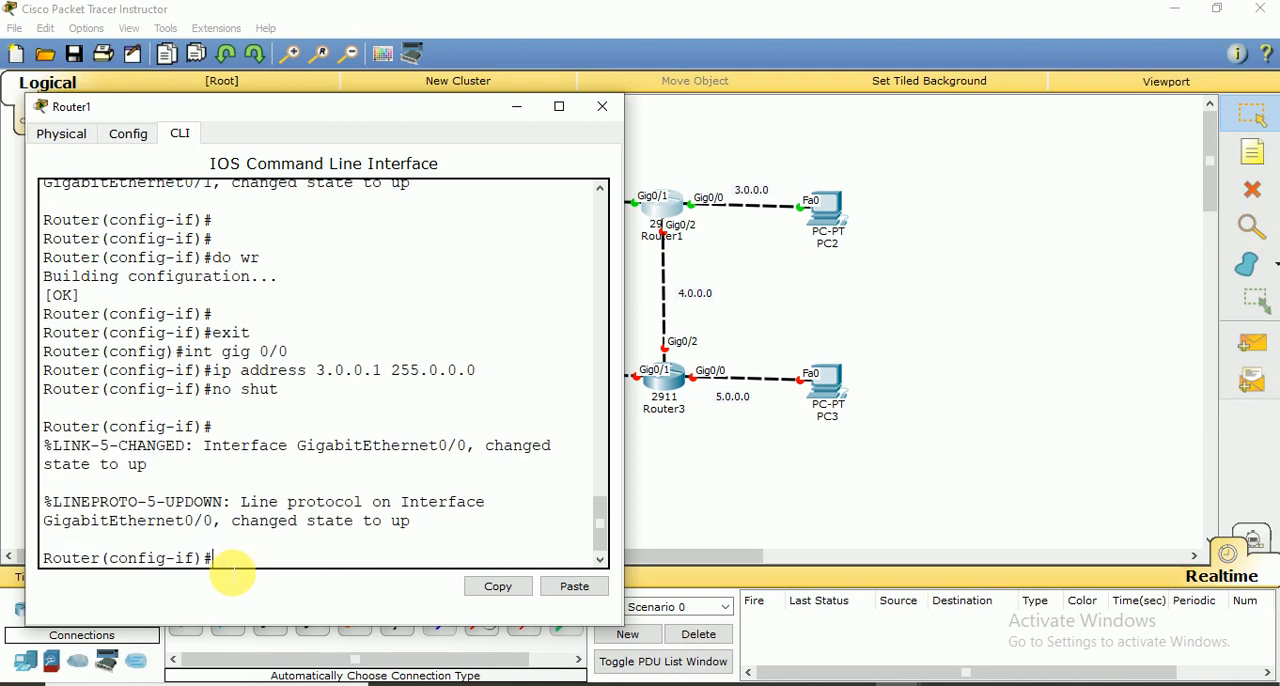
text(exit)
key(Return)
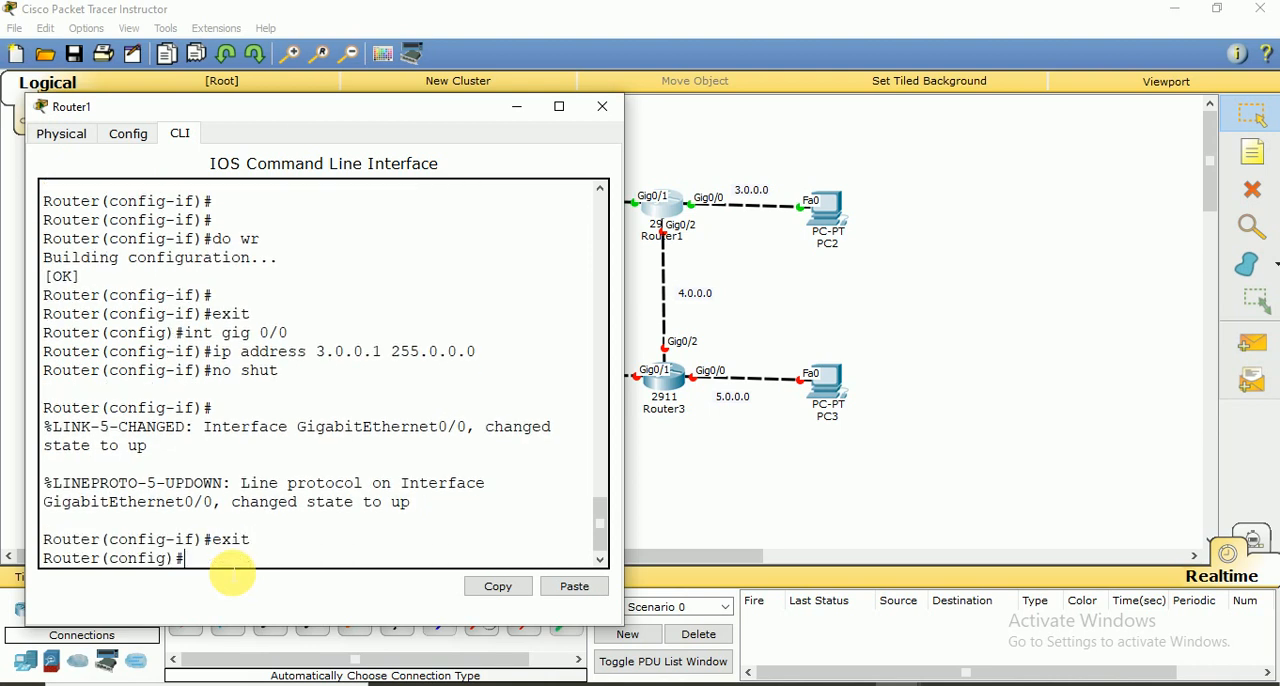
key(Return)
Assign IP address 4.0.0.1 with subnet mask 255.0.0.0 to interface gig 0/2 on Router1
text(int)
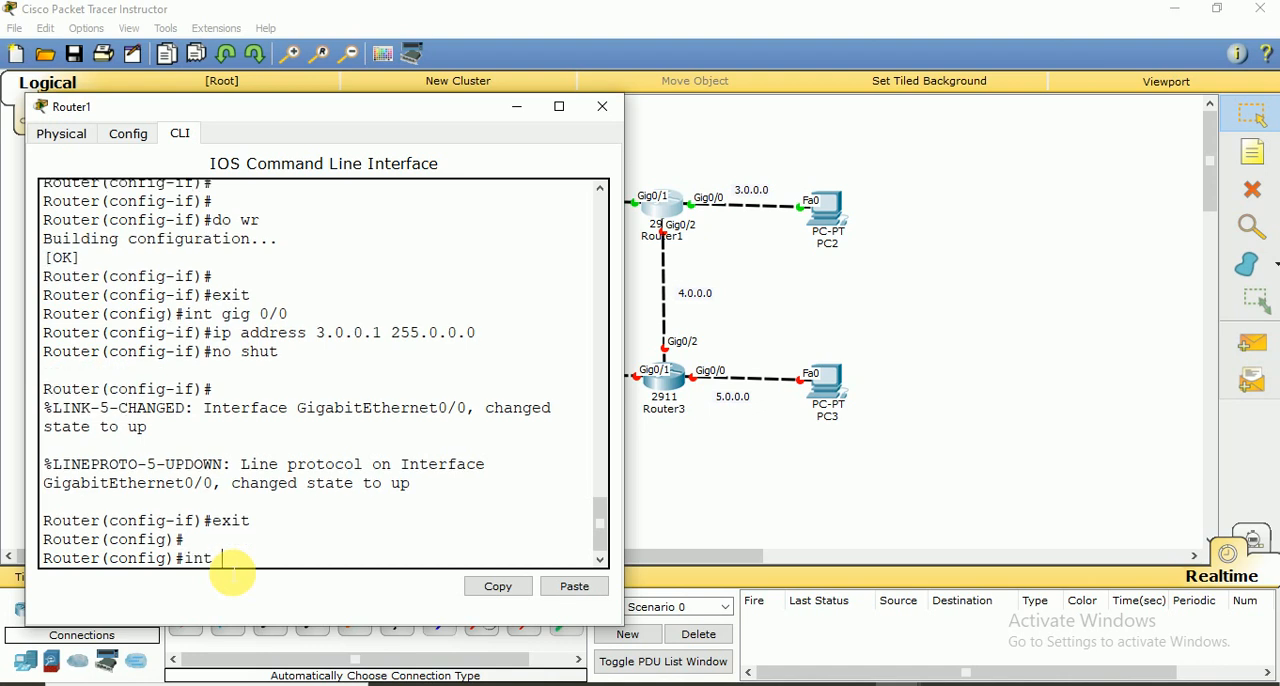
text( gig 0/2)
key(Return)
text(ip address)
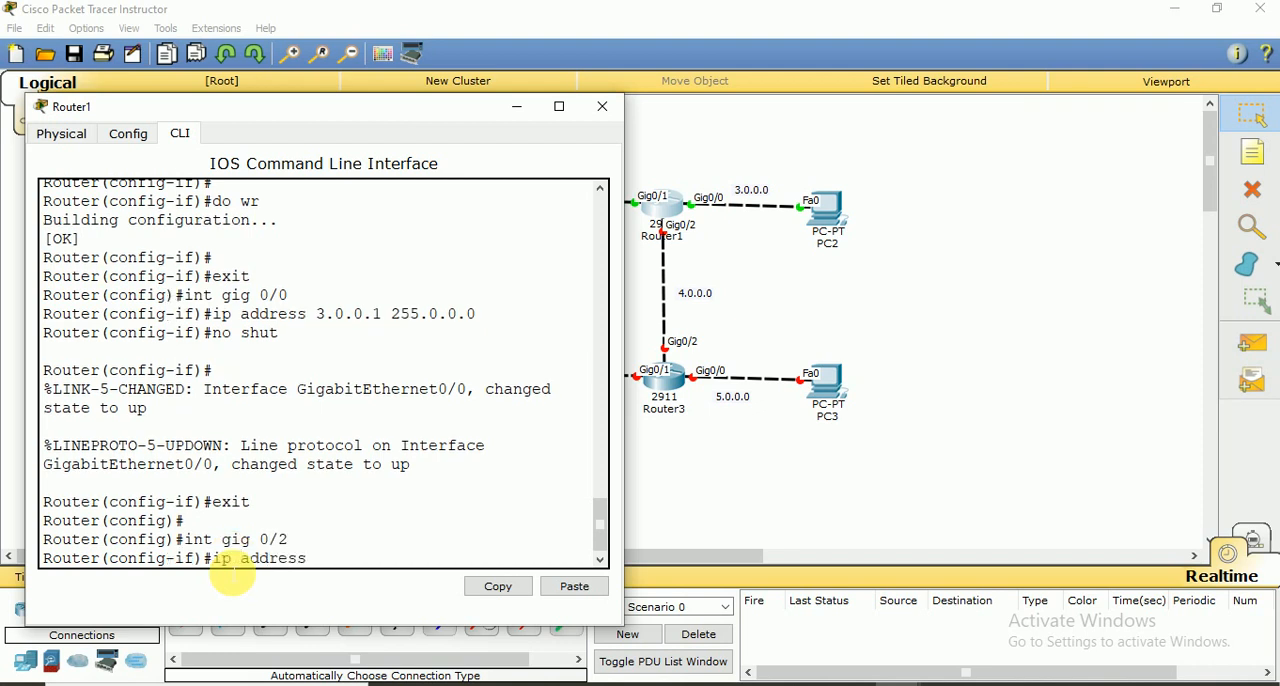
text( 4.0.0.1 255.0.0.0)
key(Return)
Enable Router1's gig 0/2 interface with no shut and exit to global configuration mode
text(no )
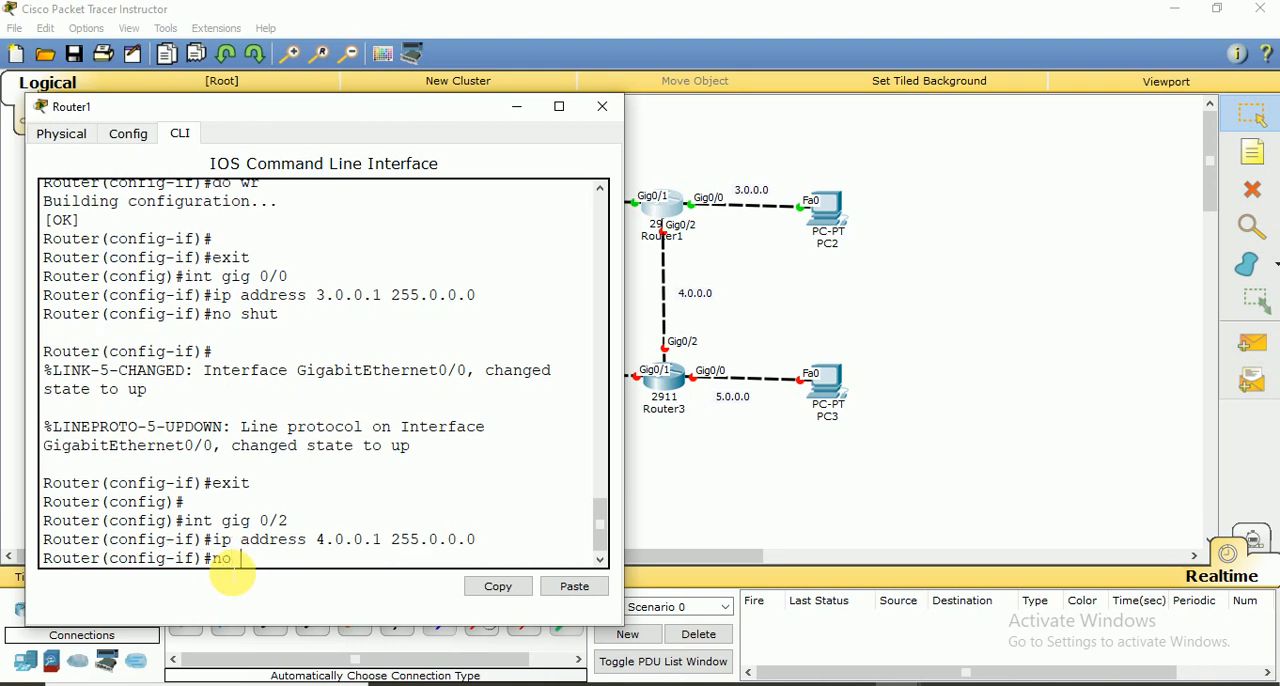
text(shut)
key(Return)
key(Return)
key(Return)
key(Return)
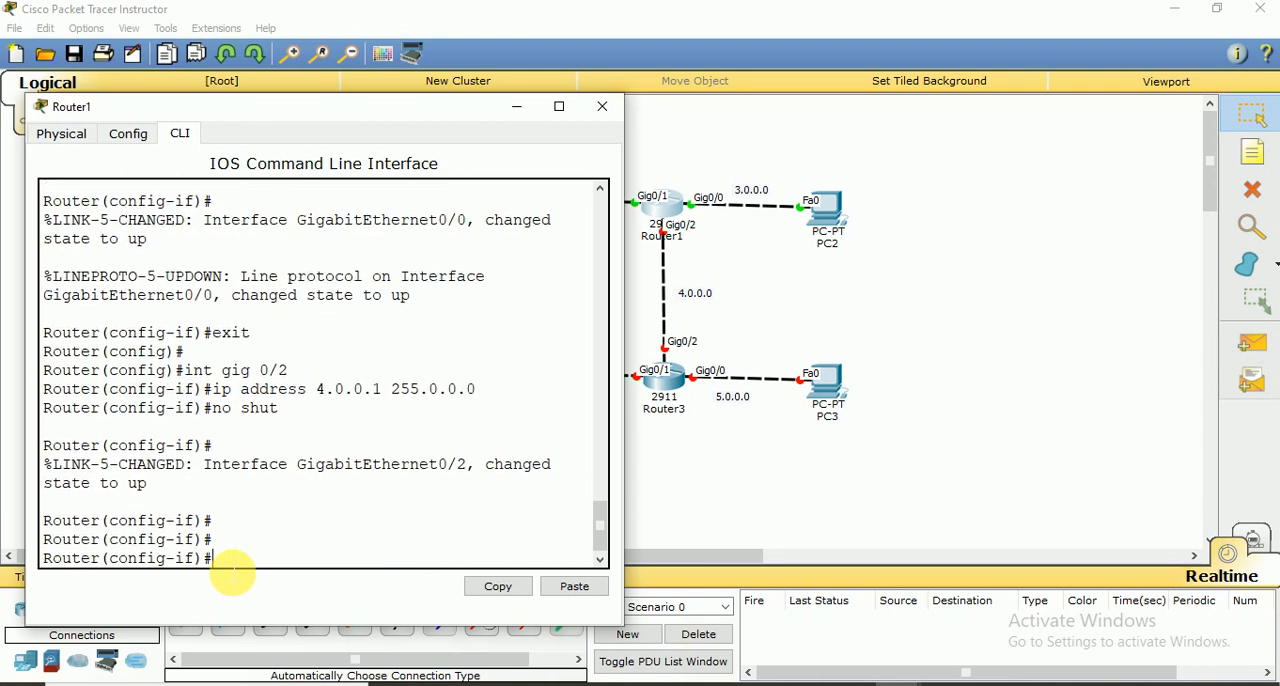
text(exit)
Save Router1's configuration with do wr and close the router's window
key(Return)
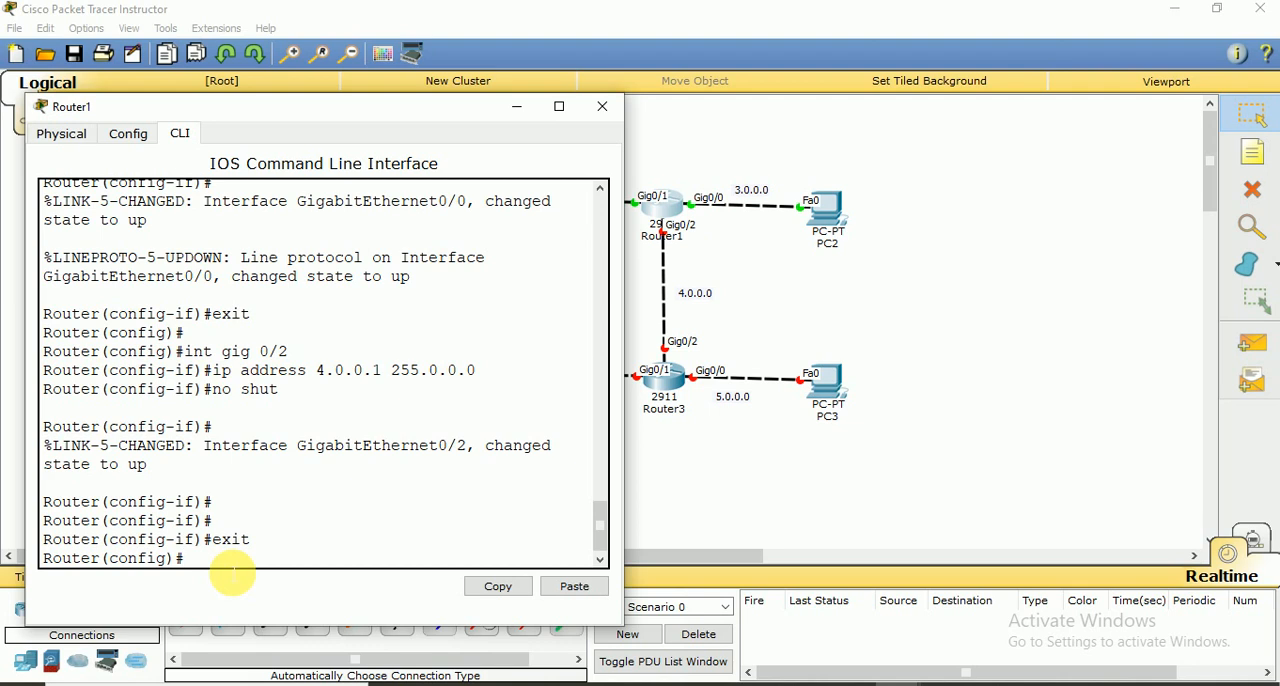
text(do wr)
key(Return)
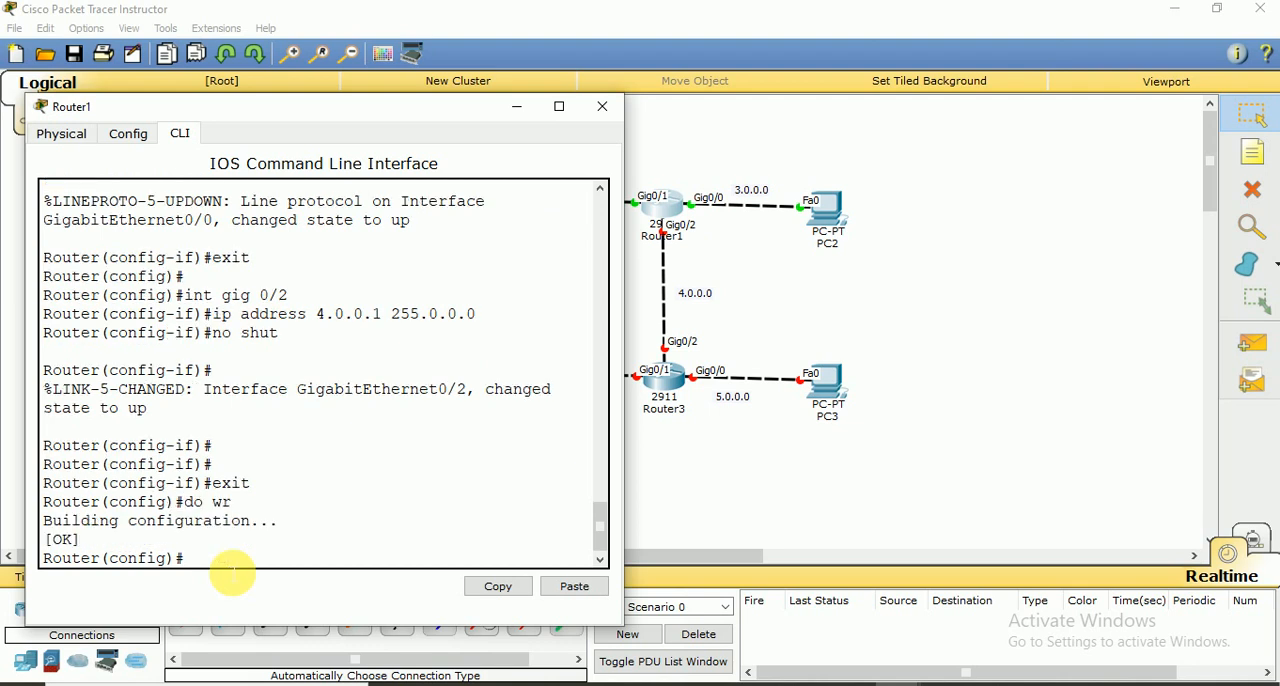
key(Return)
key(Return)
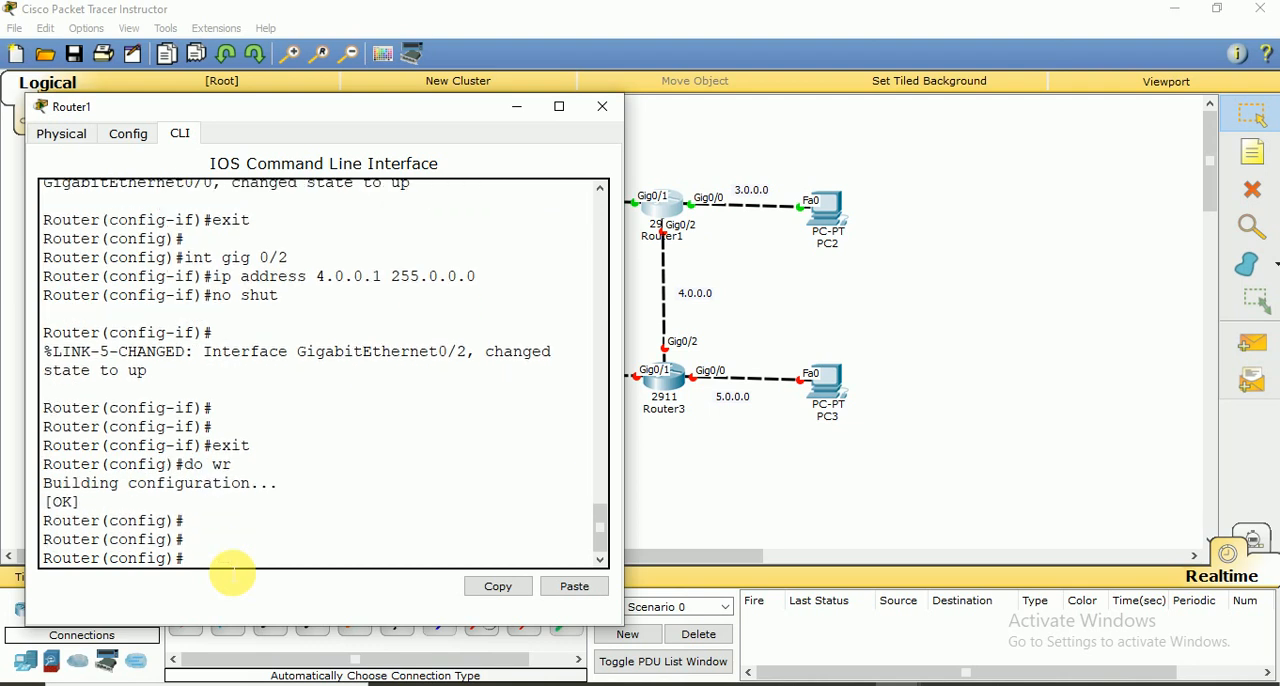
click(602, 106)
Open Router2's command line beside the topology and answer no to the initial configuration dialog
click(438, 390)
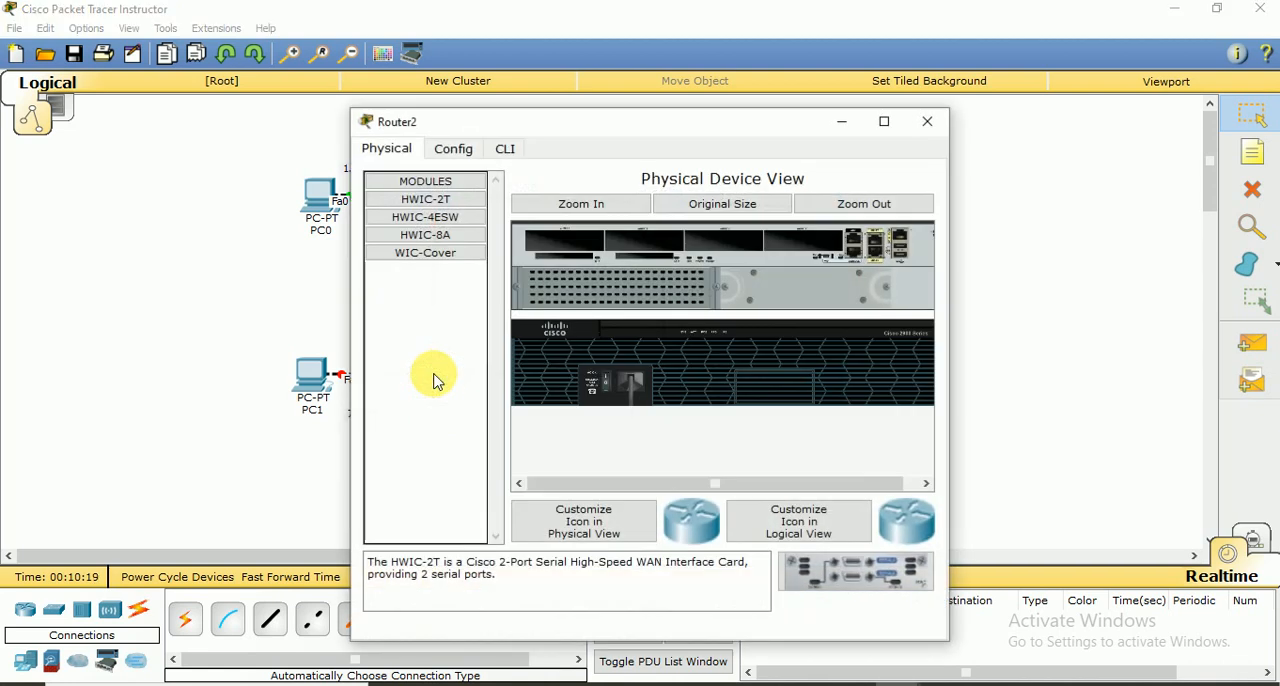
drag(598, 137, 885, 60)
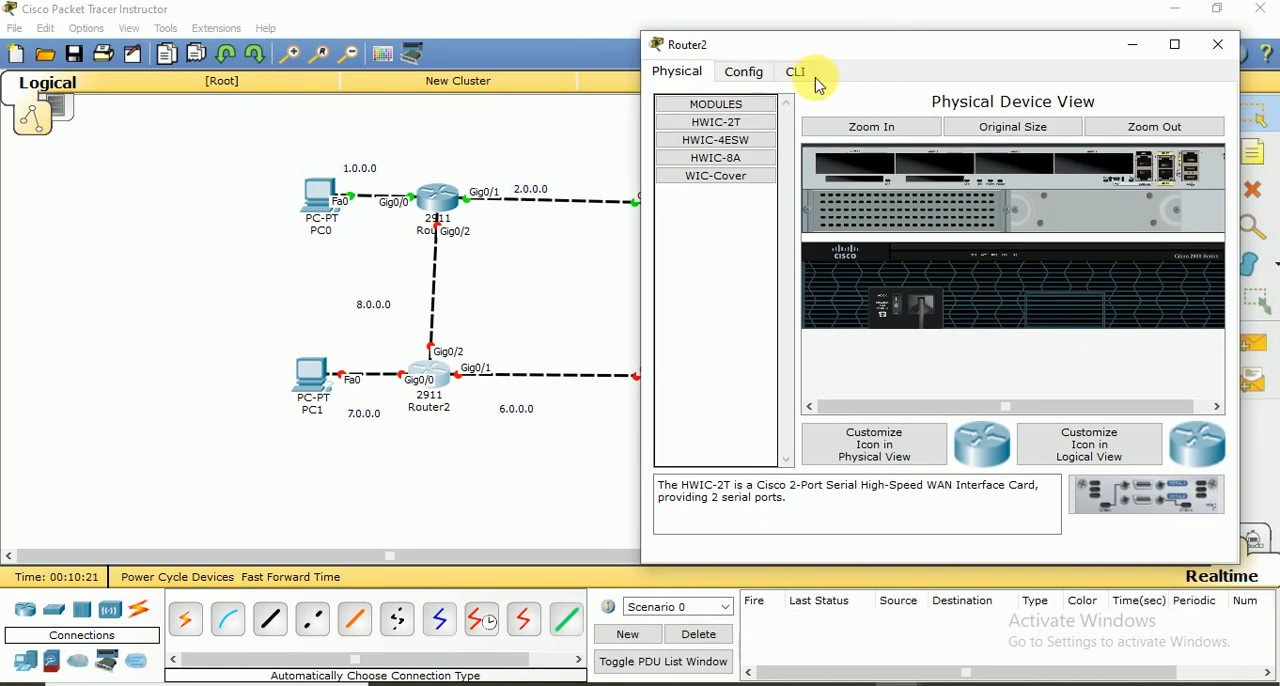
click(800, 72)
text(no)
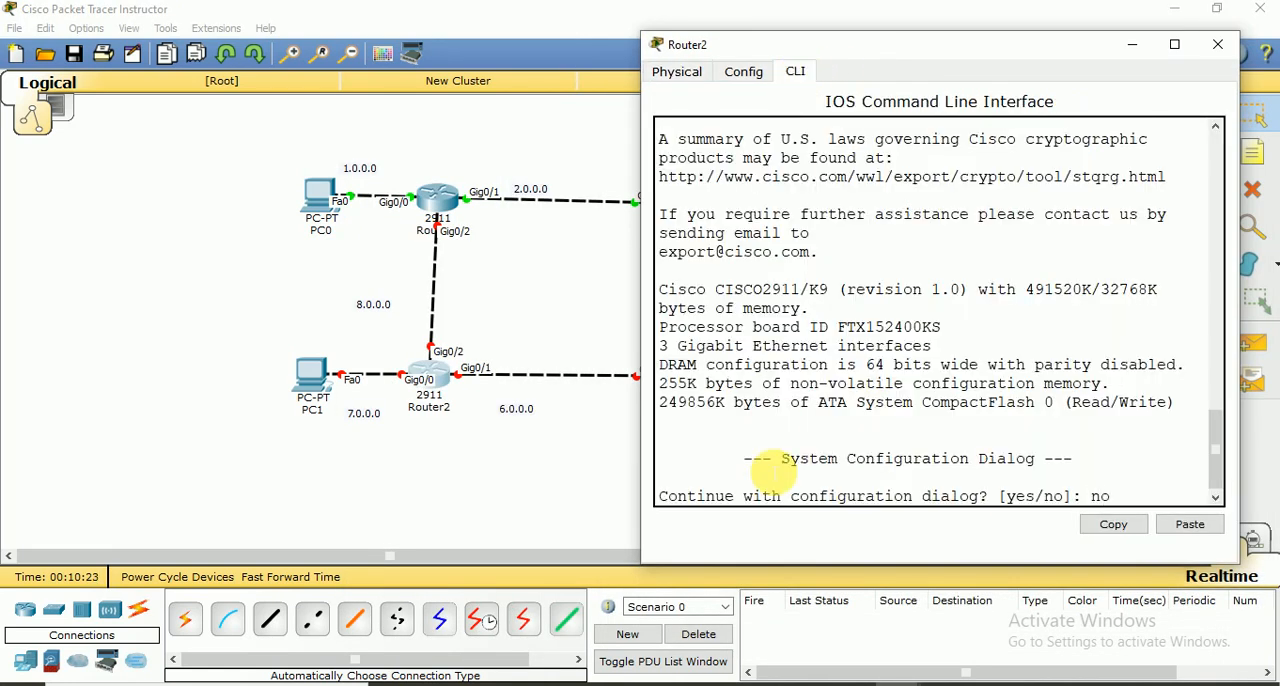
key(Return)
key(Return)
key(Return)
key(Return)
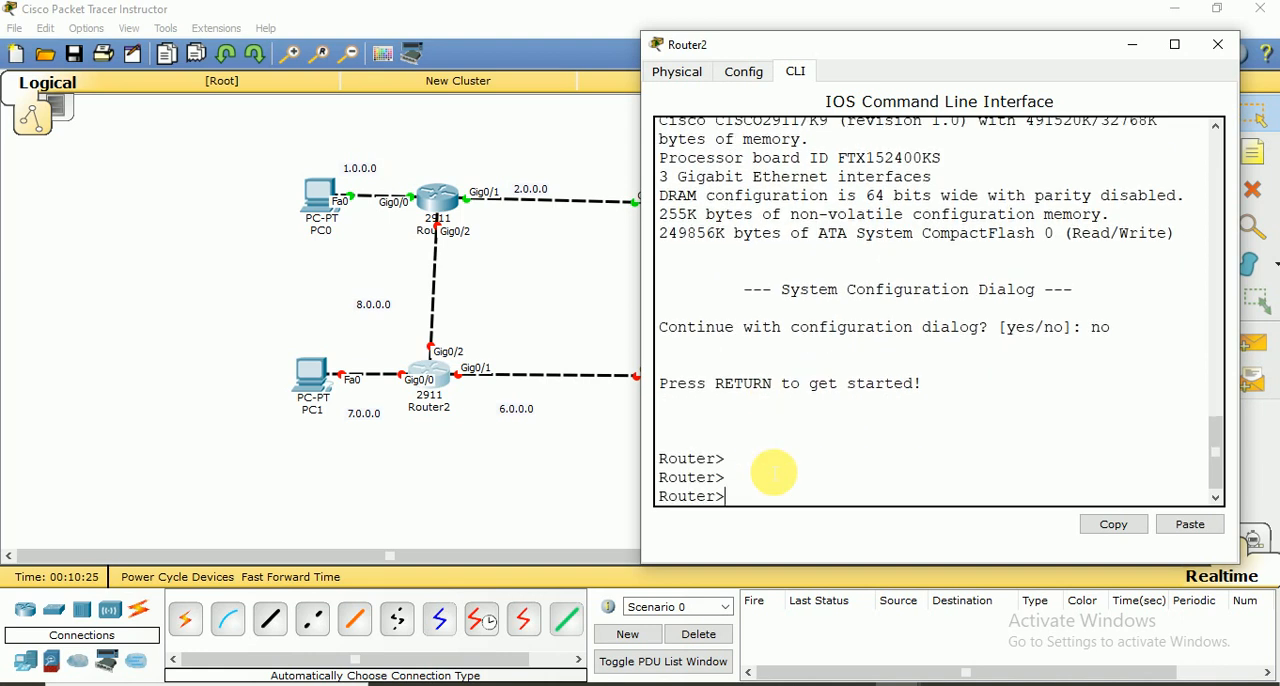
Enter privileged mode with en and global configuration mode with conf t on Router2
text(en)
key(Return)
text(conf t)
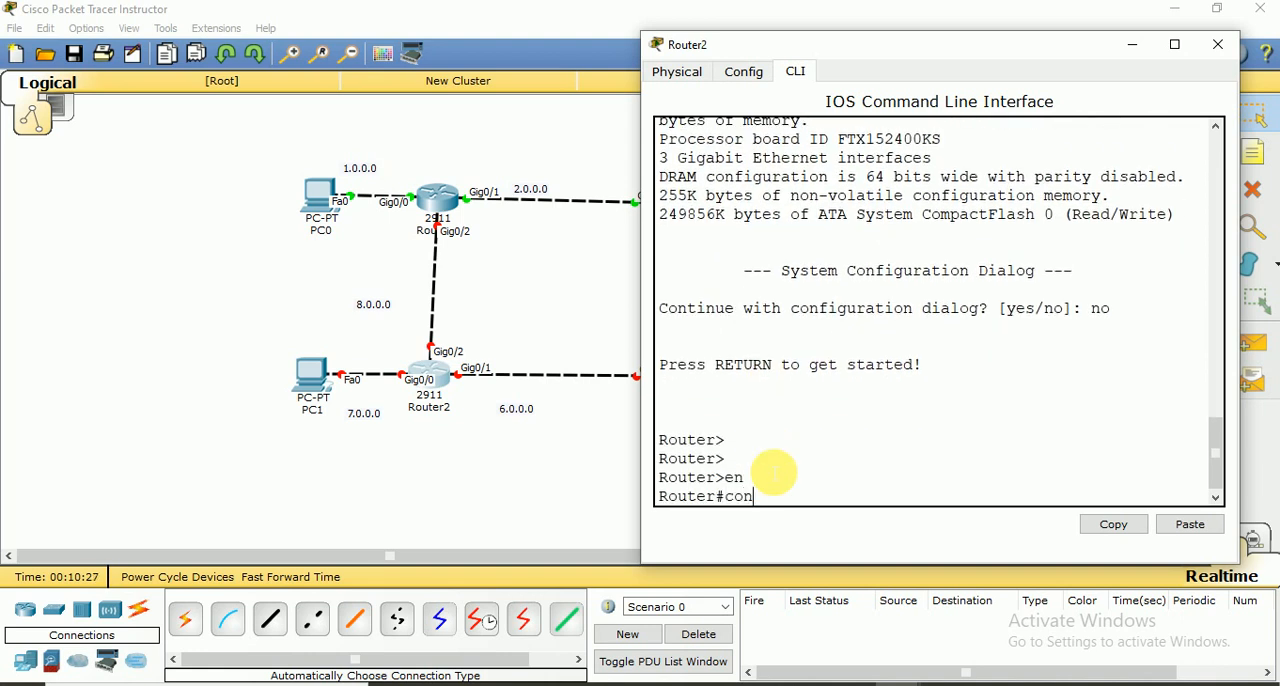
key(Return)
key(Return)
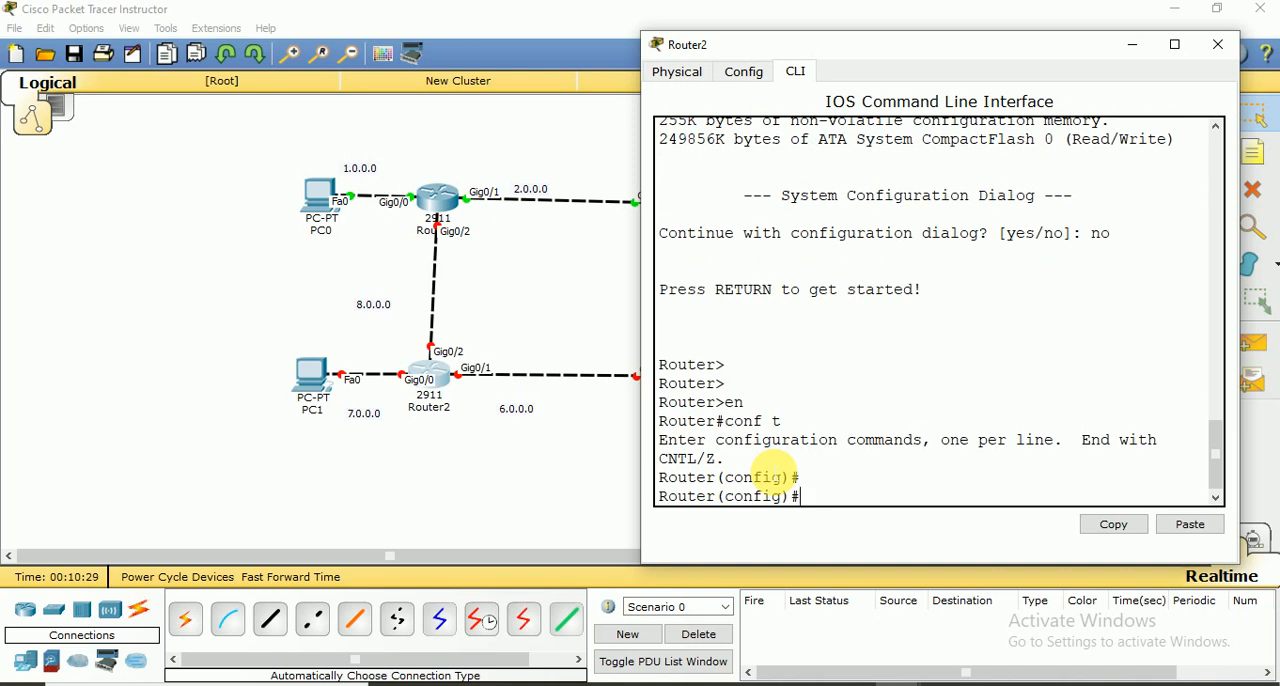
Assign IP address 8.0.0.2 with subnet mask 255.0.0.0 to interface gig 0/2 on Router2
text(int gig 0/2)
key(Return)
text(ip address )
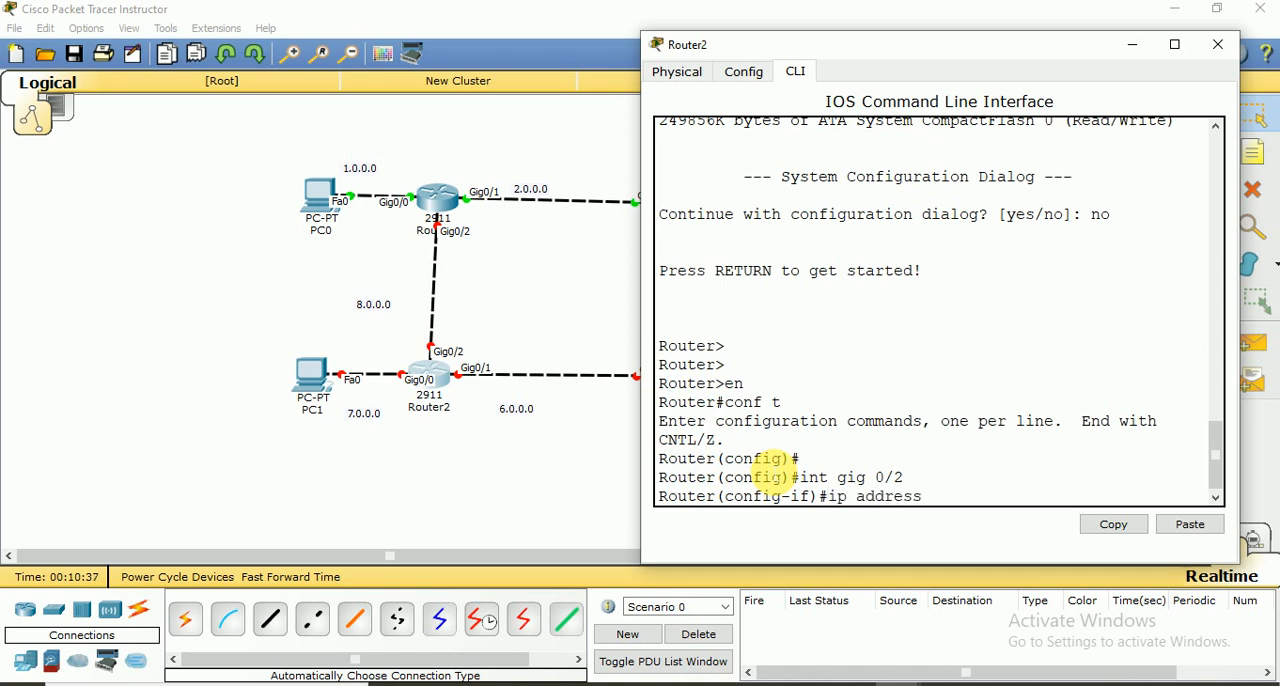
text(8.0.0.2 255.0.0.0)
key(Return)
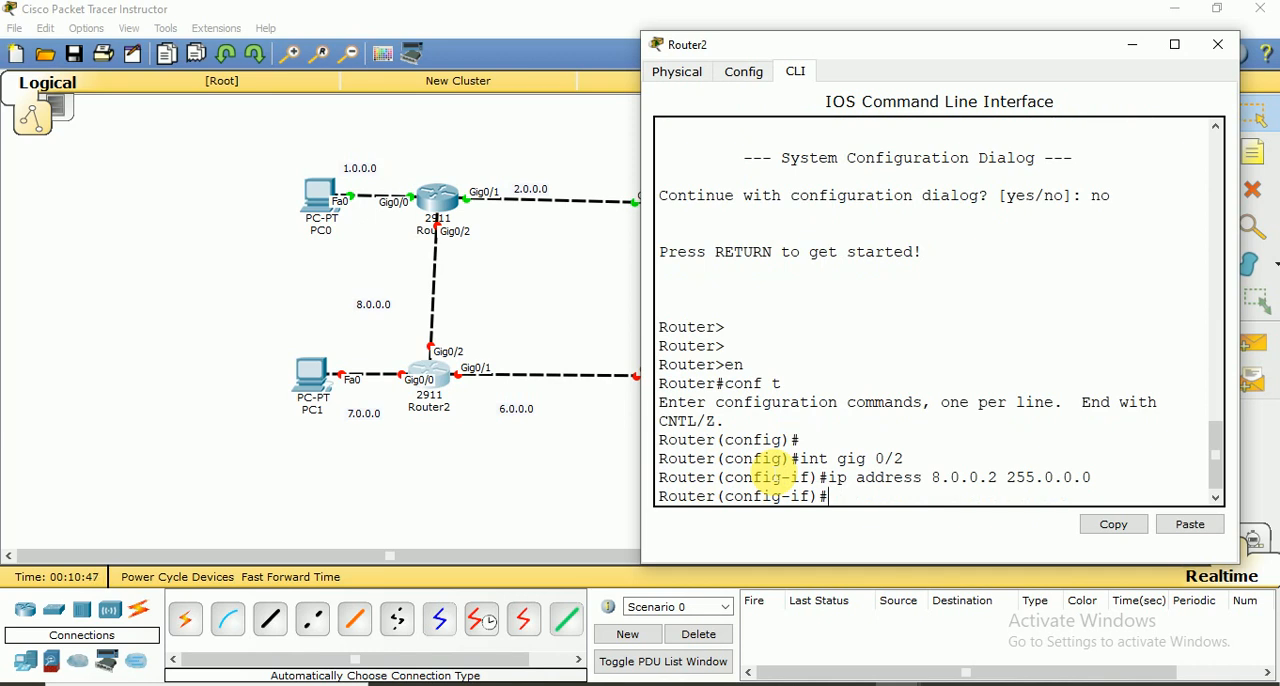
Enable Router2's gig 0/2 interface with no shut and exit to global configuration mode
text(no shut)
key(Return)
key(Return)
key(Return)
key(Return)
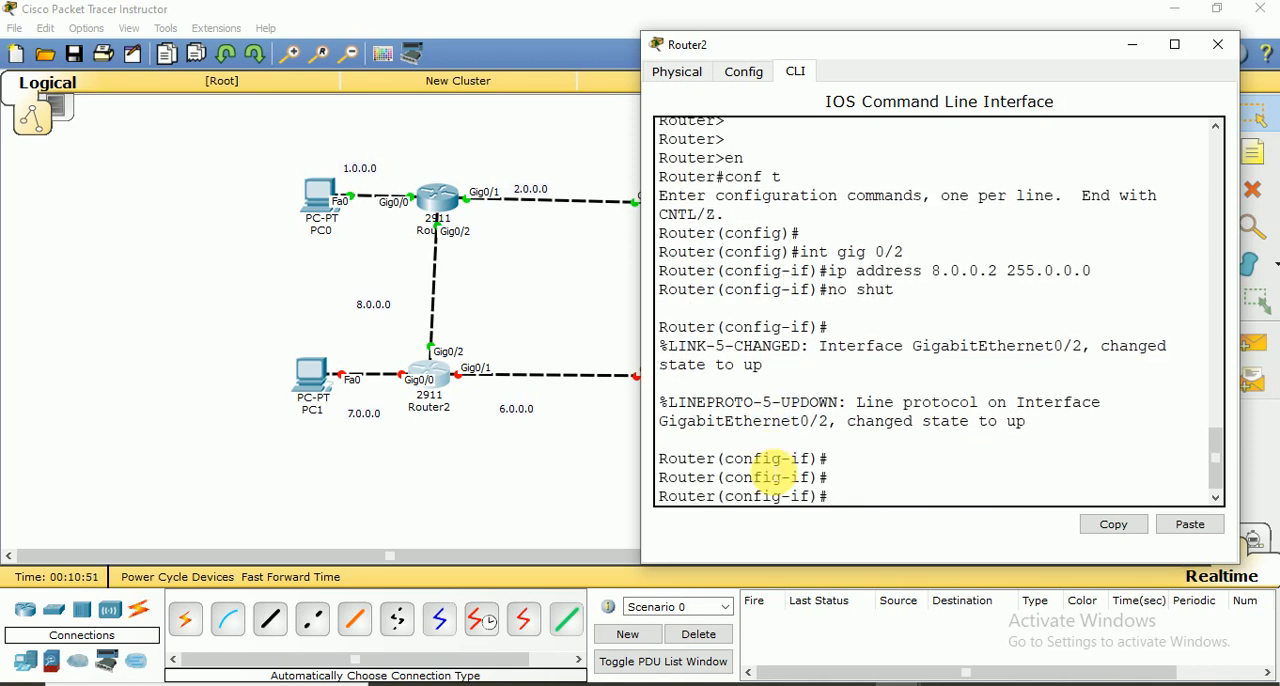
text(exit)
key(Return)
key(Return)
Assign IP address 7.0.0.1 with subnet mask 255.0.0.0 to interface gig 0/0 on Router2
text(ig)#i)
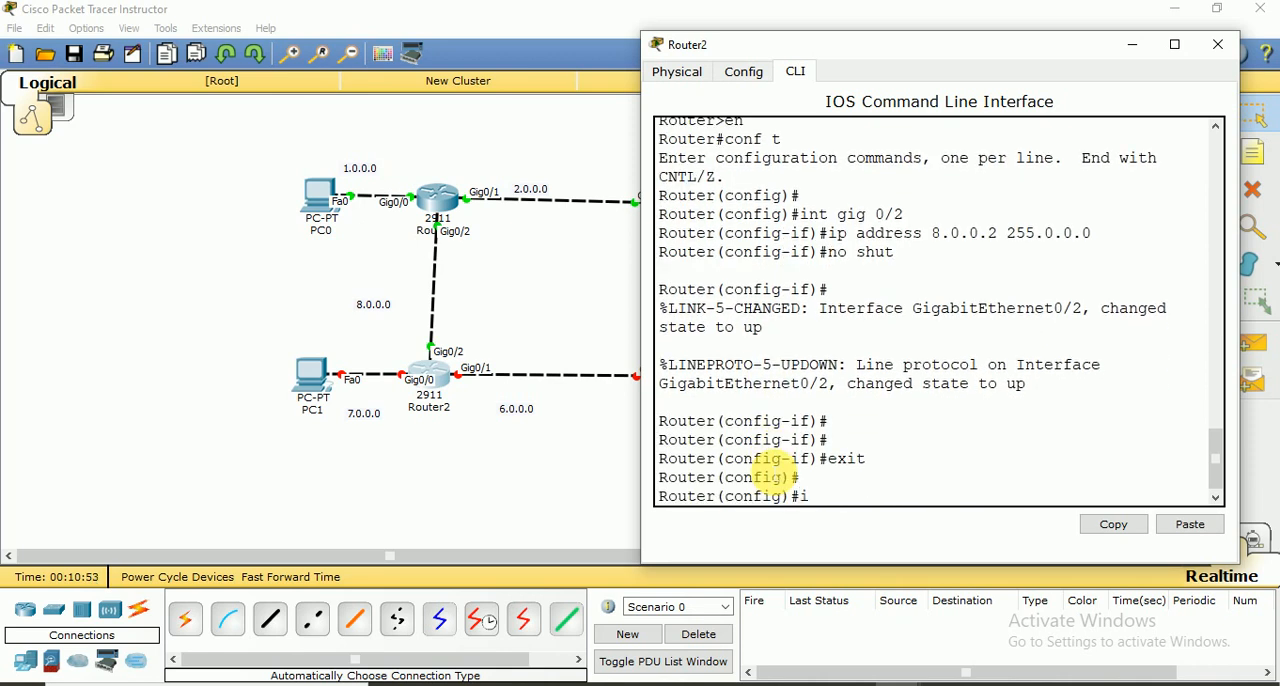
text(nt gig 0/2)
key(BackSpace)
text(0)
key(Return)
text(ip a)
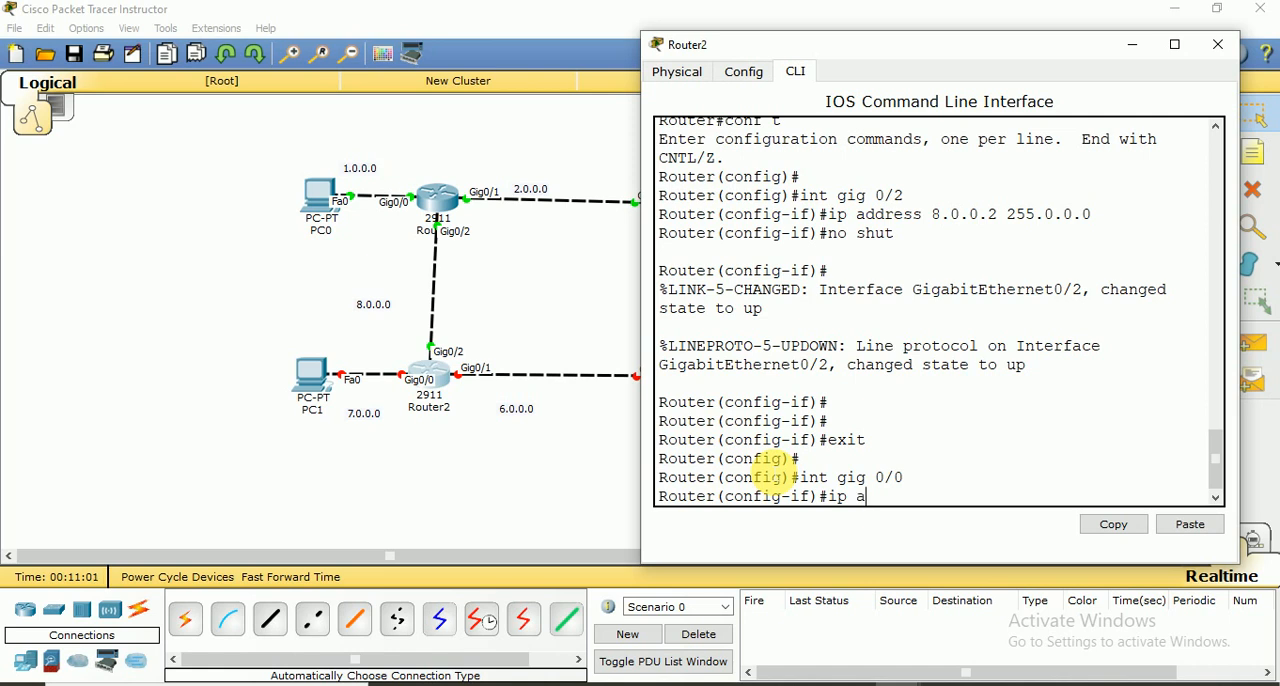
text(ddress 7.0.0.1 255.0.)
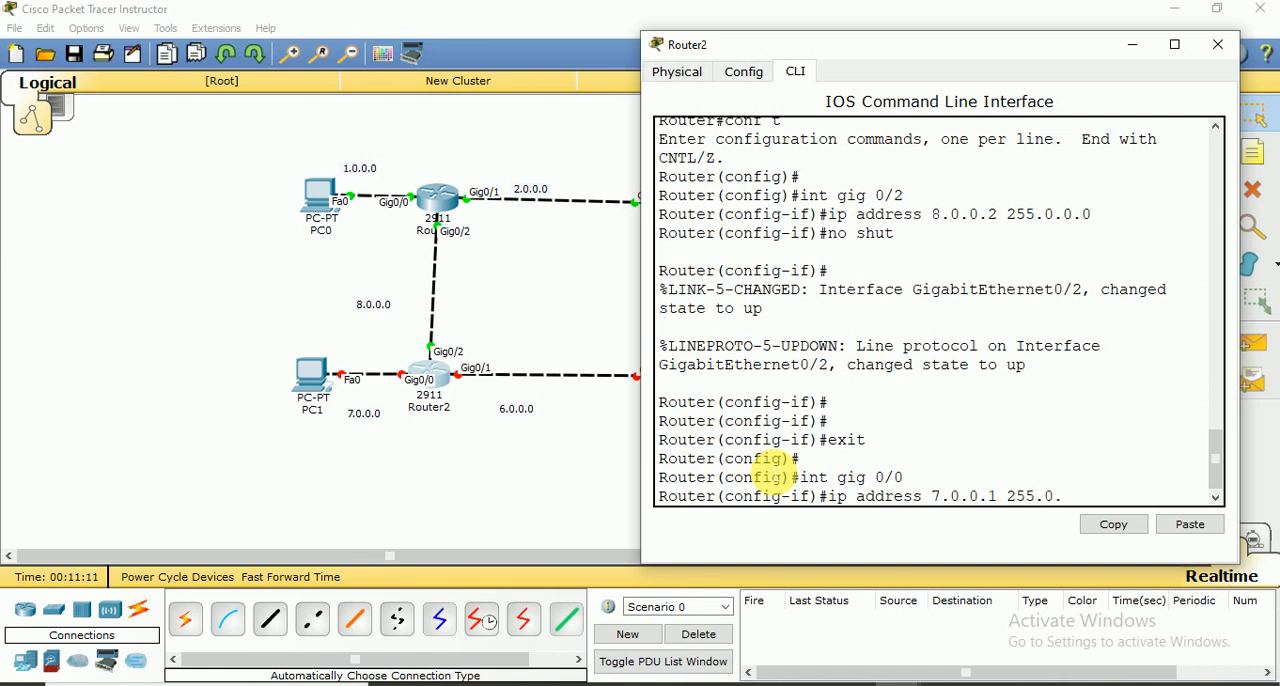
text(0.0)
key(Return)
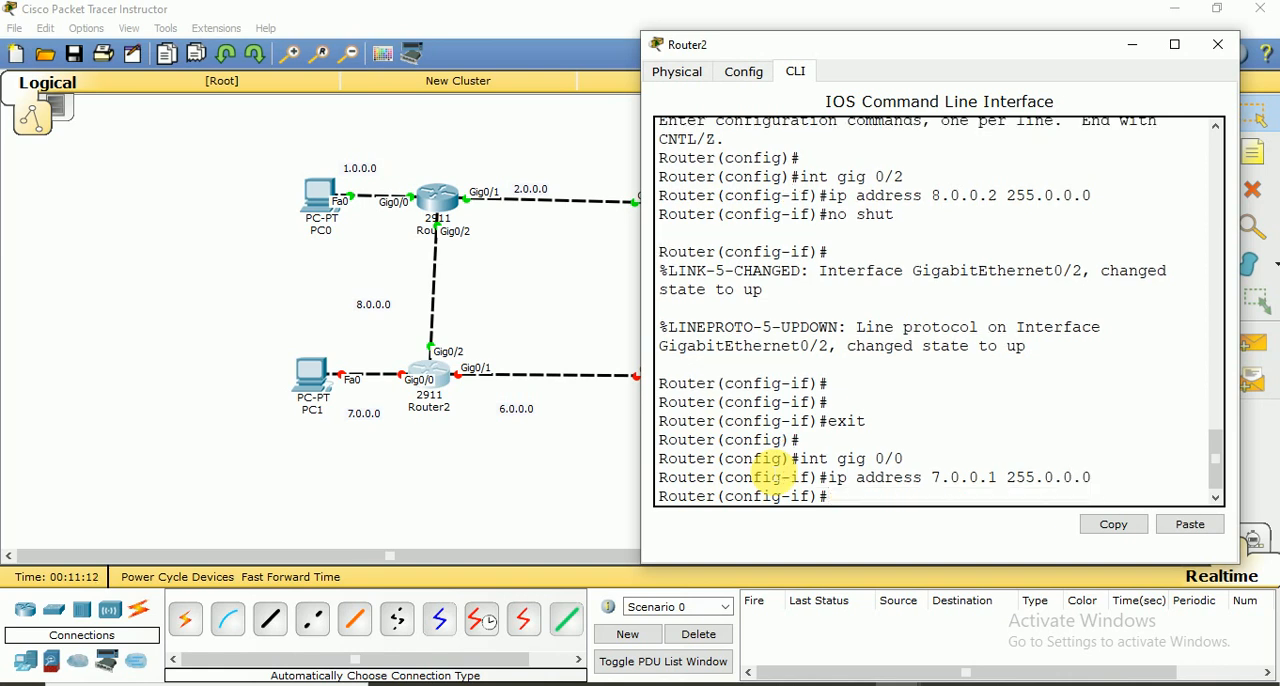
Enable Router2's gig 0/0 interface with no shut and exit to global configuration mode
text(no shut)
key(Return)
key(Return)
key(Return)
key(Return)
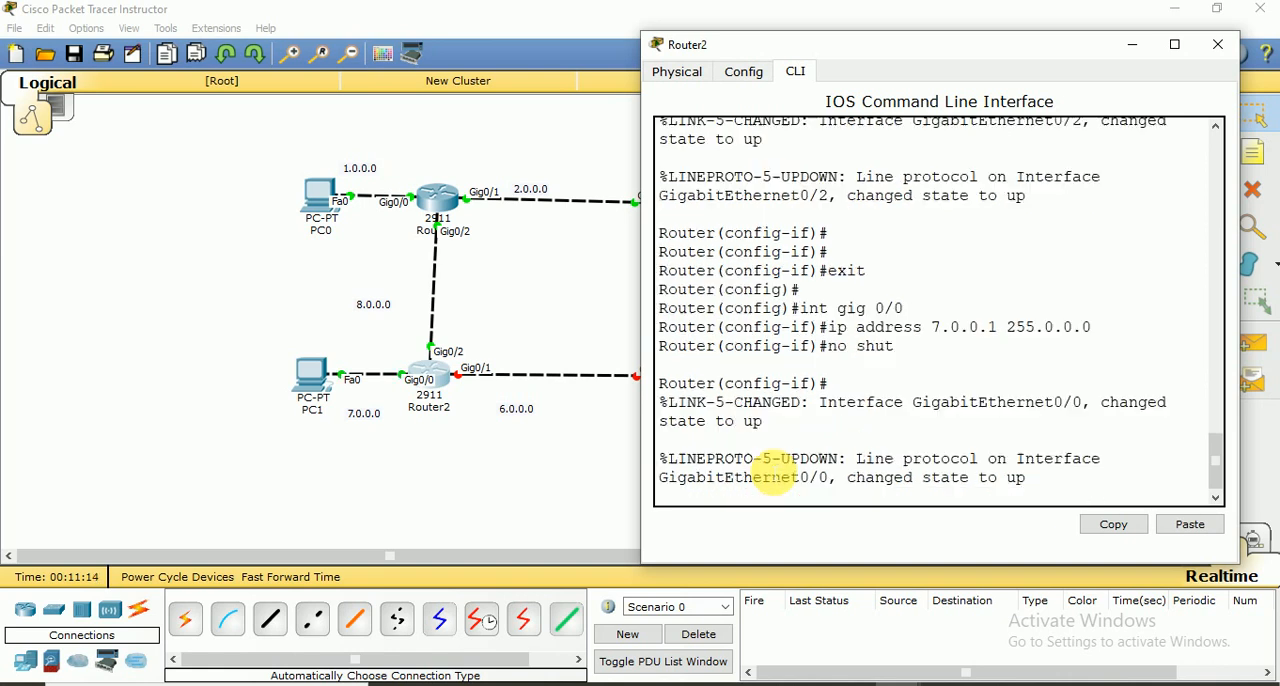
text(exit)
key(Return)
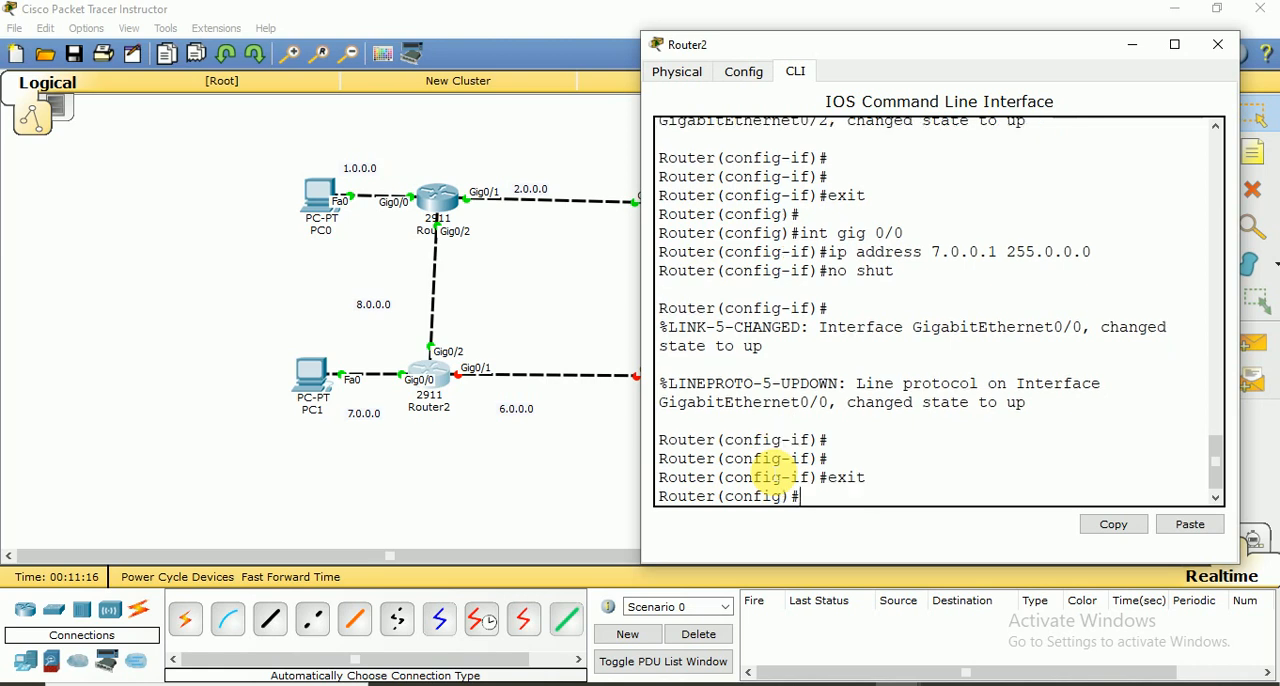
Assign IP address 6.0.0.1 with subnet mask 255.0.0.0 to interface gig 0/1 on Router2, reusing the earlier ip address command
text(i)
text(nt gig 0)
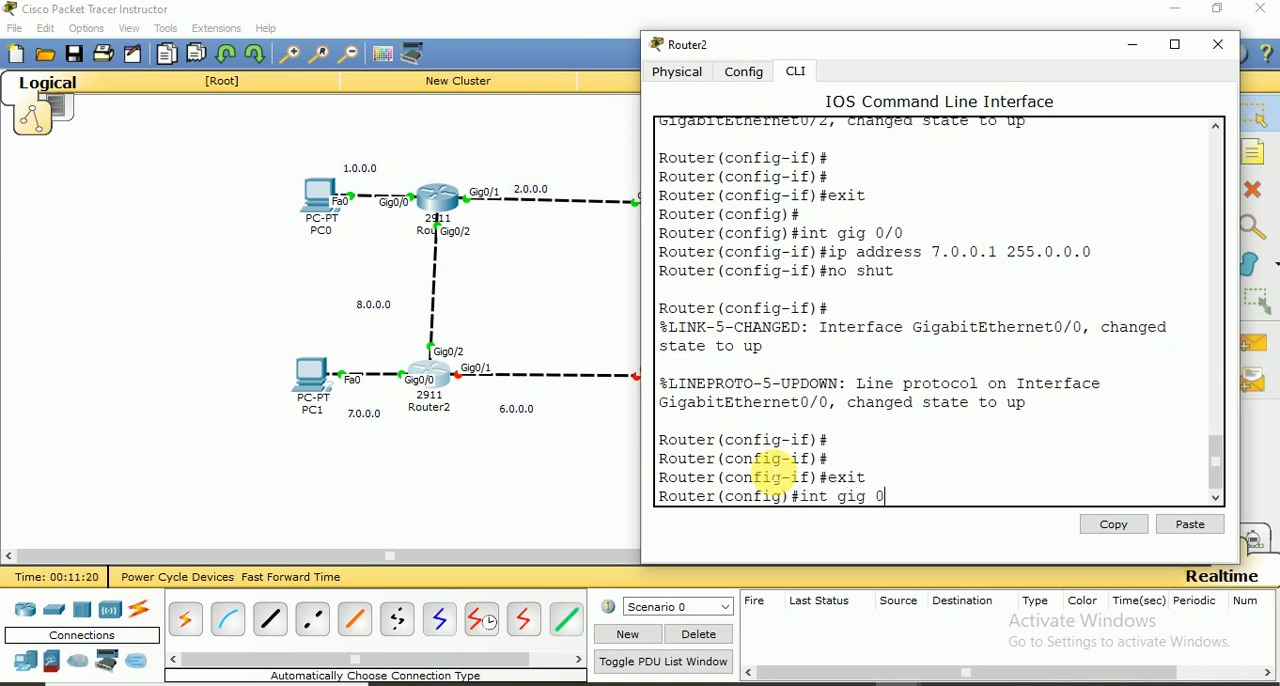
text(/1)
key(Return)
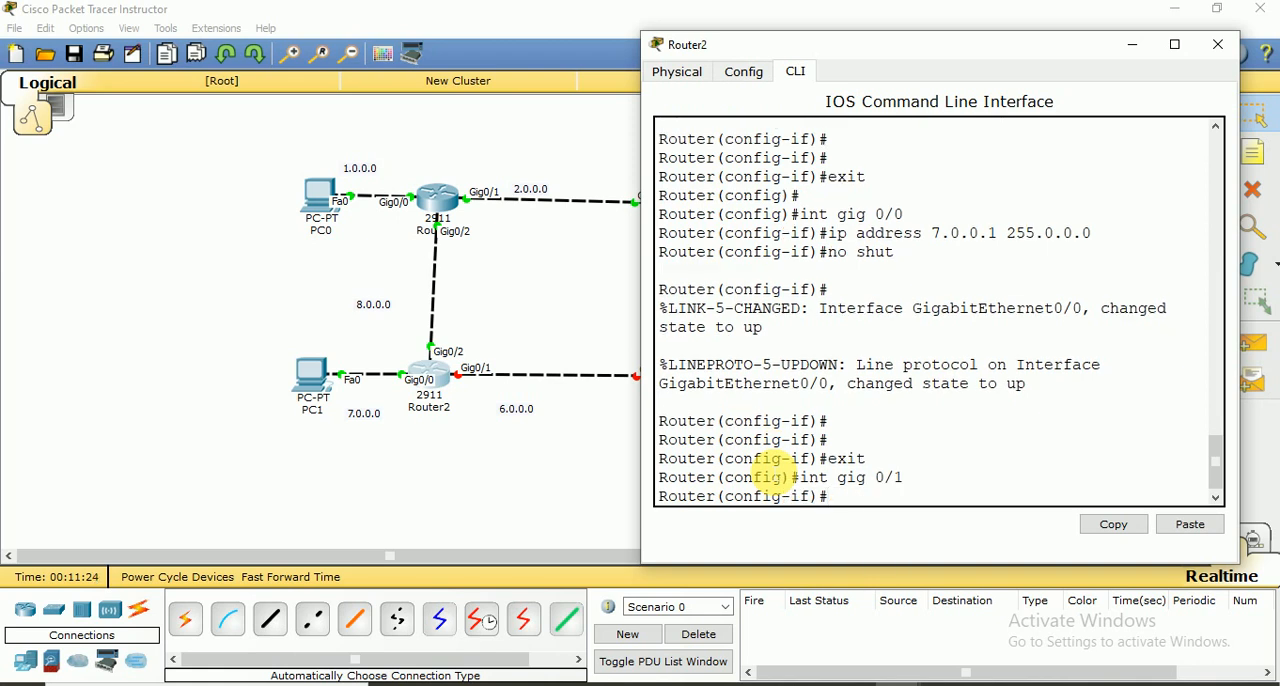
key(Up)
key(Up)
key(Up)
key(Up)
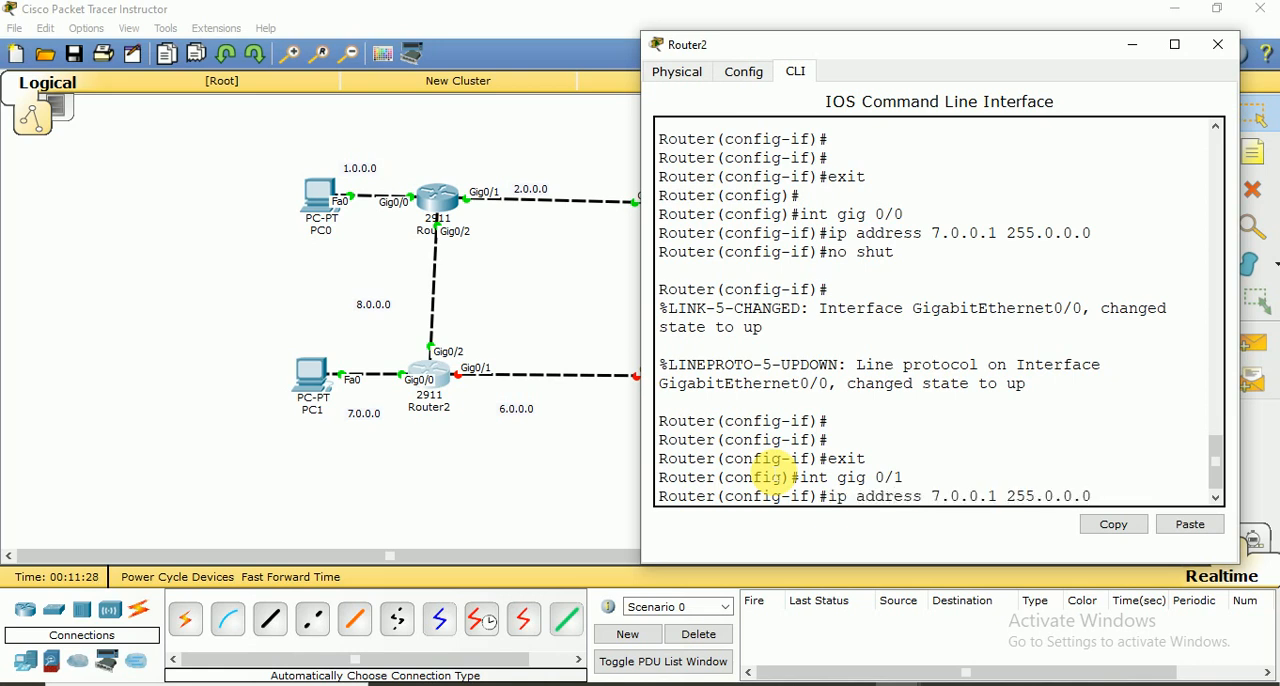
key(Left)
key(BackSpace)
text(6)
key(Return)
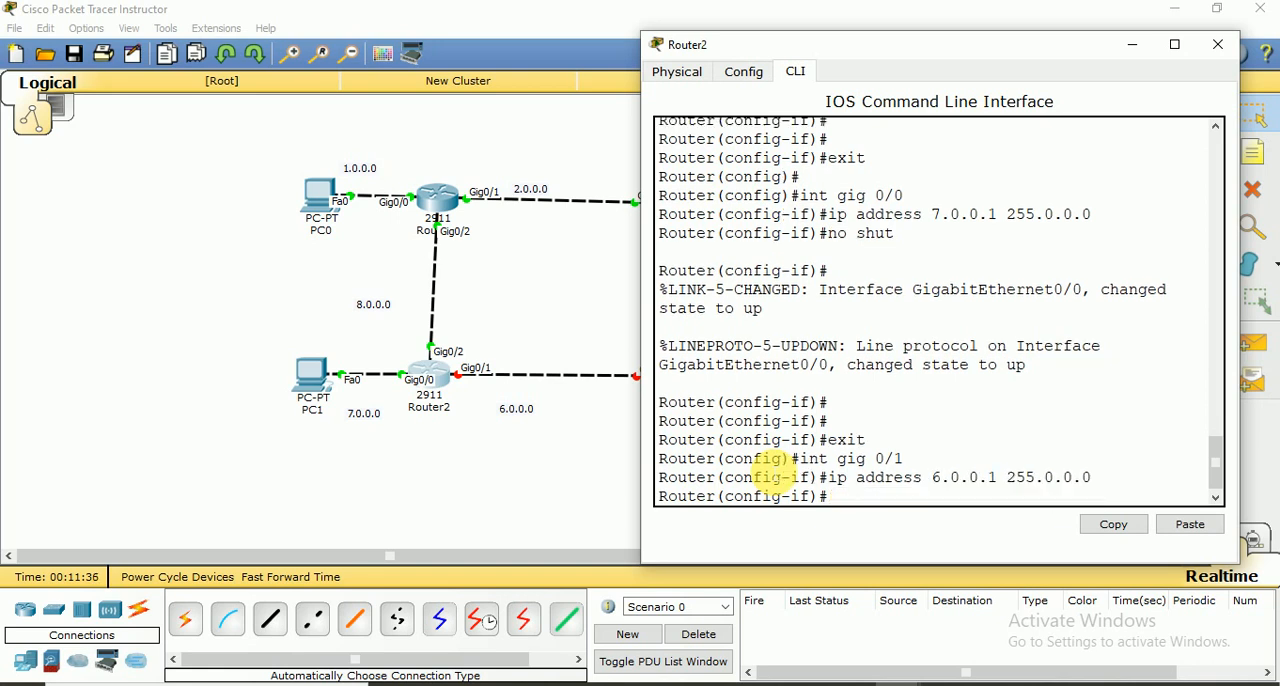
Enable Router2's gig 0/1 interface with no shut and exit to global configuration mode
text(no shut)
key(Return)
key(Return)
key(Return)
key(Return)
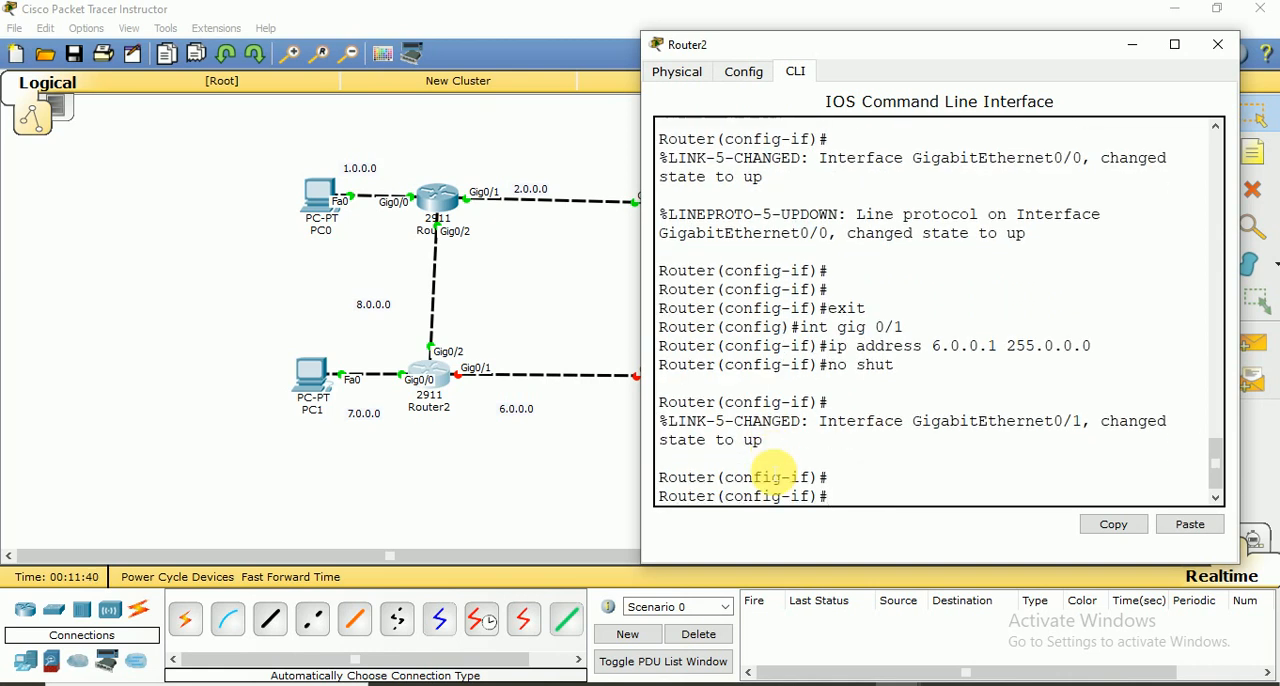
text(exit)
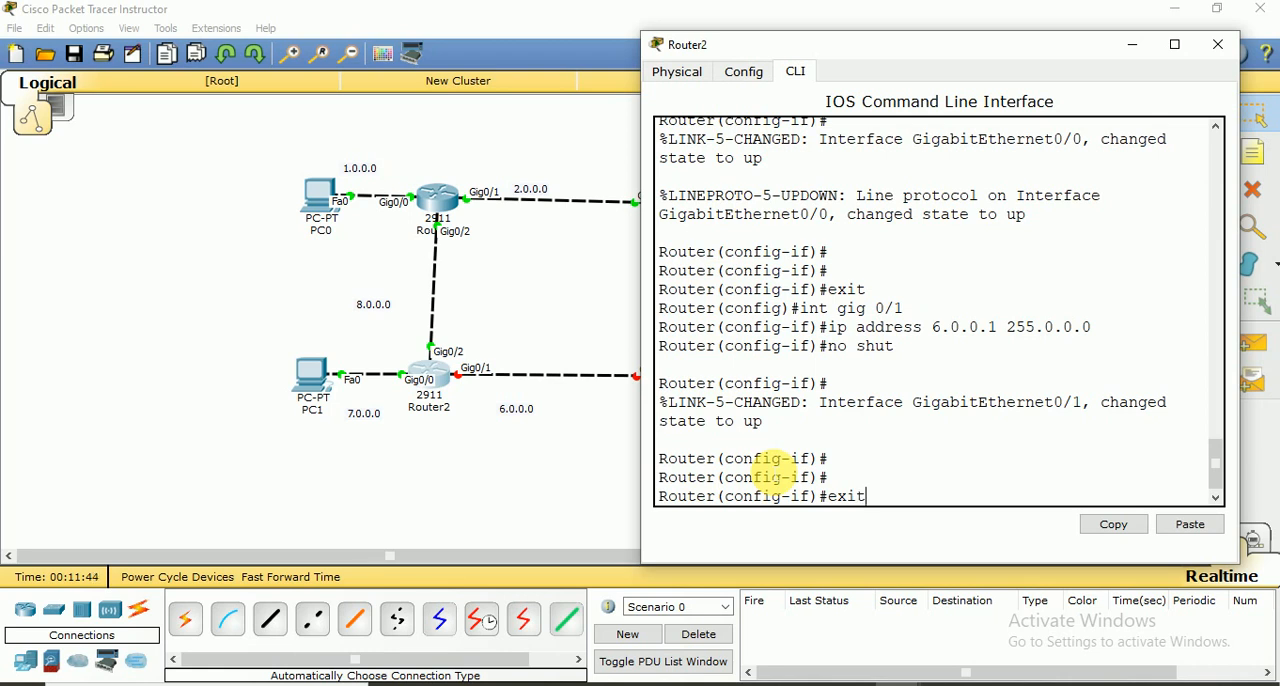
key(Return)
key(Return)
key(Return)
Save Router2's configuration with do wr and close the router's window
text(do )
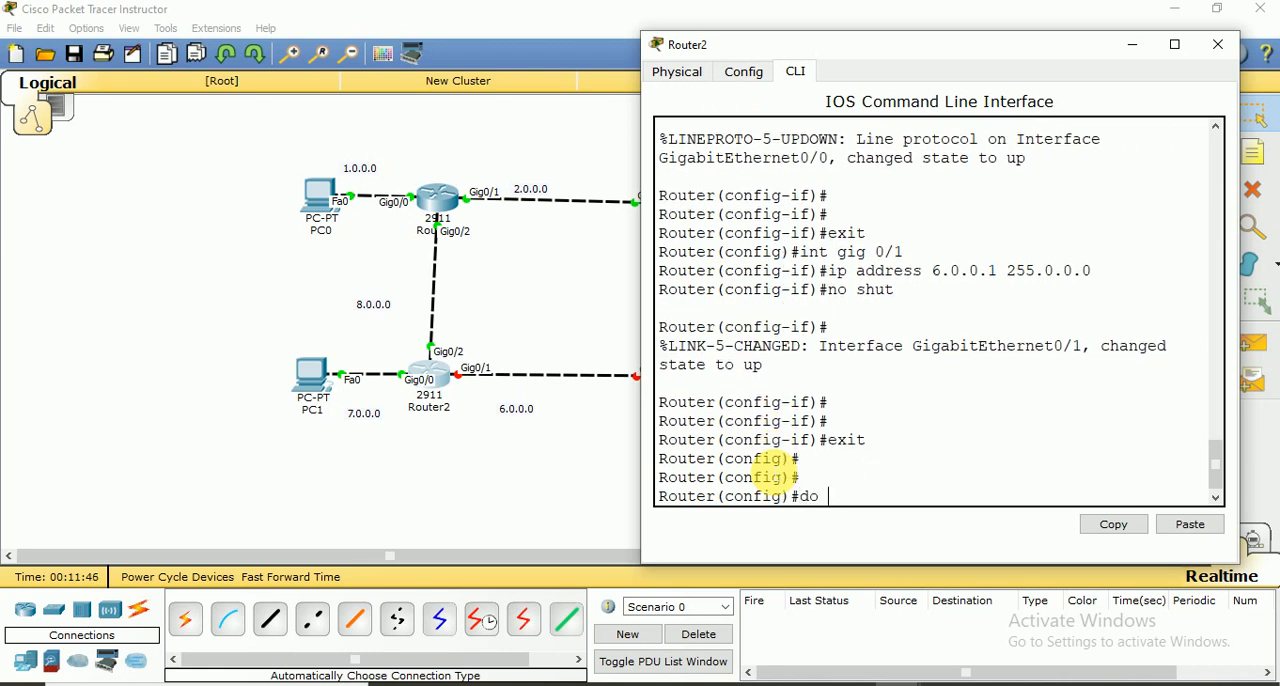
text(wr)
key(Return)
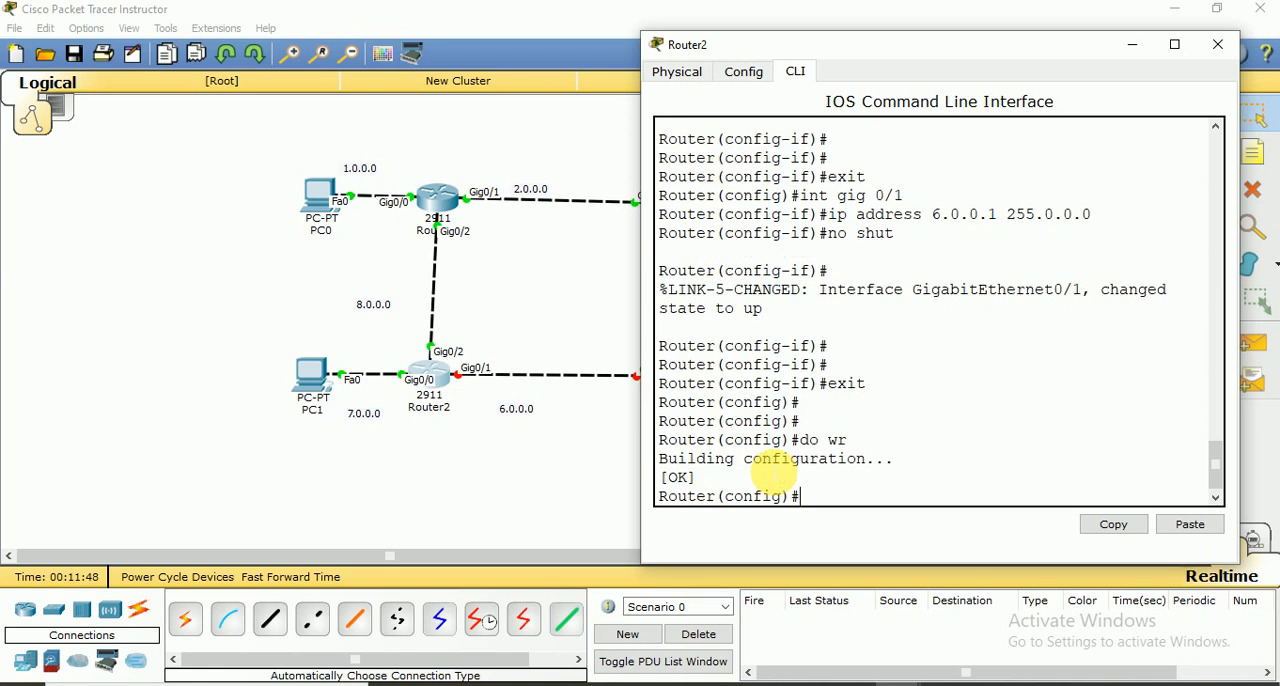
click(1210, 50)
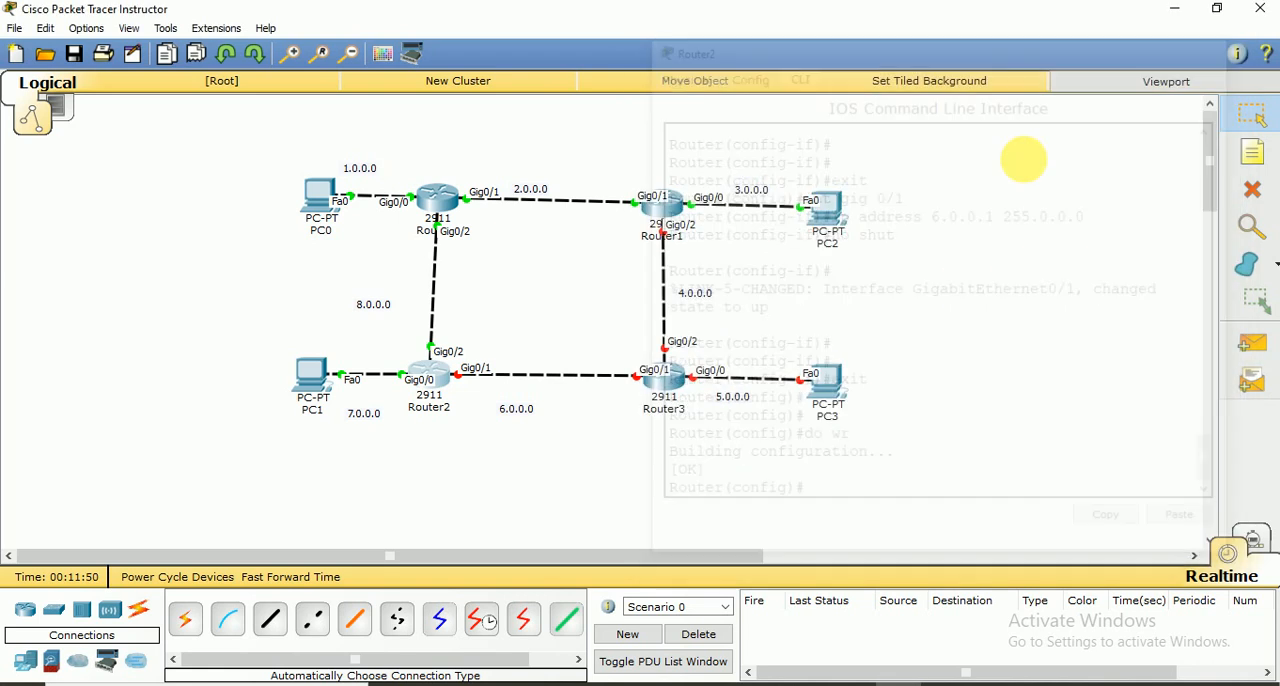
Open Router3's command line and answer no to the initial configuration dialog to reach the user prompt
click(671, 386)
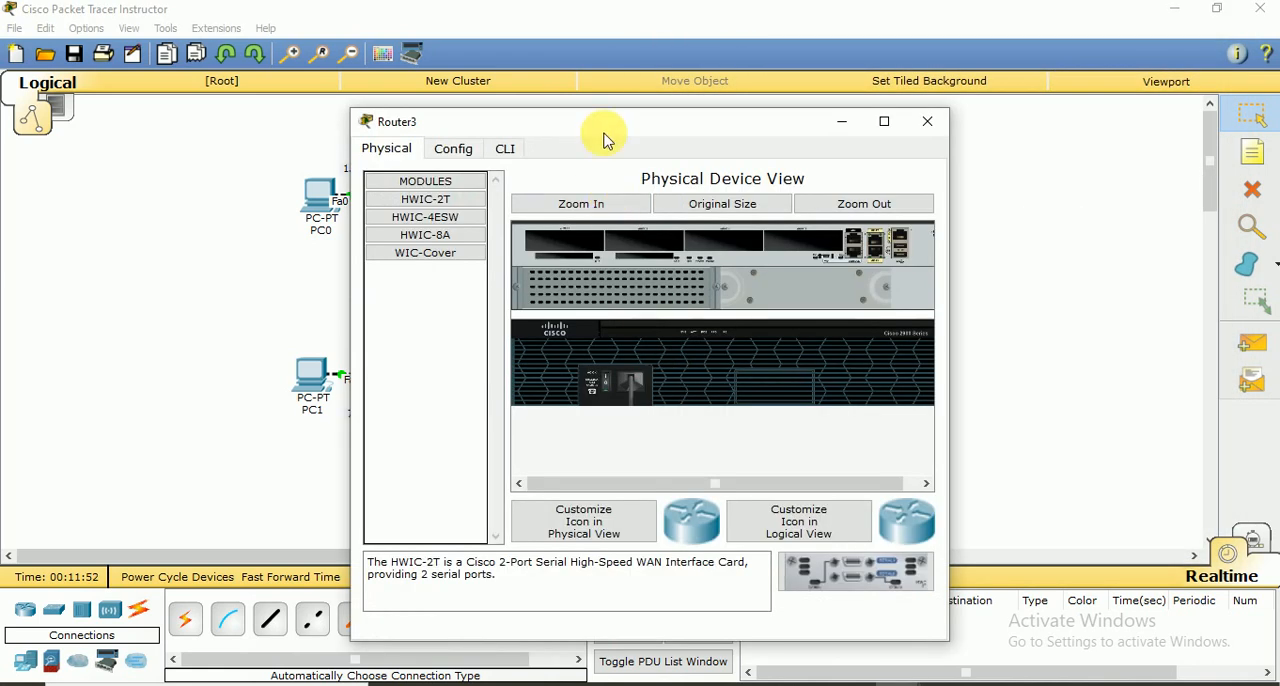
drag(583, 125, 980, 49)
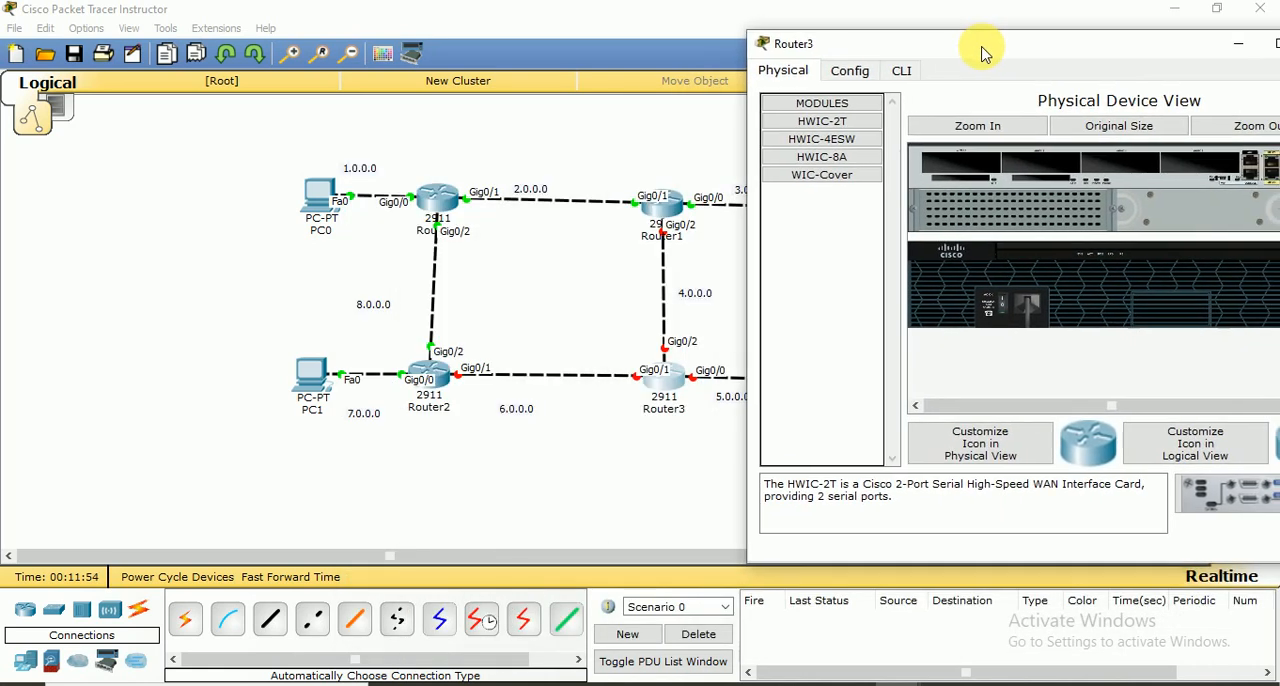
click(901, 70)
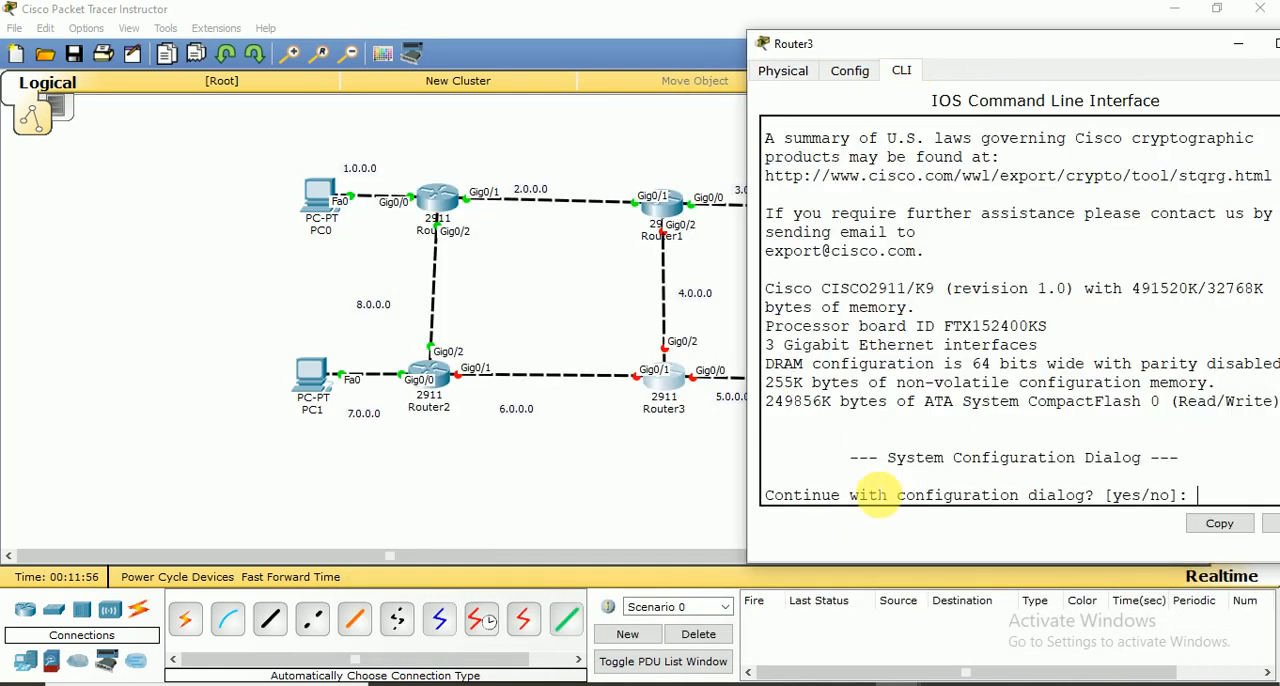
text(no)
key(Return)
Enter privileged mode and global configuration mode on Router3 with en and conf t
key(Return)
key(Return)
key(Return)
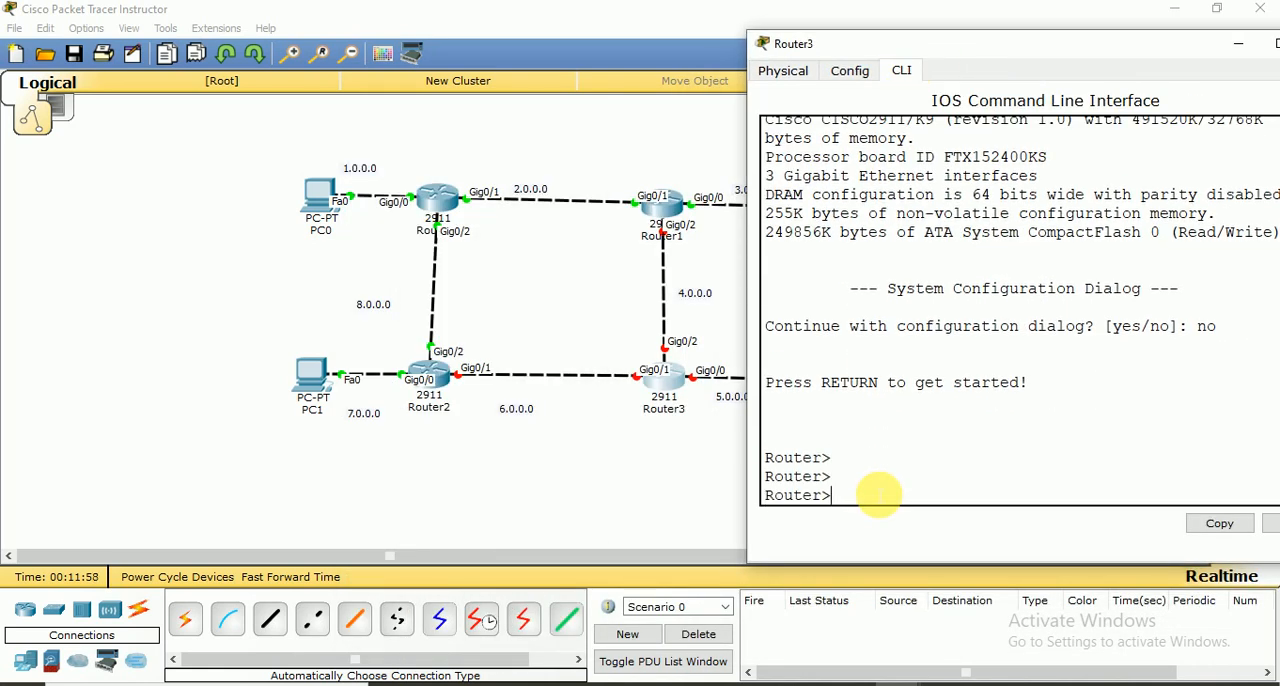
text(en)
key(Return)
text(conf)
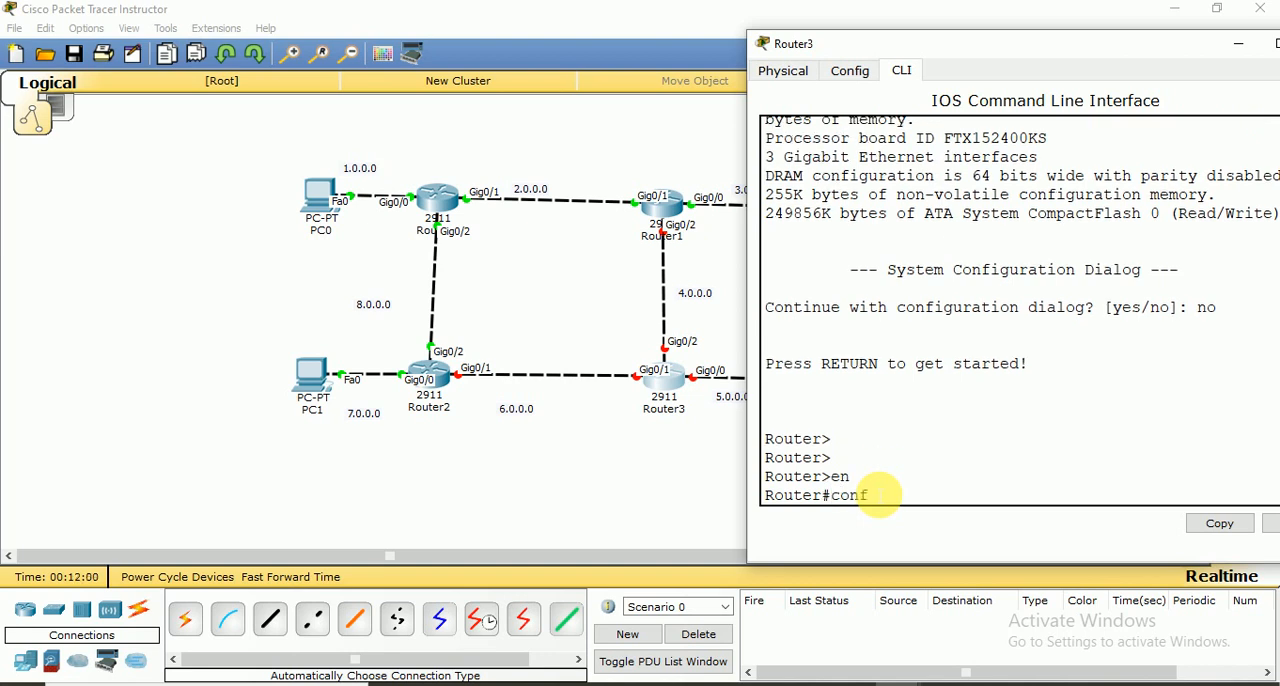
text( t)
key(Return)
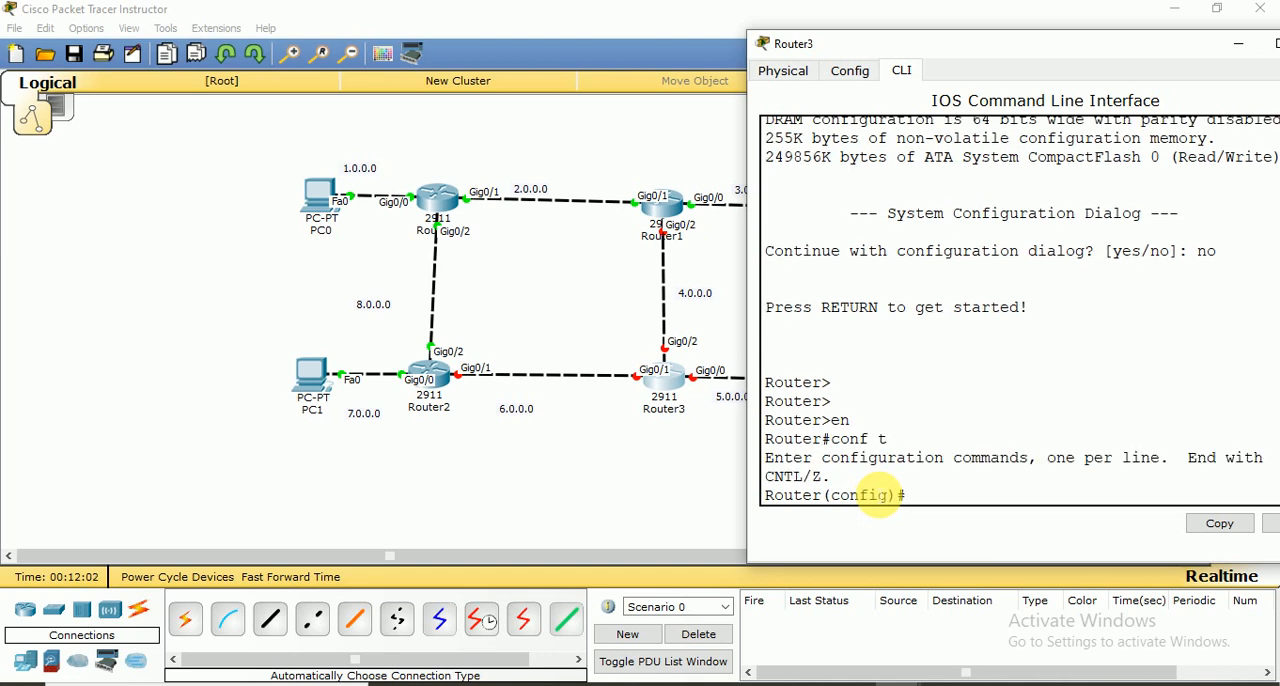
Assign IP address 4.0.0.2 with subnet mask 255.0.0.0 to interface gig 0/2 on Router3
text(int gig 0/2)
key(Return)
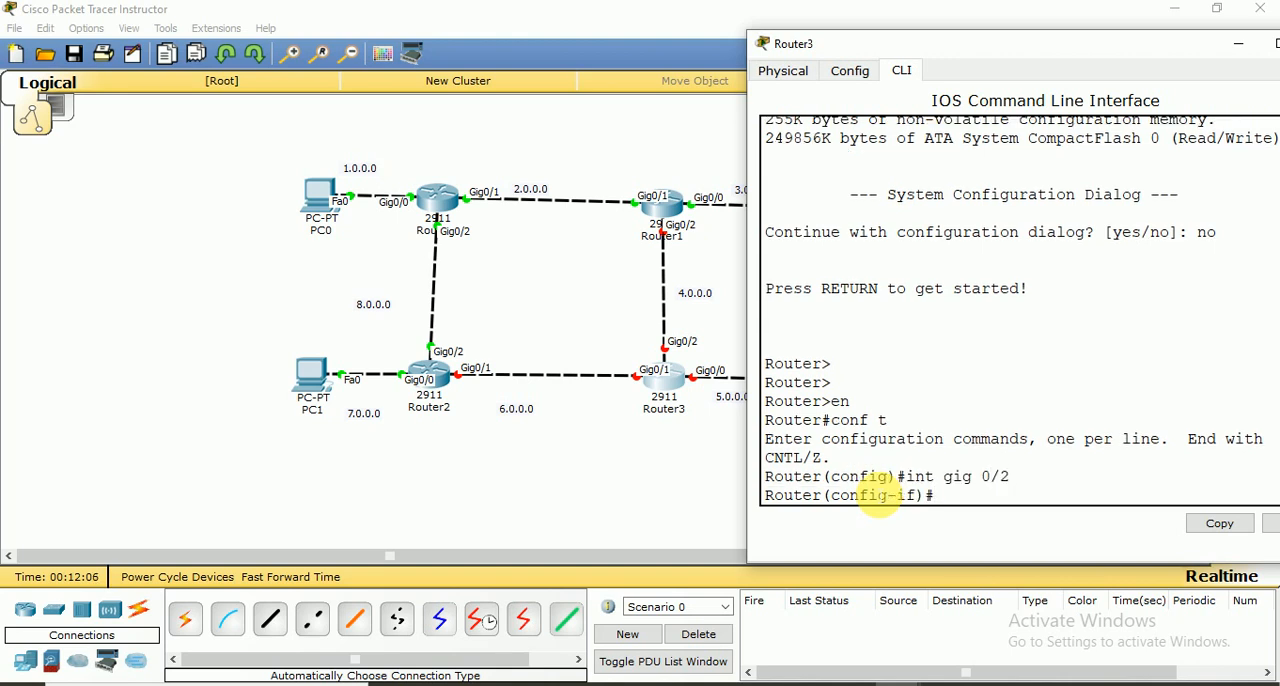
text(ip address 4.0.0.)
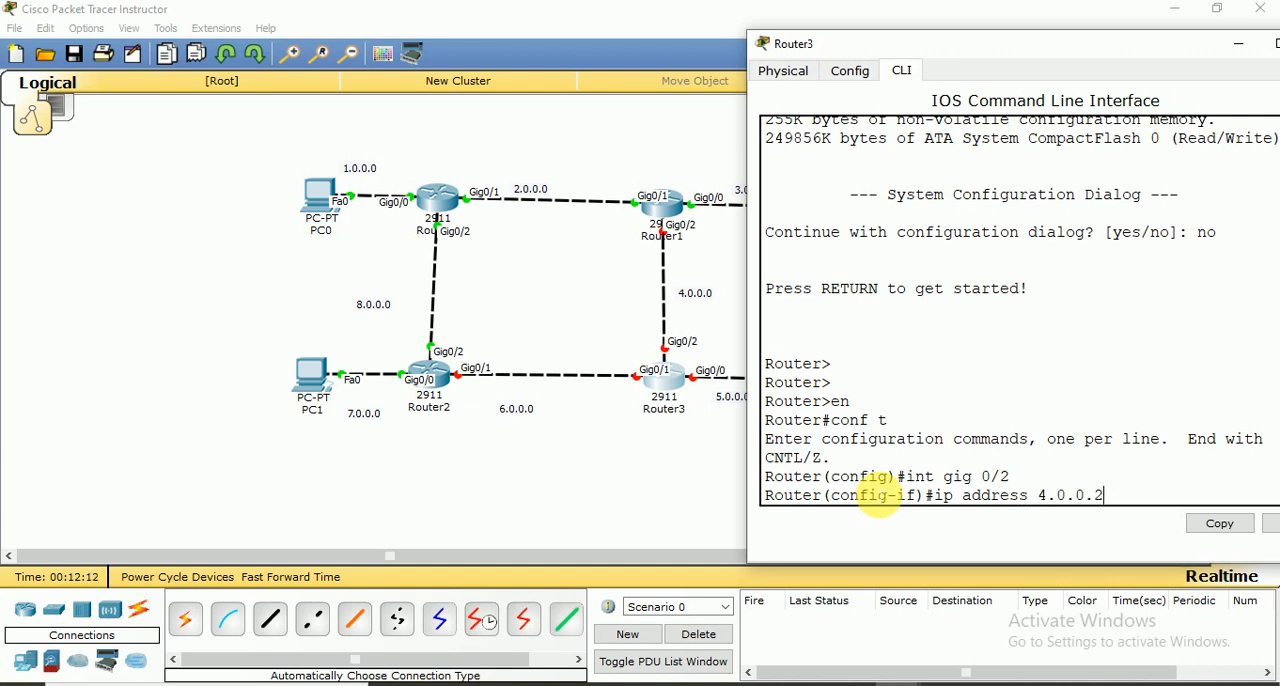
text(2 25)
text(5.0.0.0)
key(Return)
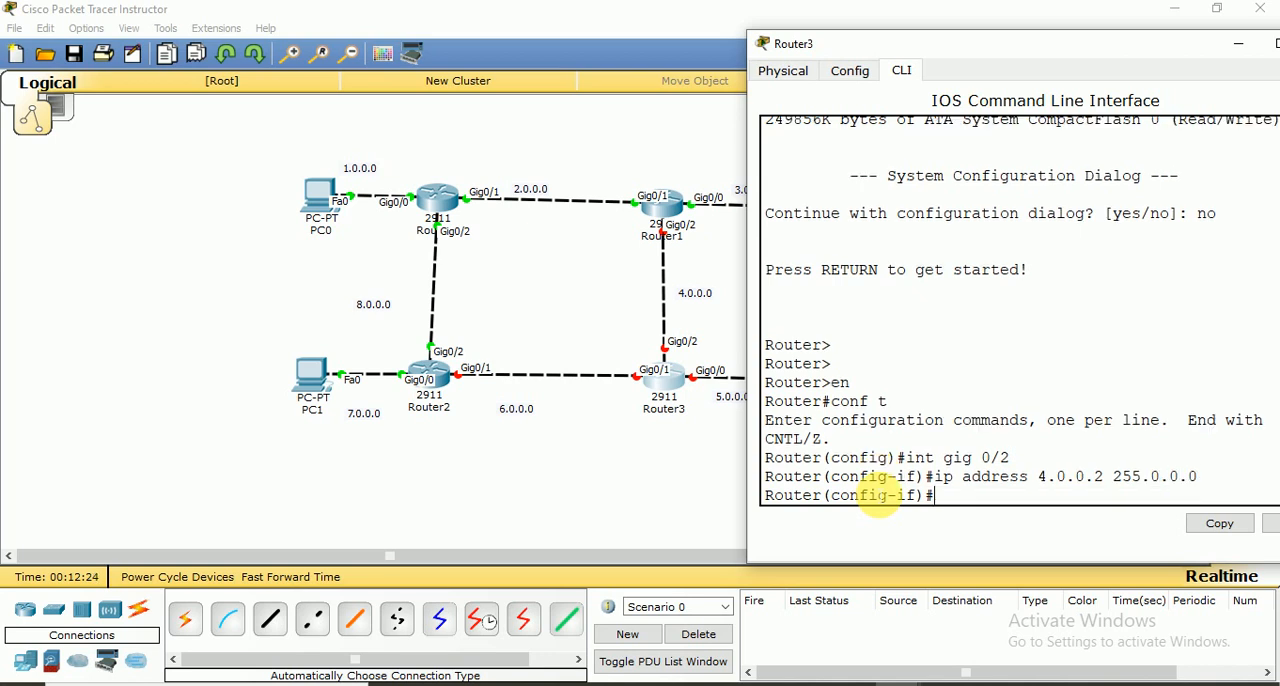
Enable Router3's gig 0/2 interface with no shut and exit to global configuration mode
text(no shut)
key(Return)
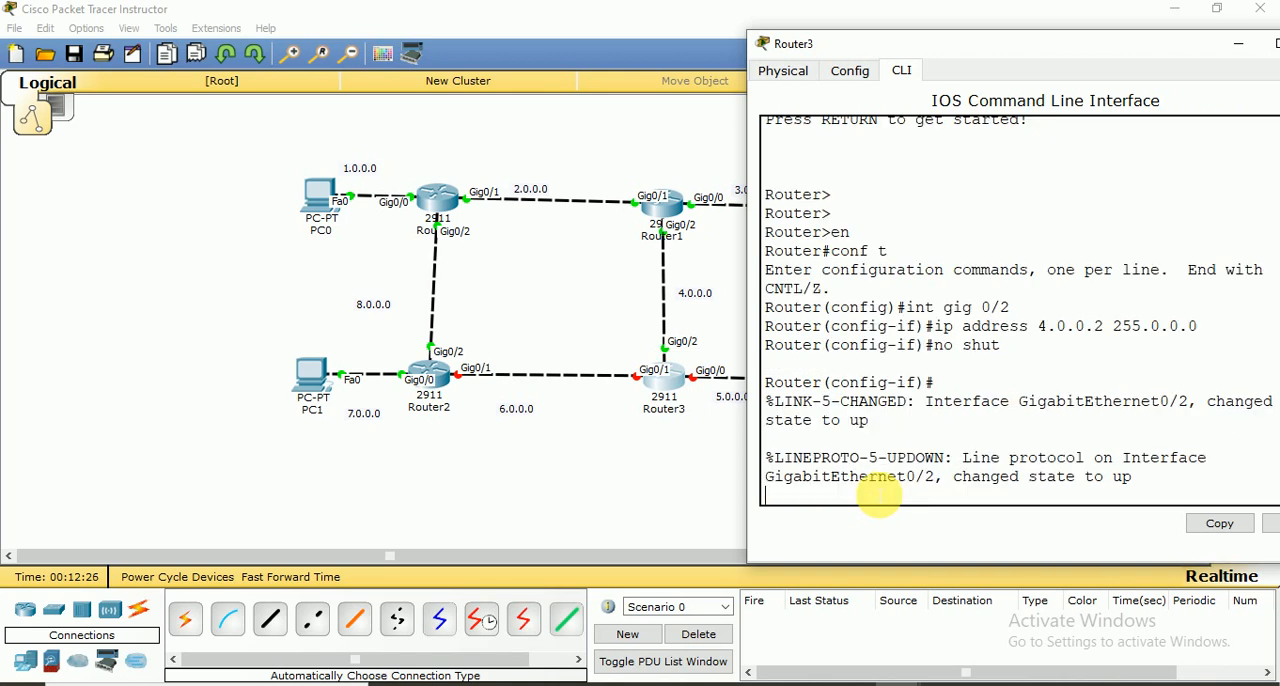
key(Return)
key(Return)
text(e)
text(t)
key(Return)
key(Return)
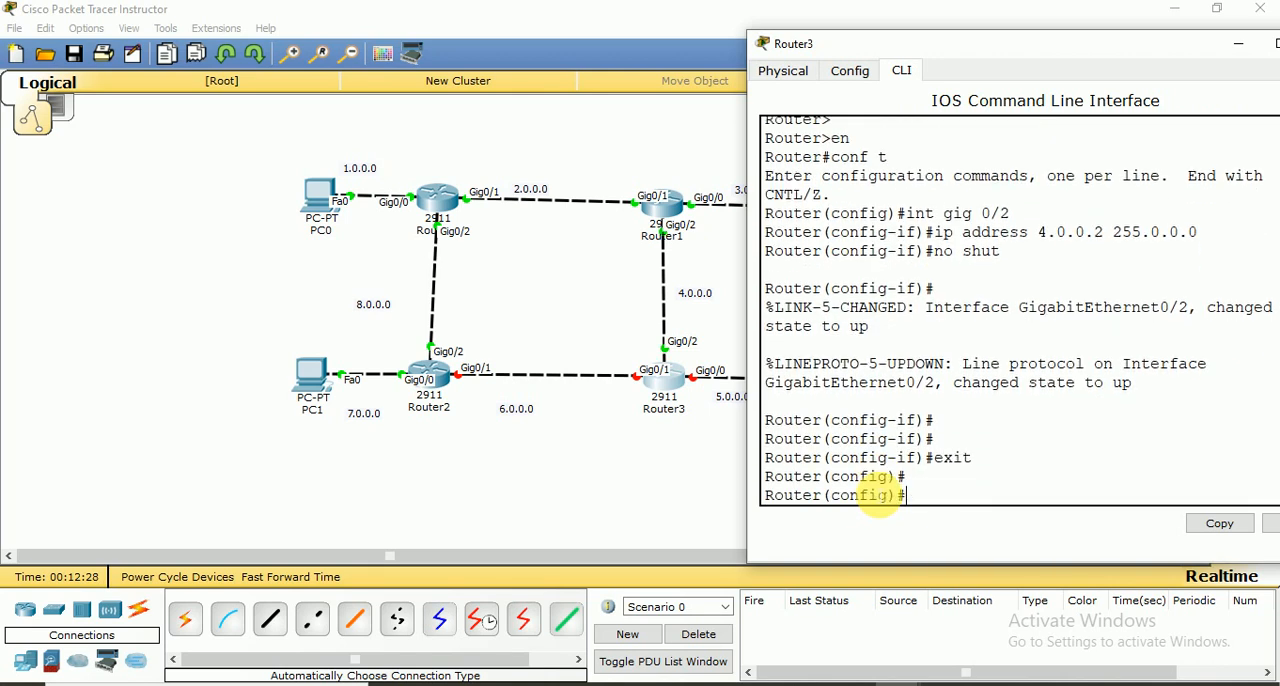
Assign IP address 6.0.0.2 with subnet mask 255.0.0.0 to interface gig 0/1 on Router3
text(int gig 0/1)
key(Return)
text(ip)
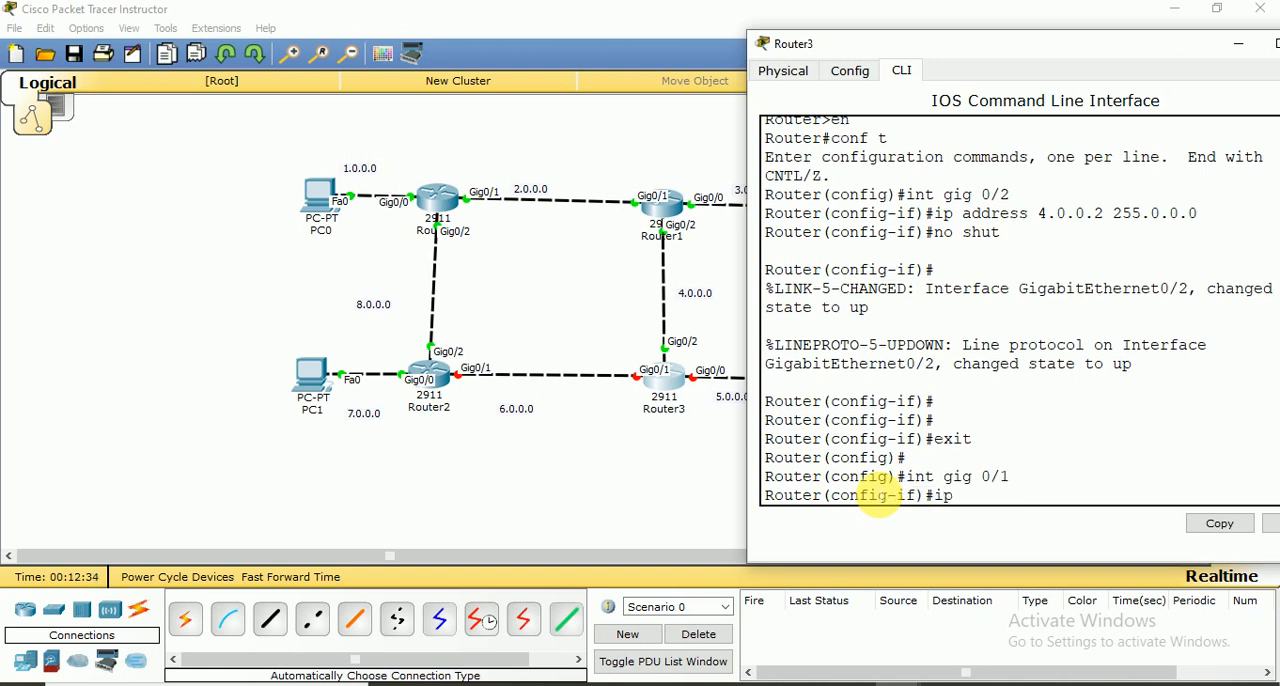
text( address 6.0.0.2 255.0.0.)
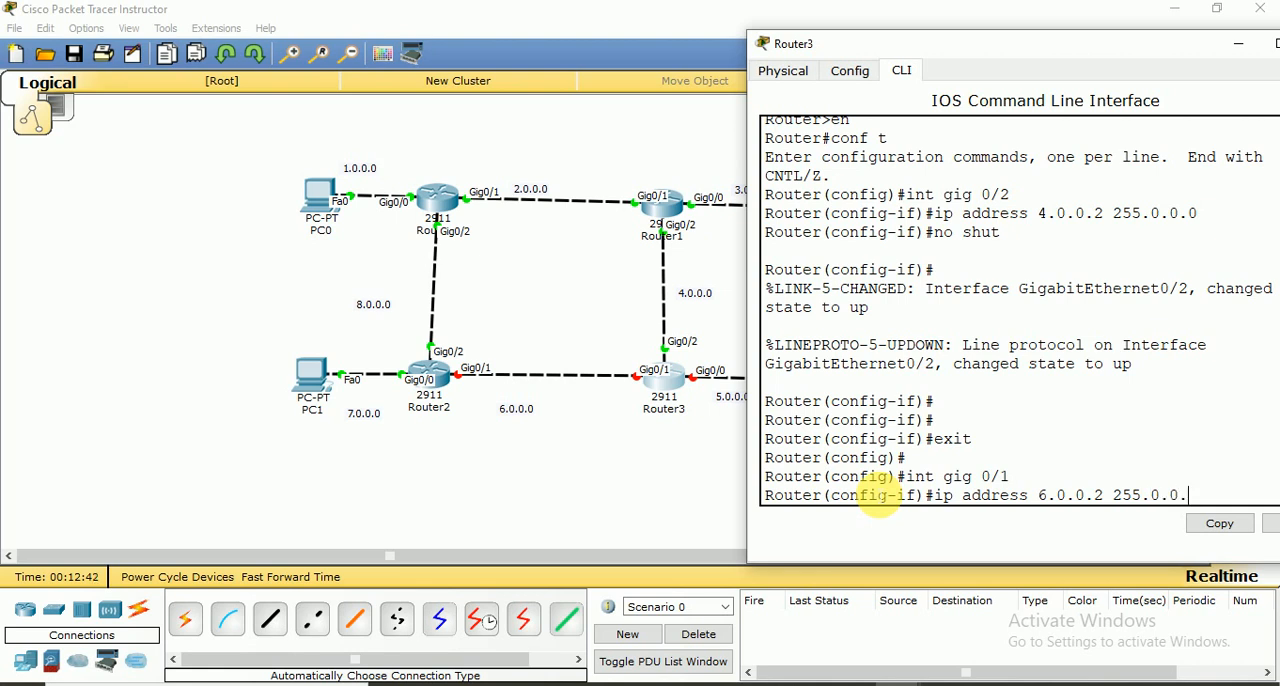
text(0)
key(Return)
Enable Router3's gig 0/1 interface with no shut
text(no shut)
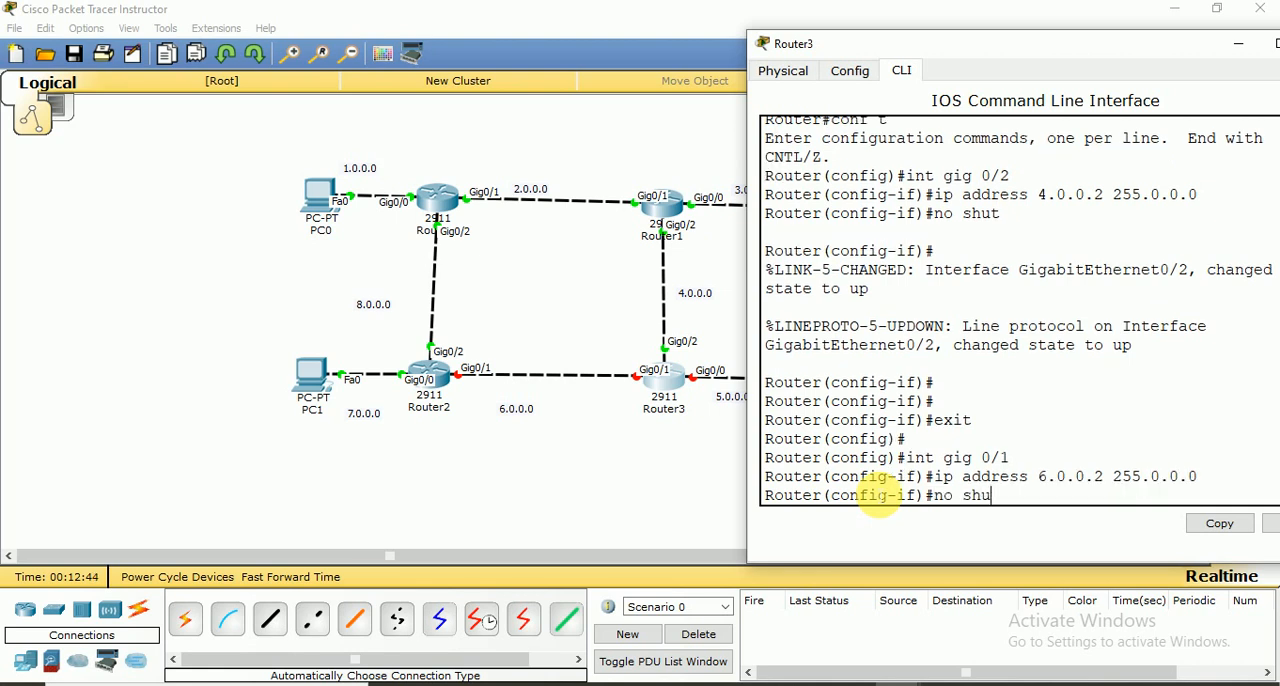
key(Return)
key(Return)
key(Return)
Save Router3's configuration with do wr and exit to global configuration mode
text(do wr)
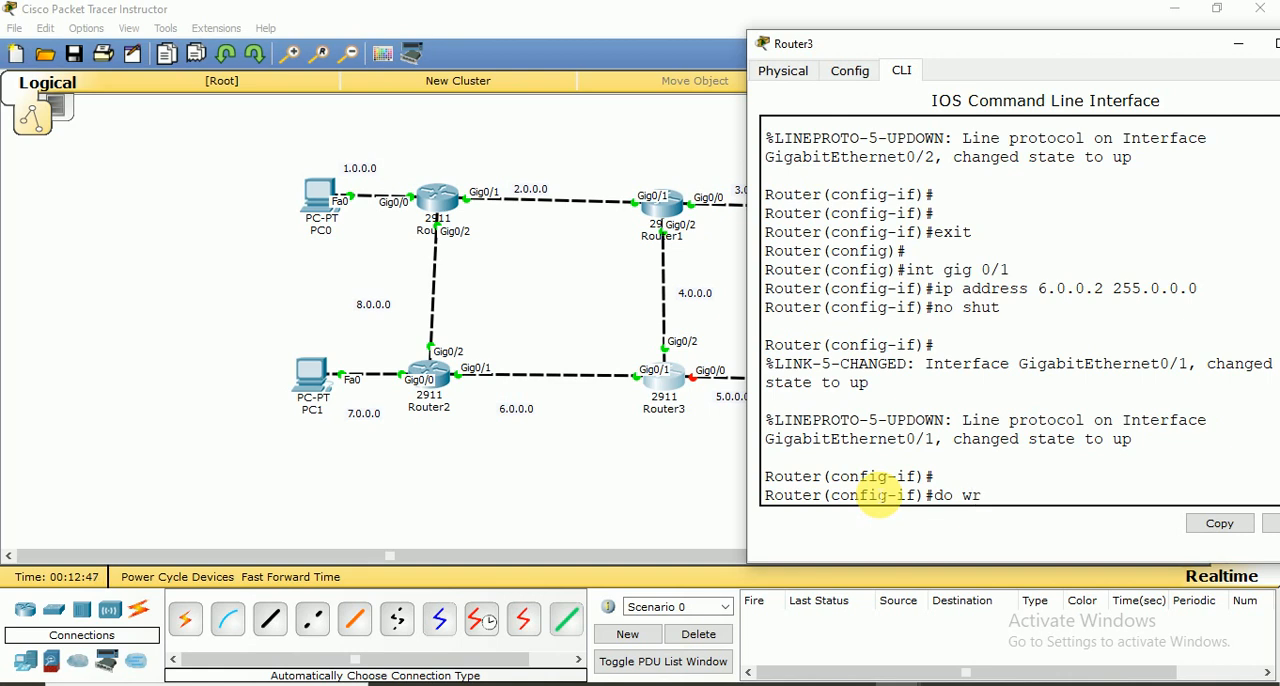
key(Return)
key(Return)
text(exit)
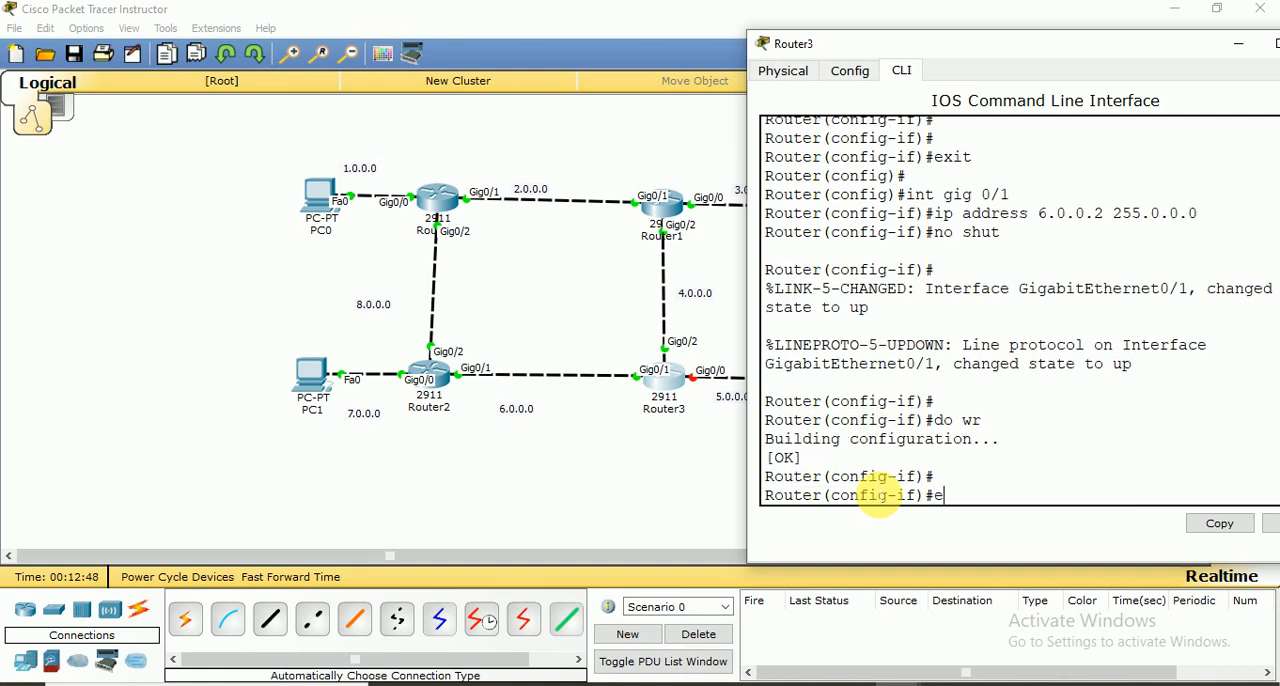
key(Return)
Assign IP address 5.0.0.1 with subnet mask 255.0.0.0 to interface gig 0/0 on Router3
text(int)
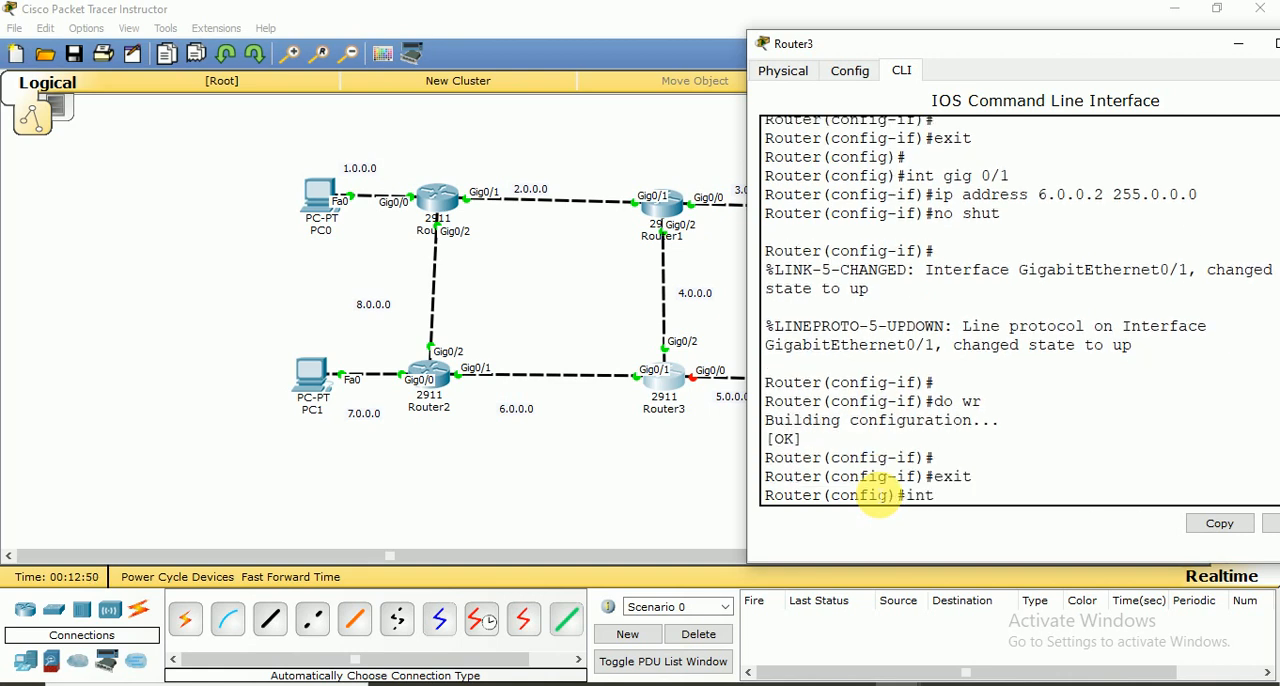
text( gig 0/2)
key(BackSpace)
text(0)
key(Return)
text(ip address)
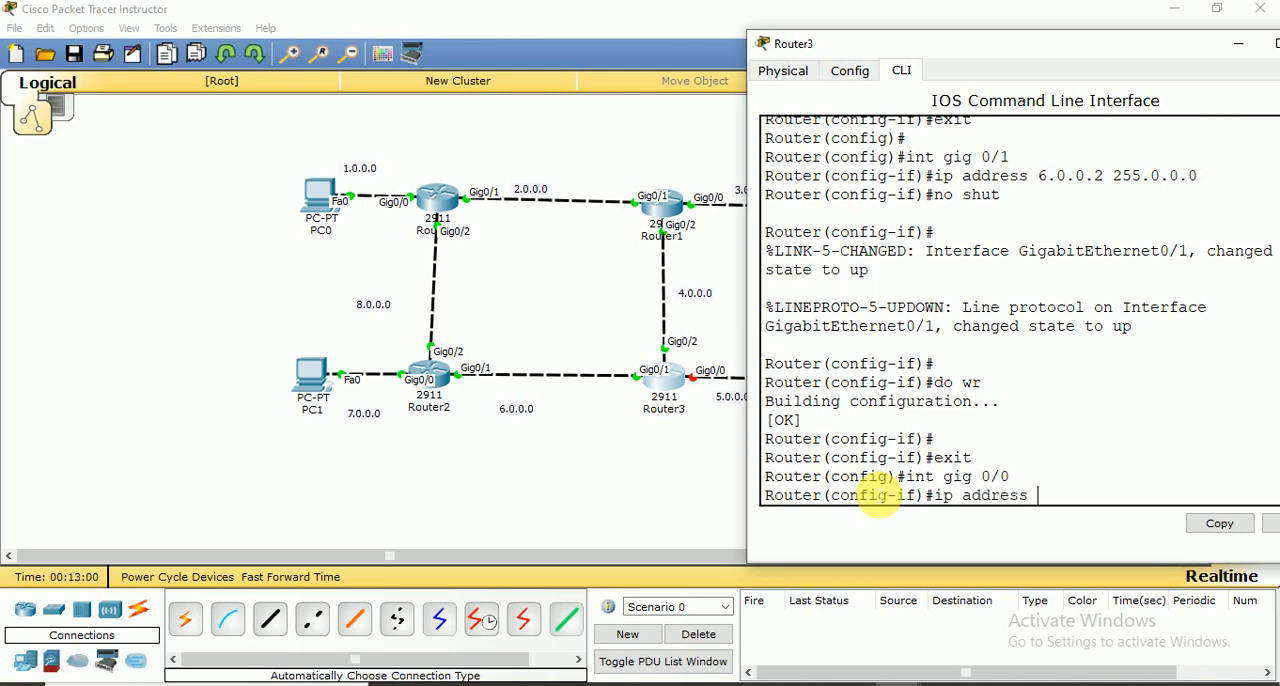
text( 5.0.0.1 255.0.0.0)
key(Return)
key(Return)
key(Return)
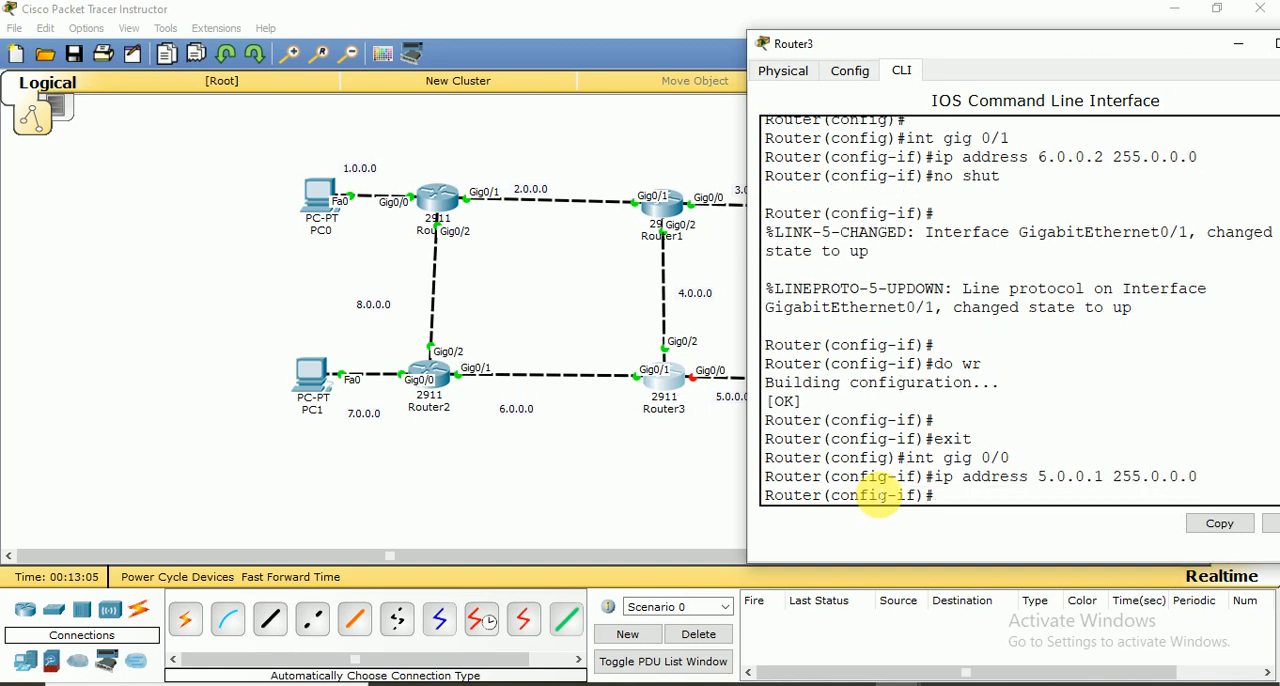
Enable Router3's gig 0/0 interface with no shut and exit to global configuration mode
text(no sh)
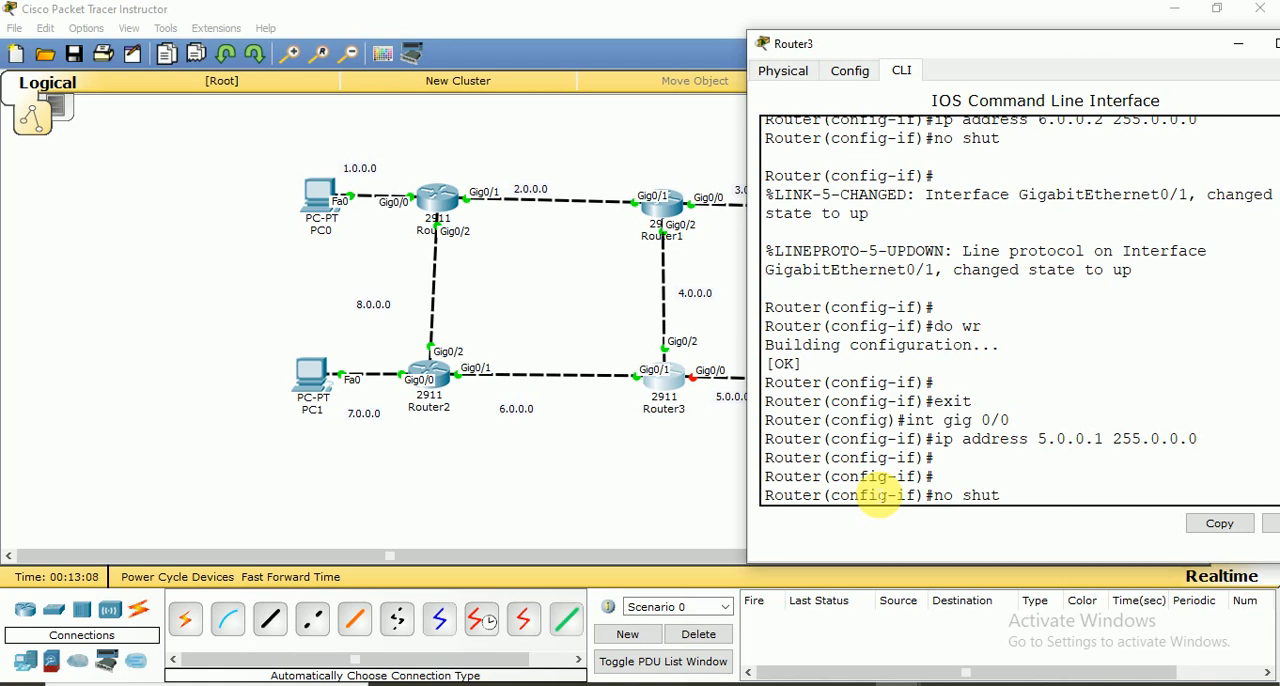
text(ut)
key(Return)
key(Return)
key(Return)
key(Return)
text(exit)
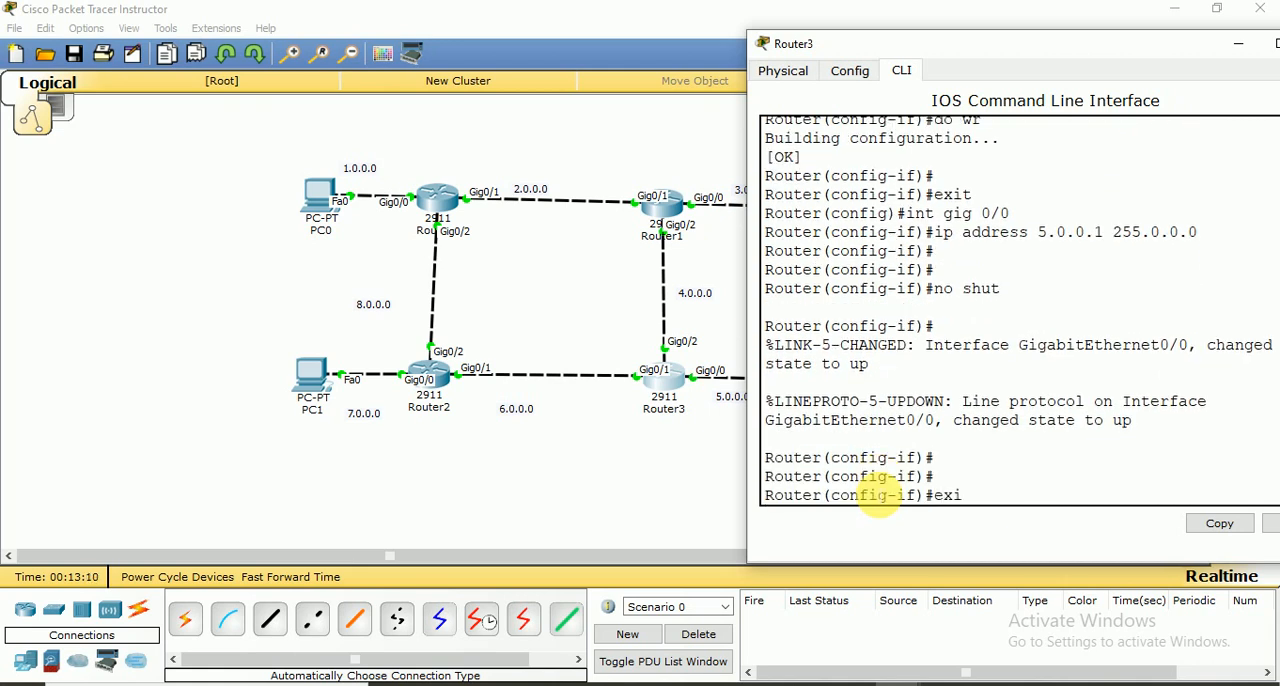
key(Return)
key(Return)
key(Return)
Save Router3's configuration with do wr and close the router's window
text(do w)
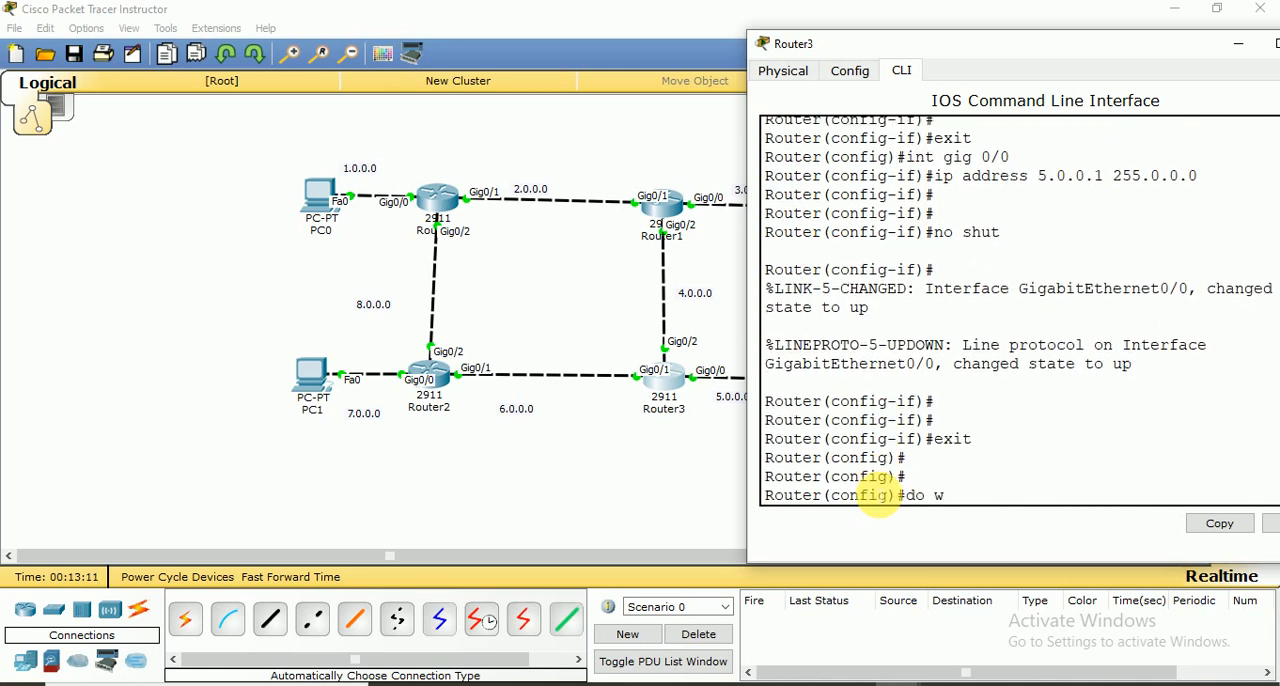
text(r)
key(Return)
key(Return)
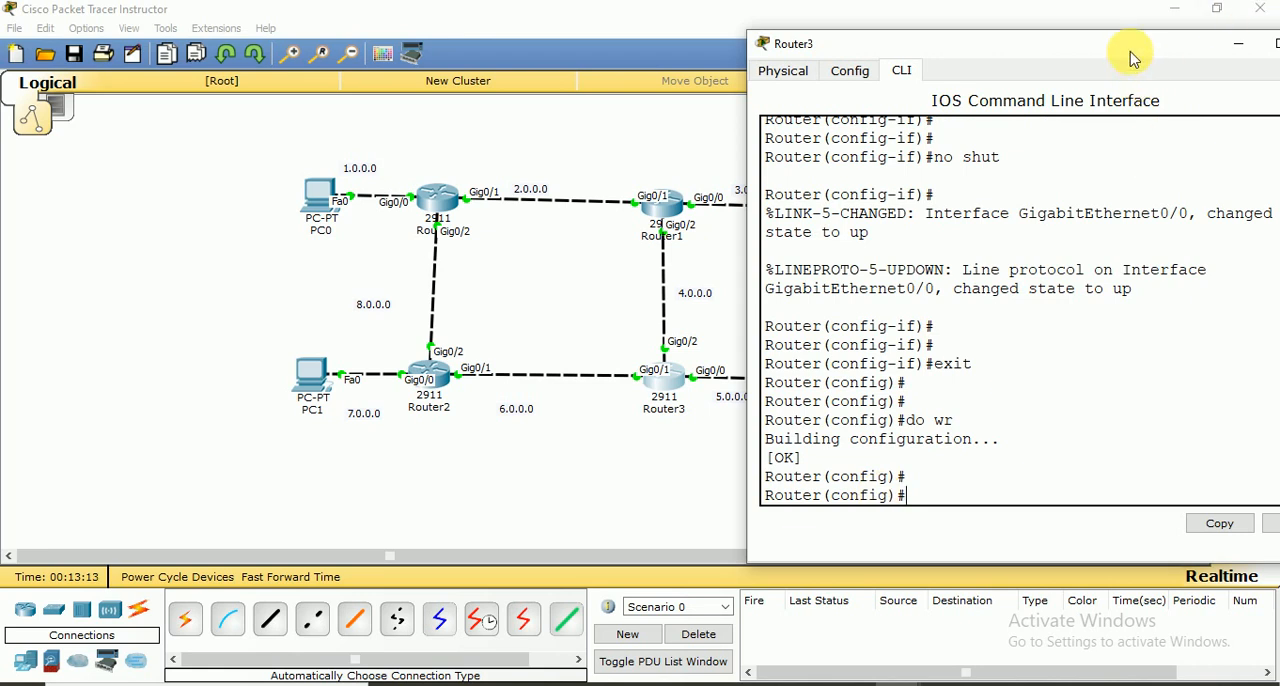
drag(1133, 55, 983, 55)
click(1174, 41)
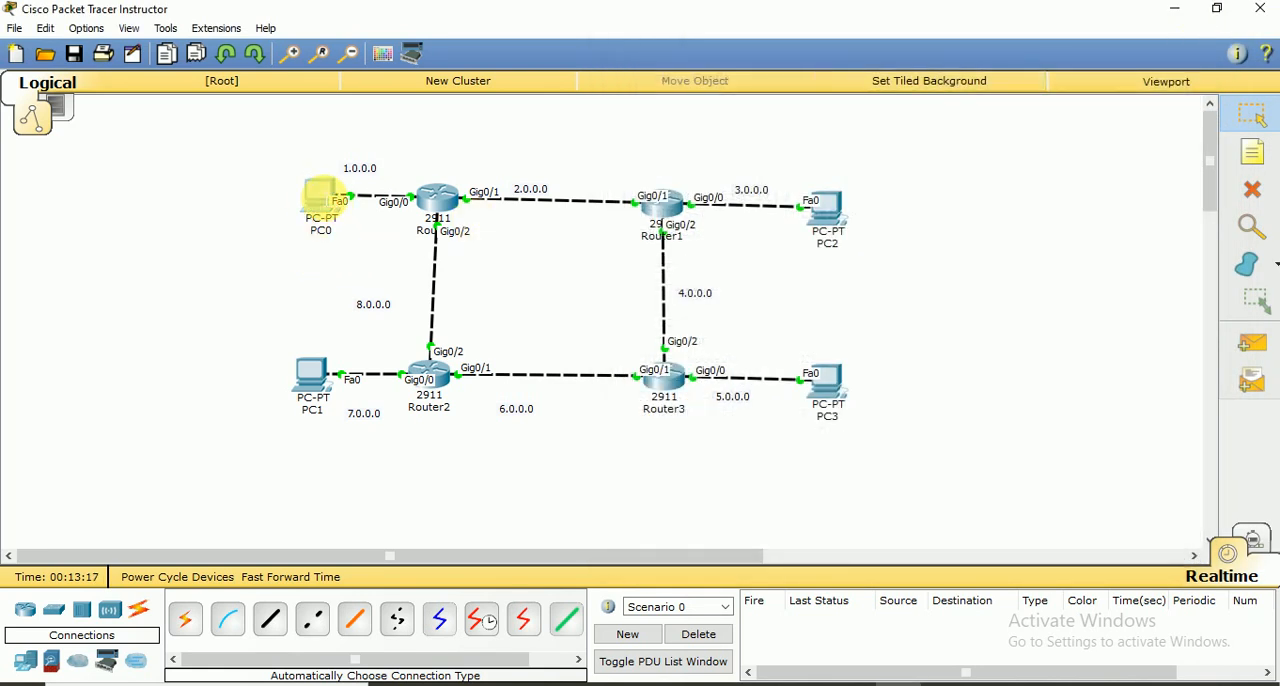
Set PC0's static IP address to 1.0.0.254 with subnet mask 255.0.0.0 in its IP configuration
click(320, 193)
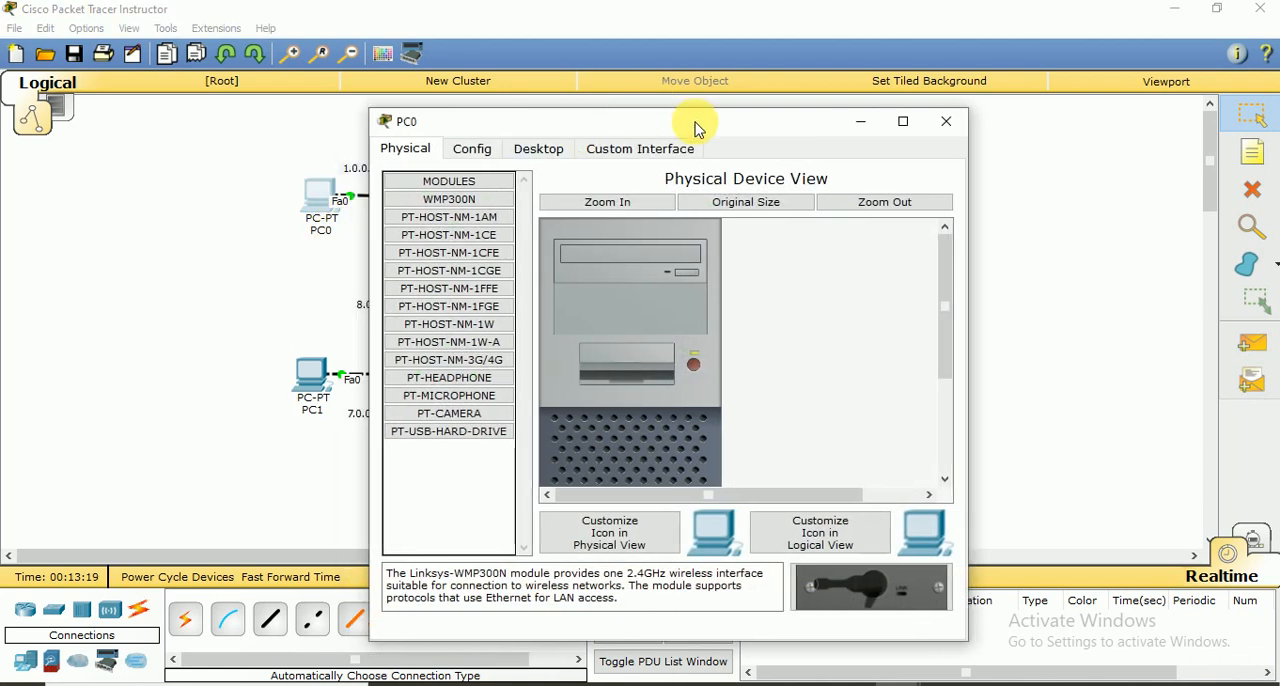
drag(699, 128, 956, 79)
click(799, 101)
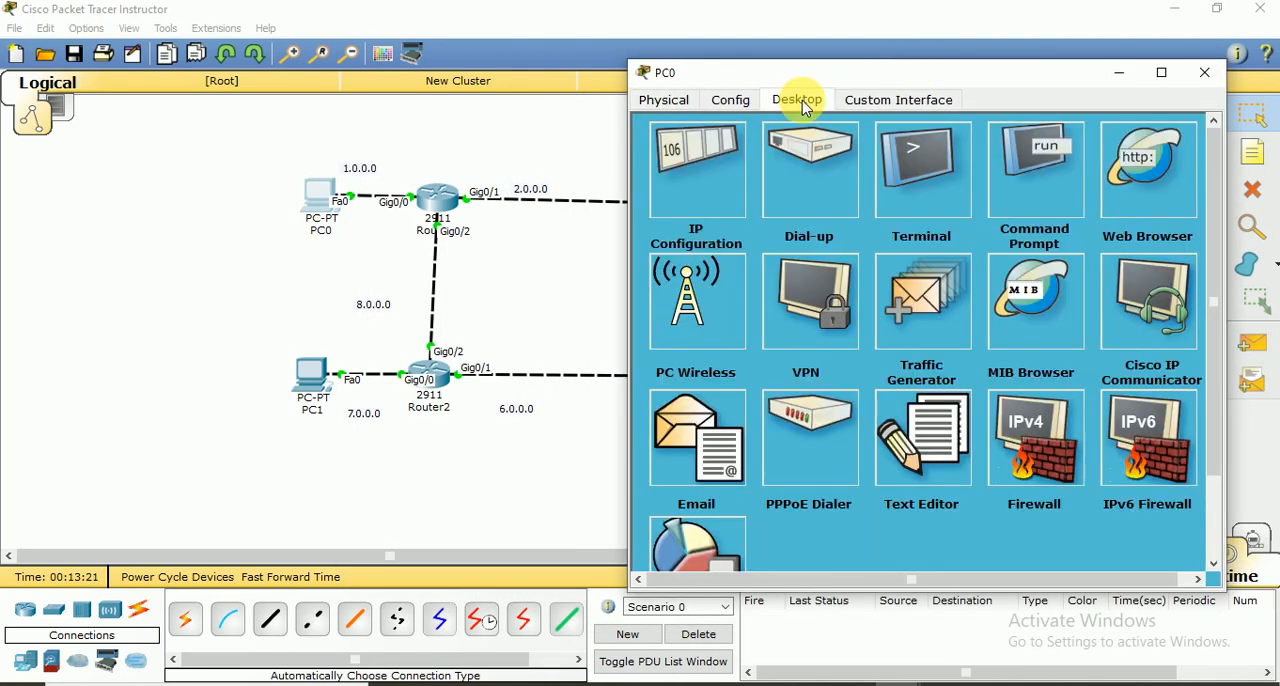
click(711, 202)
click(830, 208)
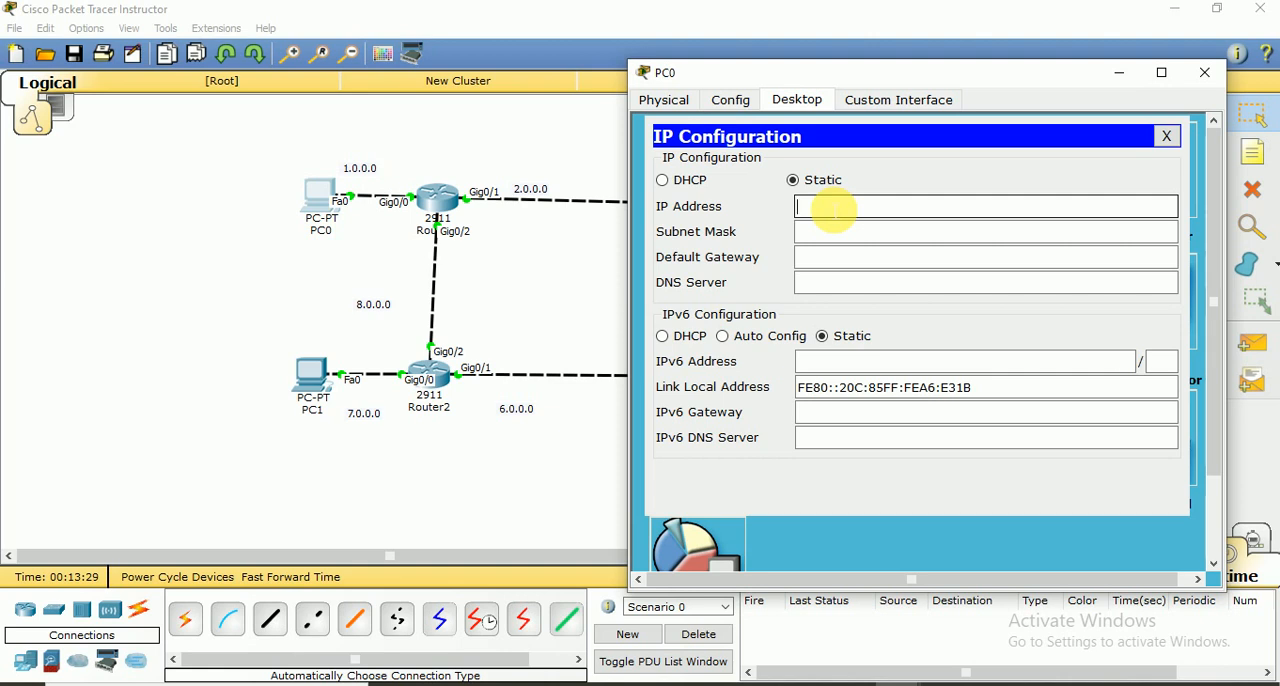
text(.0.0.254)
click(832, 232)
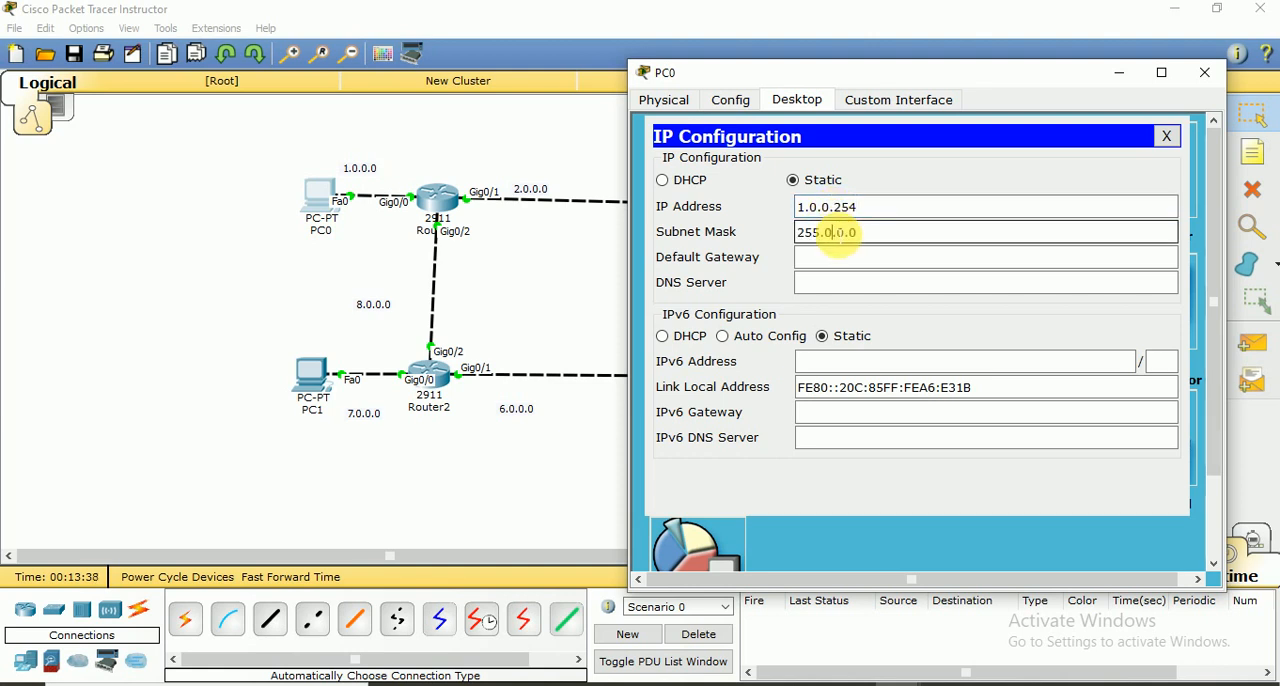
Set PC0's default gateway to 1.0.0.1 and close the PC's window
click(838, 262)
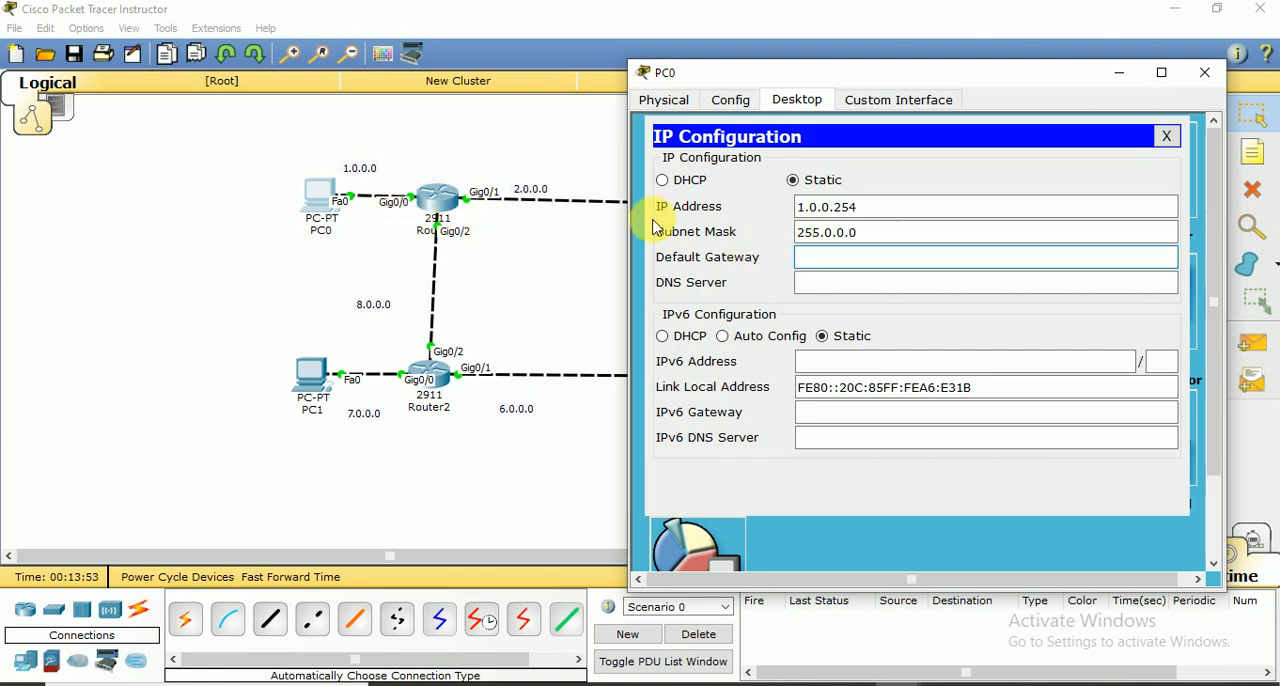
click(836, 263)
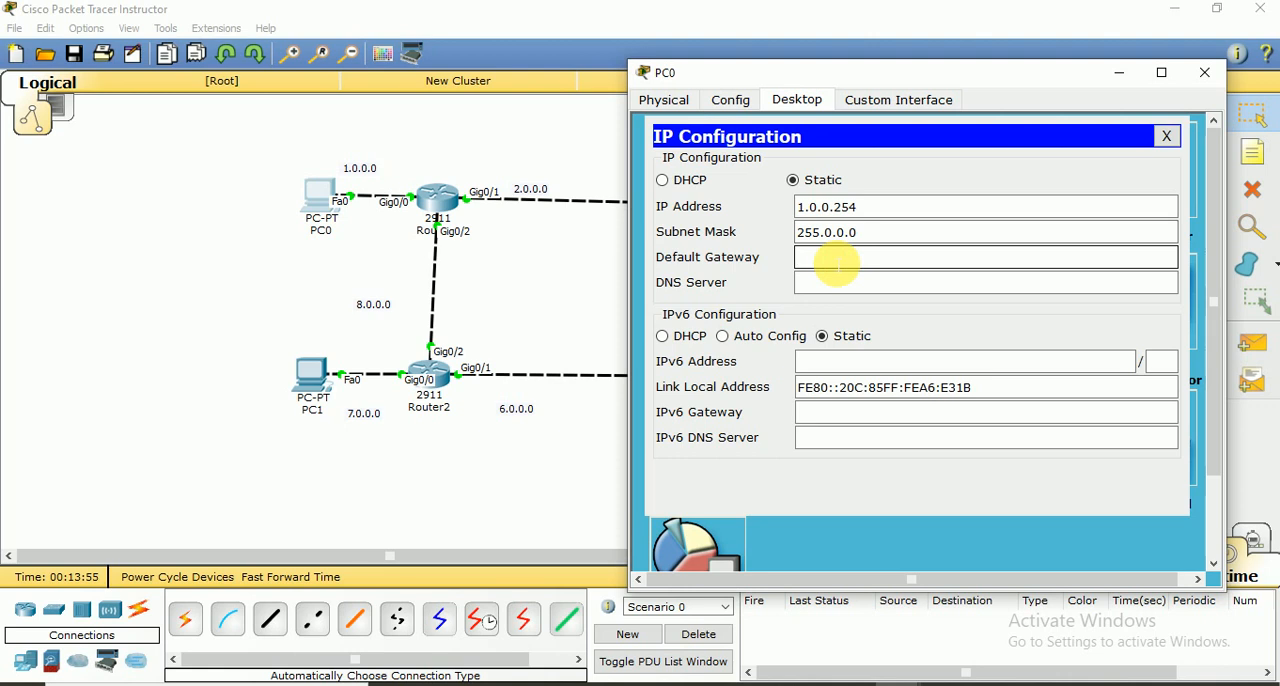
text(1.0.0.1)
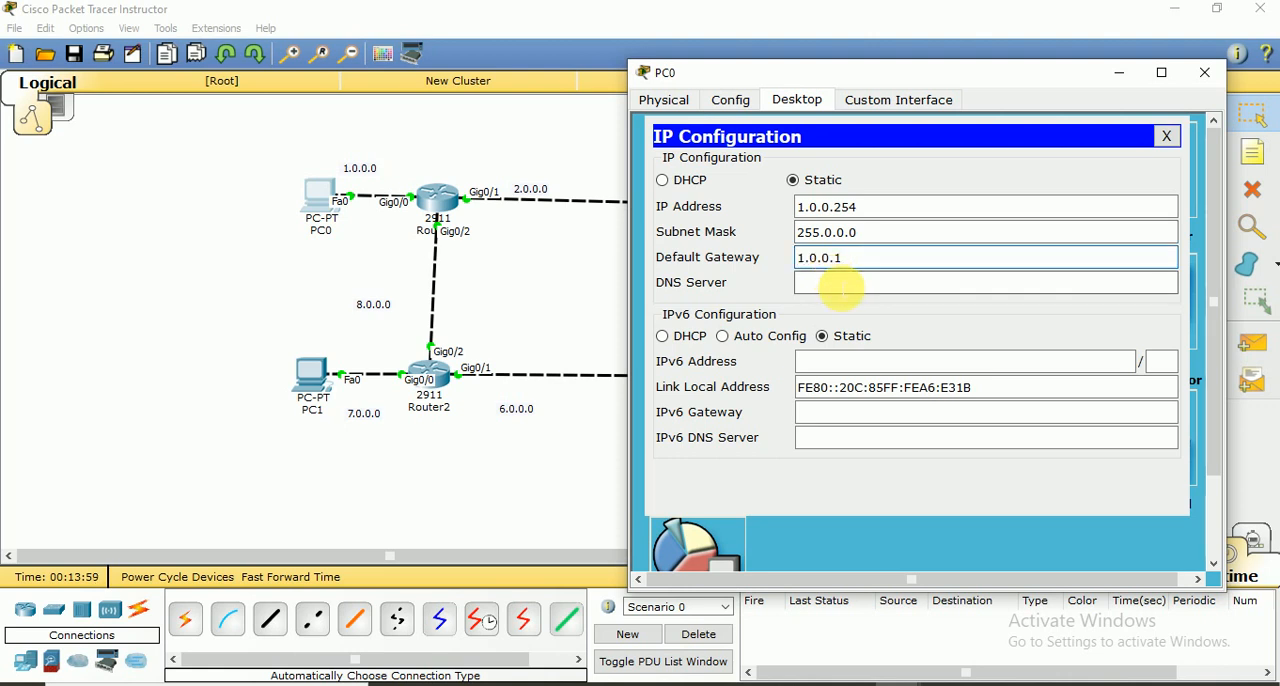
click(837, 285)
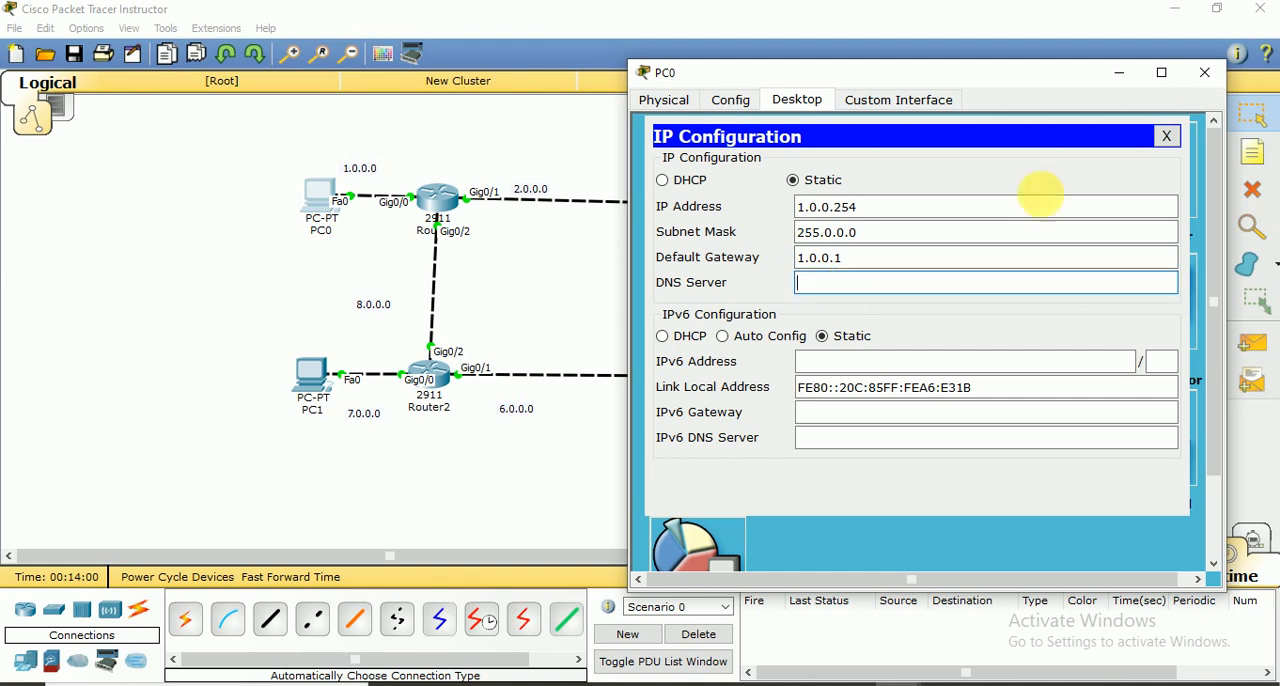
click(1204, 72)
Set PC2's static IP address to 3.0.0.254 with subnet mask 255.0.0.0 in its IP configuration
click(828, 222)
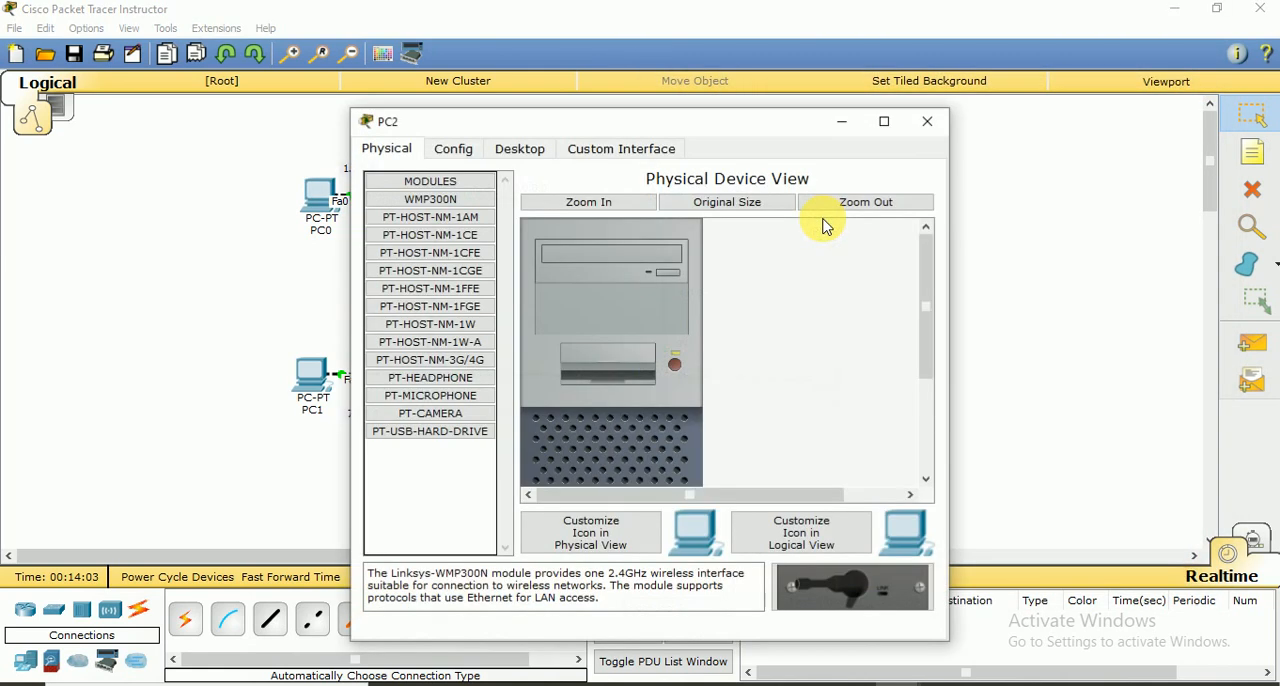
drag(760, 130, 458, 72)
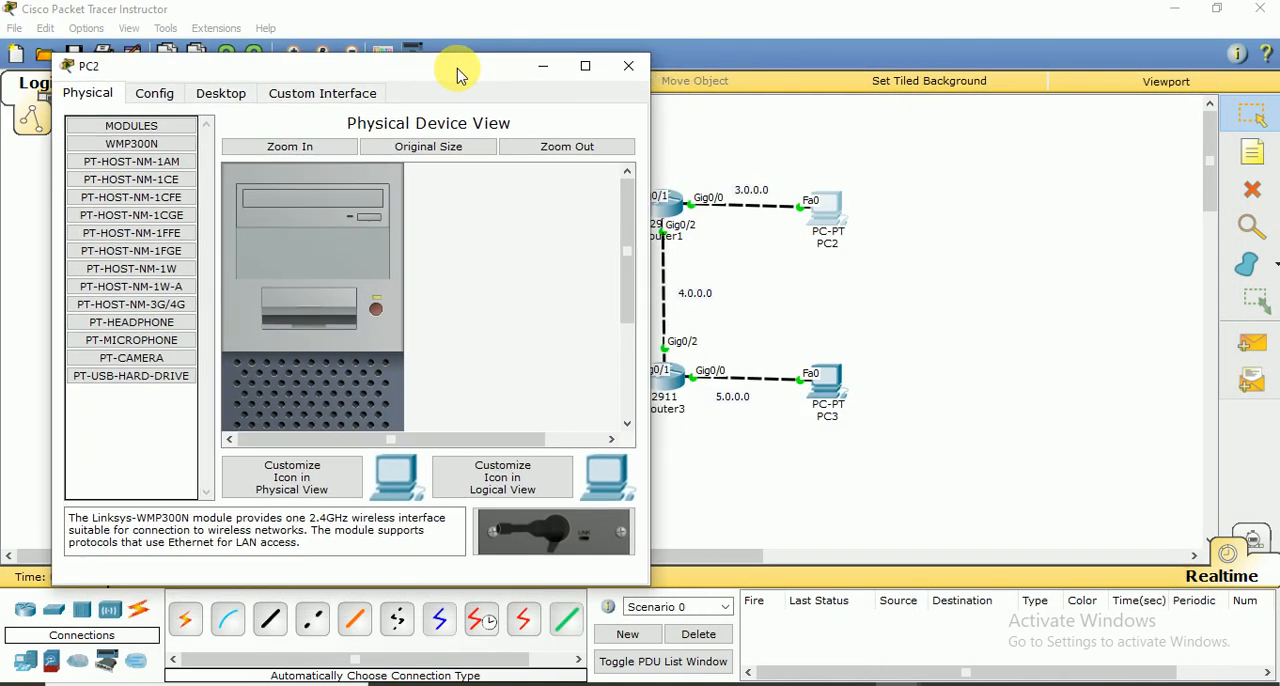
click(215, 91)
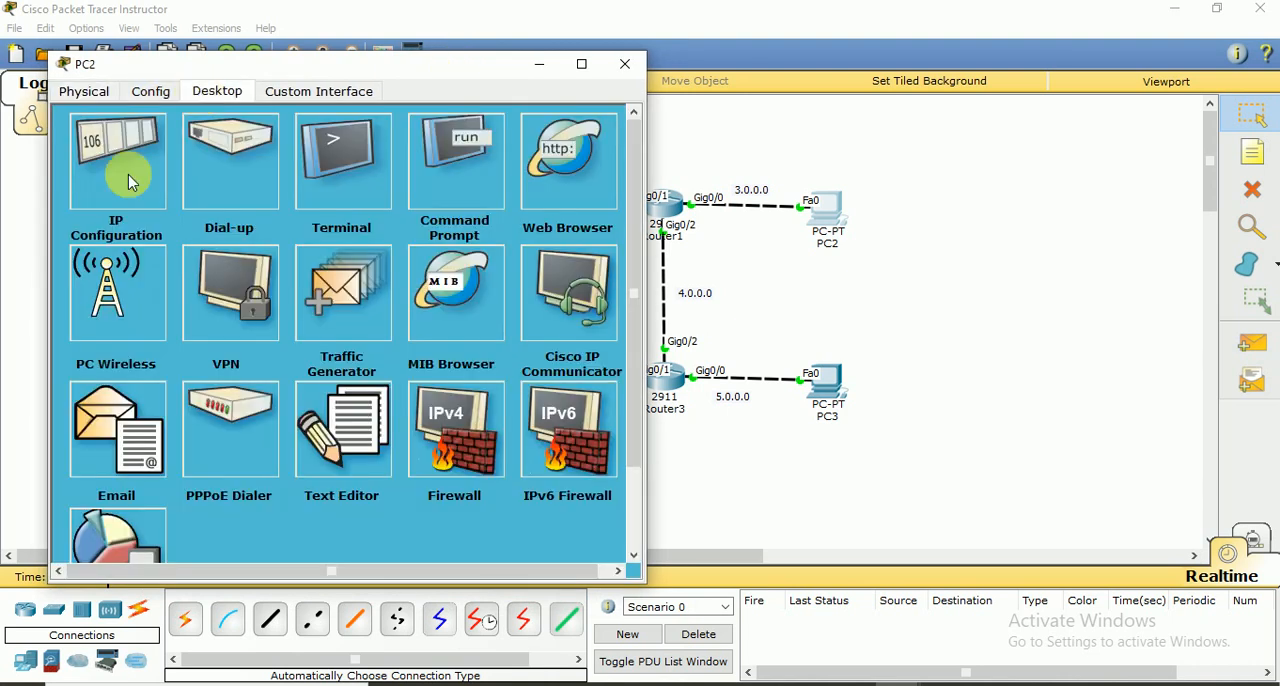
click(122, 175)
click(305, 203)
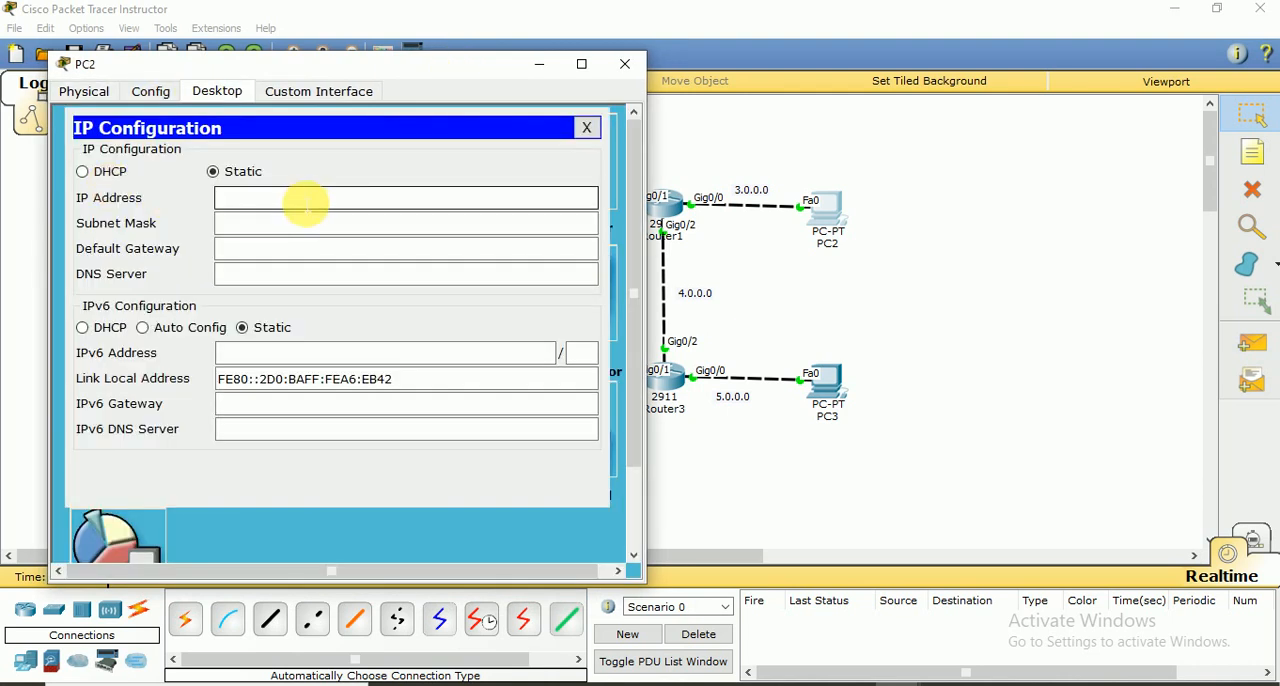
text(3.0.0.254)
click(305, 228)
Set PC2's default gateway to 3.0.0.1 and close the PC's window
click(303, 252)
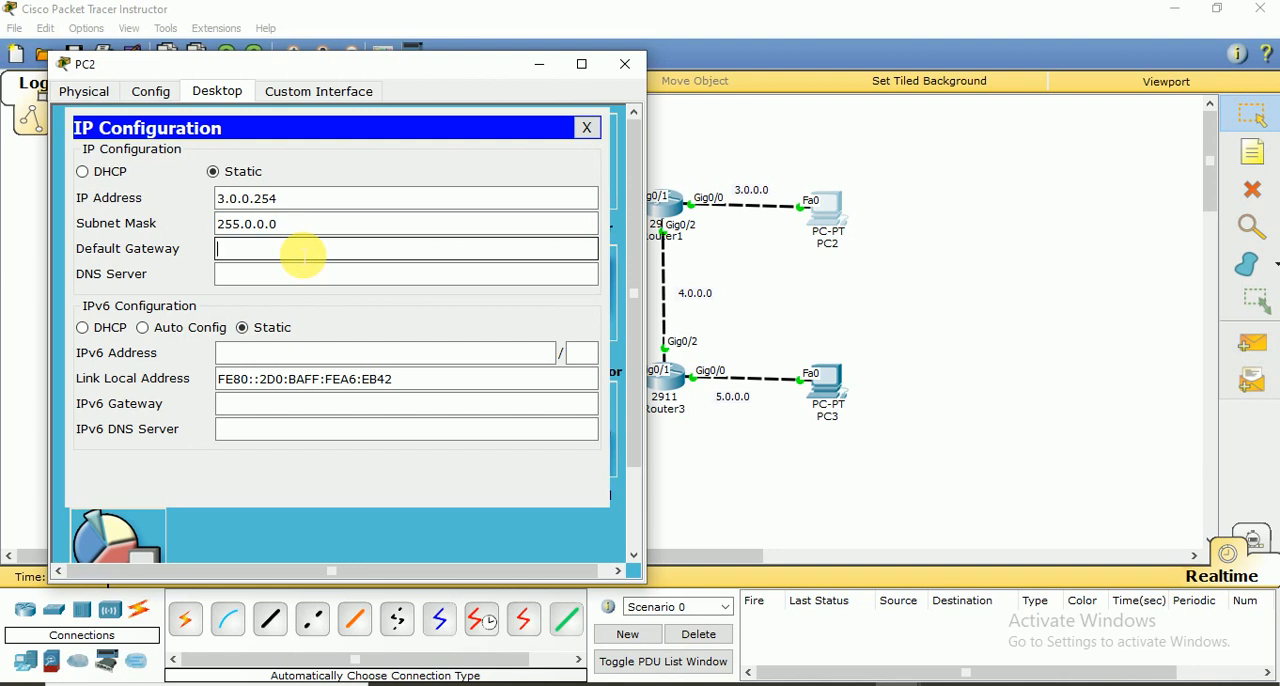
text(3.0.0.1)
click(305, 277)
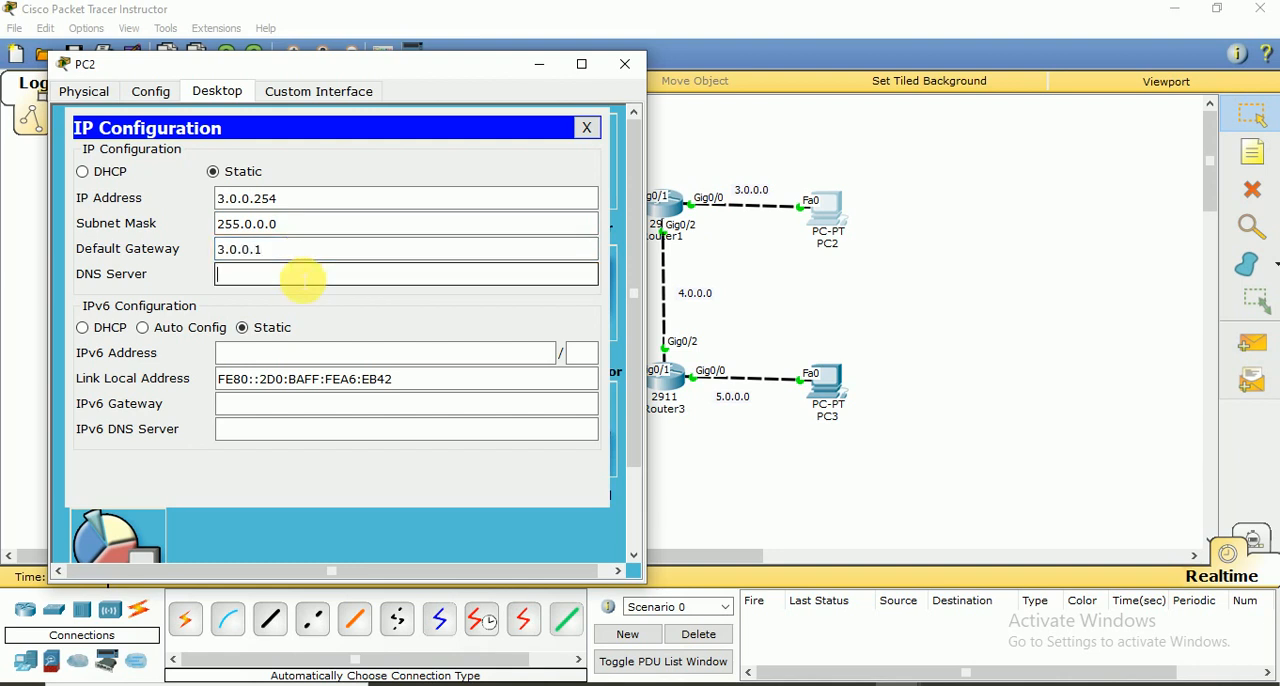
click(622, 66)
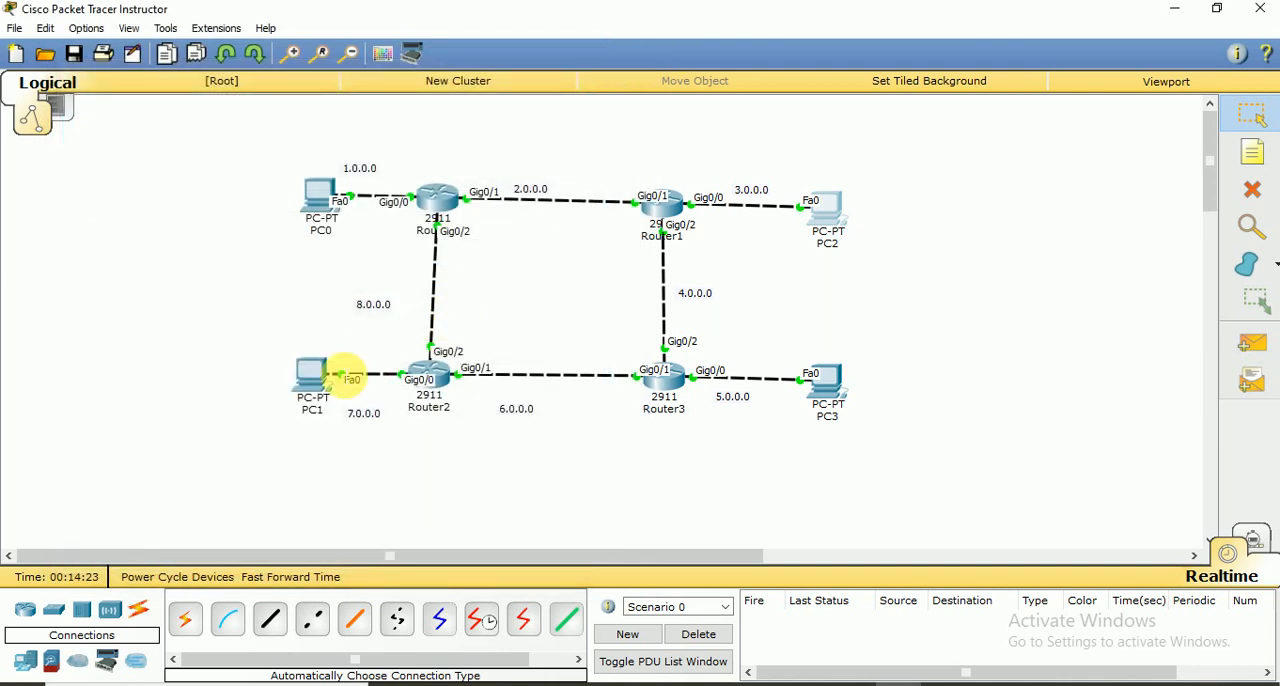
Set PC1's static IP address to 7.0.0.254 with subnet mask 255.0.0.0 in its IP configuration
click(308, 373)
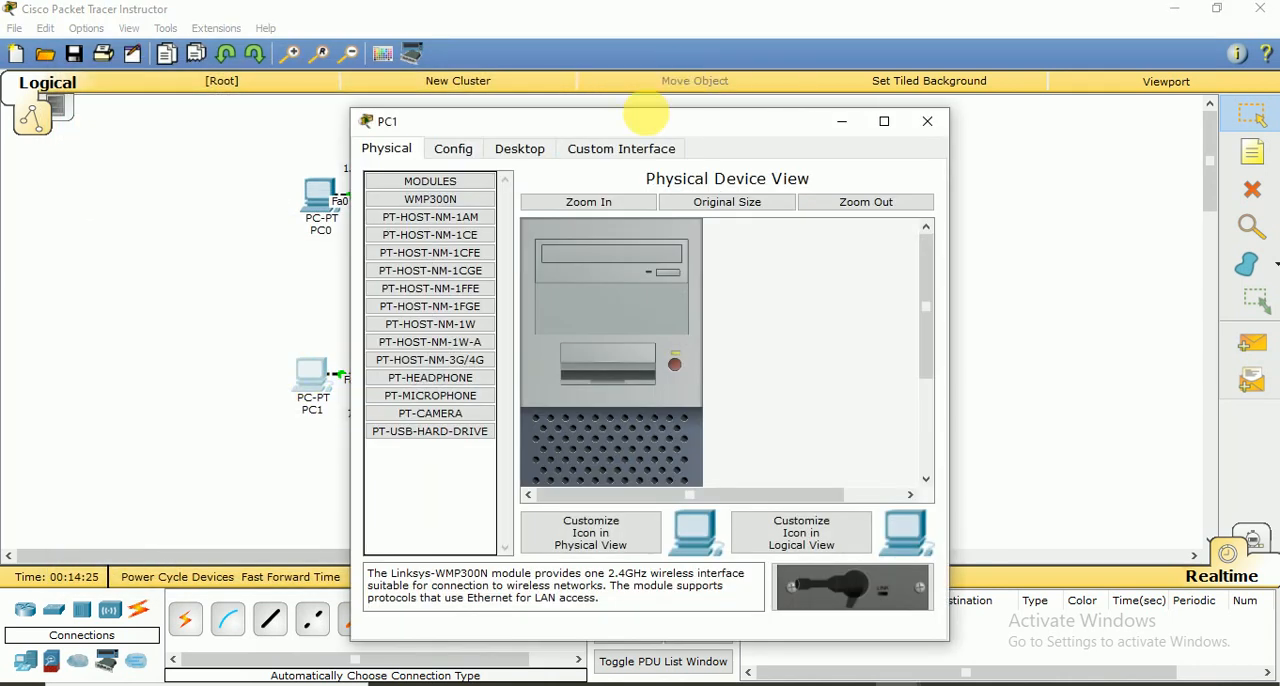
drag(629, 129, 963, 57)
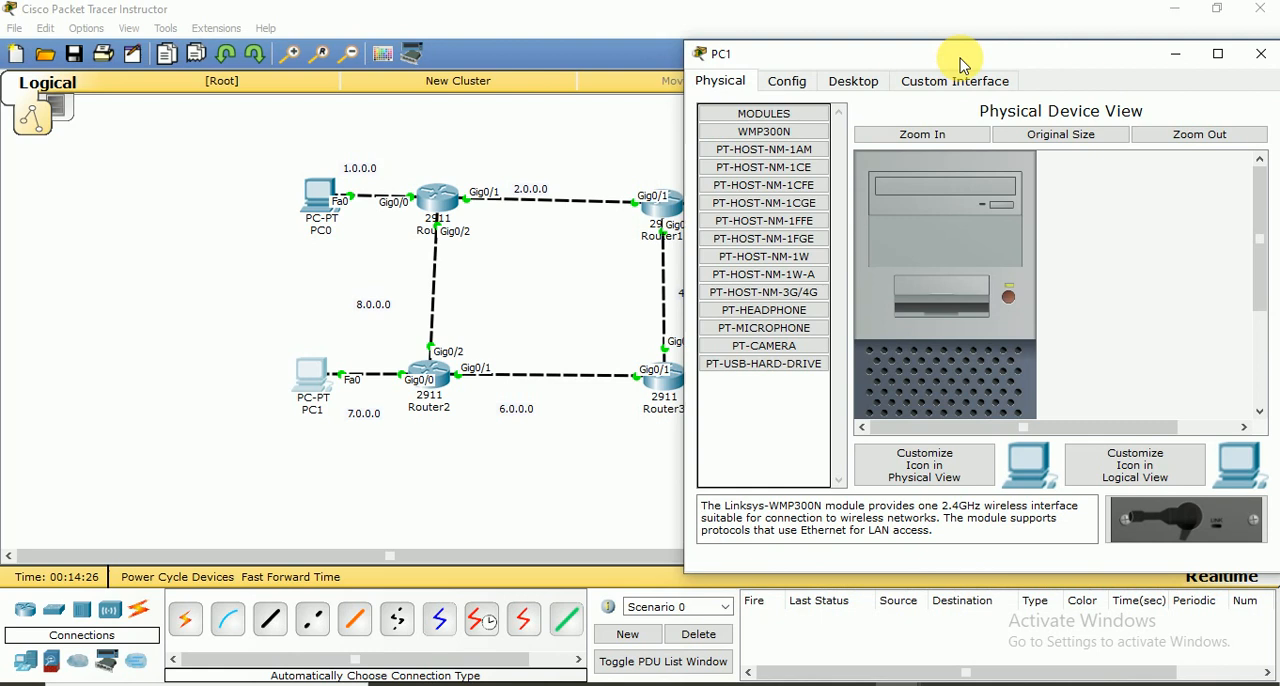
click(850, 80)
click(778, 184)
click(871, 188)
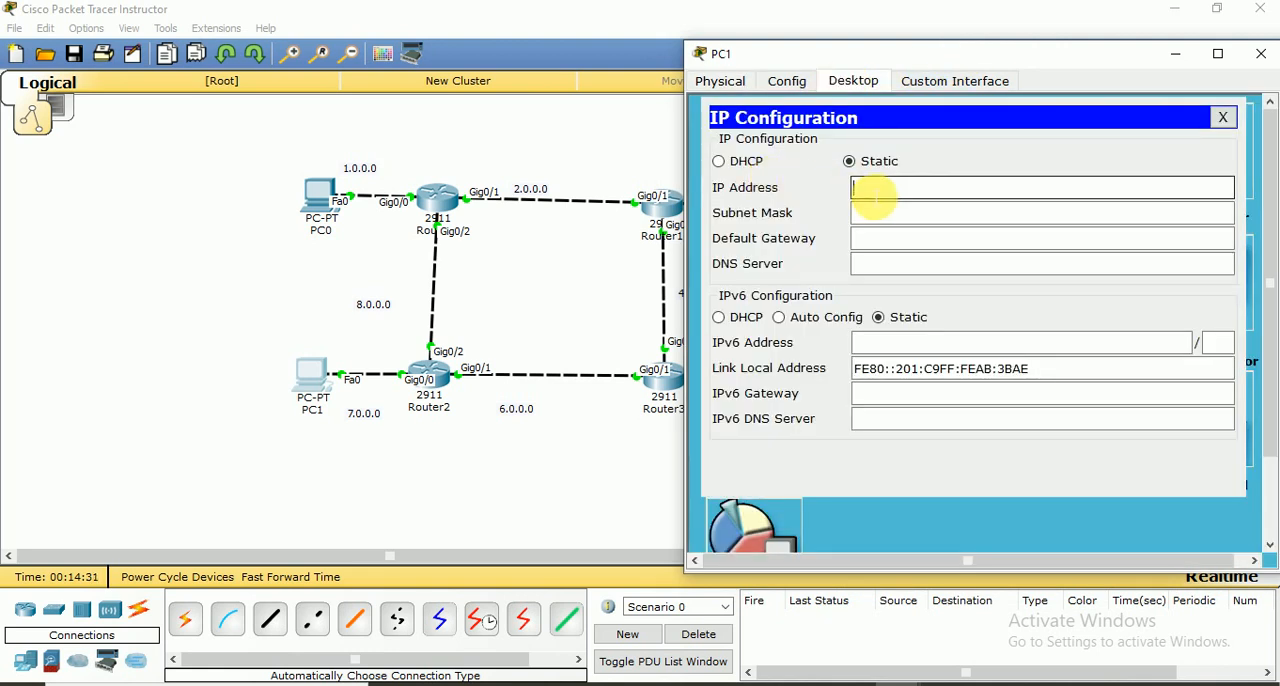
text(7.0.0.254)
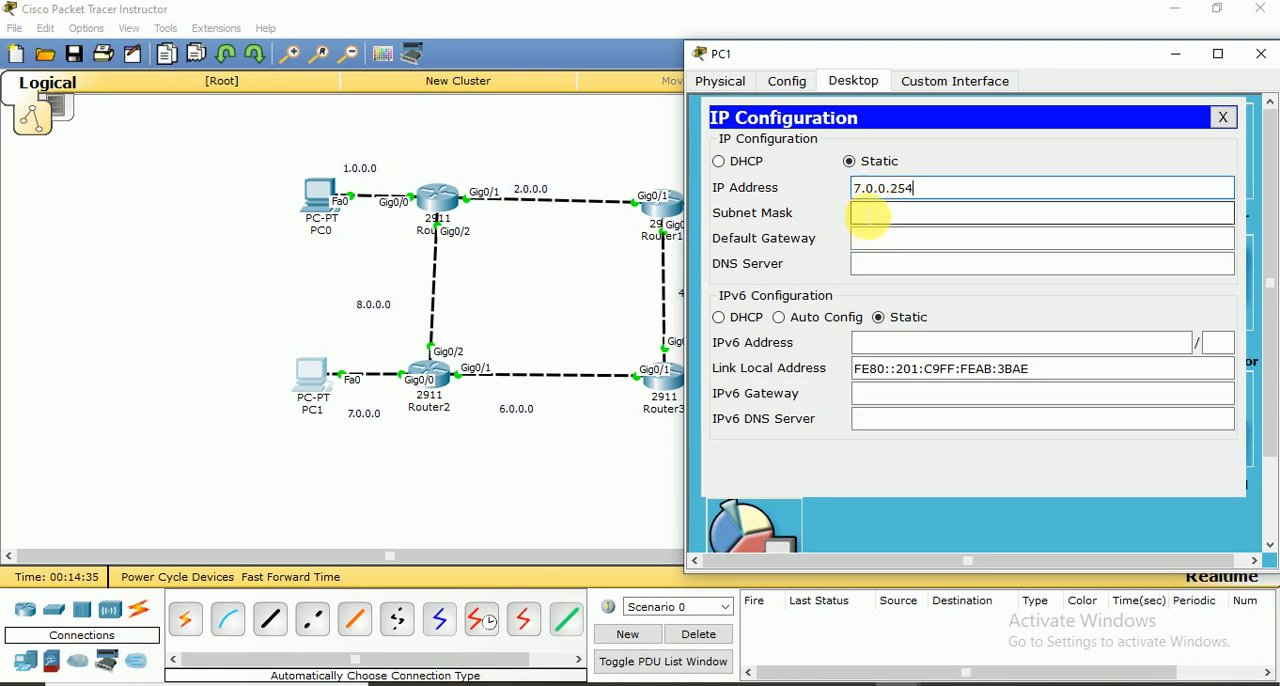
click(868, 215)
Set PC1's default gateway to 7.0.0.1 and close the PC's window
click(869, 247)
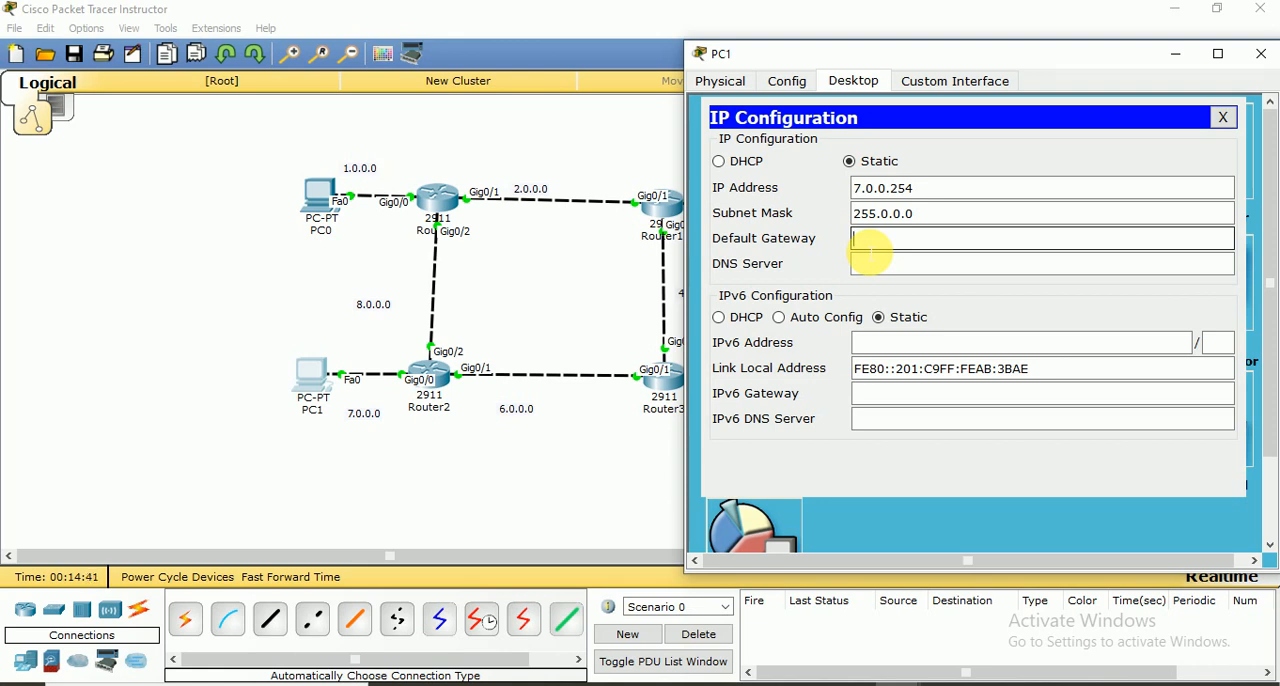
text(7.0.0.1)
click(880, 268)
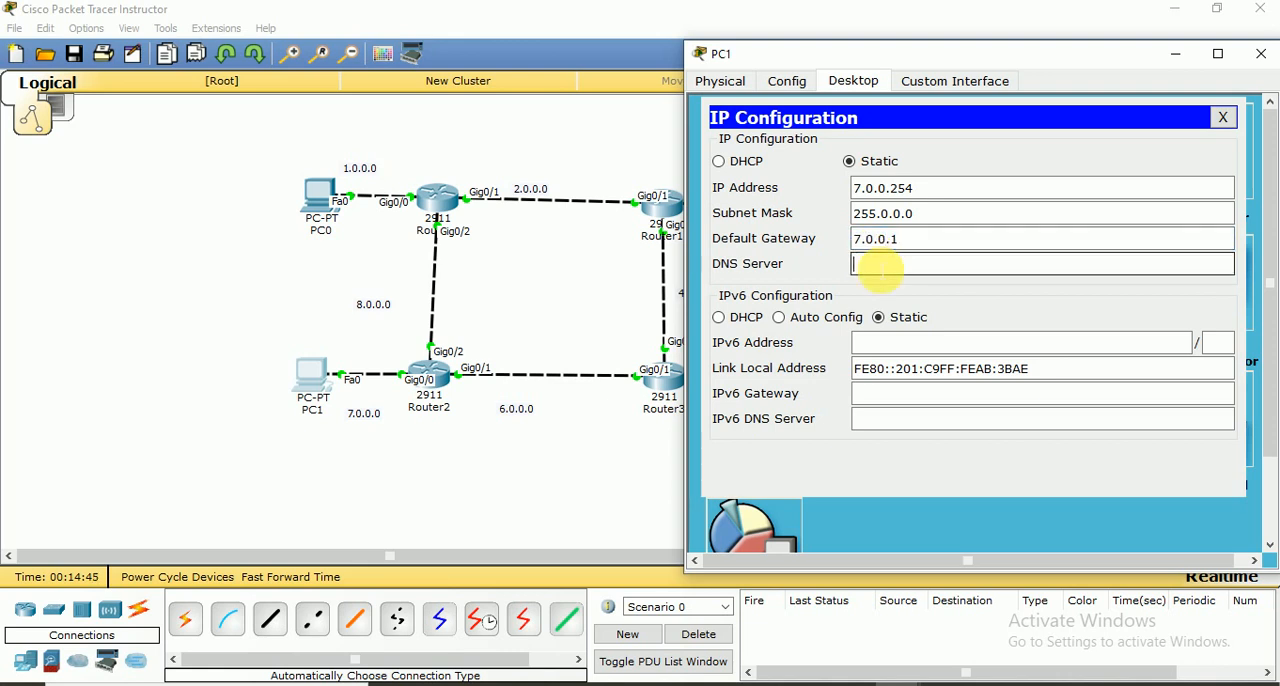
click(1257, 57)
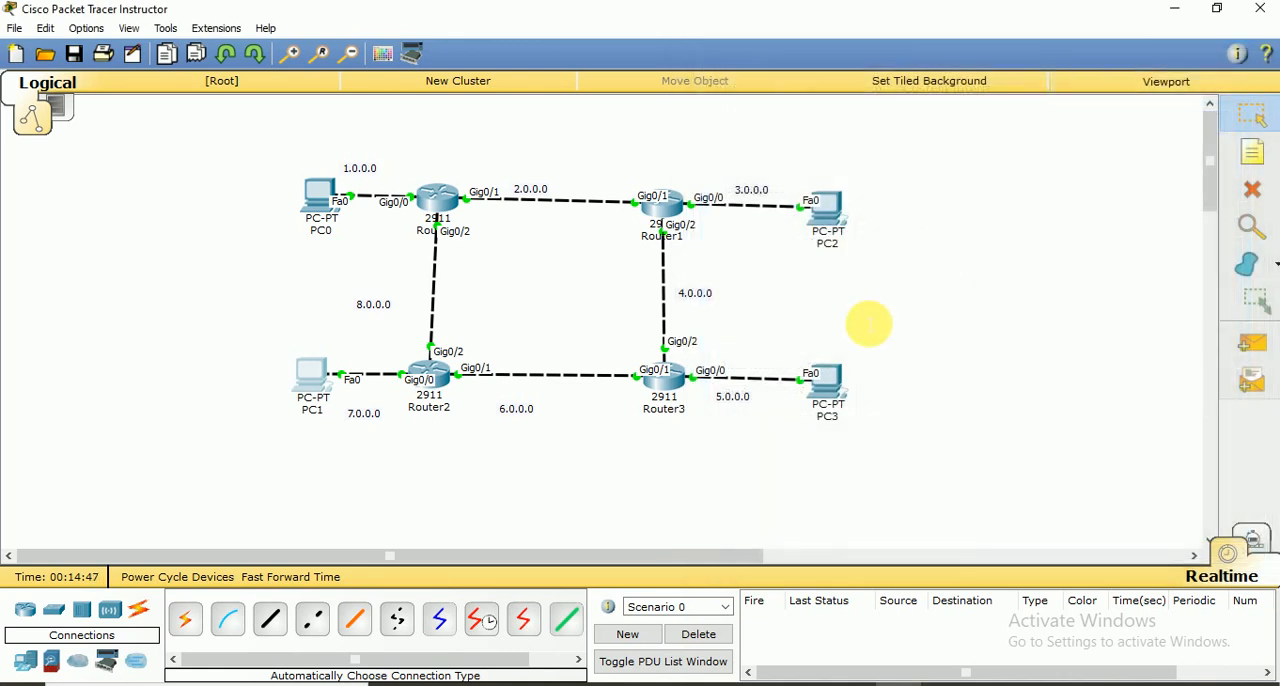
Set PC3's static IP address to 5.0.0.254 with subnet mask 255.0.0.0 in its IP configuration
click(838, 383)
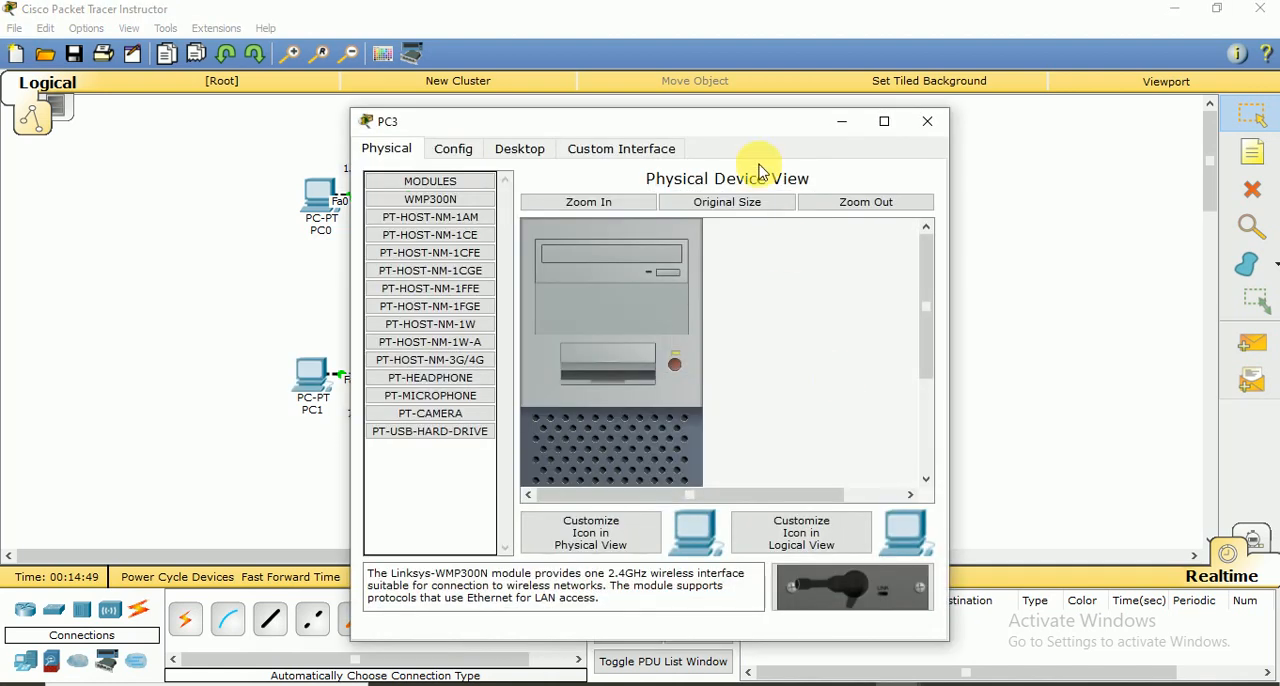
drag(753, 131, 1138, 58)
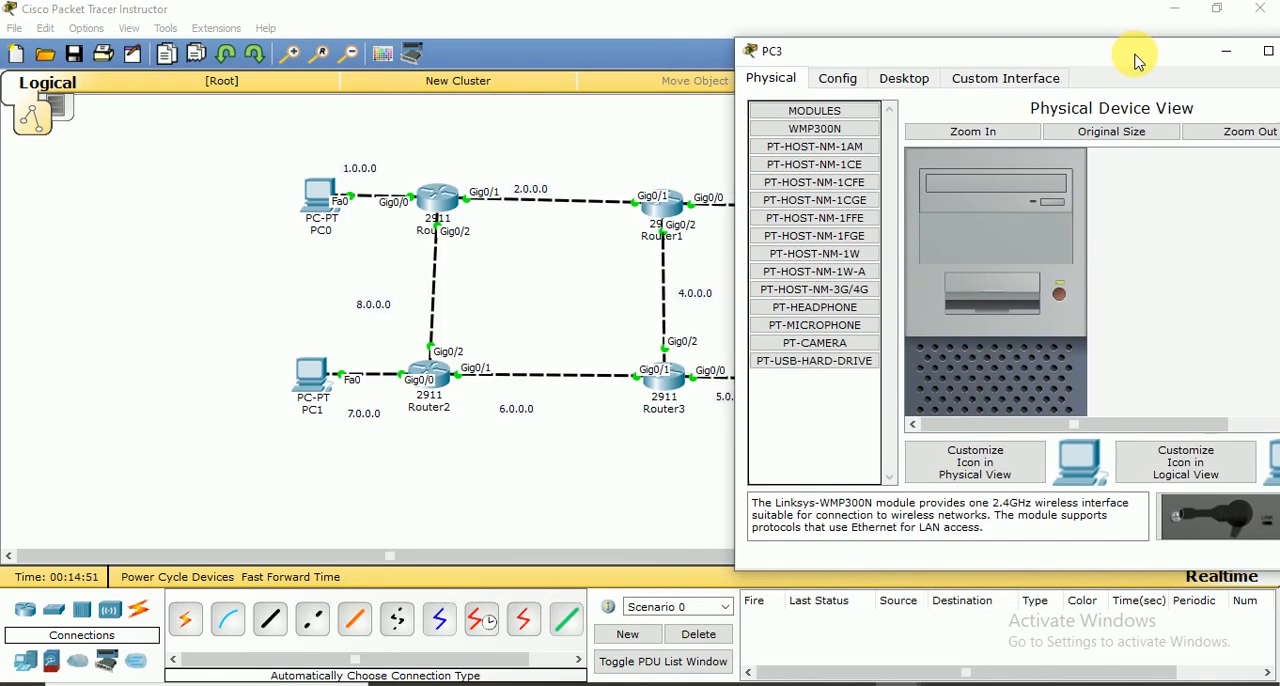
click(908, 78)
click(793, 183)
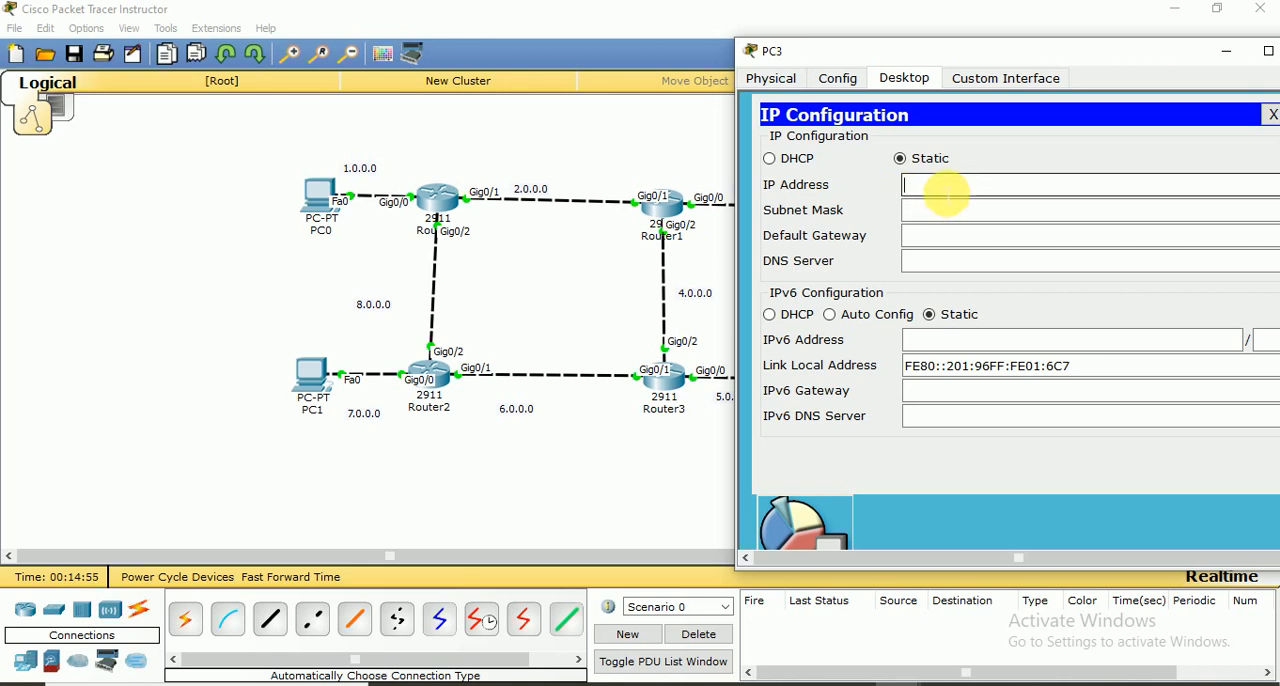
click(945, 192)
text(5.0.0.254)
click(947, 213)
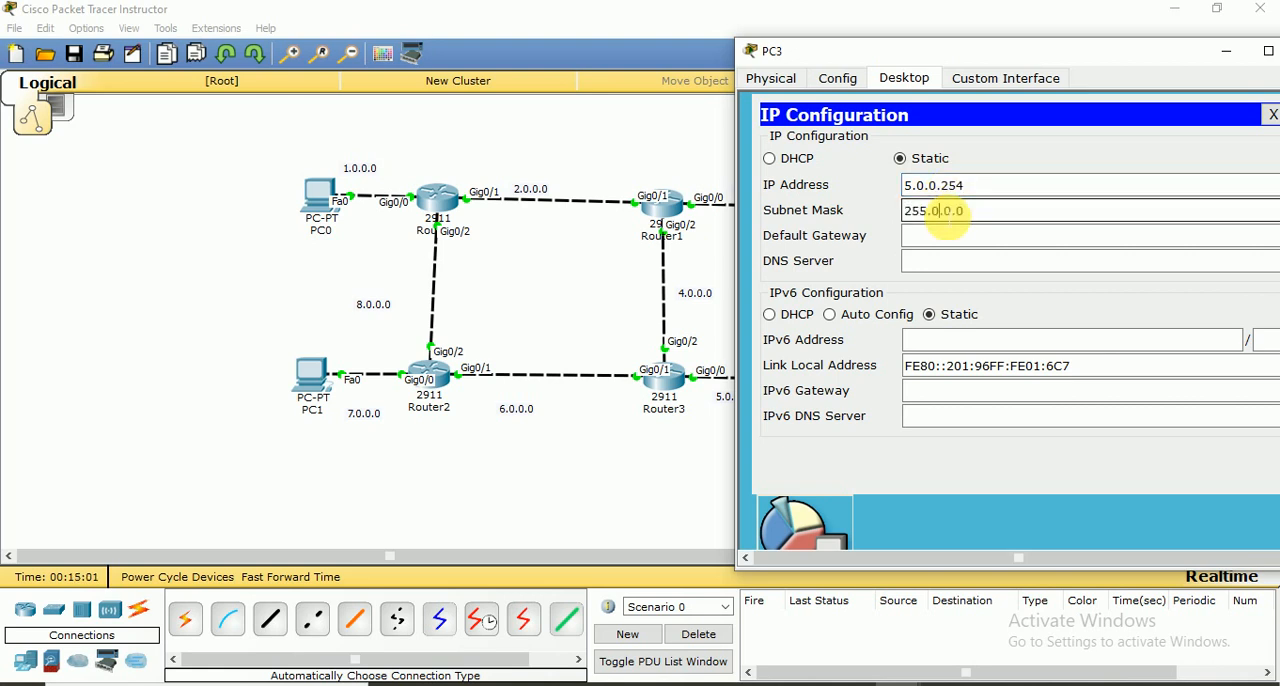
Set PC3's default gateway to 5.0.0.1 and close the PC's window
click(934, 240)
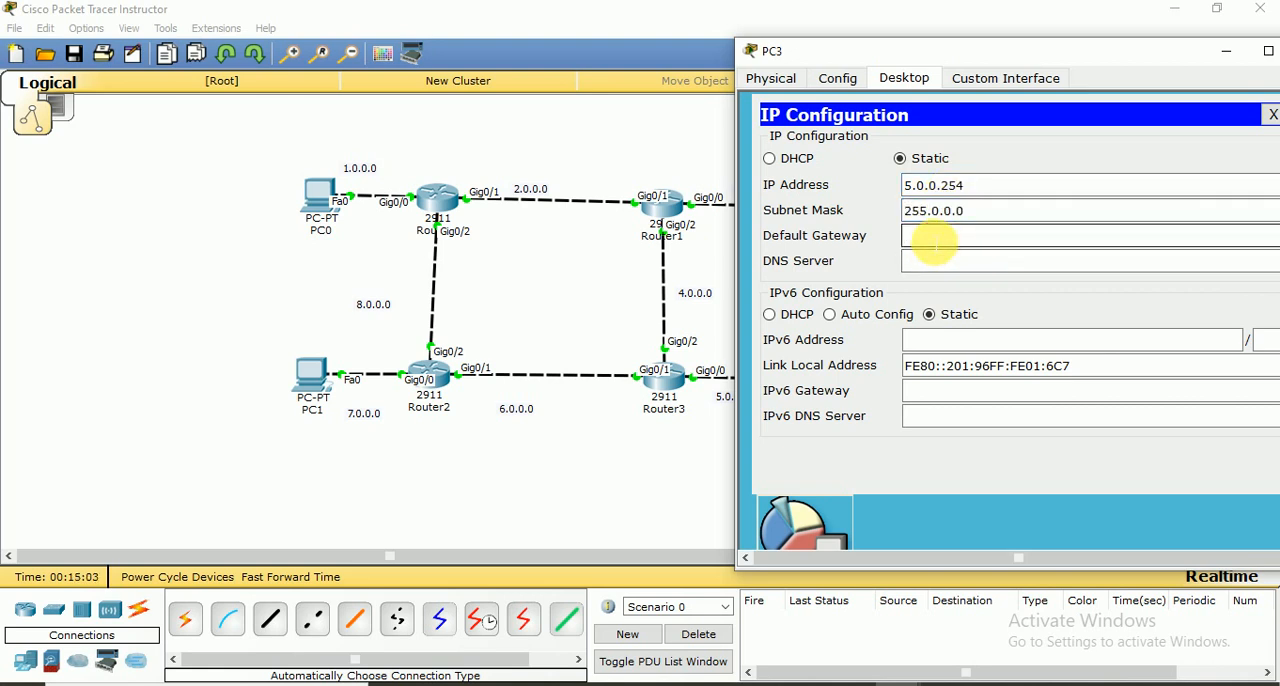
text(5.0.0.1)
click(950, 262)
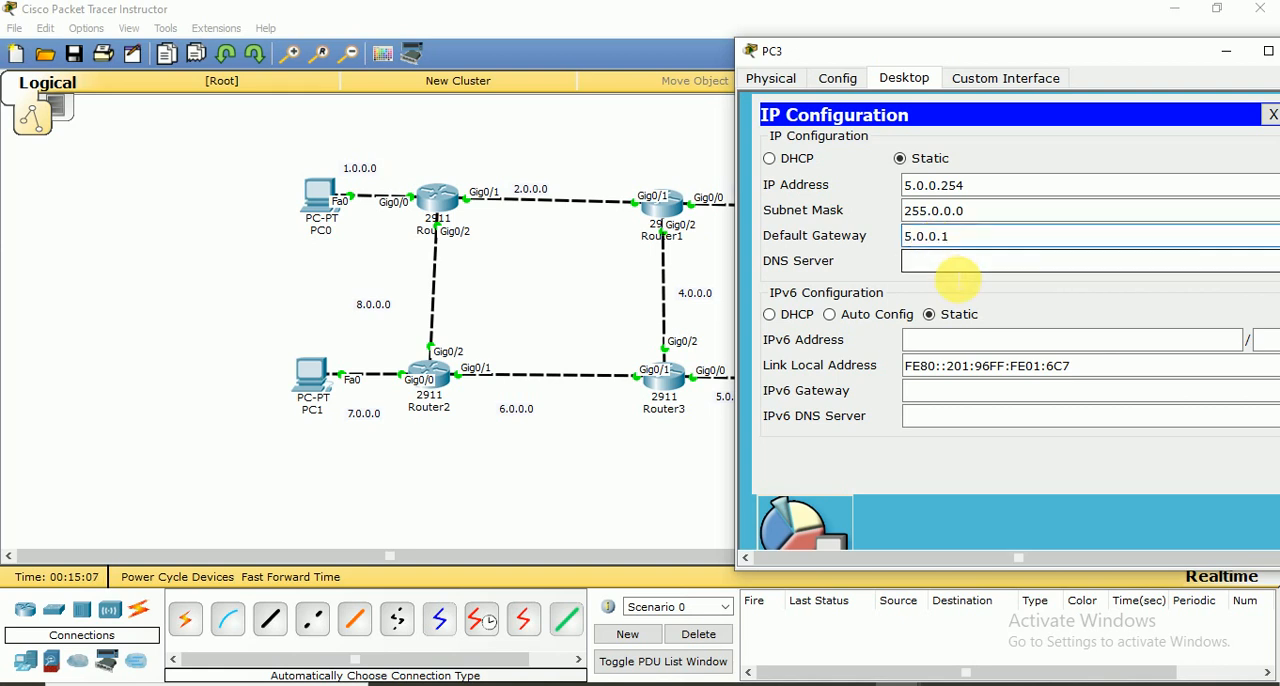
drag(1090, 64, 1016, 50)
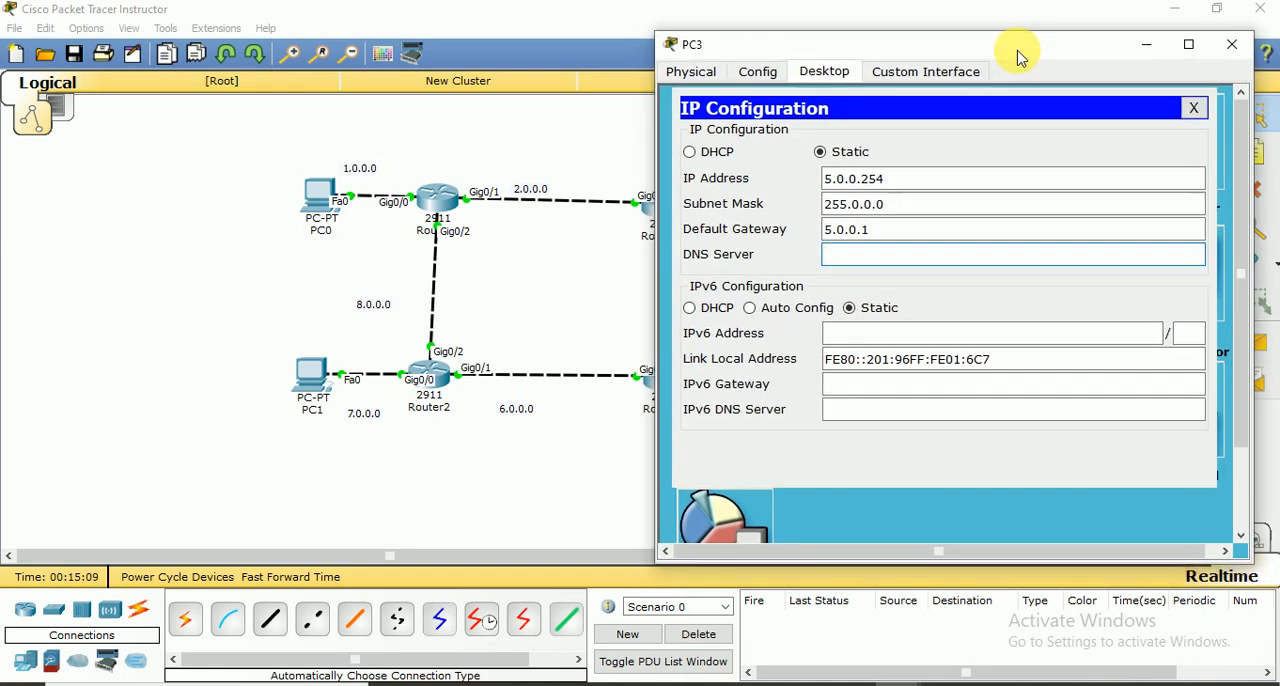
click(1236, 44)
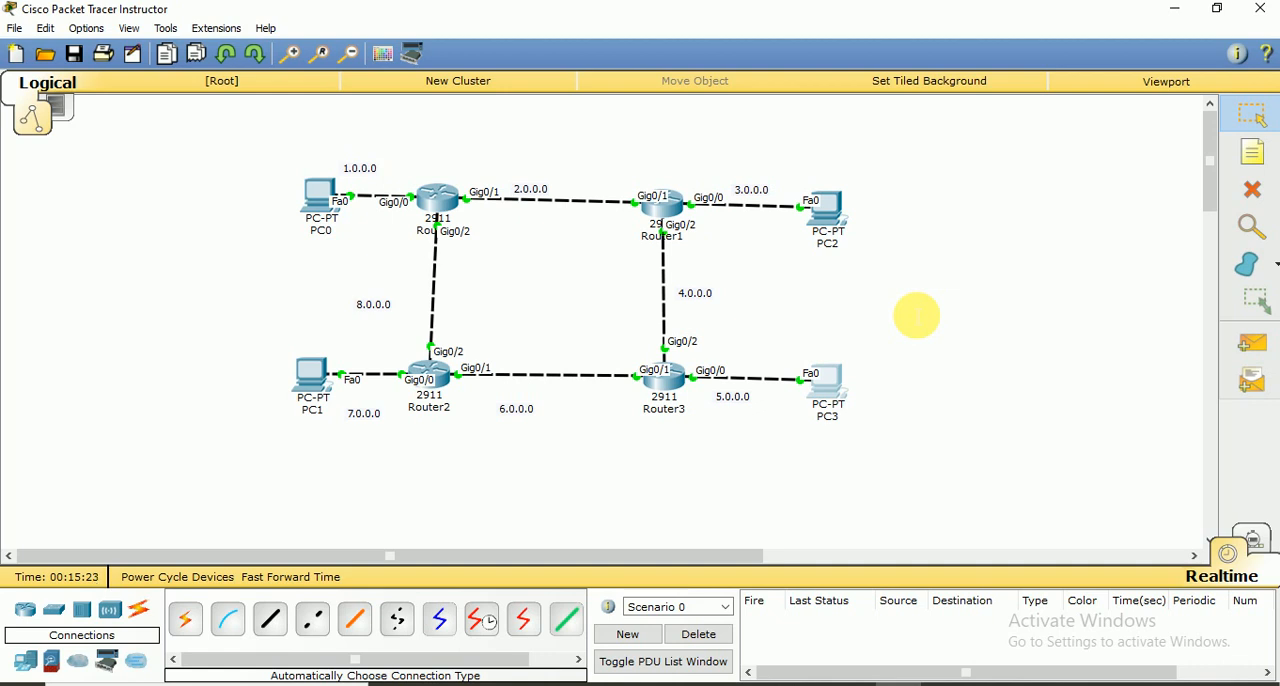
Open Router0's command line beside the topology and bring up a fresh global configuration prompt
click(437, 212)
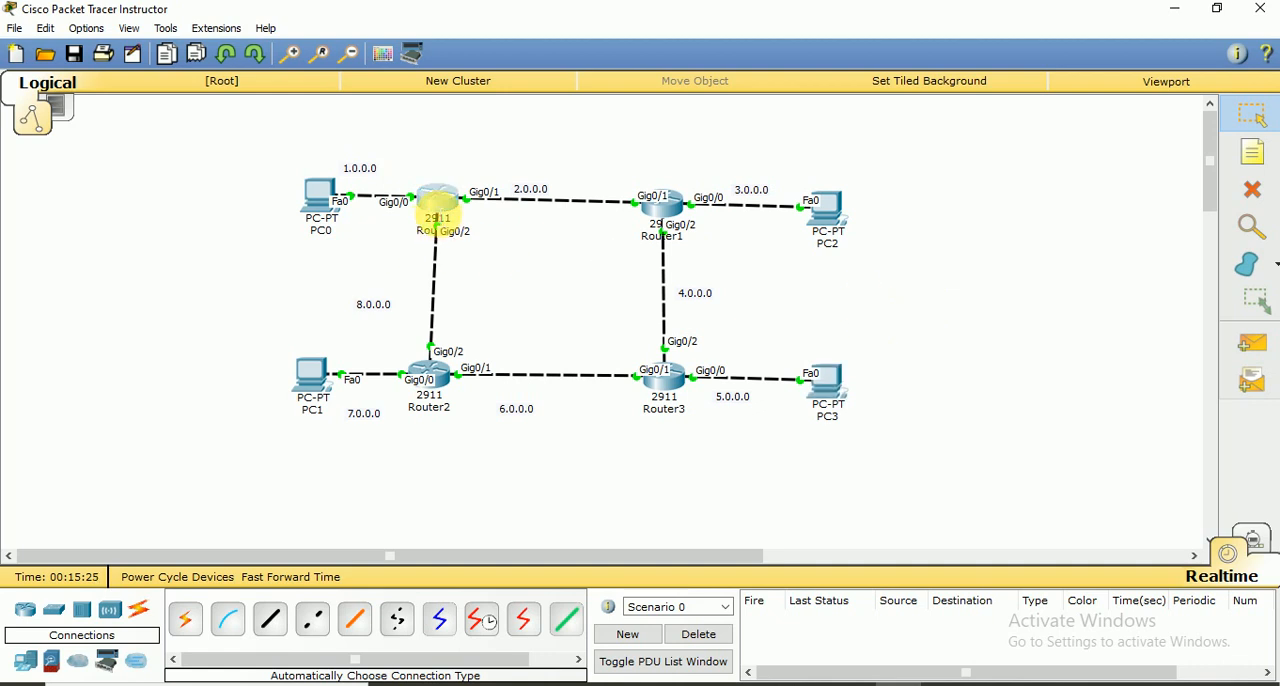
drag(628, 123, 943, 3)
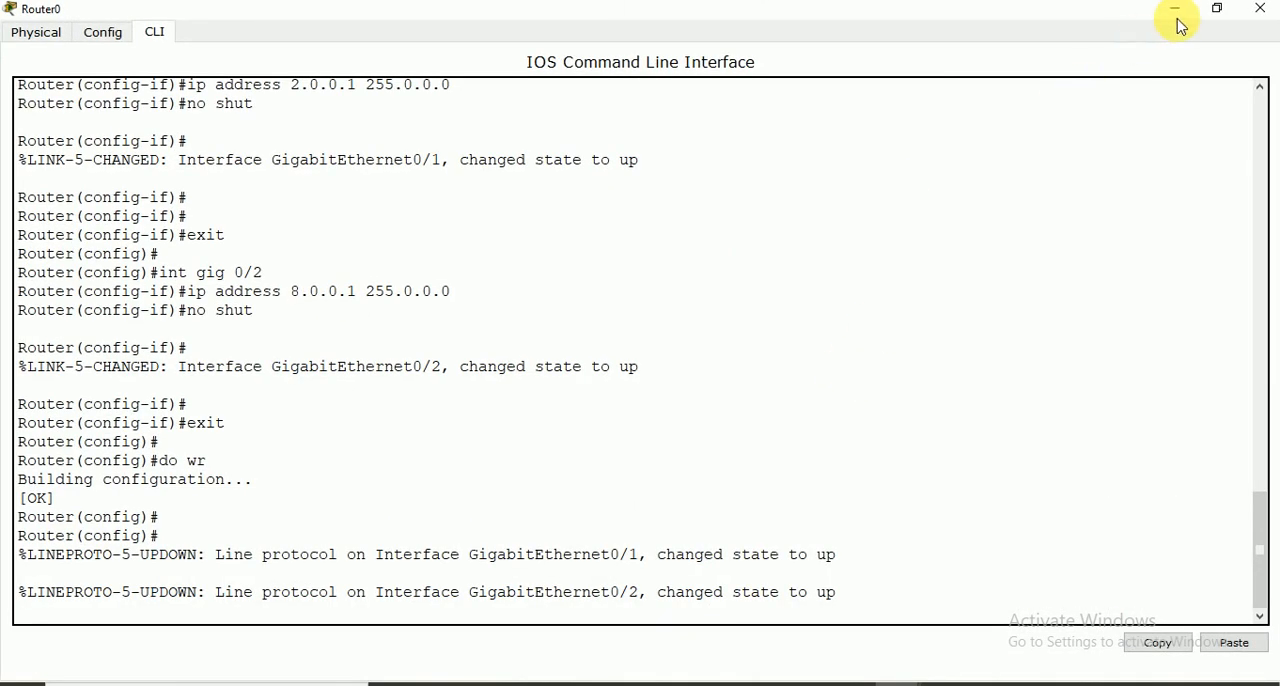
click(1216, 18)
drag(686, 124, 939, 20)
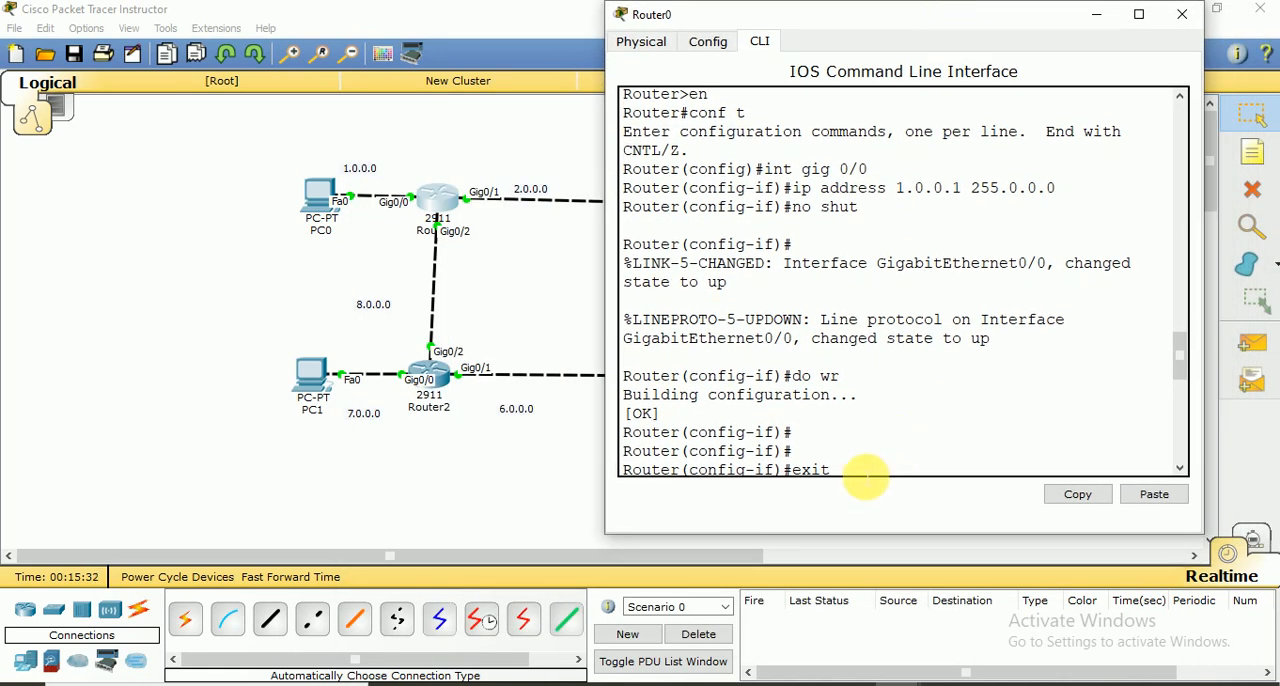
drag(1177, 349, 1178, 434)
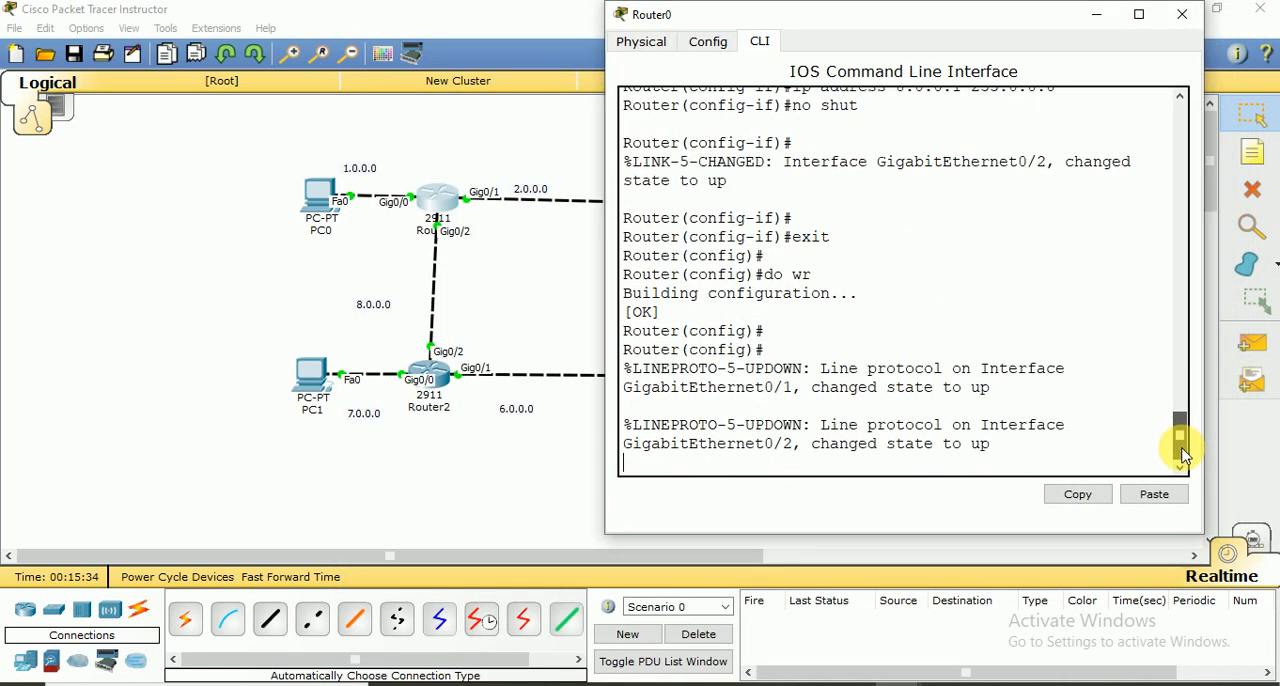
key(Return)
key(Return)
key(Return)
key(Return)
key(Return)
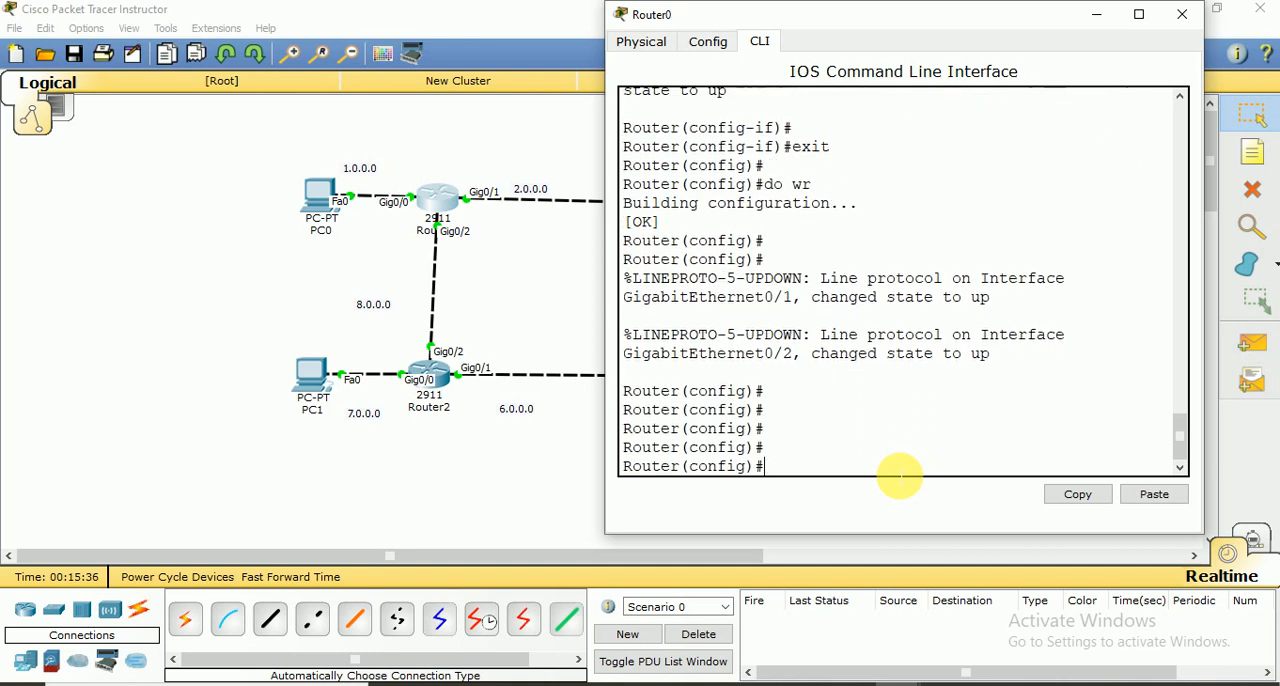
Query the router eigrp command's options on Router0 and enable EIGRP with autonomous system number 100
text(router eigrp)
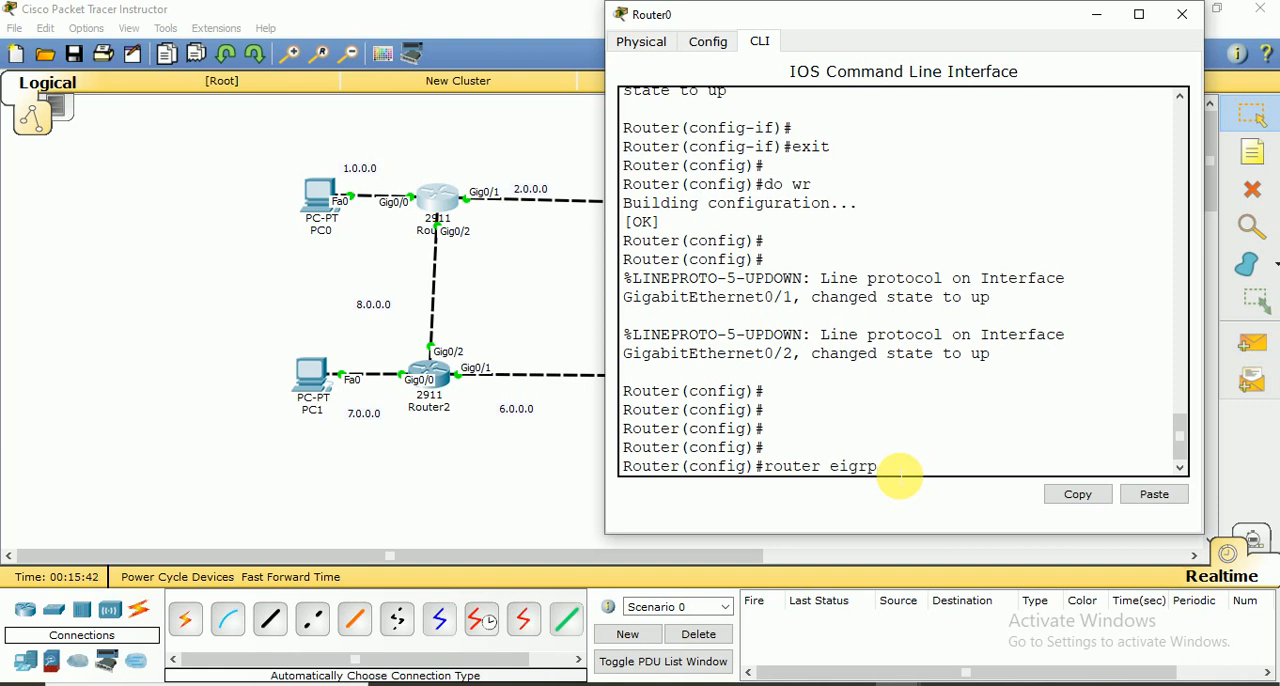
text( ?)
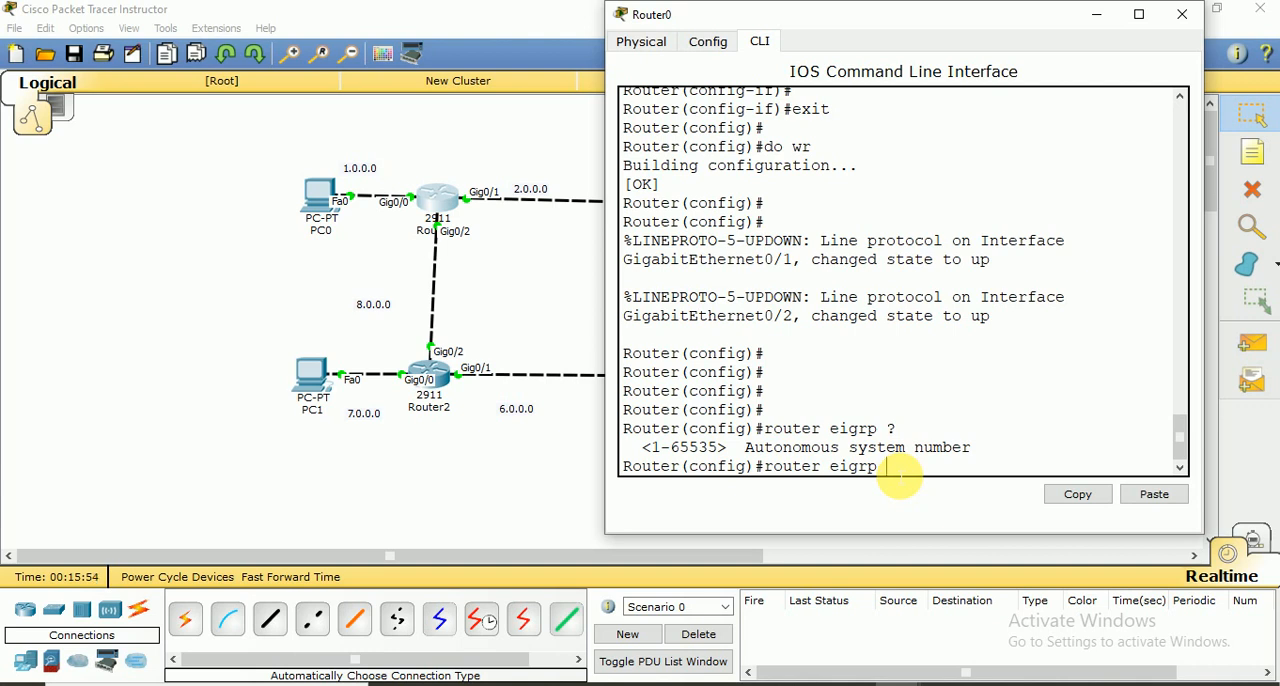
text(100)
key(Return)
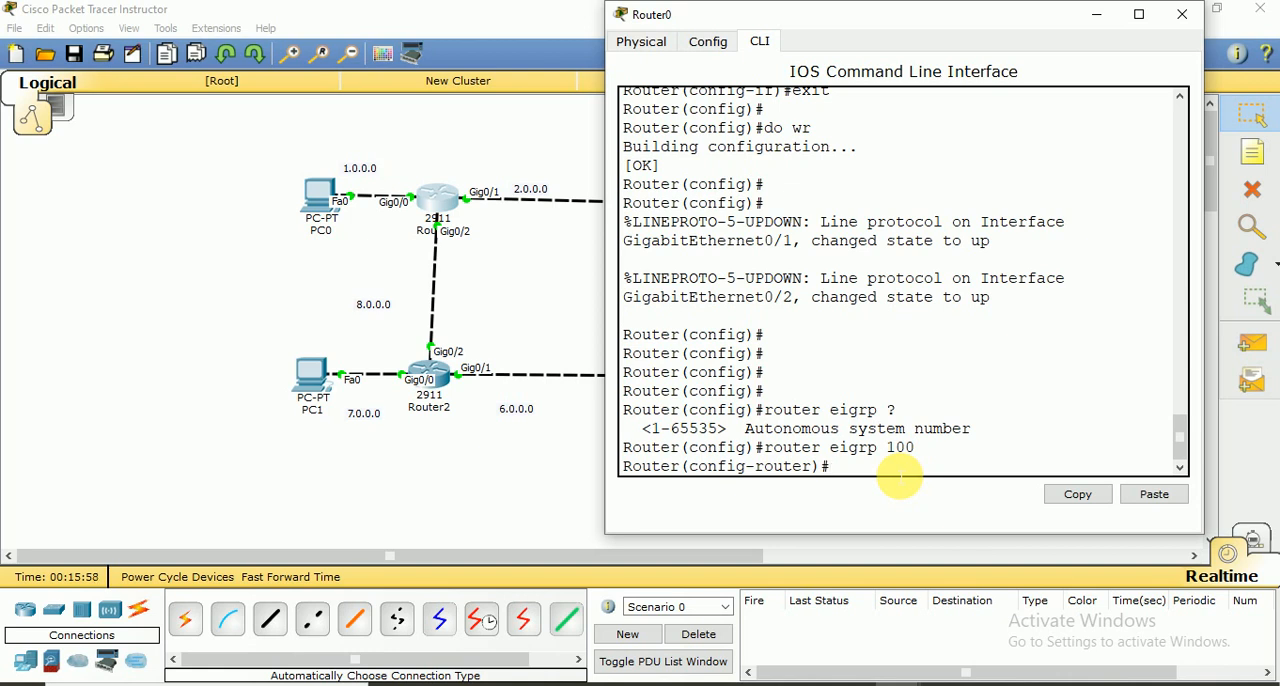
Display Router0's directly connected routes with do show ip route conn from the EIGRP configuration mode
text(fo)
key(BackSpace)
key(BackSpace)
text(do show ip route )
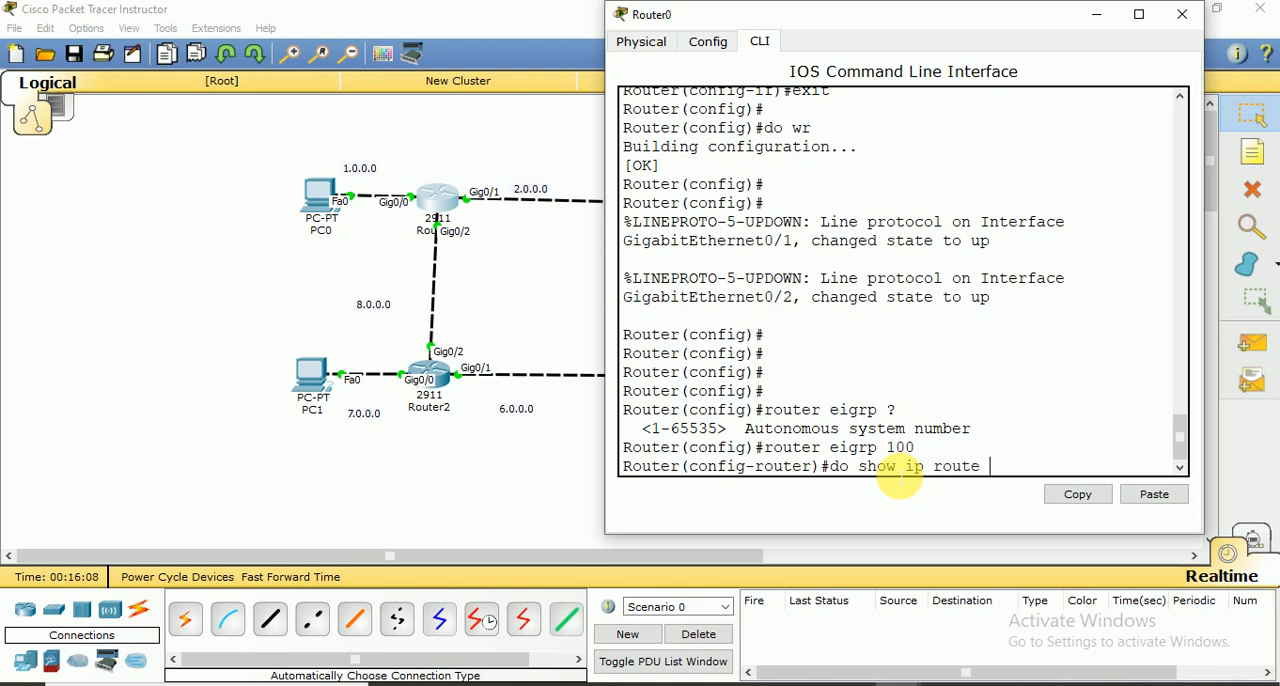
text(conn)
key(Return)
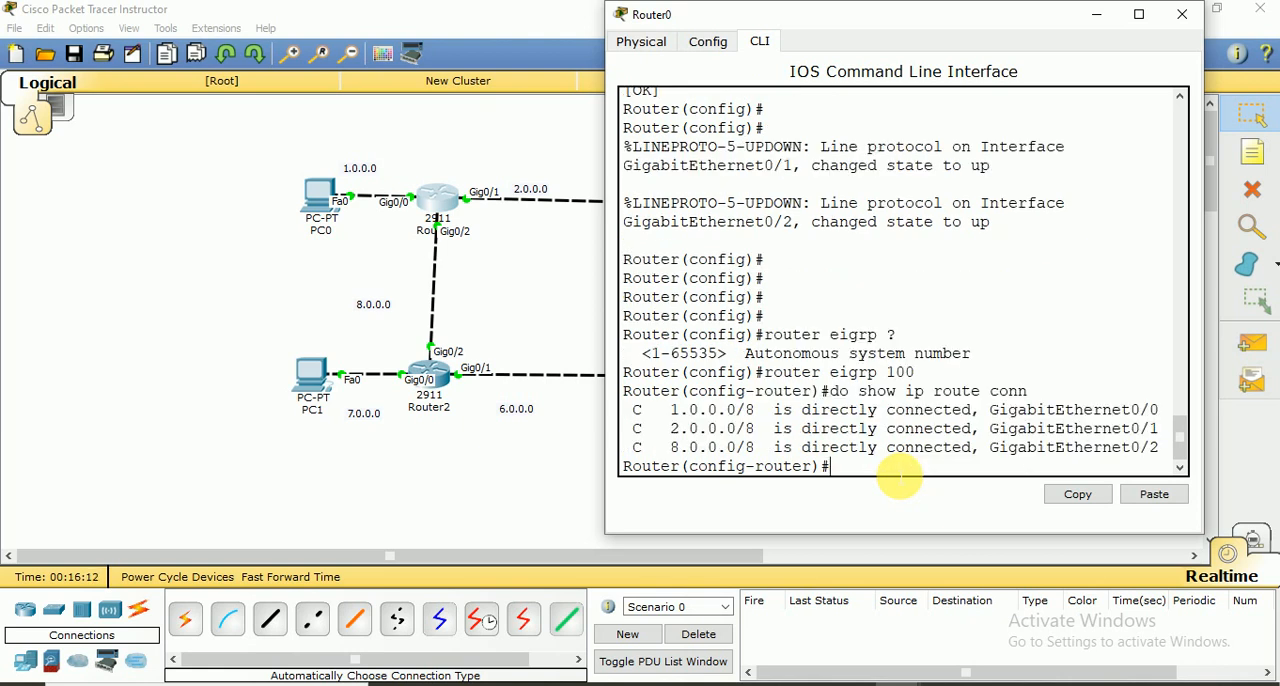
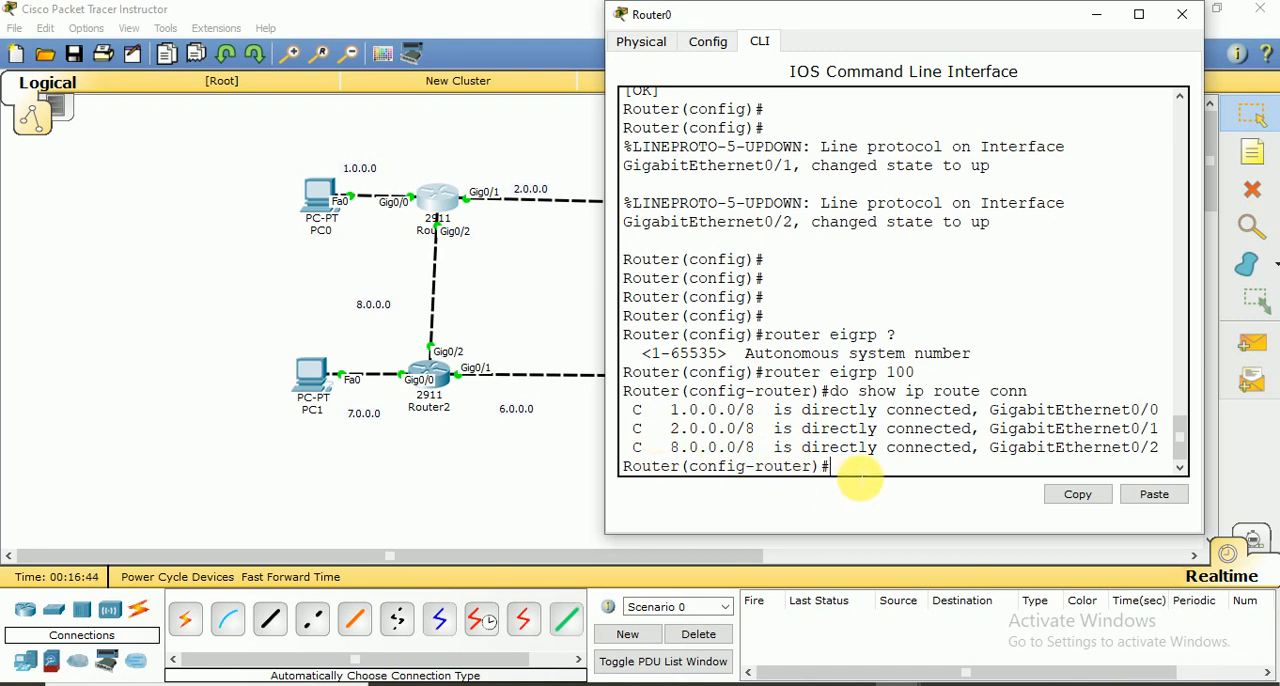
Advertise network 1.0.0.0 with wildcard mask 0.255.255.255 in Router0's EIGRP configuration
text(network 1.0.0)
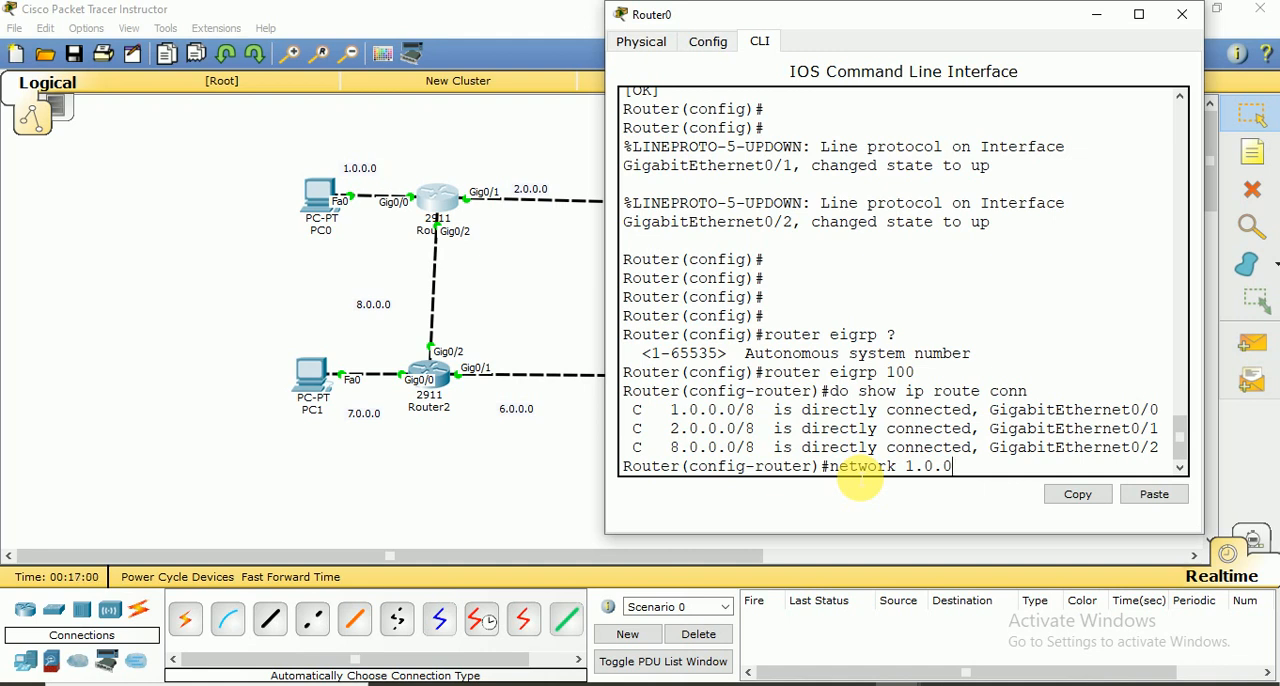
text(.0)
click(989, 470)
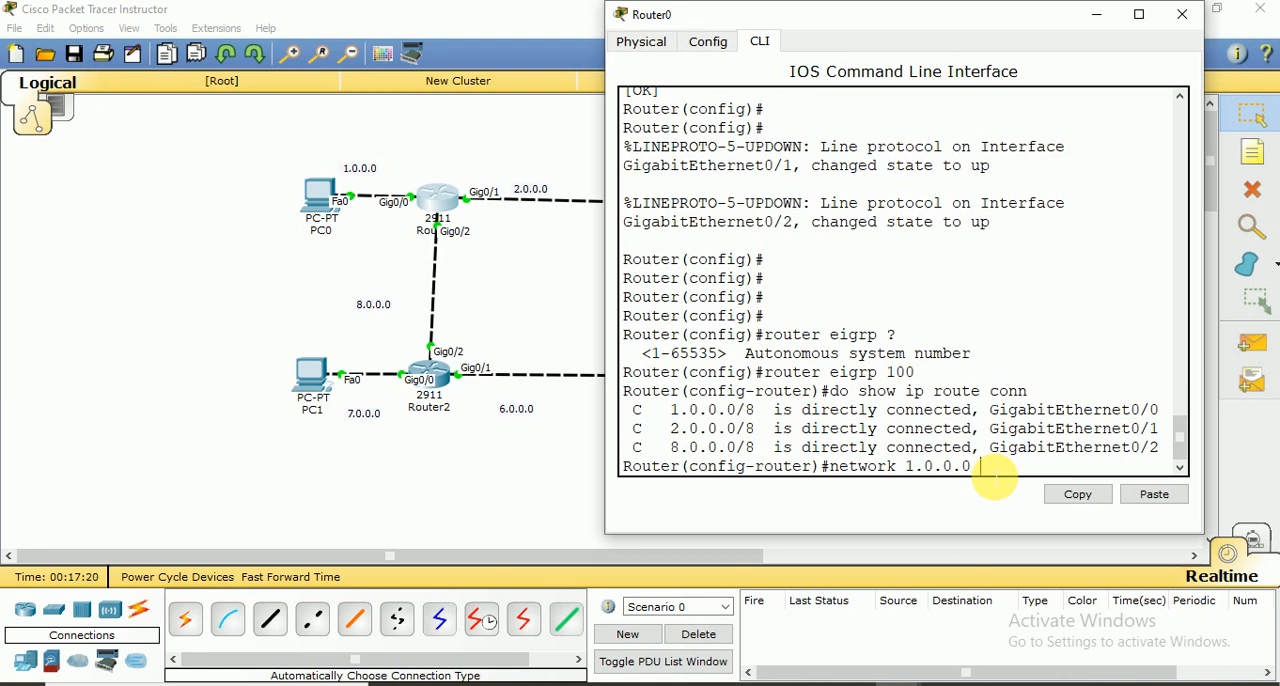
text(0.255.255.255)
key(Return)
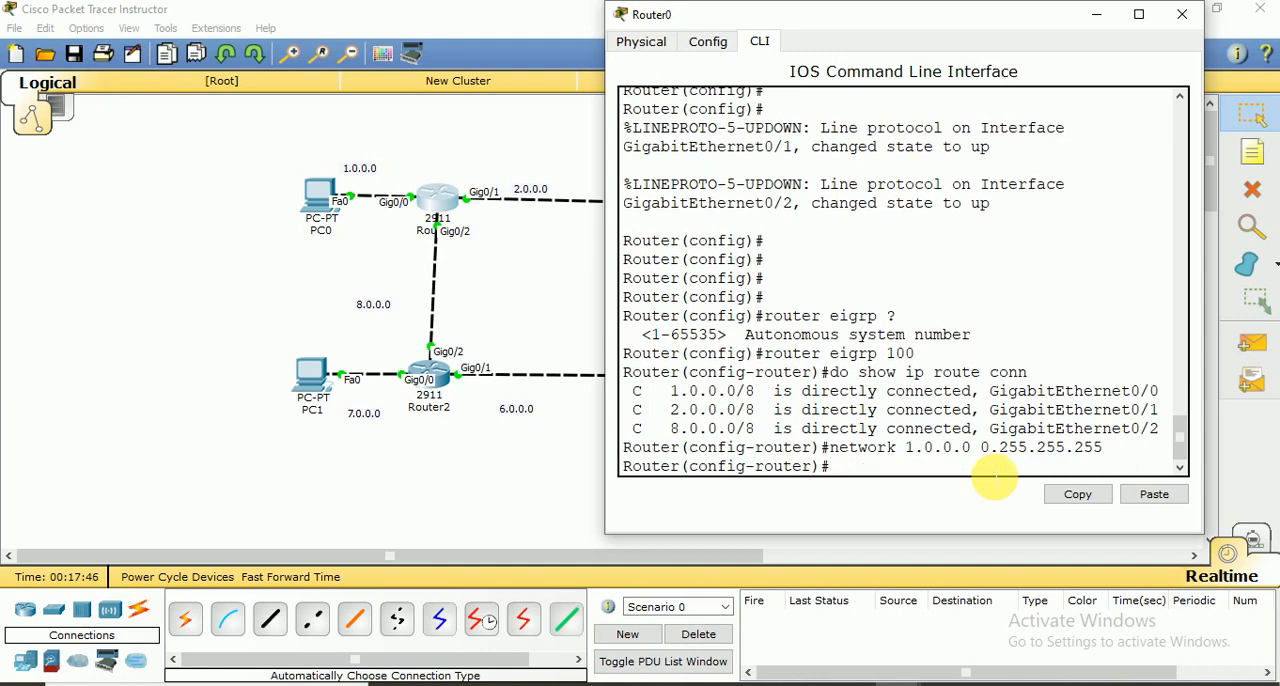
Advertise networks 2.0.0.0 and 8.0.0.0 on Router0, each with wildcard mask 0.255.255.255
key(Up)
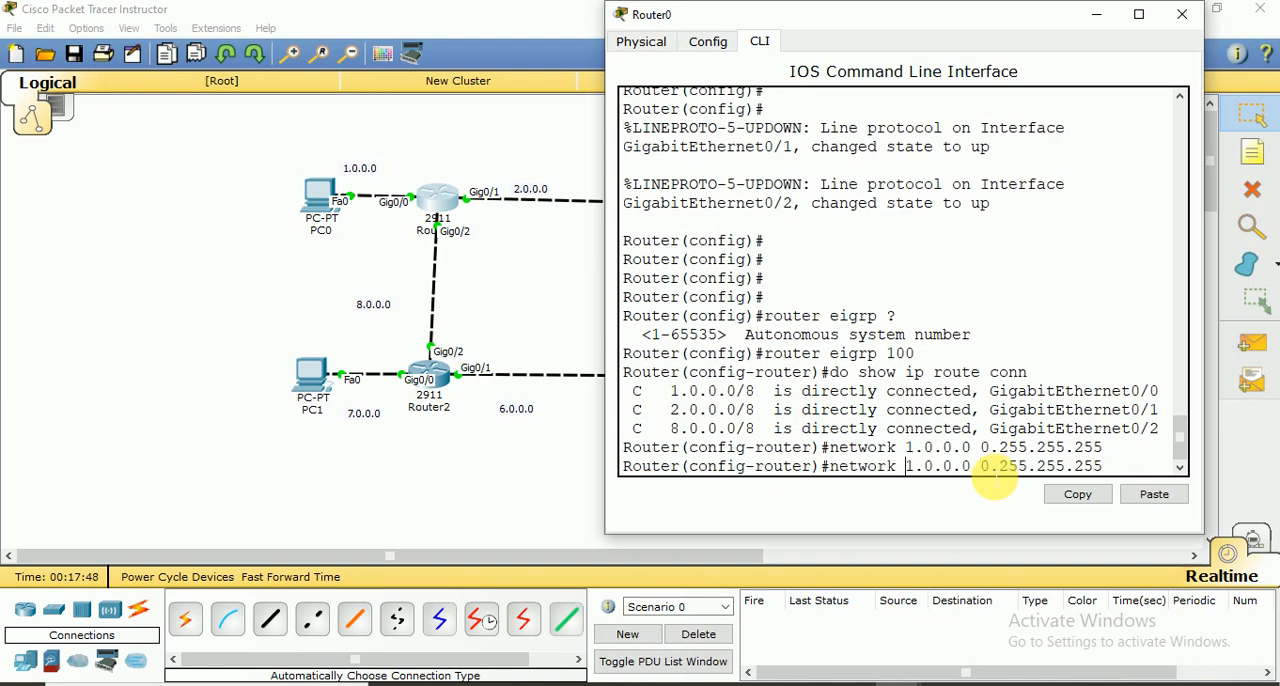
key(BackSpace)
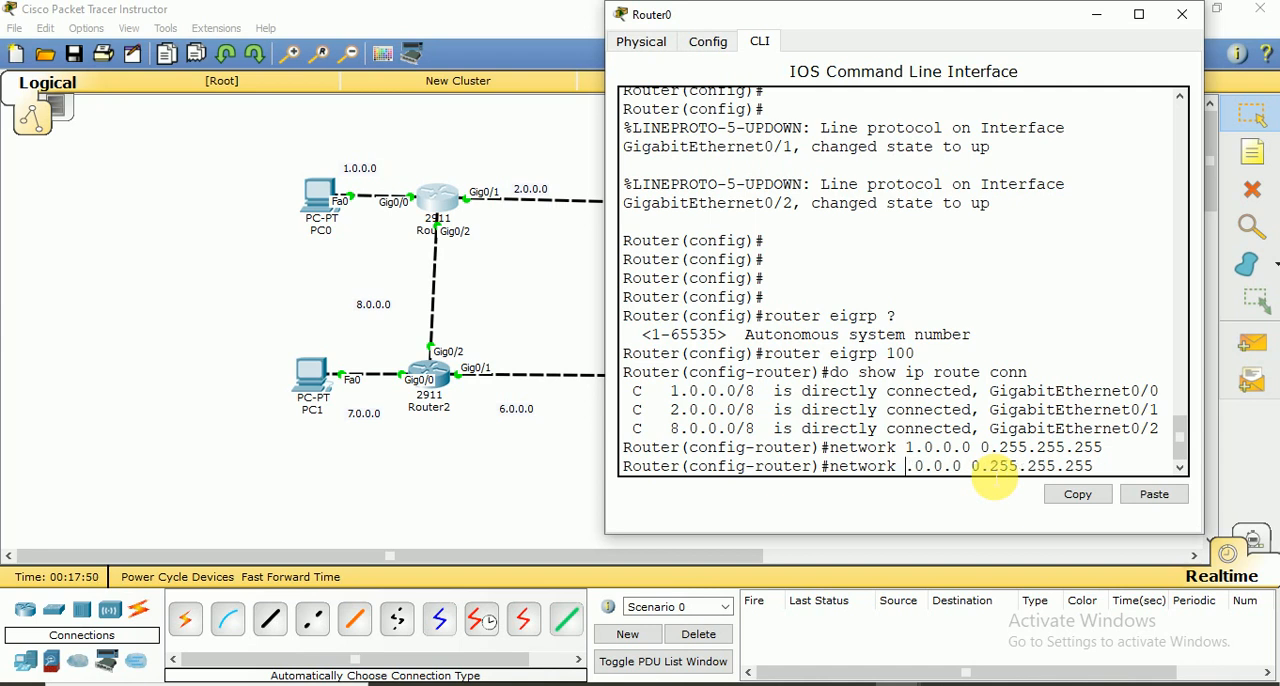
text(2)
key(Return)
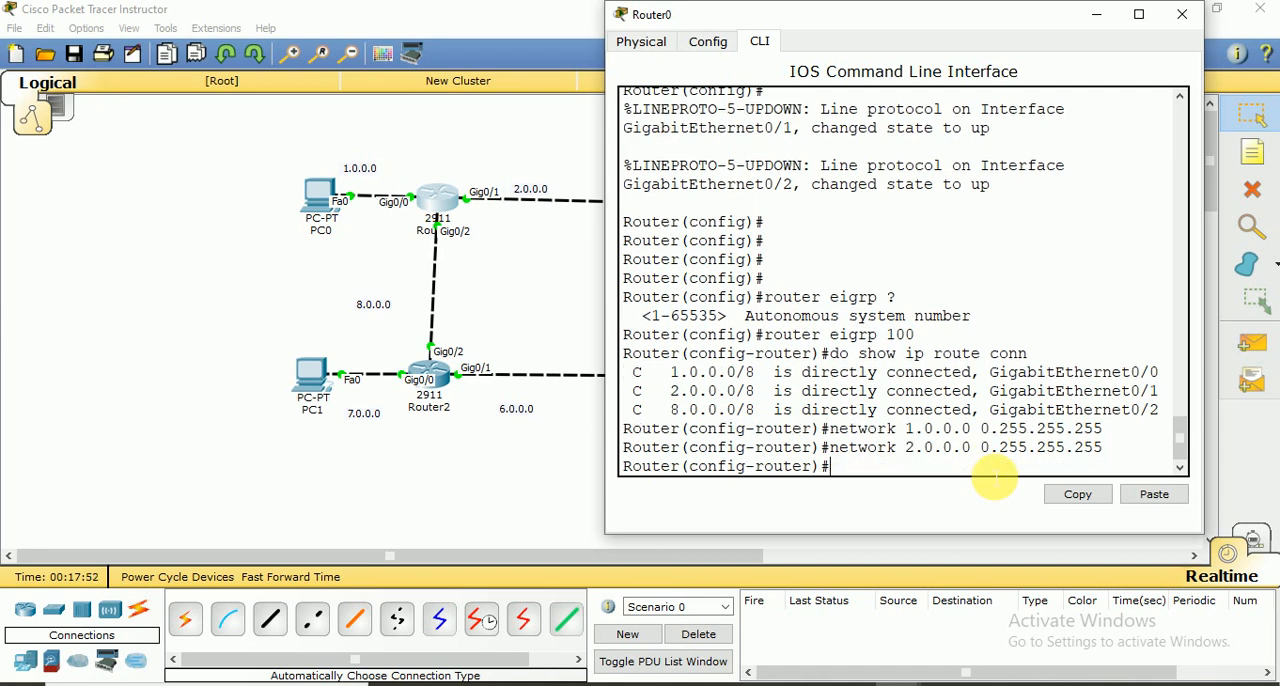
key(Up)
key(Left)
key(Left)
key(Left)
key(Left)
key(Left)
key(Left)
key(Left)
key(Left)
key(Left)
key(Left)
key(Left)
key(Left)
key(Left)
key(Left)
key(Left)
key(Left)
key(Left)
key(Left)
key(Left)
key(Left)
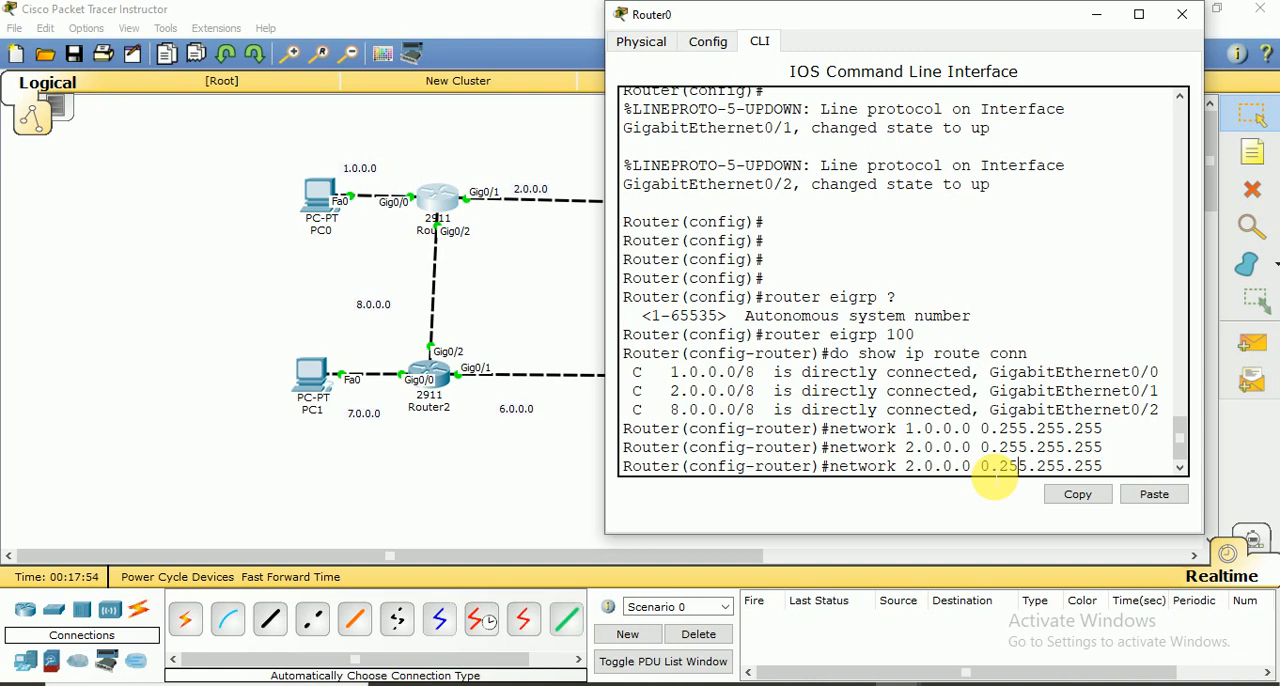
key(BackSpace)
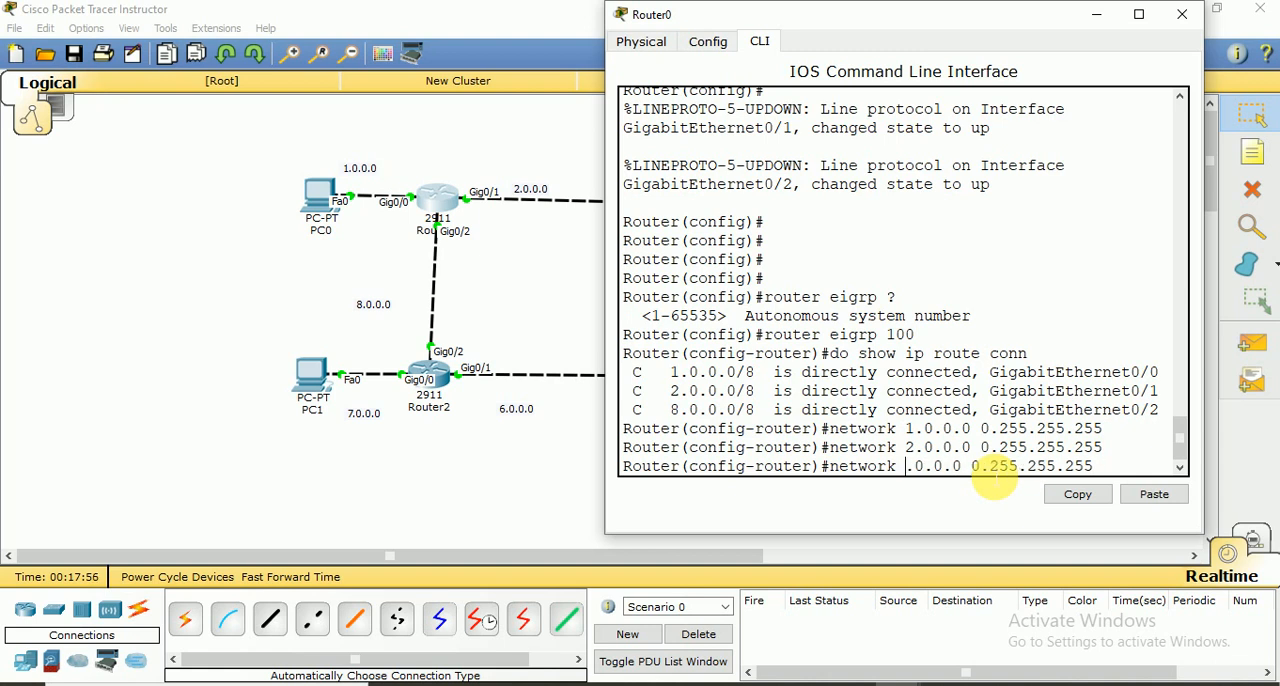
text(8)
key(Return)
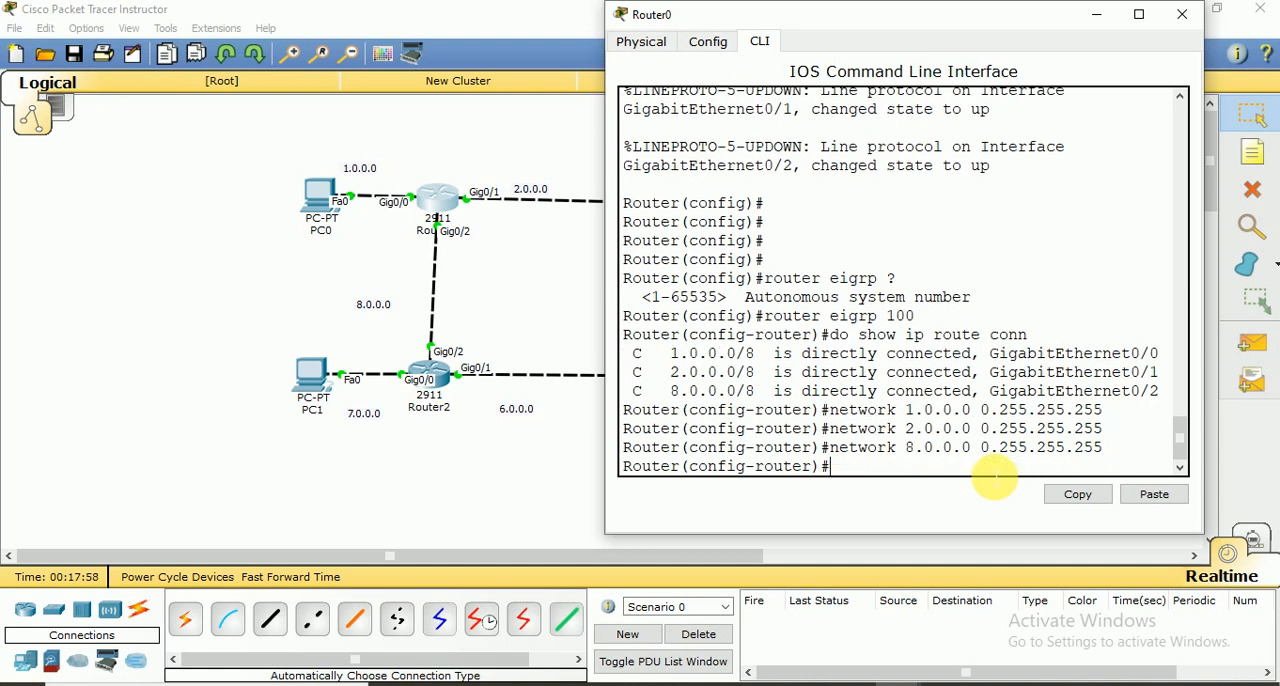
Enter no auto summary for Router0's EIGRP process and exit back to global configuration mode
text(no auto summary)
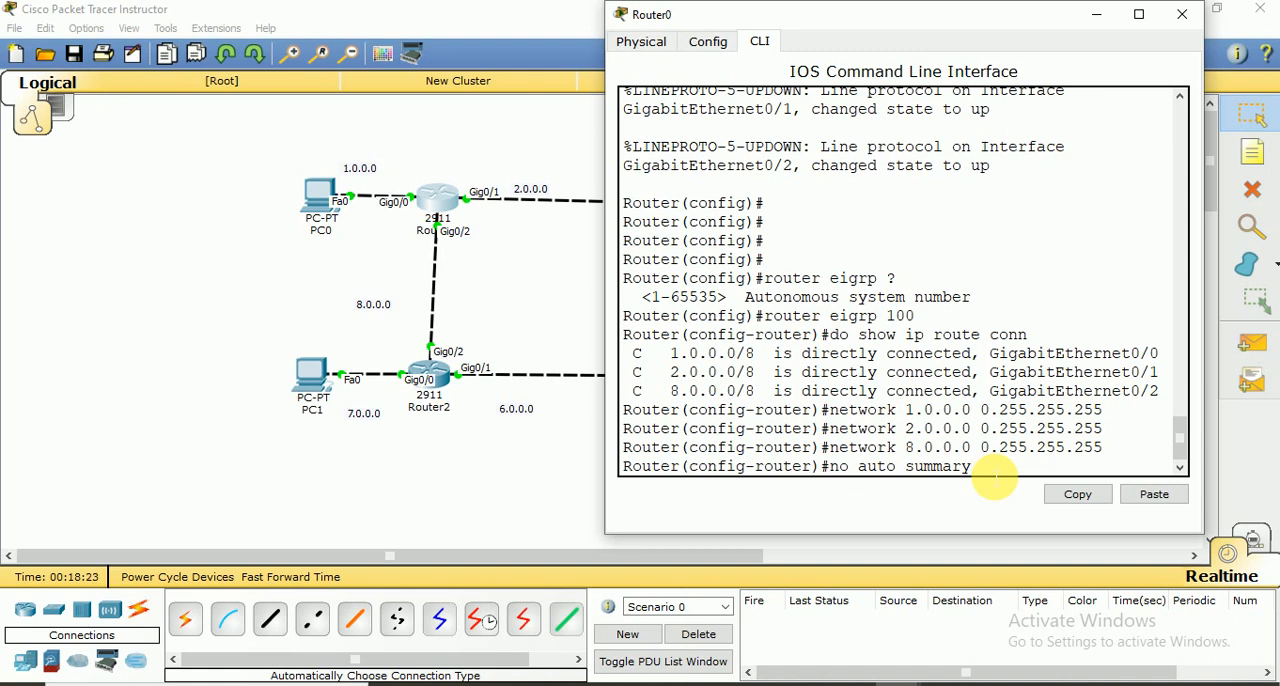
key(Return)
text(er(config-router)#e)
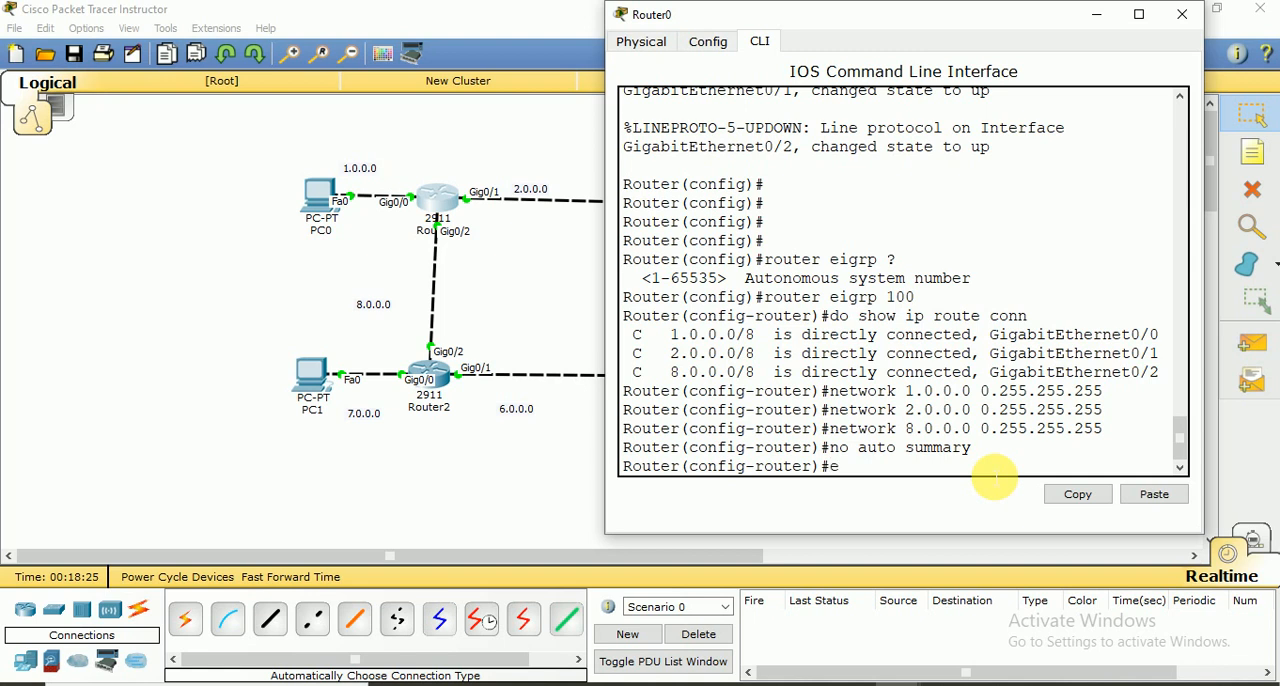
text(xit)
key(Return)
Save Router0's configuration with do wr and close its window
key(Return)
text(do)
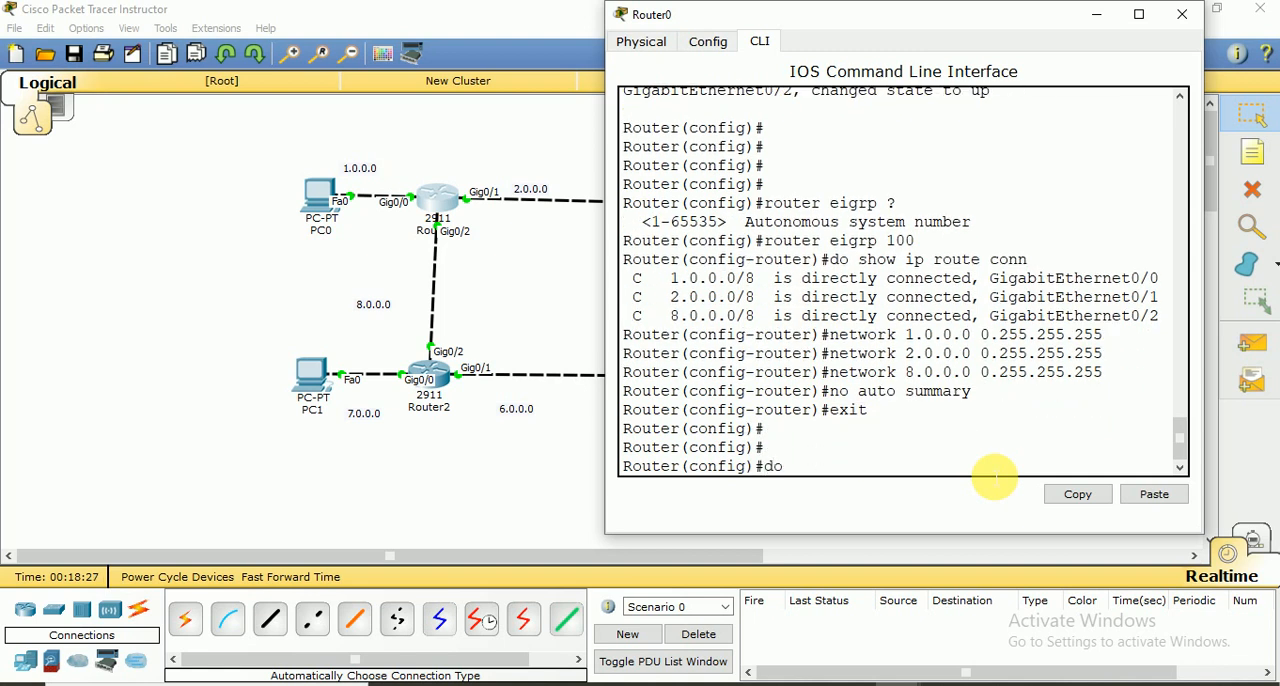
text( wr)
key(Return)
key(Return)
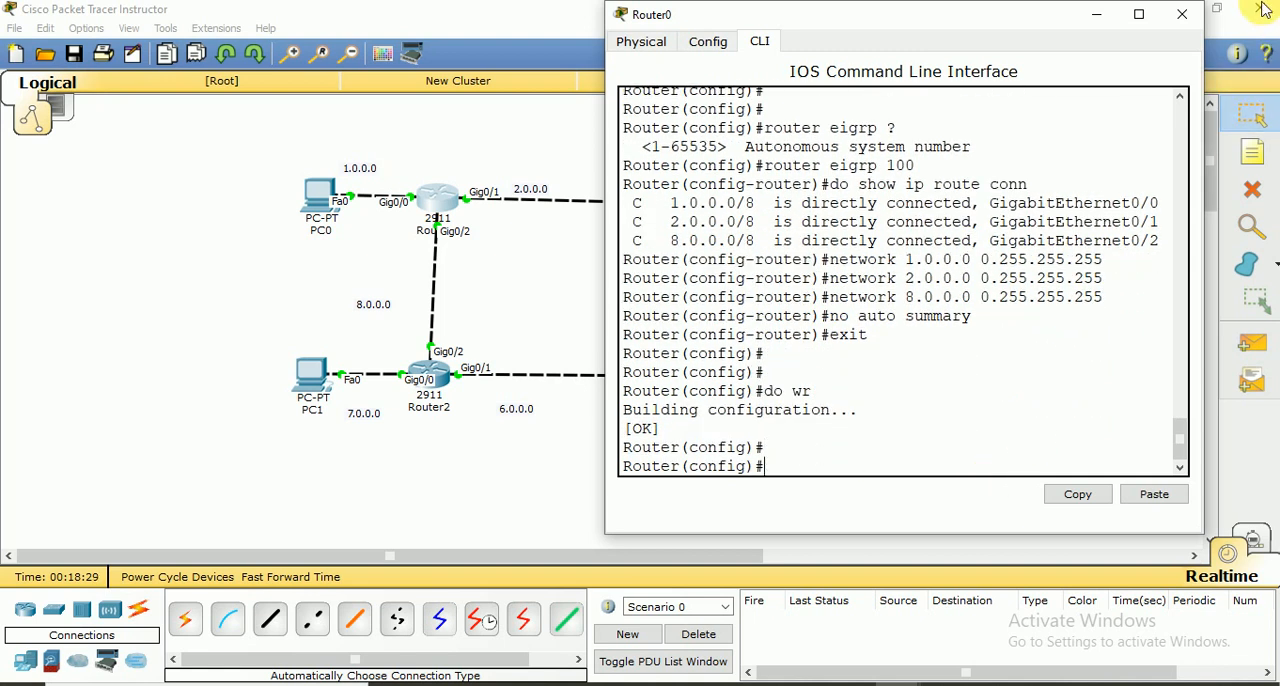
click(1182, 14)
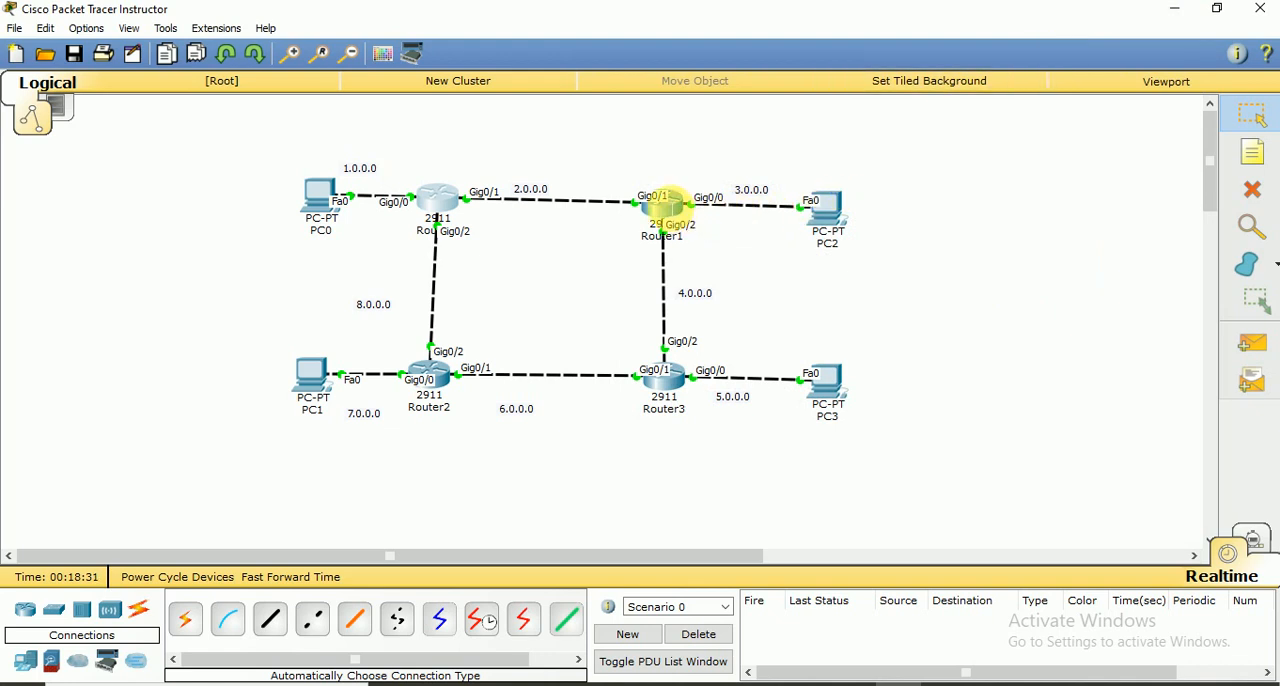
Open Router1's command line beside the topology and enable EIGRP with autonomous system number 100
click(667, 204)
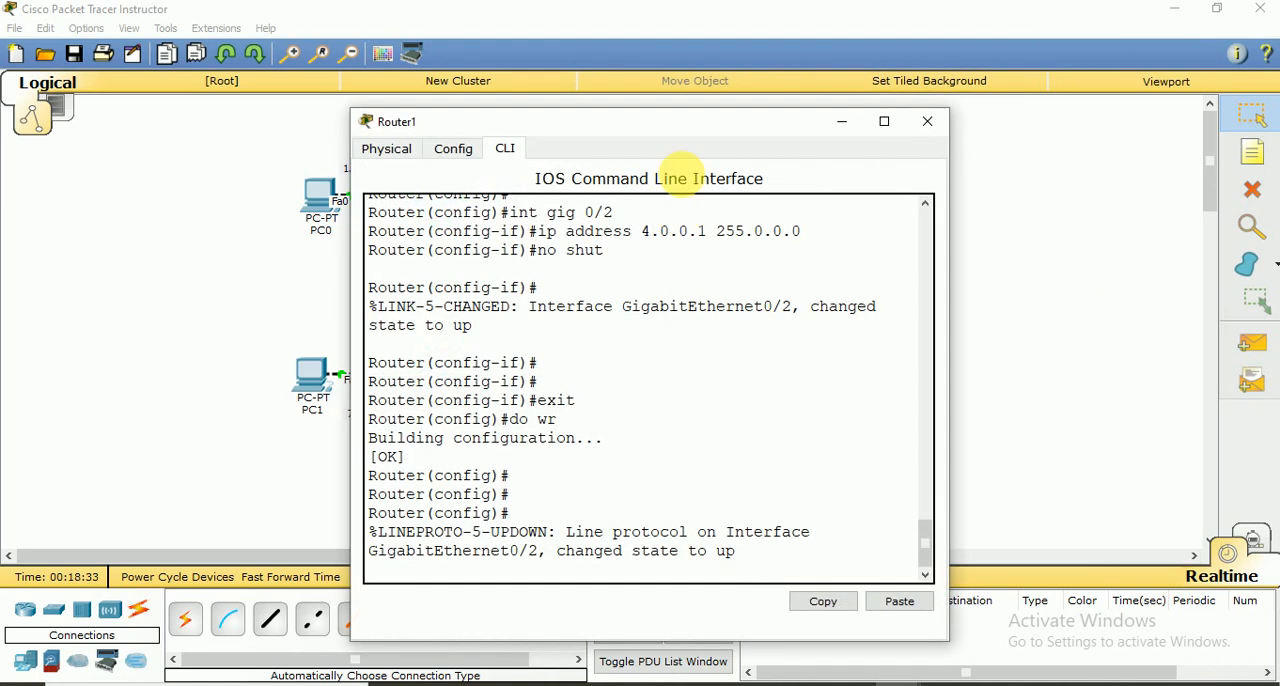
drag(690, 128, 1058, 50)
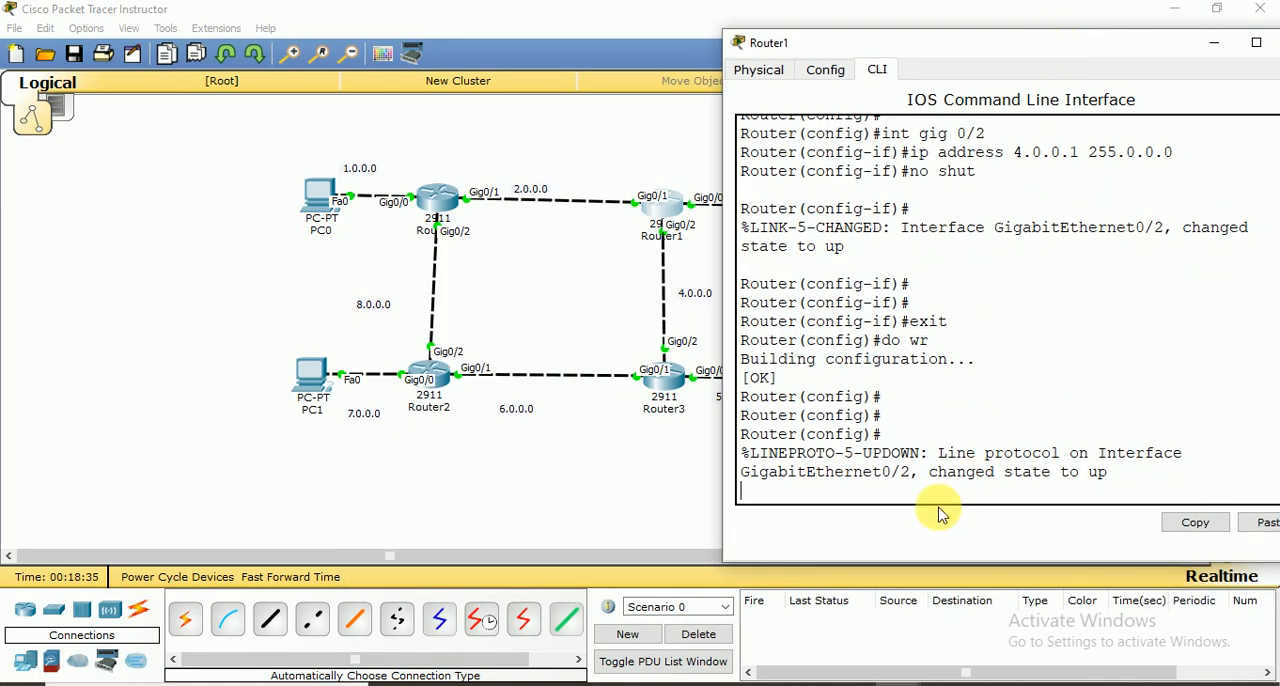
key(Return)
key(Return)
key(Return)
key(Return)
key(Return)
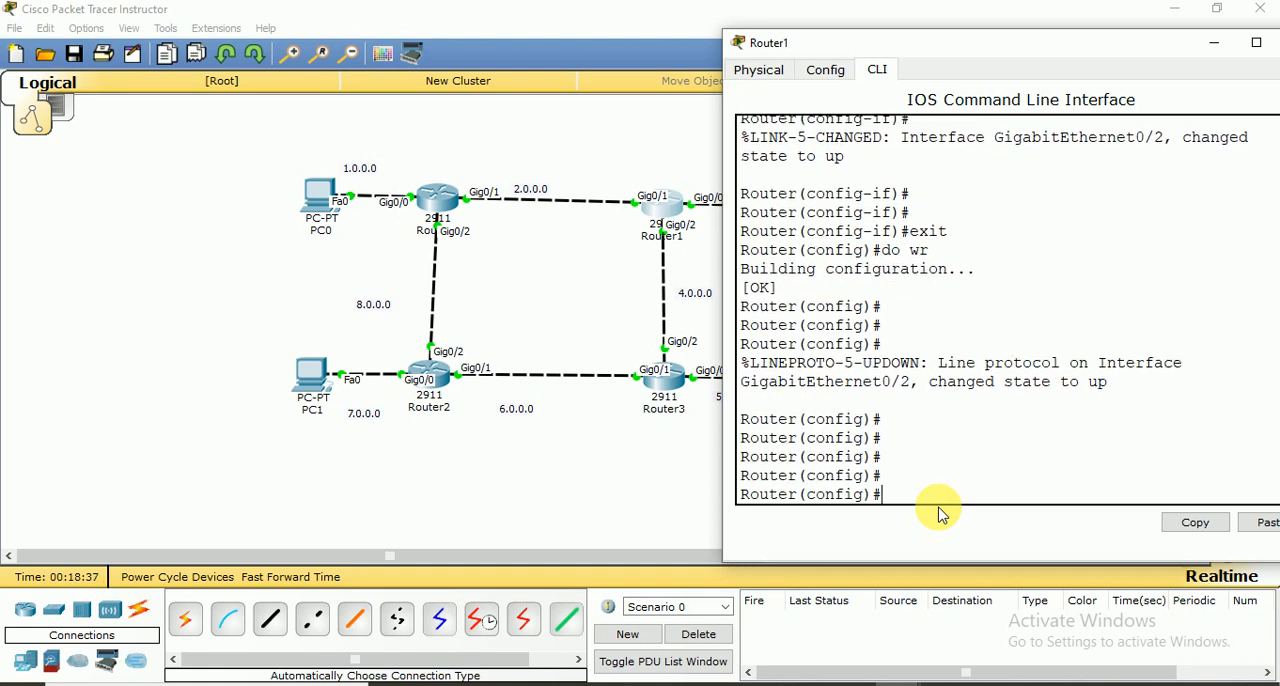
text(router eigrp 100)
key(Return)
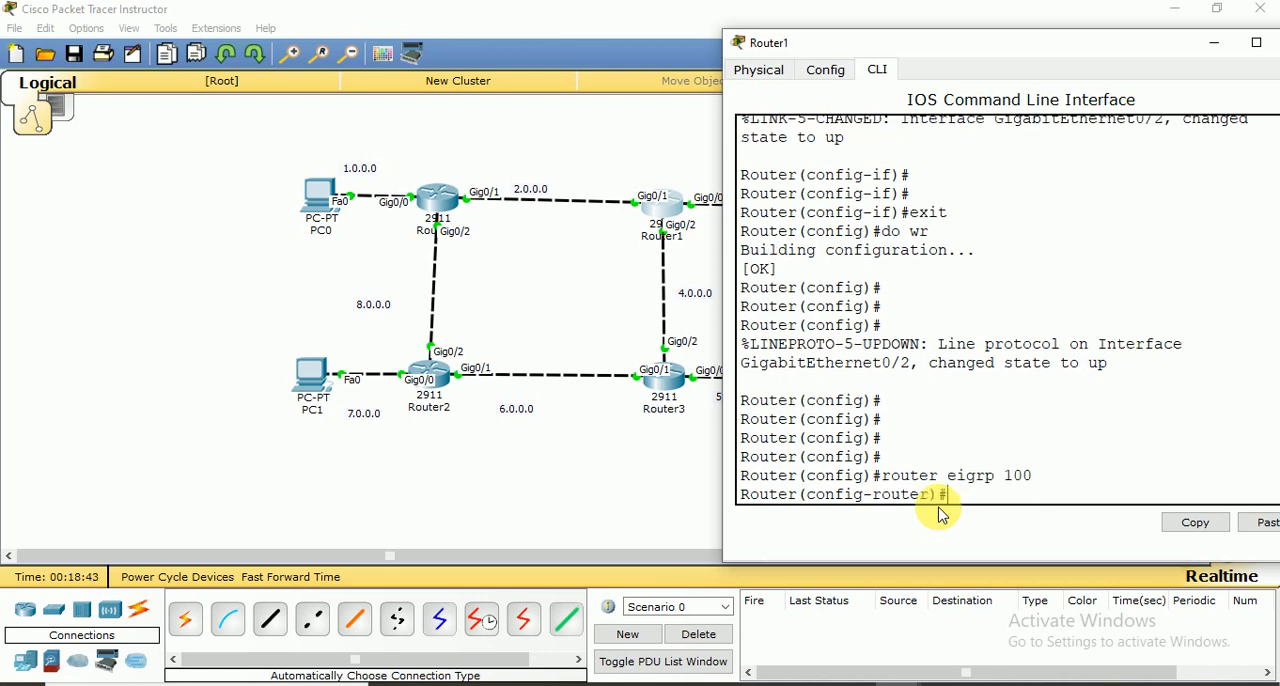
Display Router1's directly connected routes with do show ip route conn from the EIGRP configuration mode
text(do show ip route conn)
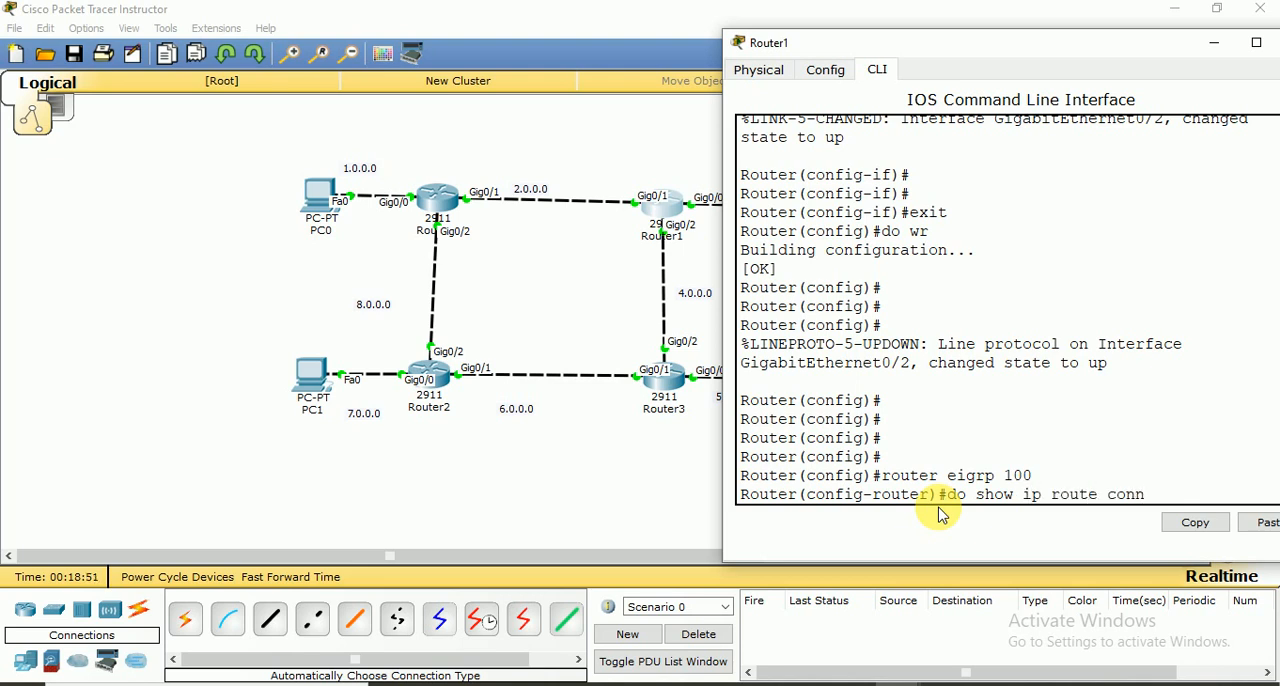
key(Return)
key(Return)
key(Return)
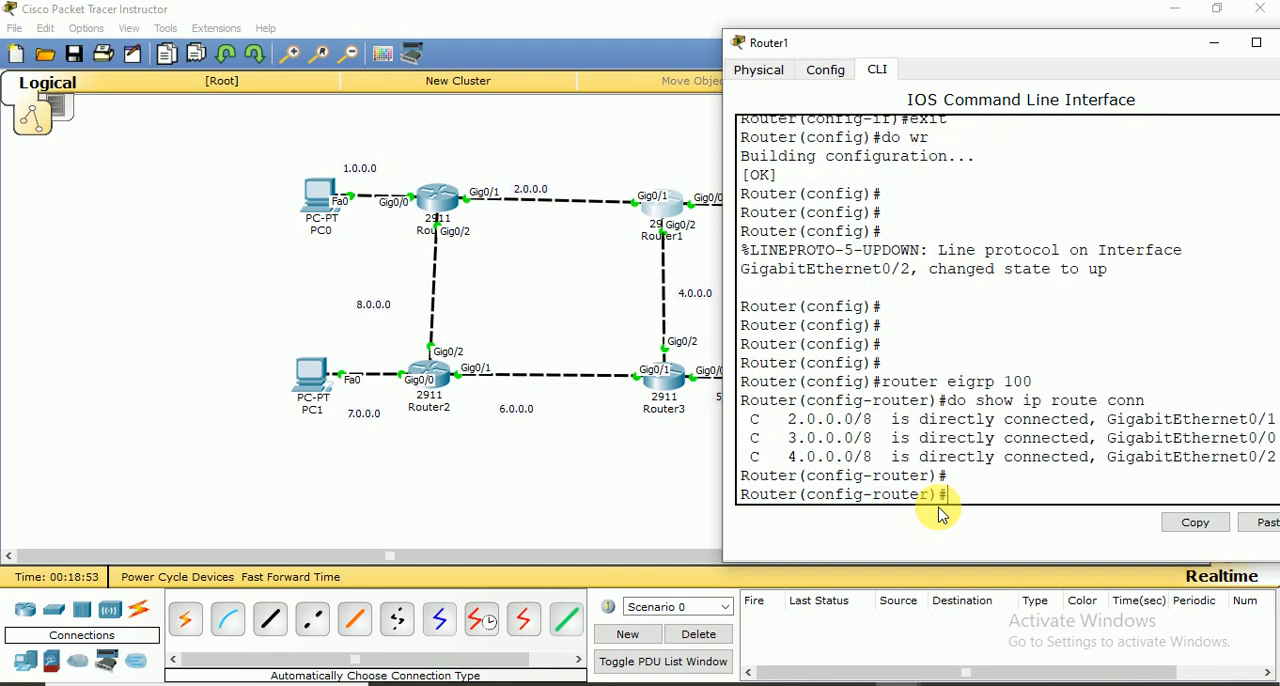
Advertise network 2.0.0.0 with wildcard mask 0.255.255.255 in Router1's EIGRP configuration
text(netw)
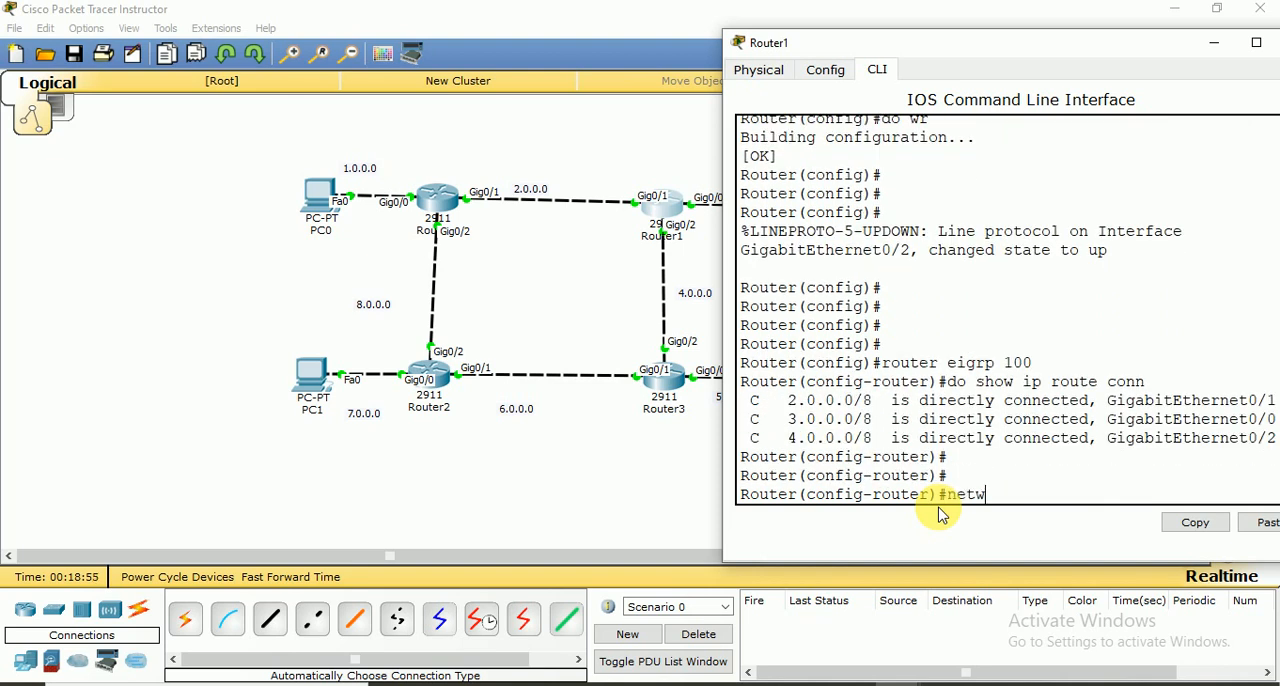
text(ork 2.0.0.0 0.255.255.255)
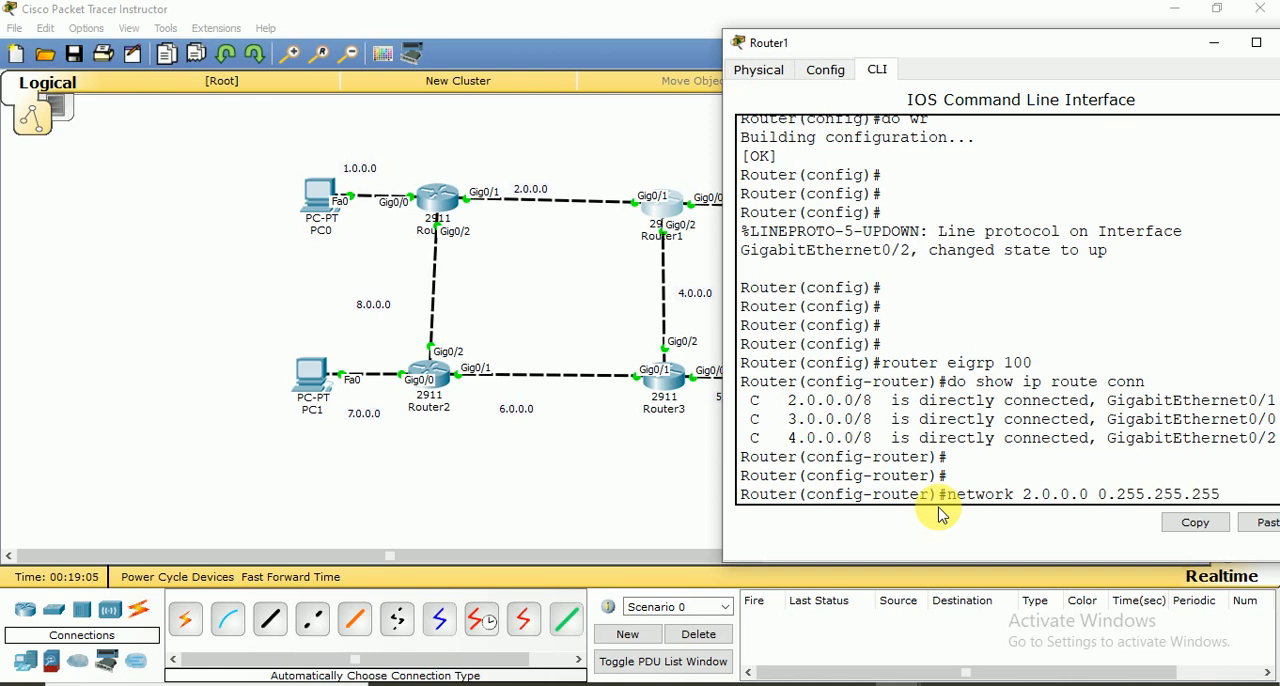
key(Return)
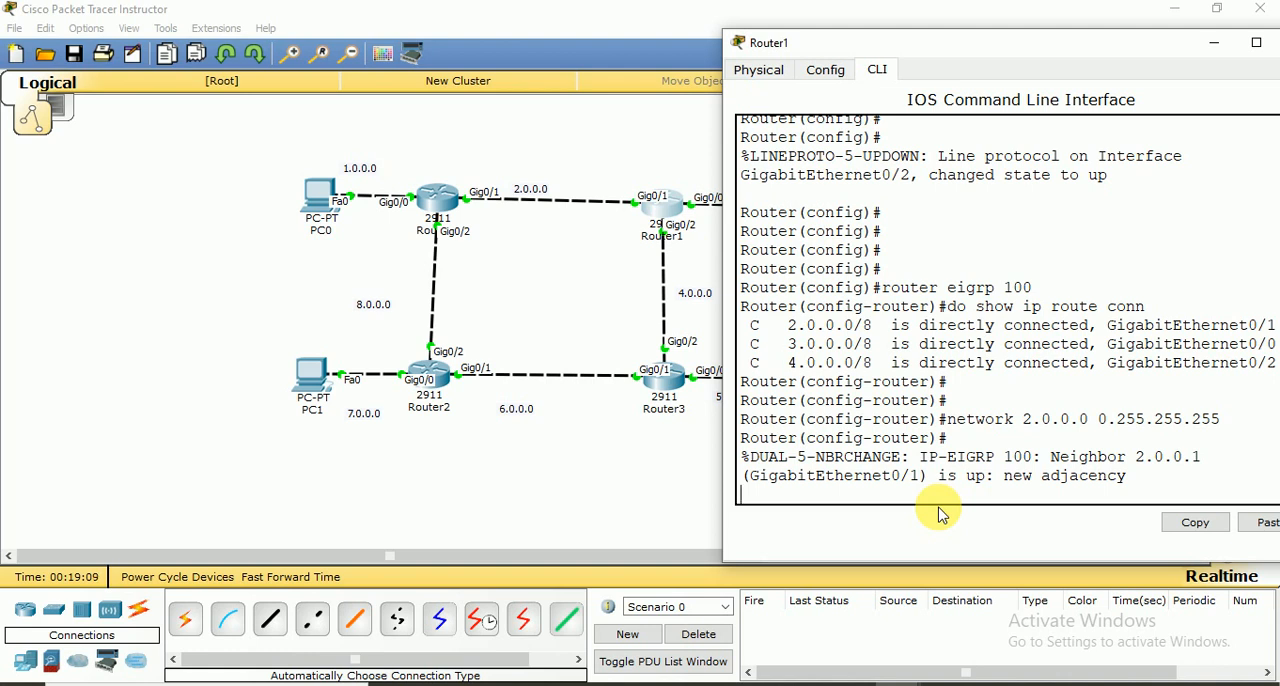
key(Return)
Advertise network 3.0.0.0 with wildcard mask 0.255.255.255 in Router1's EIGRP configuration
key(Up)
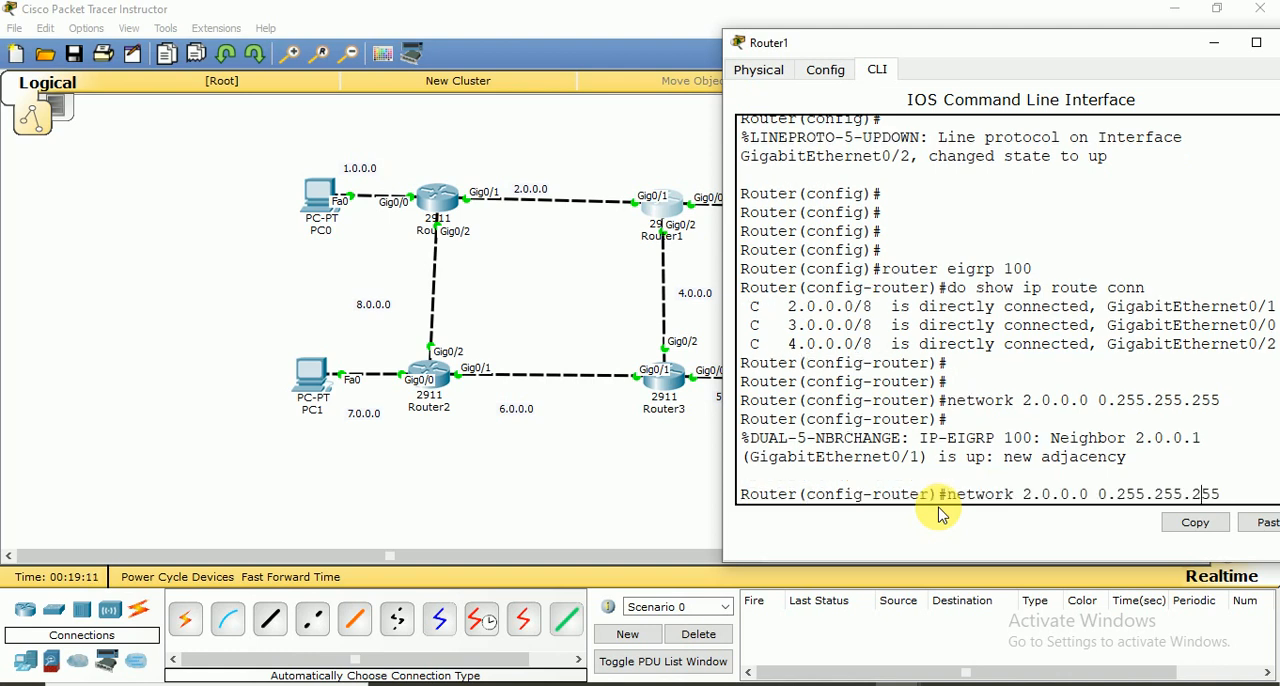
key(Left)
key(Left)
key(Left)
key(Left)
key(Left)
key(Left)
key(Left)
key(Left)
key(Left)
key(Left)
key(Left)
key(BackSpace)
text(3)
key(Return)
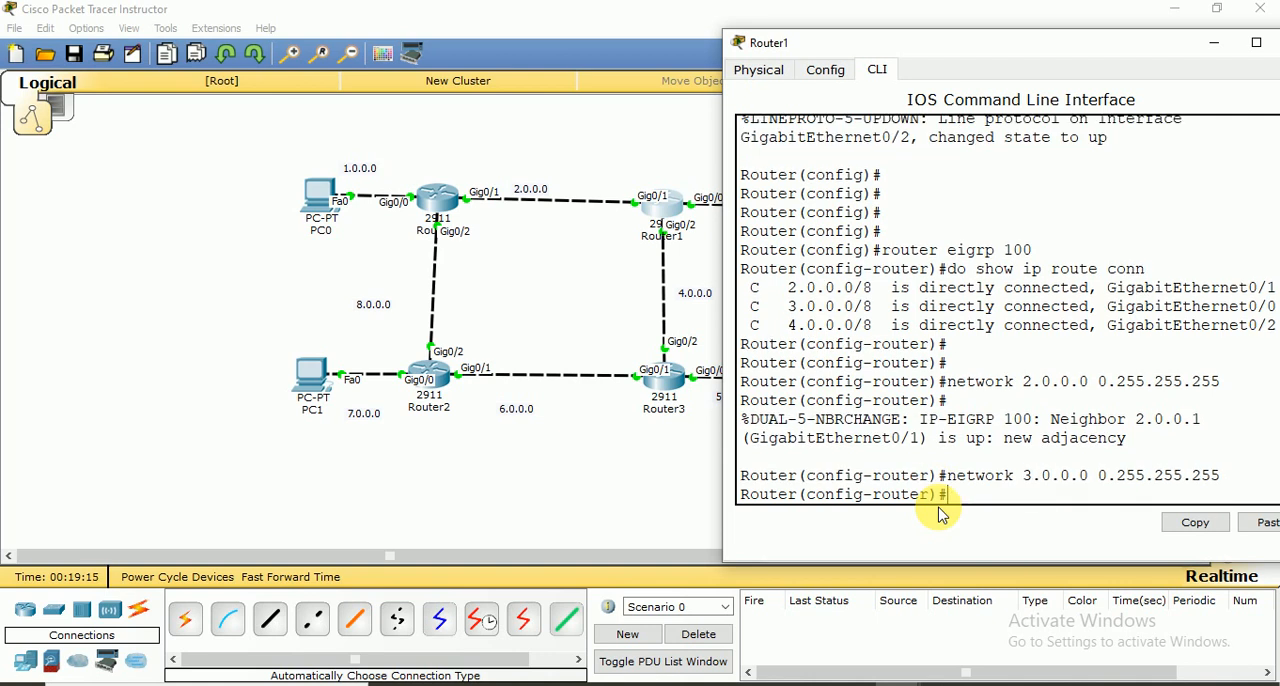
Advertise network 4.0.0.0 with wildcard mask 0.255.255.255 in Router1's EIGRP configuration
key(Up)
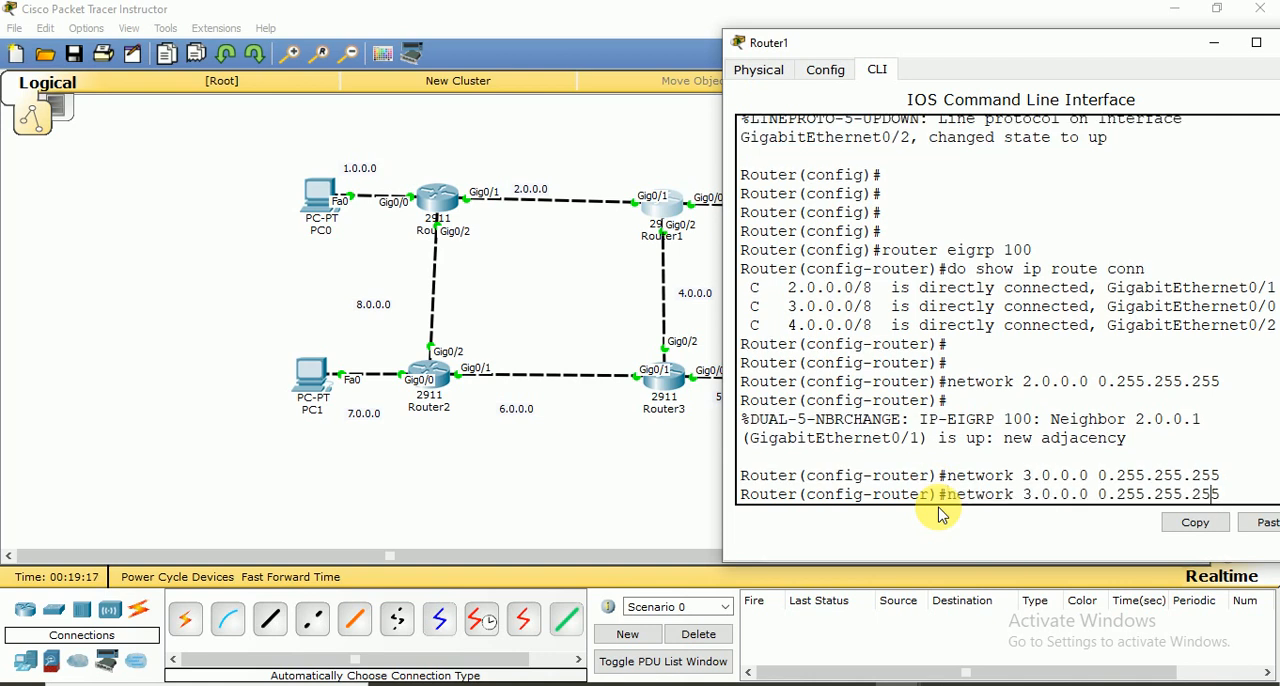
key(Left)
key(Left)
key(Left)
key(Left)
key(Left)
key(Left)
key(Left)
key(Left)
key(Left)
key(Left)
key(Left)
key(Left)
key(Left)
key(Left)
key(Left)
key(Left)
key(Left)
key(Left)
key(Left)
key(Left)
key(BackSpace)
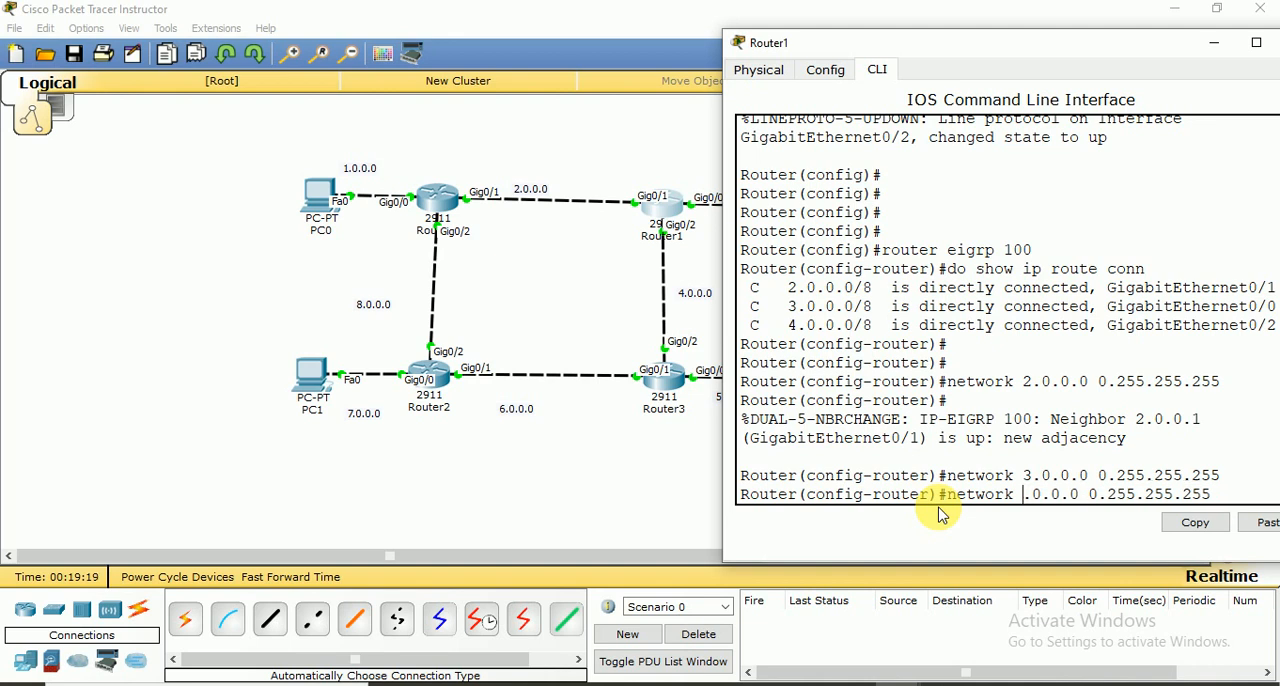
text(4)
key(Return)
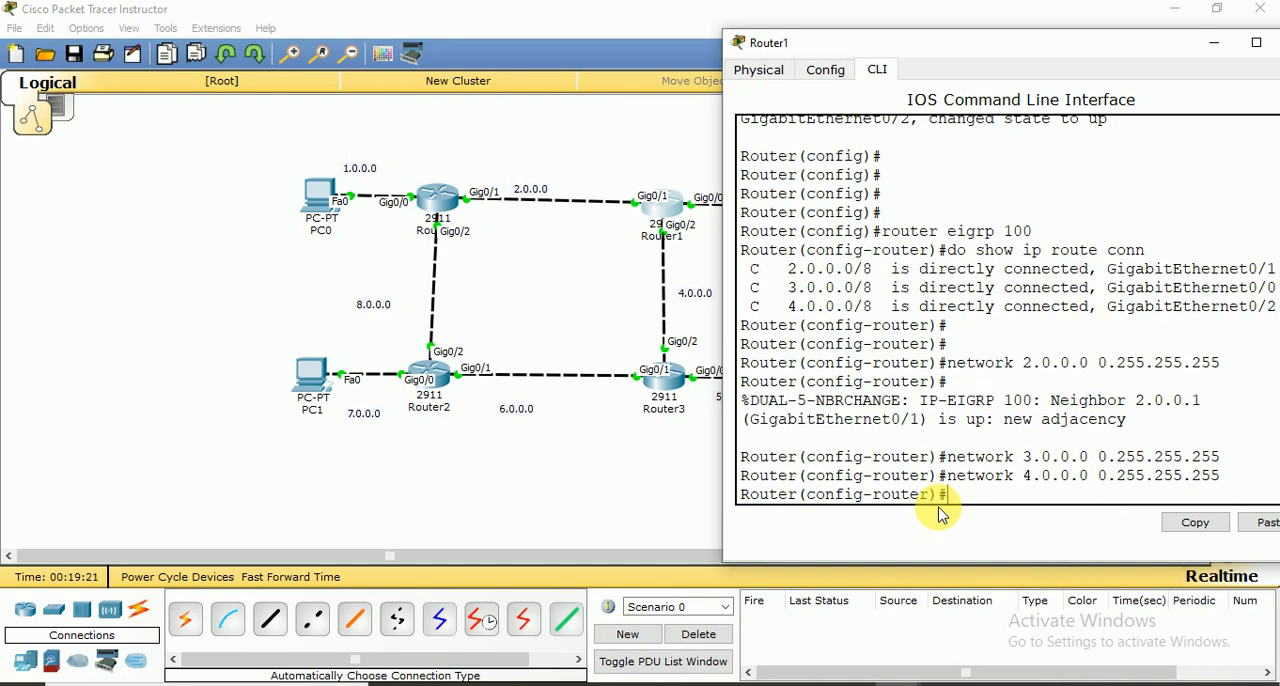
Enter no auto summary for Router1's EIGRP process and exit back to global configuration mode
text(no auto summary)
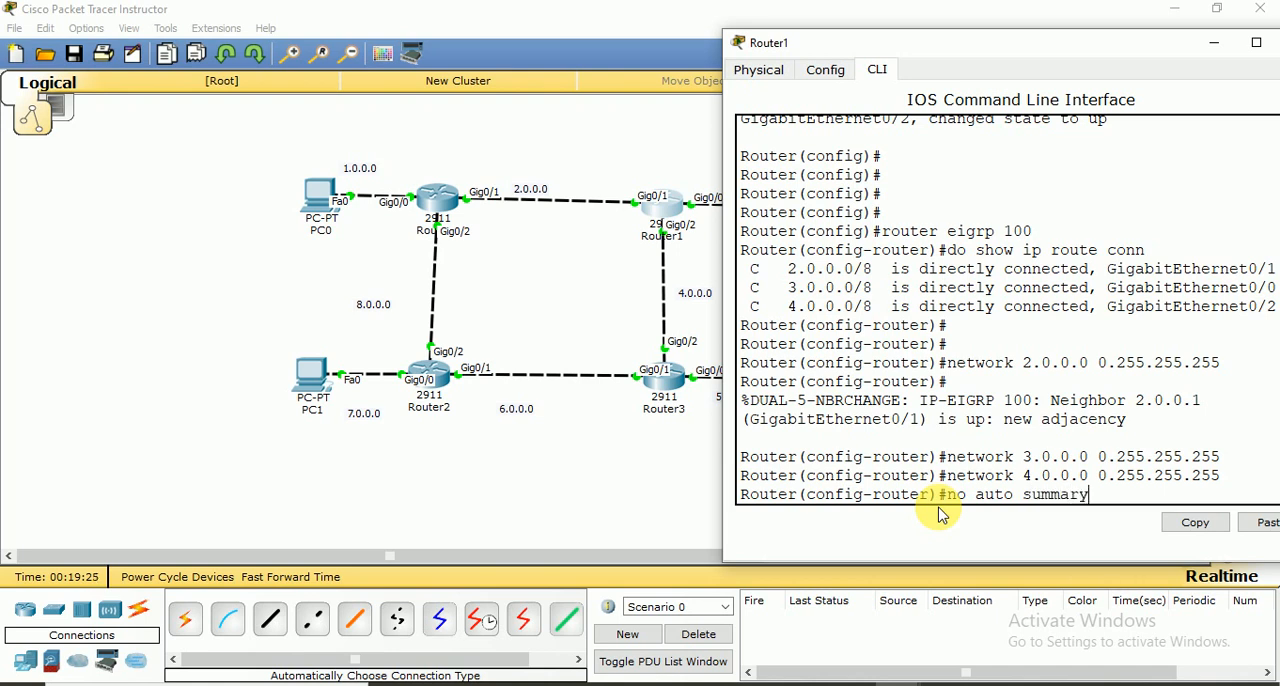
key(Return)
key(Return)
key(Return)
key(Return)
text(ex)
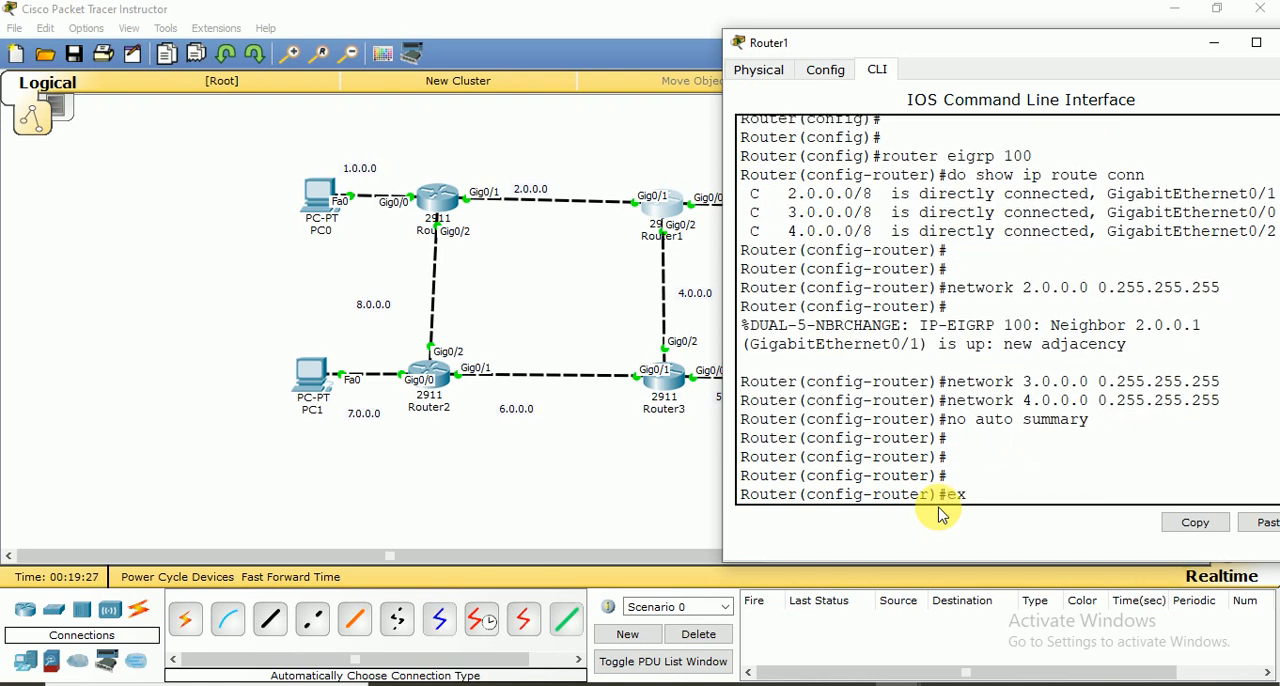
text(it)
key(Return)
key(Return)
Save Router1's configuration with do wr and close its window
text(do)
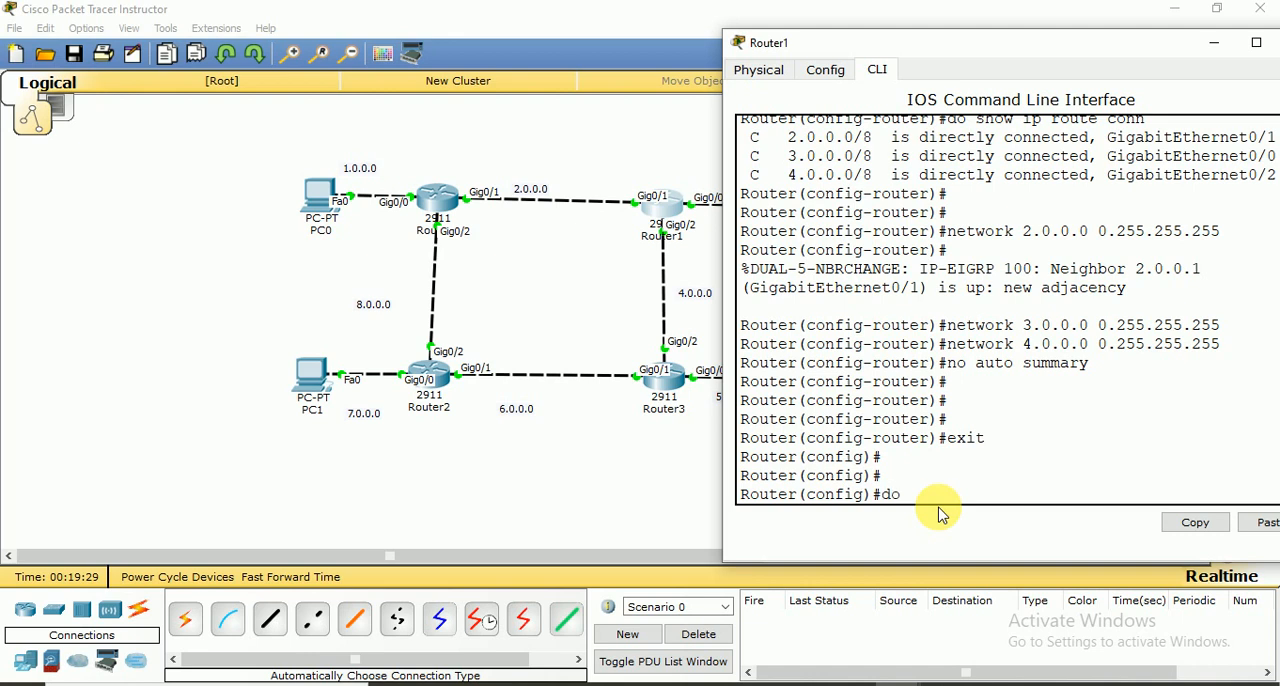
text( wr)
key(Return)
key(Return)
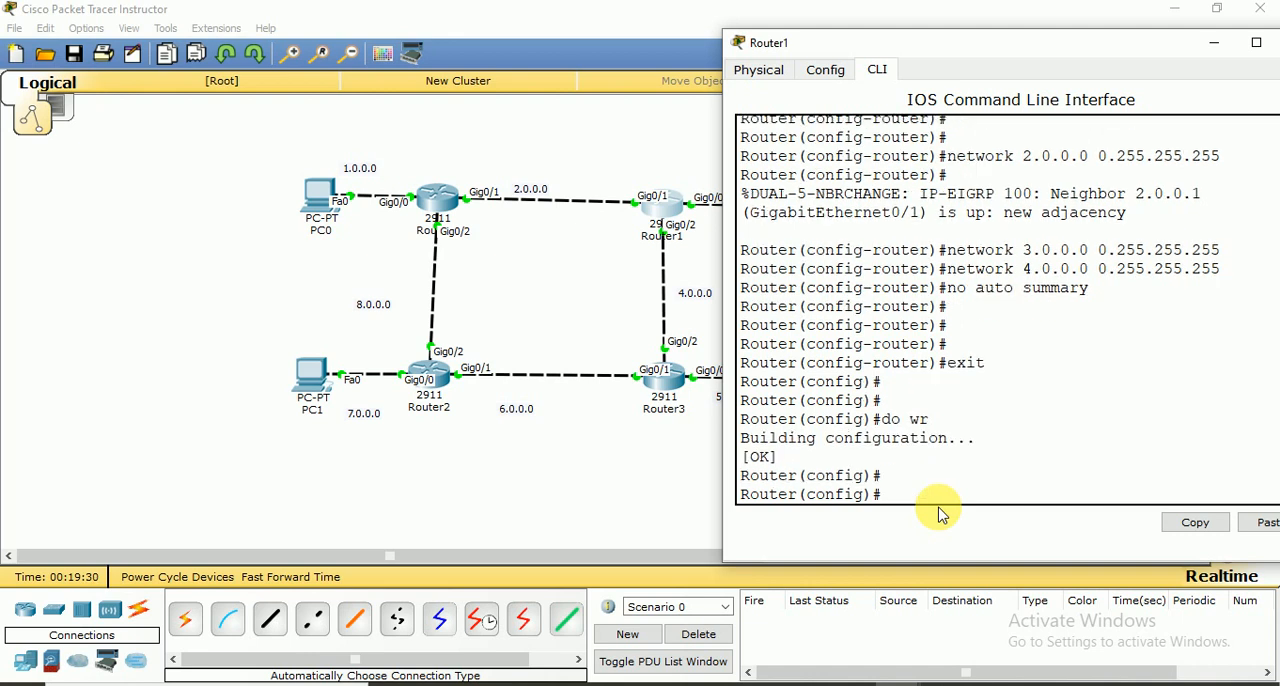
drag(1121, 50, 956, 50)
click(1138, 49)
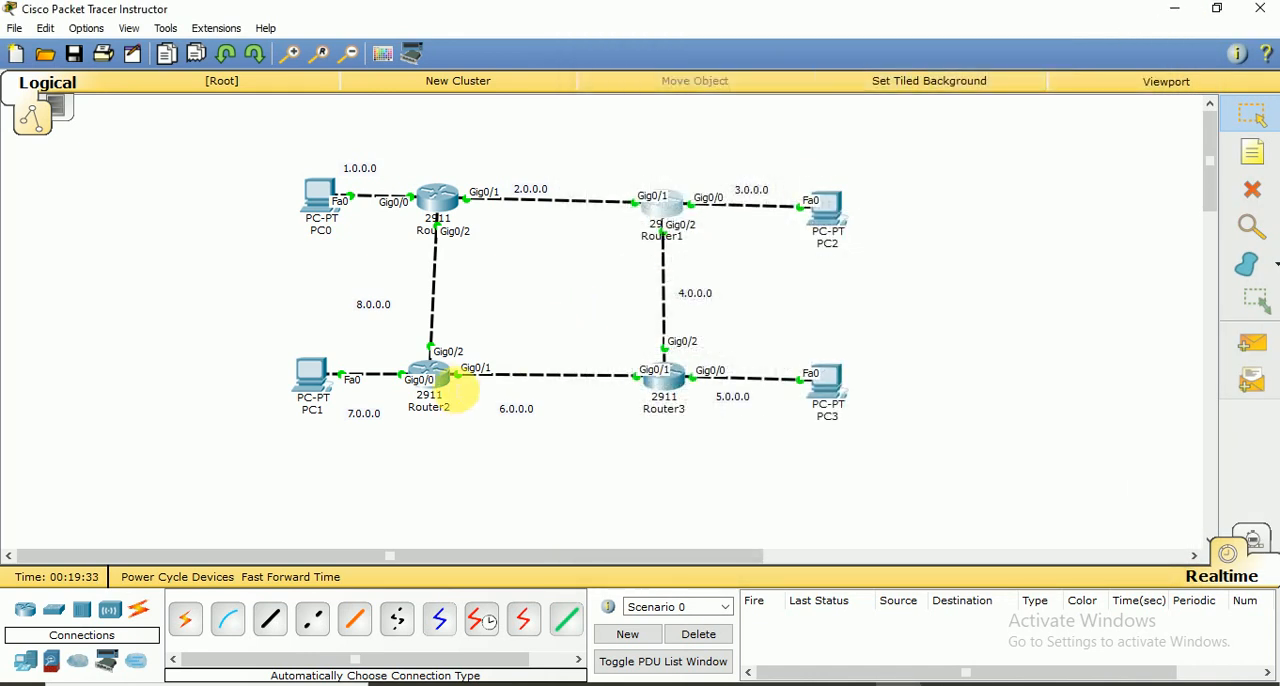
Open Router2's command line and place its window, at normal size, beside the topology
click(440, 380)
drag(691, 134, 955, 2)
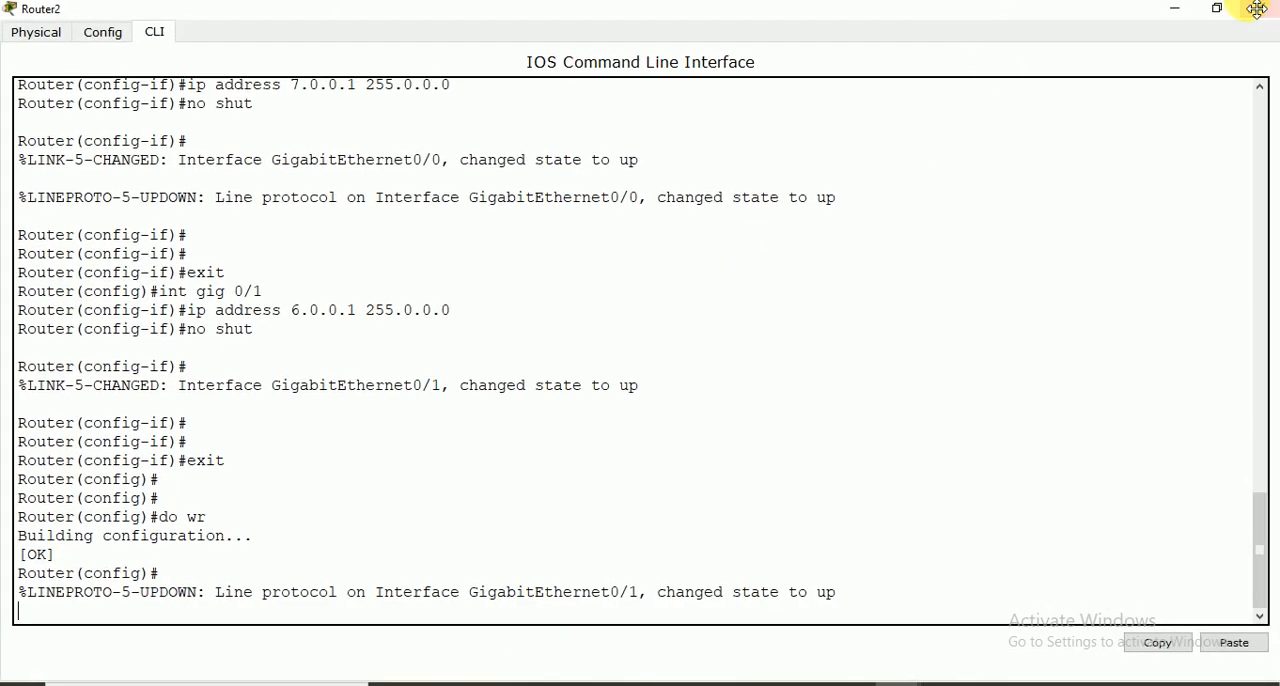
click(1216, 10)
drag(622, 123, 874, 11)
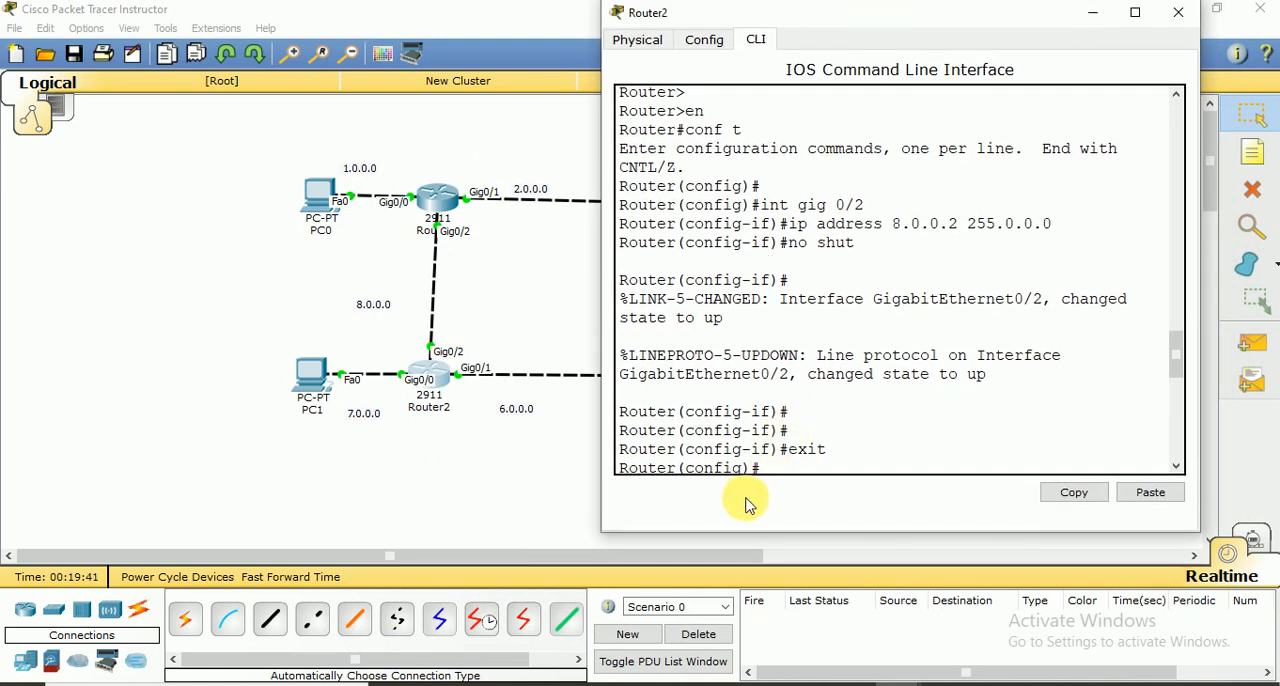
Start EIGRP routing process 100 on Router2 from global configuration mode
text(do wr)
key(Return)
key(Return)
key(Return)
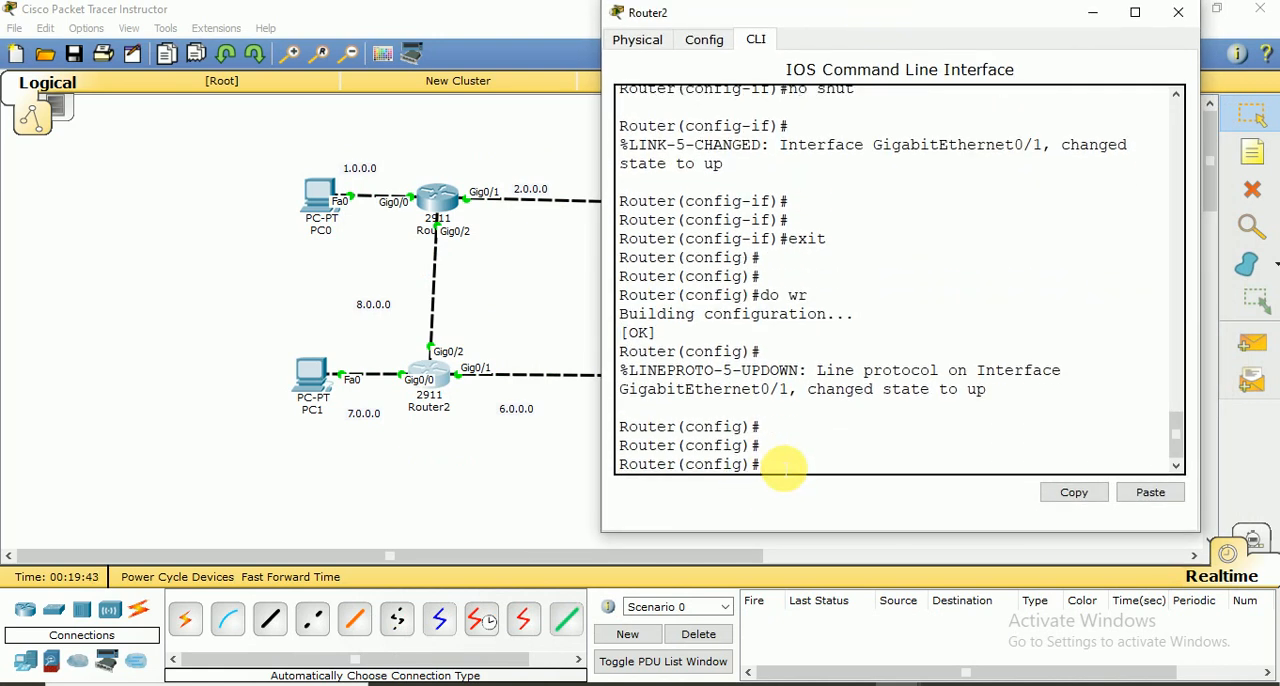
key(Return)
text(ro)
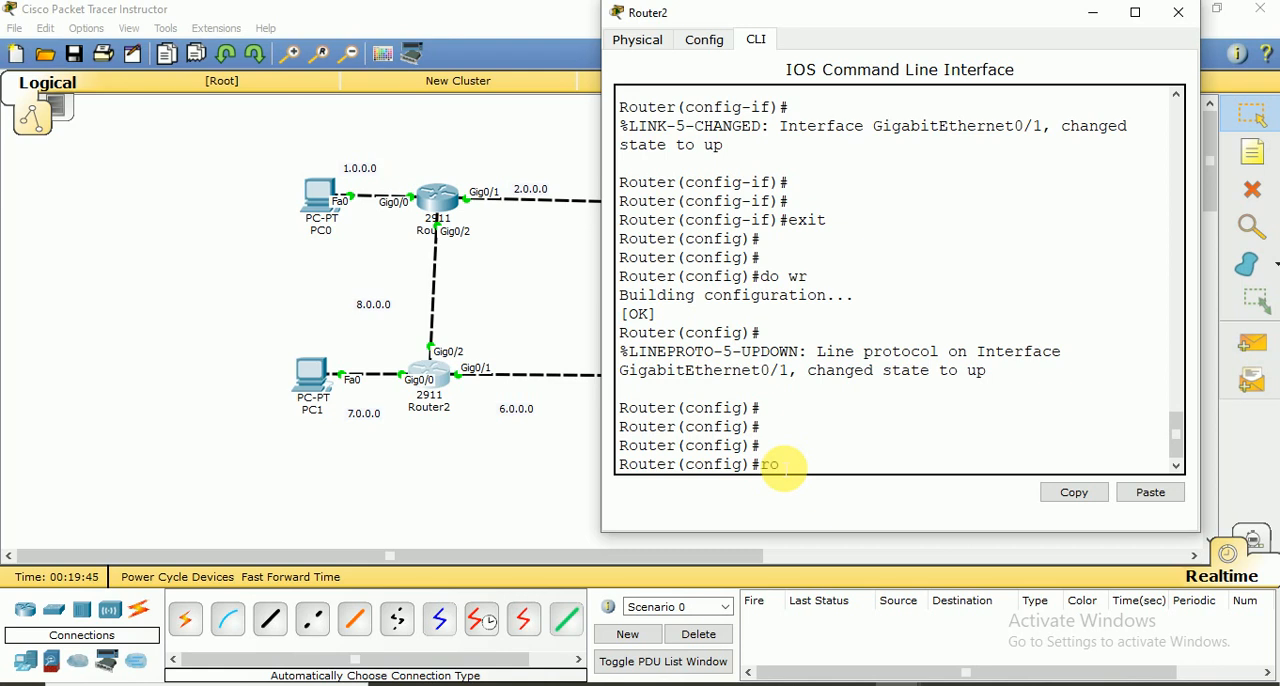
text(uter eigrp 100)
key(Return)
key(Return)
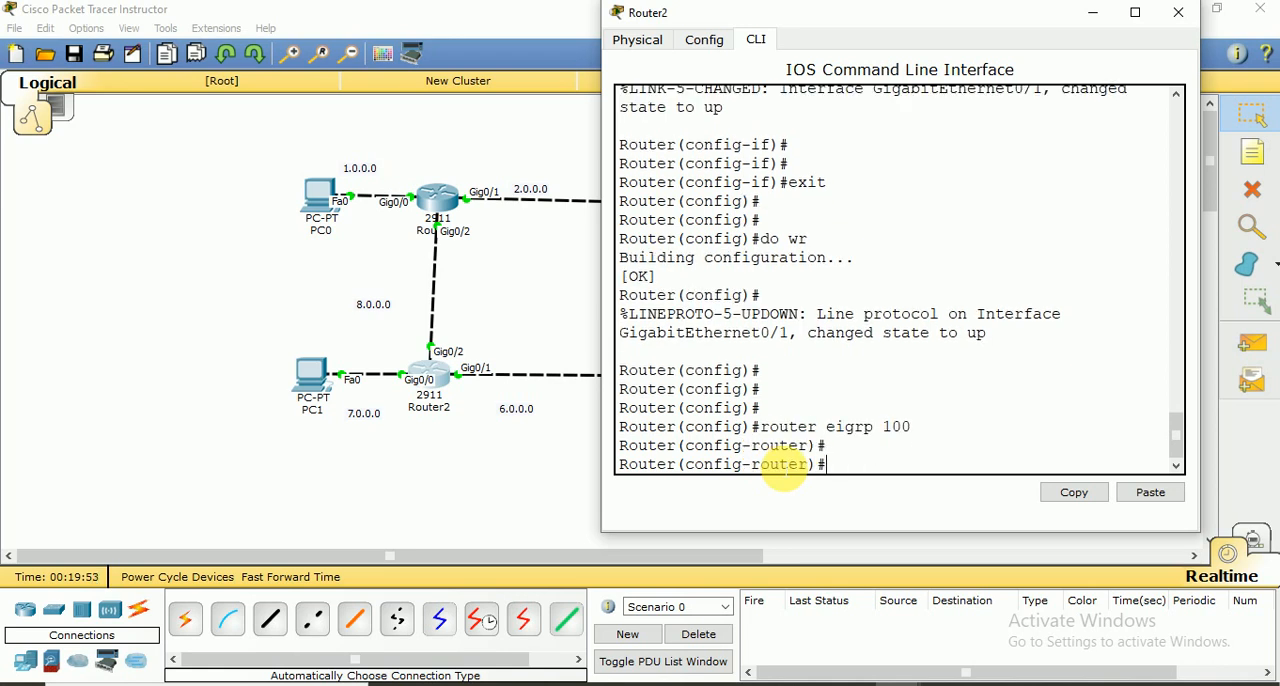
List Router2's directly connected routes with do show ip route conn
key(Return)
text(do)
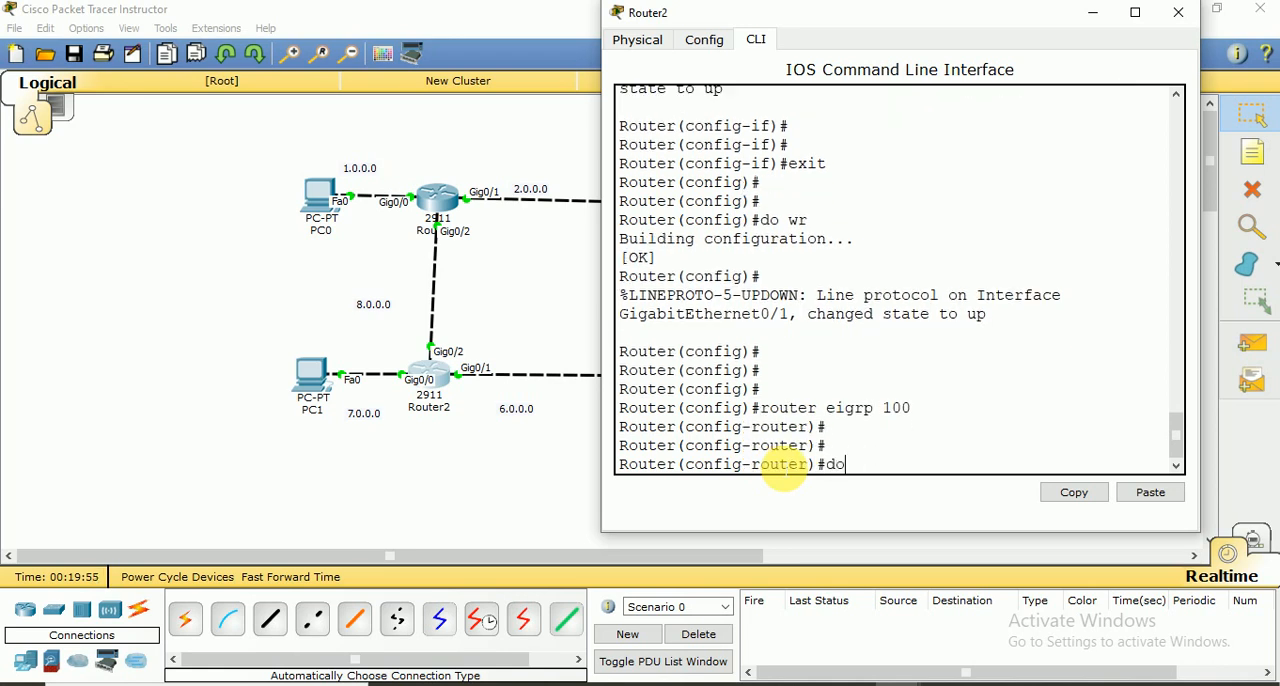
text( show ip route conn)
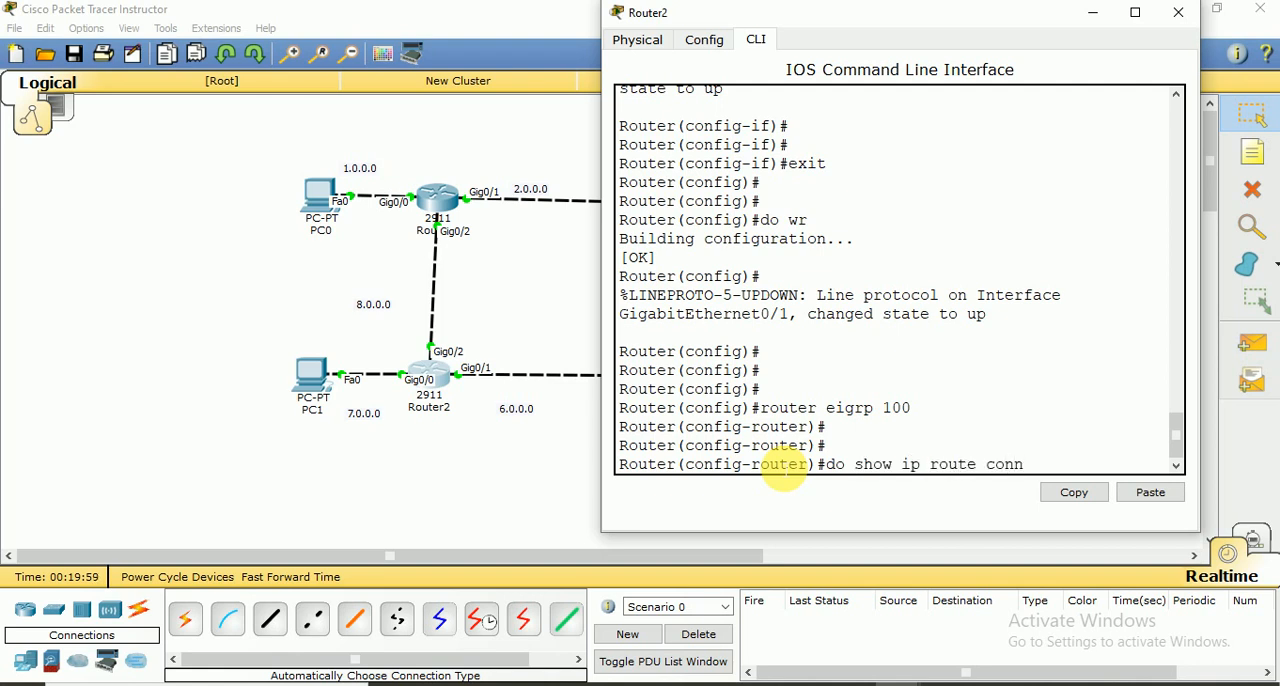
key(Return)
key(Return)
key(Return)
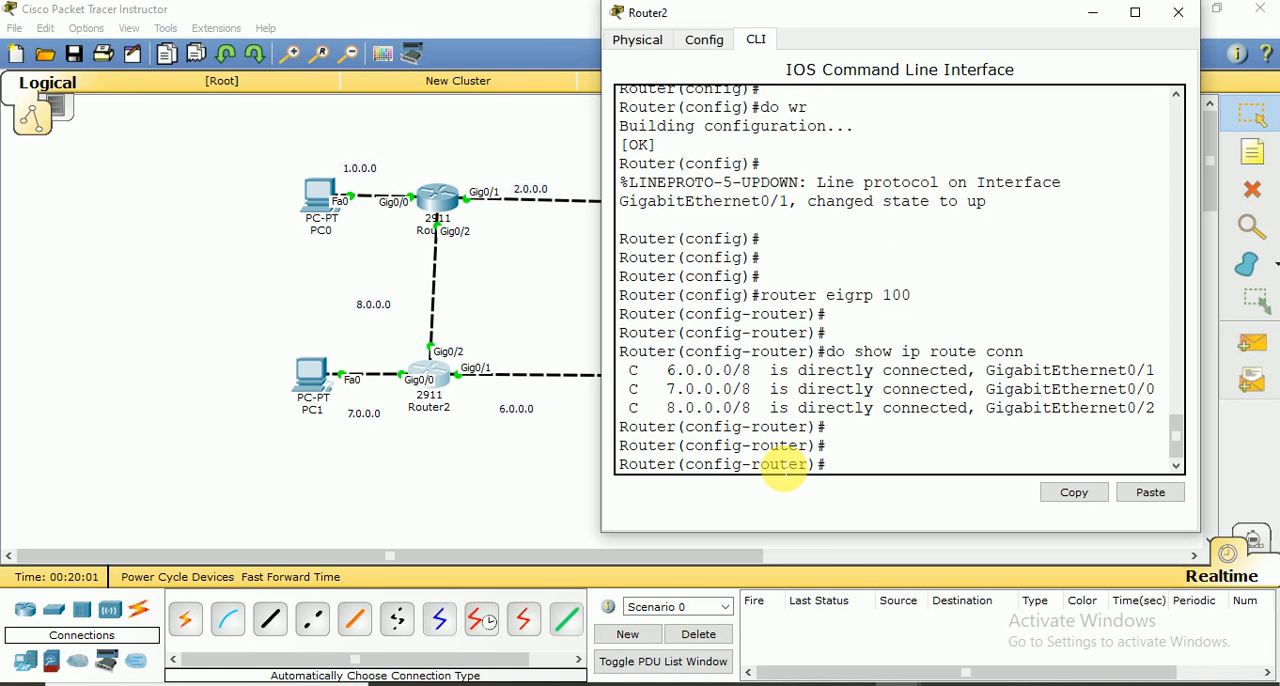
Advertise network 6.0.0.0 with wildcard mask 0.255.255.255 in Router2's EIGRP configuration
text(network 6.0.0.0 0.)
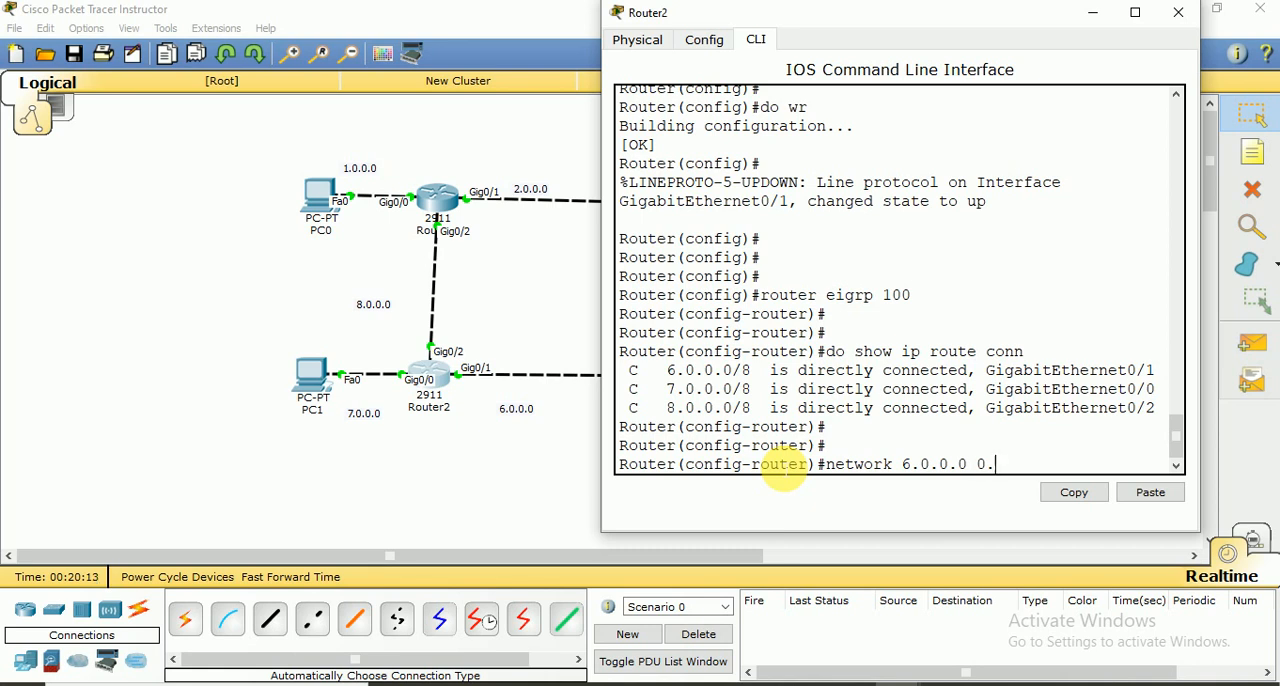
text(255.255.255)
key(Return)
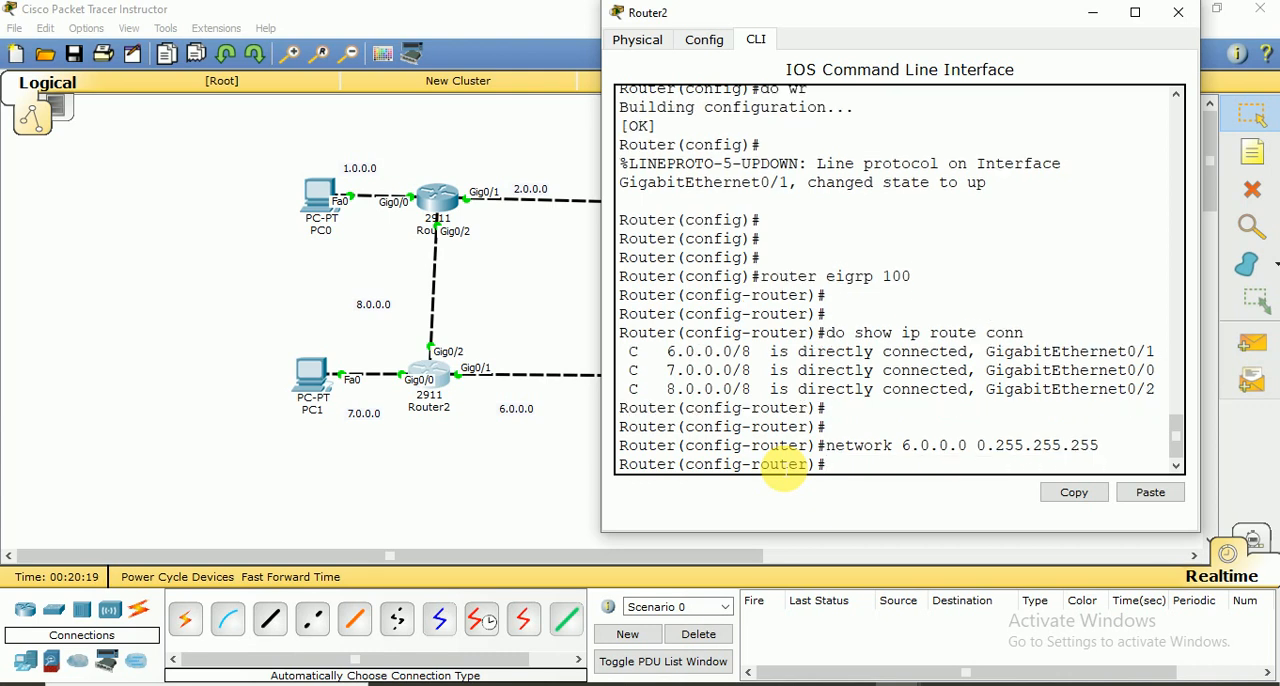
Advertise network 7.0.0.0 with wildcard mask 0.255.255.255 in Router2's EIGRP configuration
key(Up)
key(Left)
key(Left)
key(Left)
key(Left)
key(Left)
key(Left)
key(Left)
key(Left)
key(Left)
key(Left)
key(Left)
key(Left)
key(Left)
key(Left)
key(Left)
key(Left)
key(Left)
key(Left)
key(Left)
key(Left)
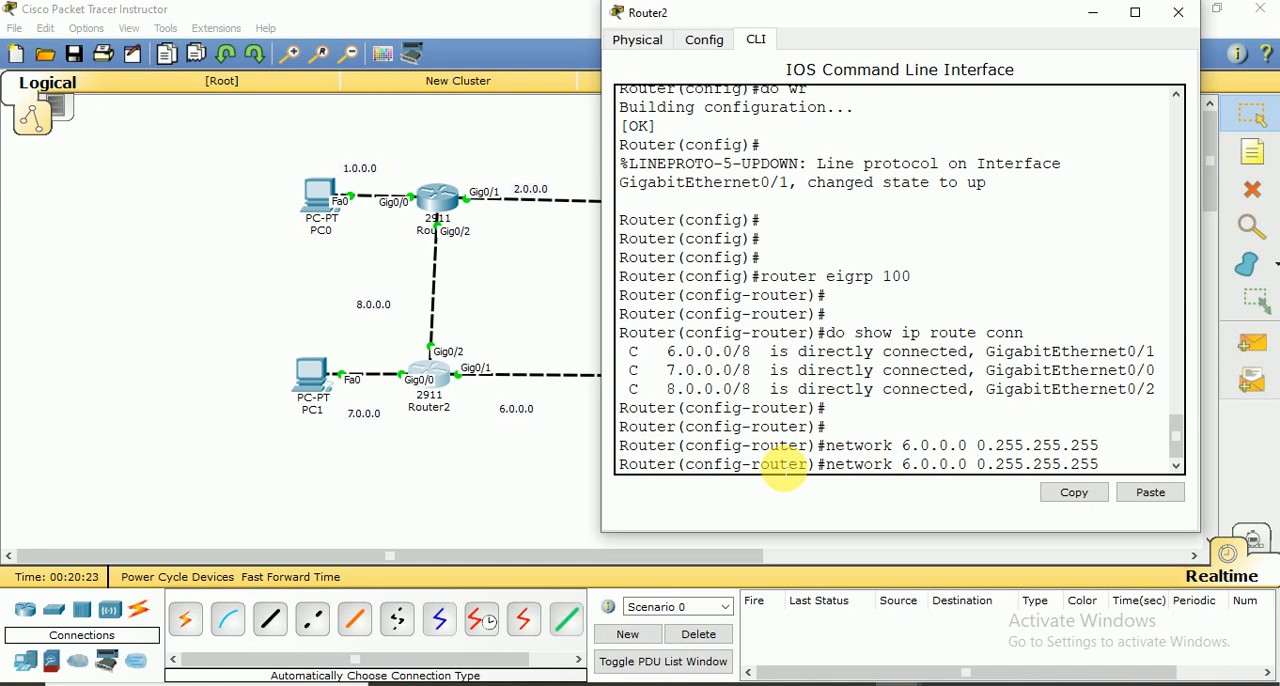
key(BackSpace)
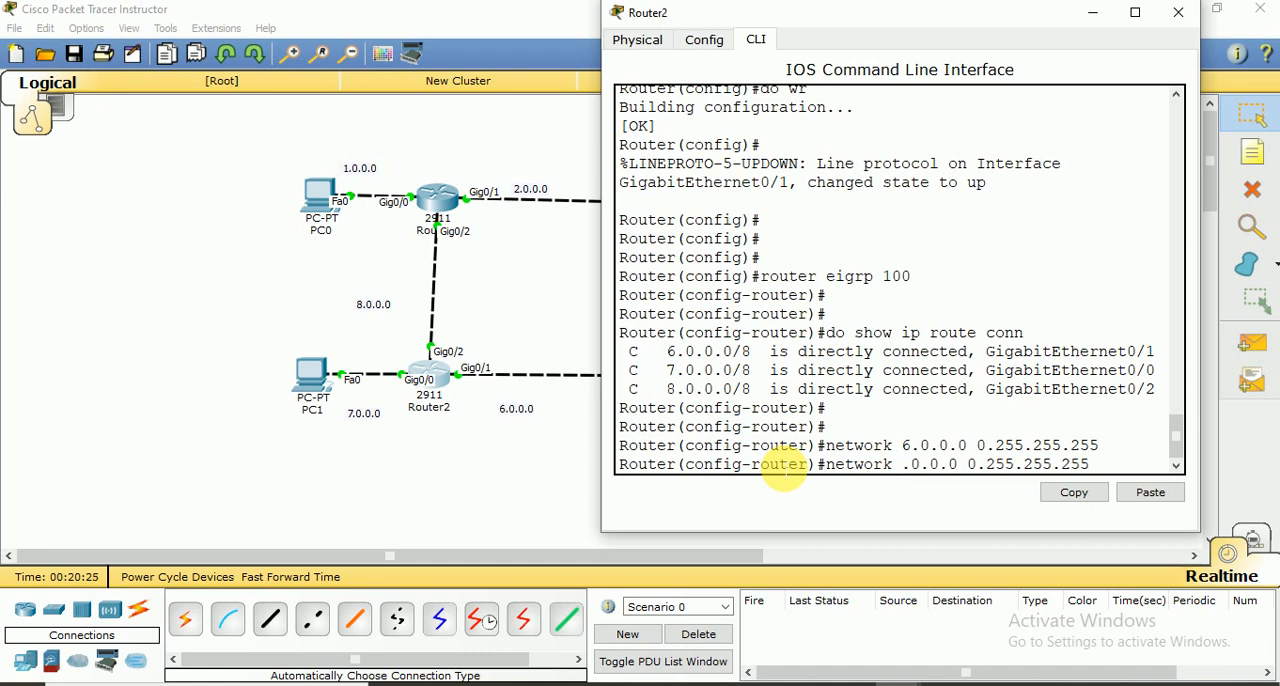
text(7)
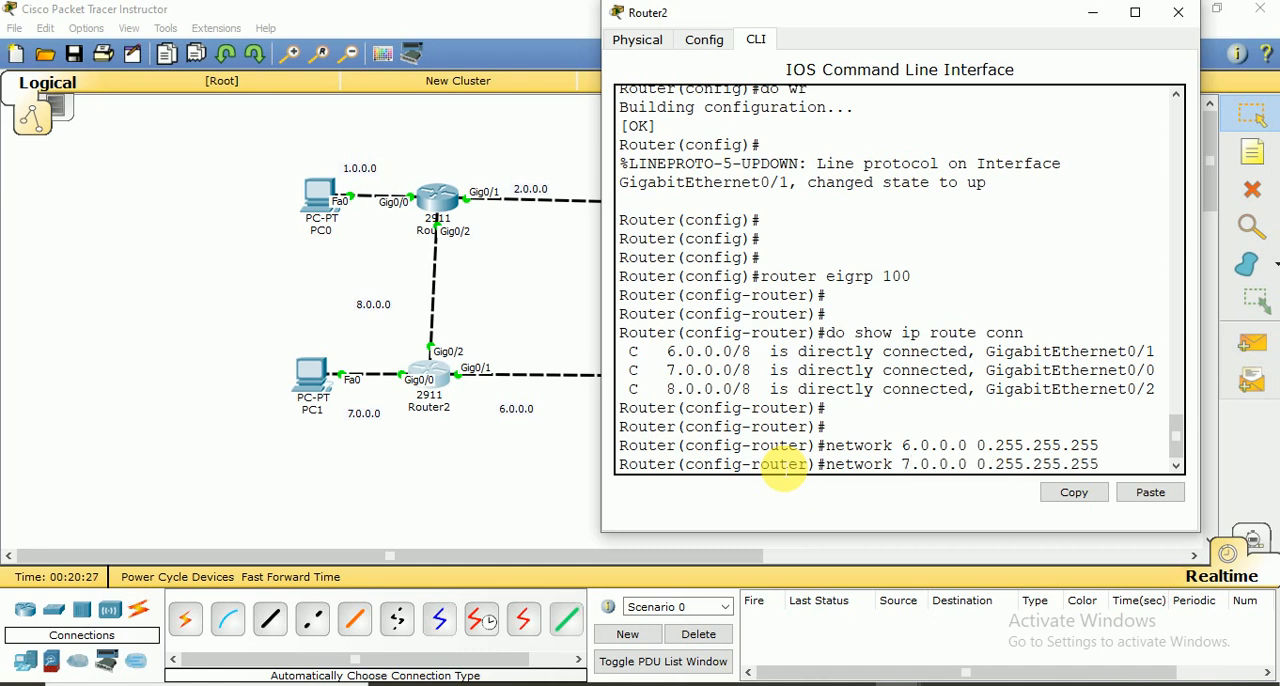
key(Return)
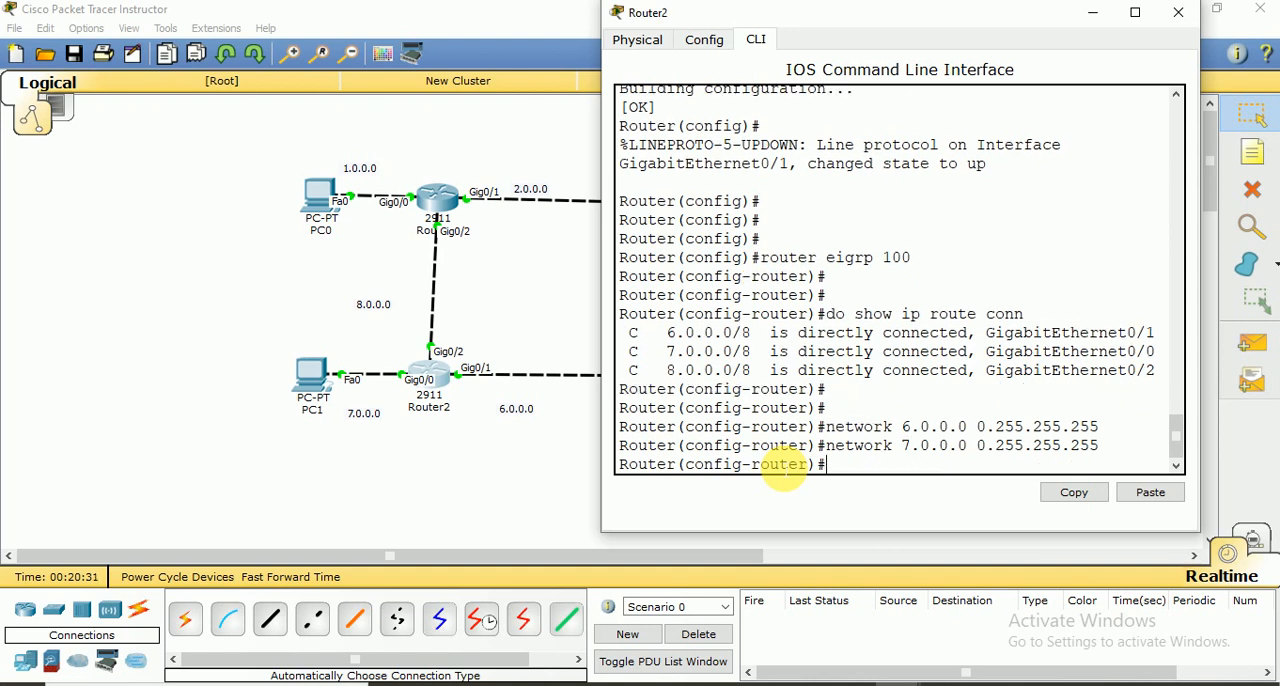
Advertise network 8.0.0.0 with wildcard mask 0.255.255.255 in Router2's EIGRP configuration
key(Up)
key(Left)
key(Left)
key(Left)
key(Left)
key(Left)
key(Left)
key(Left)
key(Left)
key(Left)
key(Left)
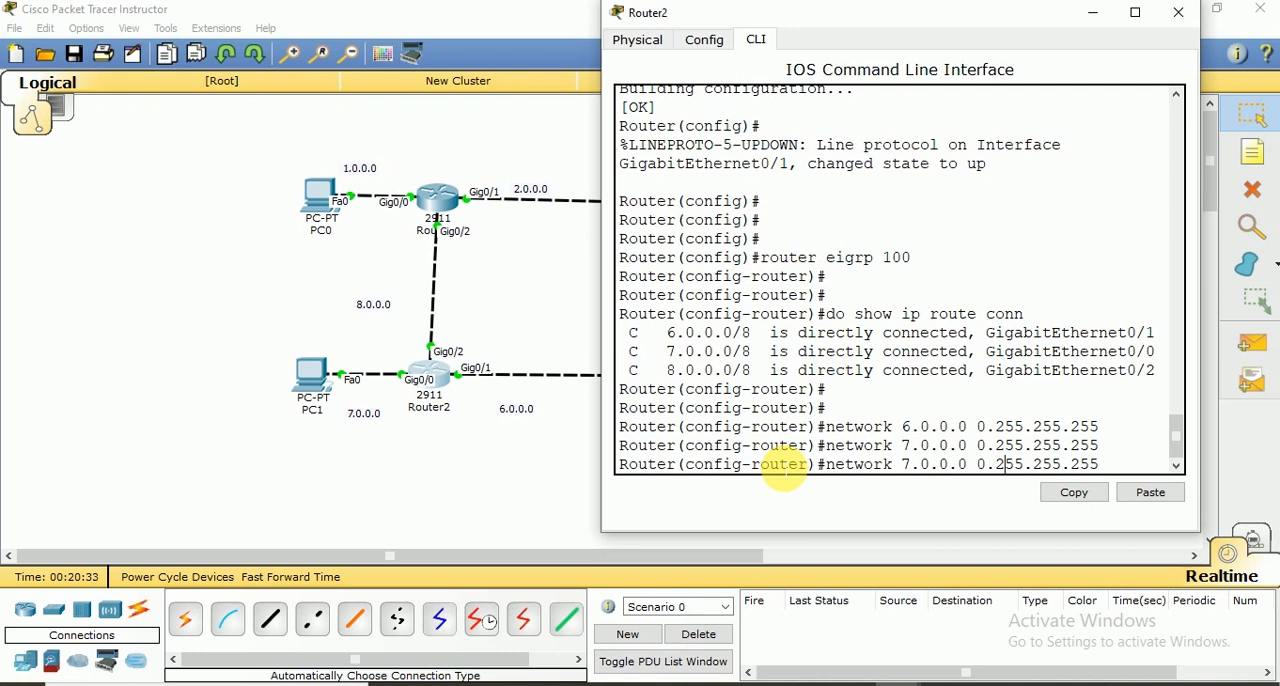
key(Left)
key(Left)
key(Left)
key(Left)
key(Left)
key(Left)
key(Left)
key(Left)
key(Left)
key(Left)
key(BackSpace)
text(8)
key(Return)
key(Return)
Enter no auto summary for Router2's EIGRP process and exit back to global configuration mode
text(n)
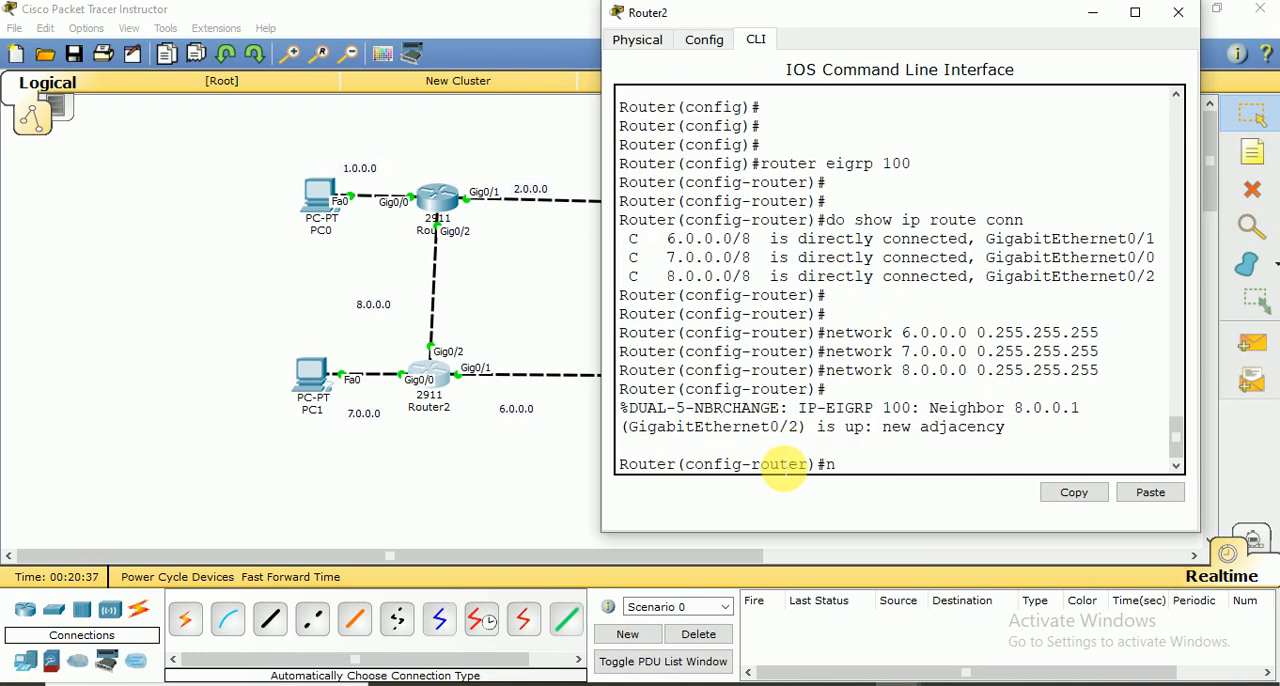
text(o auto summary)
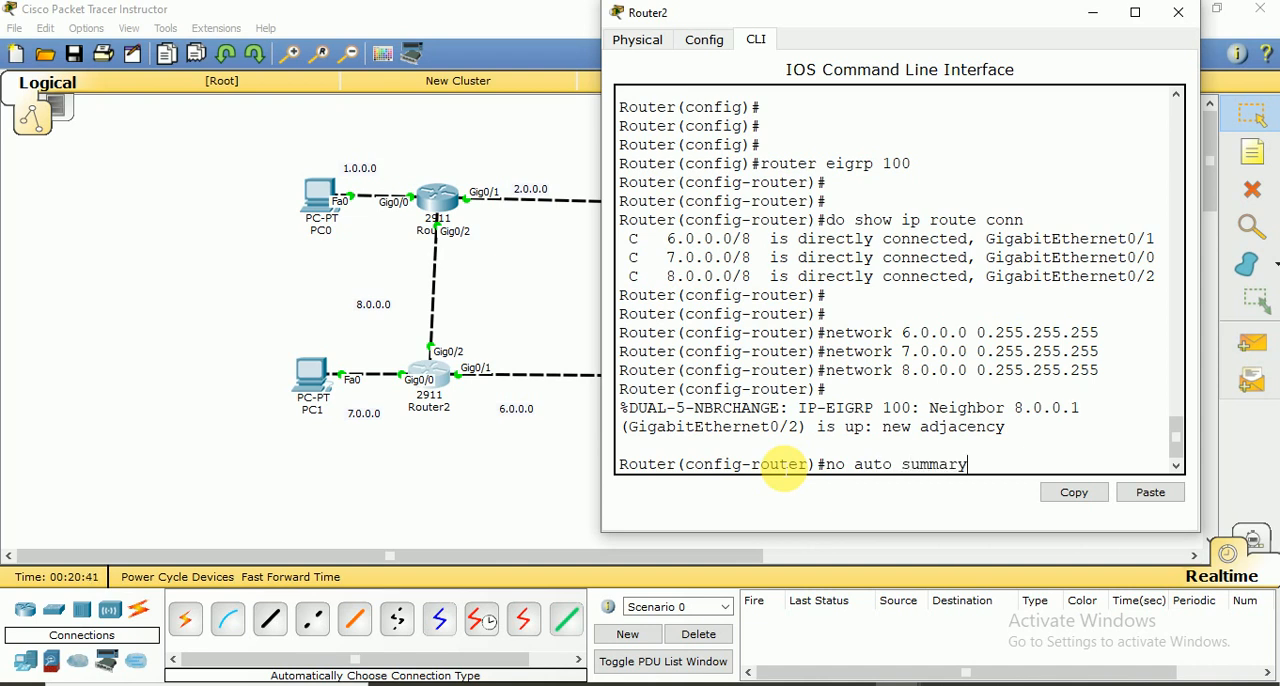
key(Return)
key(Return)
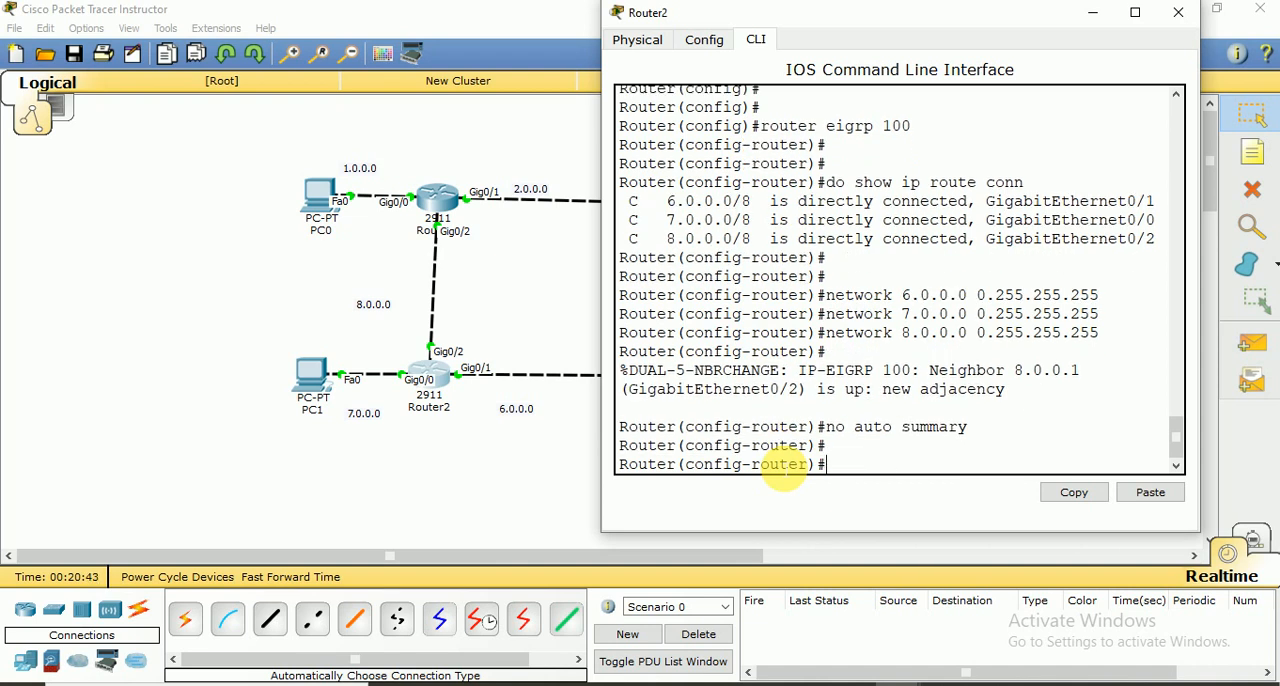
text(exit)
key(Return)
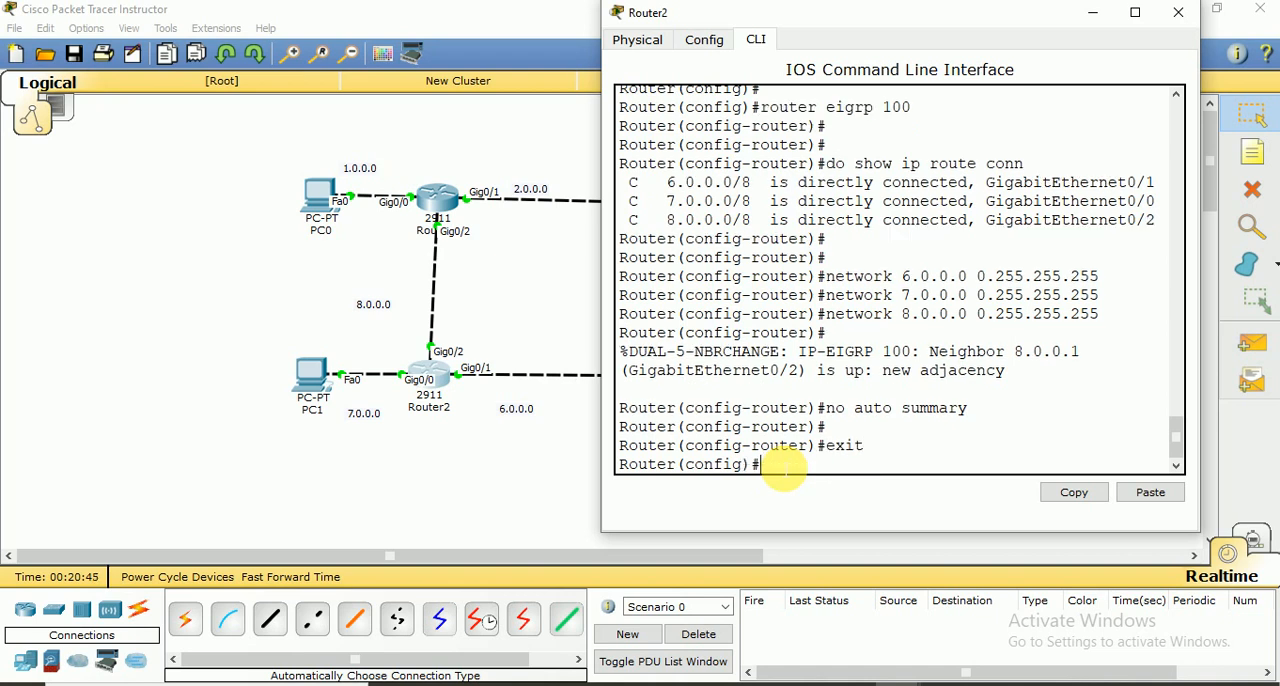
Save Router2's configuration with do wr and close its window
text(do wr)
key(Return)
key(Return)
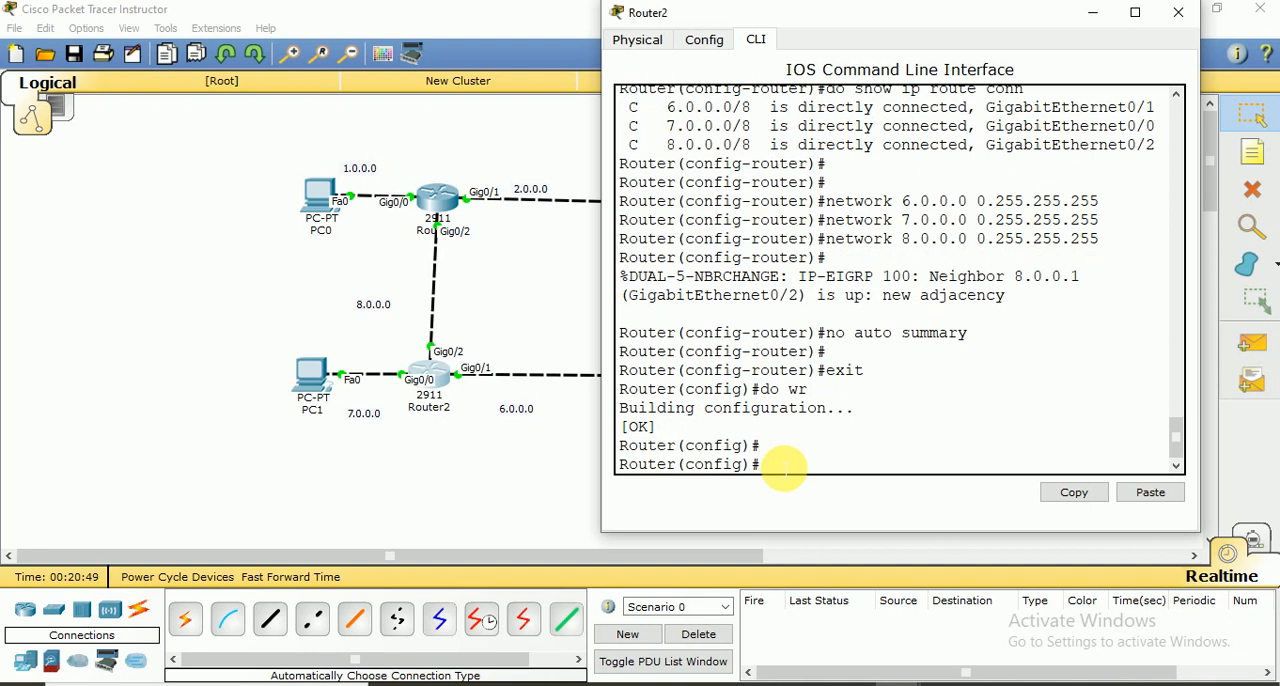
click(1176, 16)
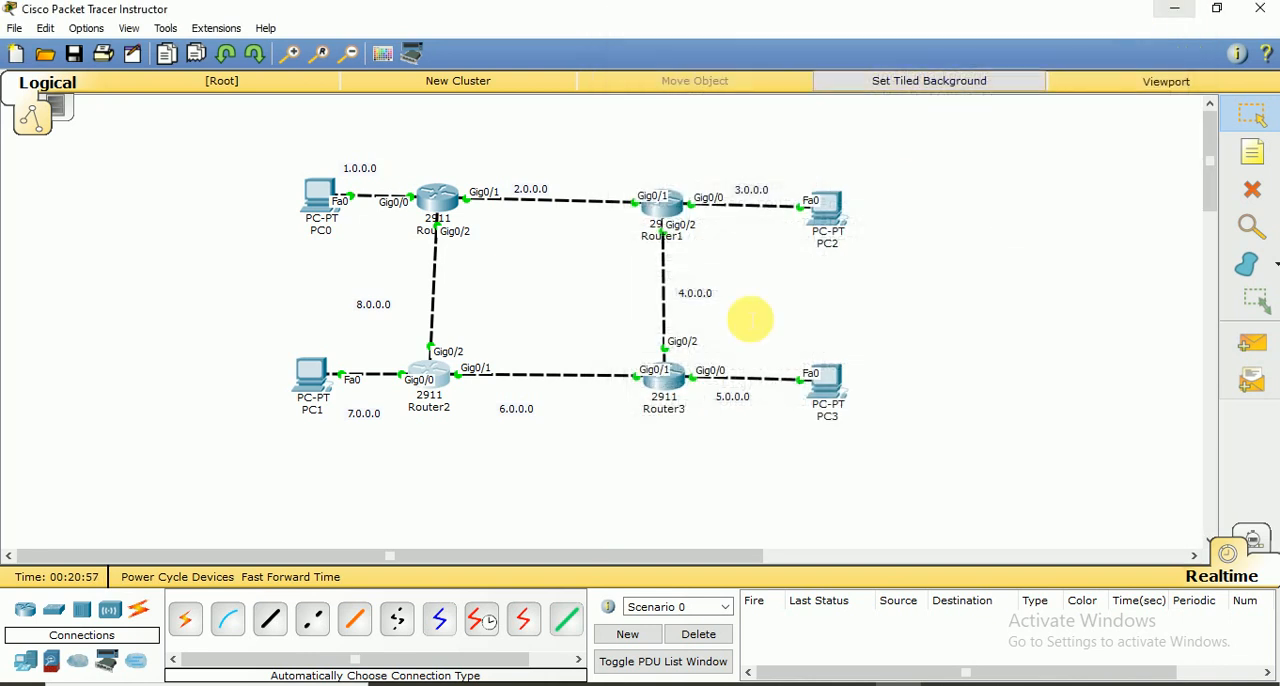
Open Router3's command line beside the topology and start EIGRP routing process 100
click(672, 383)
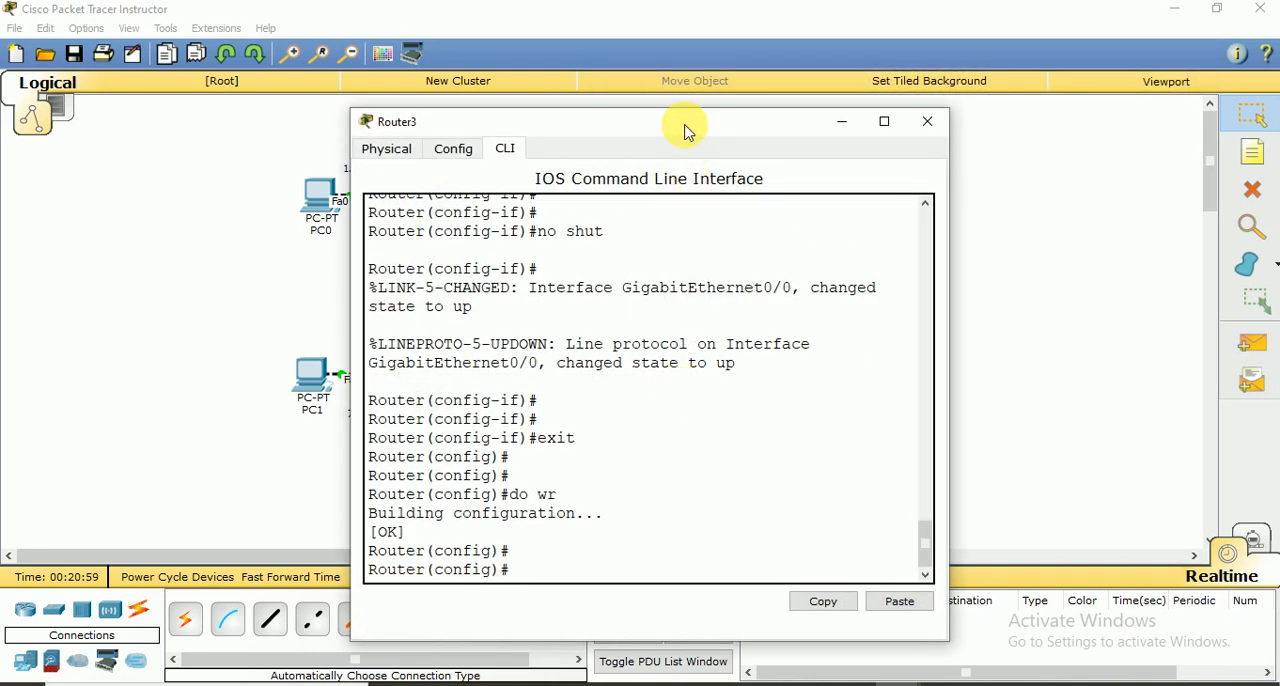
drag(686, 127, 1024, 29)
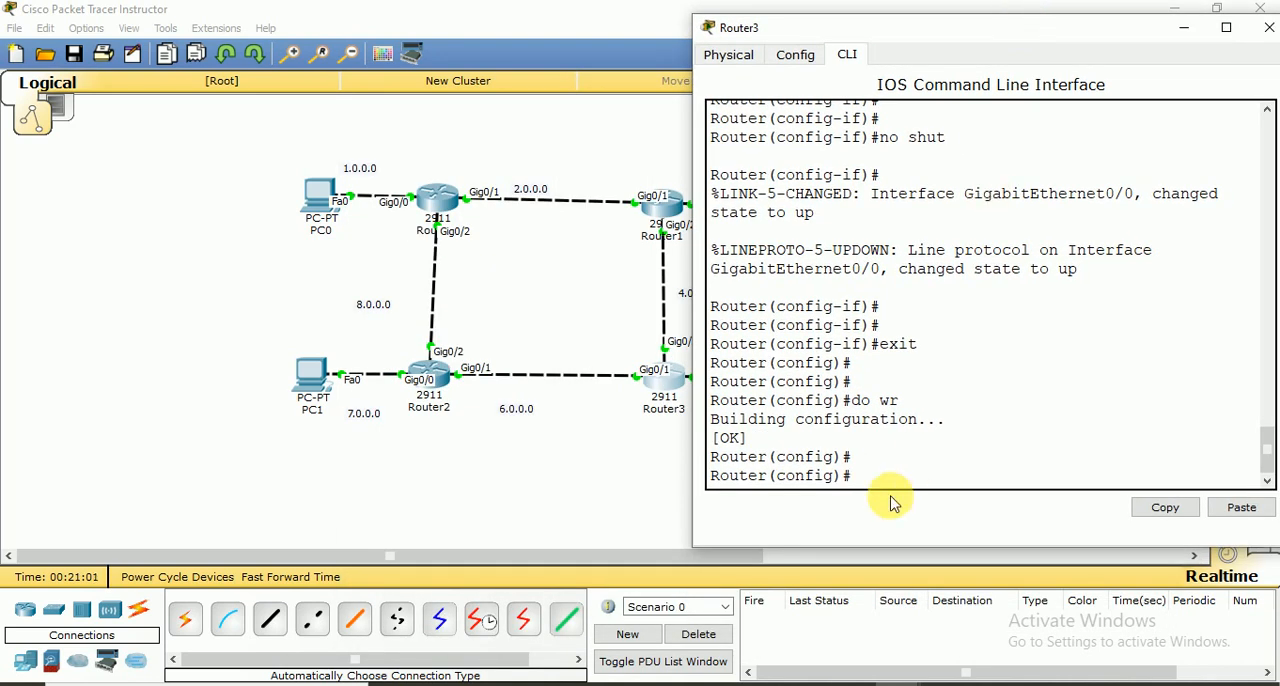
text(route)
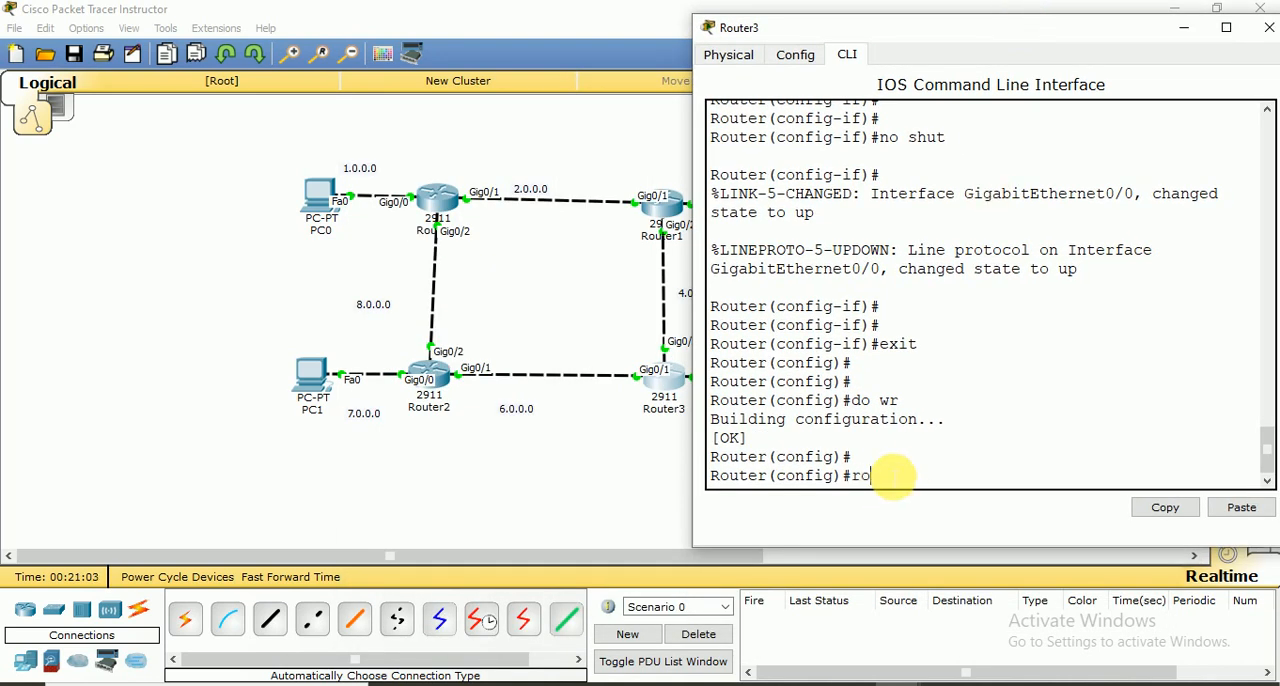
text(r eigrp 100)
key(Return)
List Router3's directly connected routes with do sh ip route conn
key(Return)
text(do)
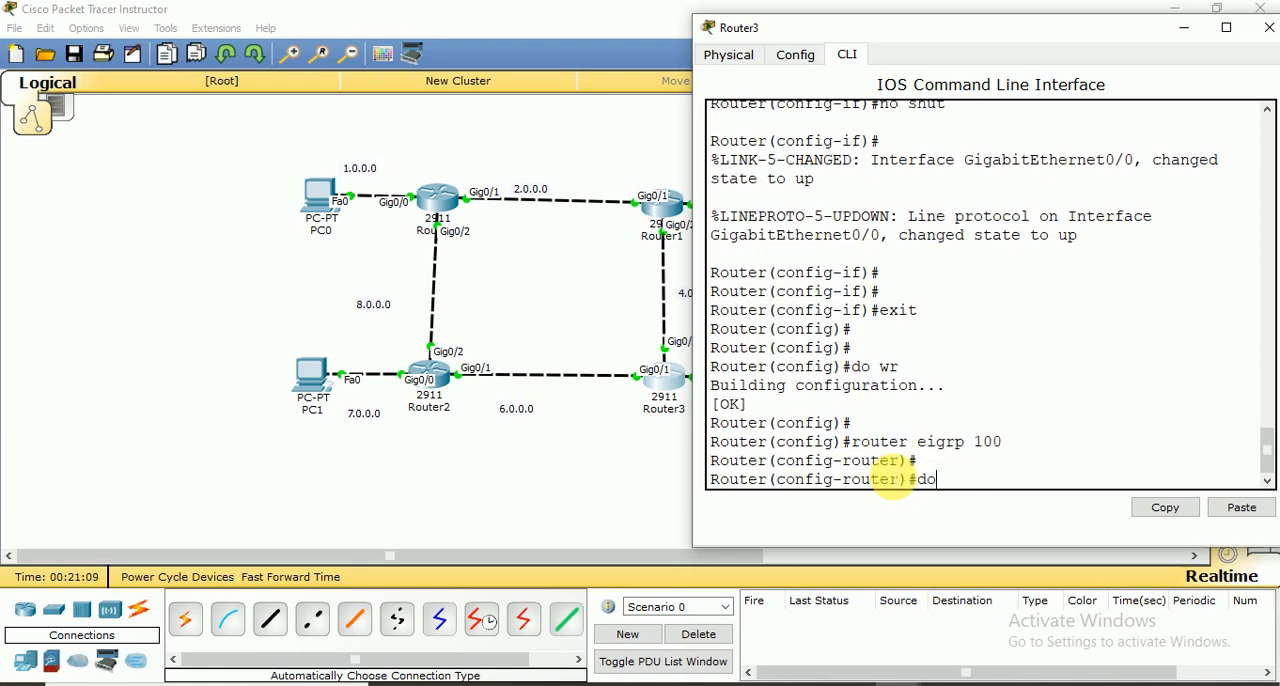
text( sh ip route conn)
key(Return)
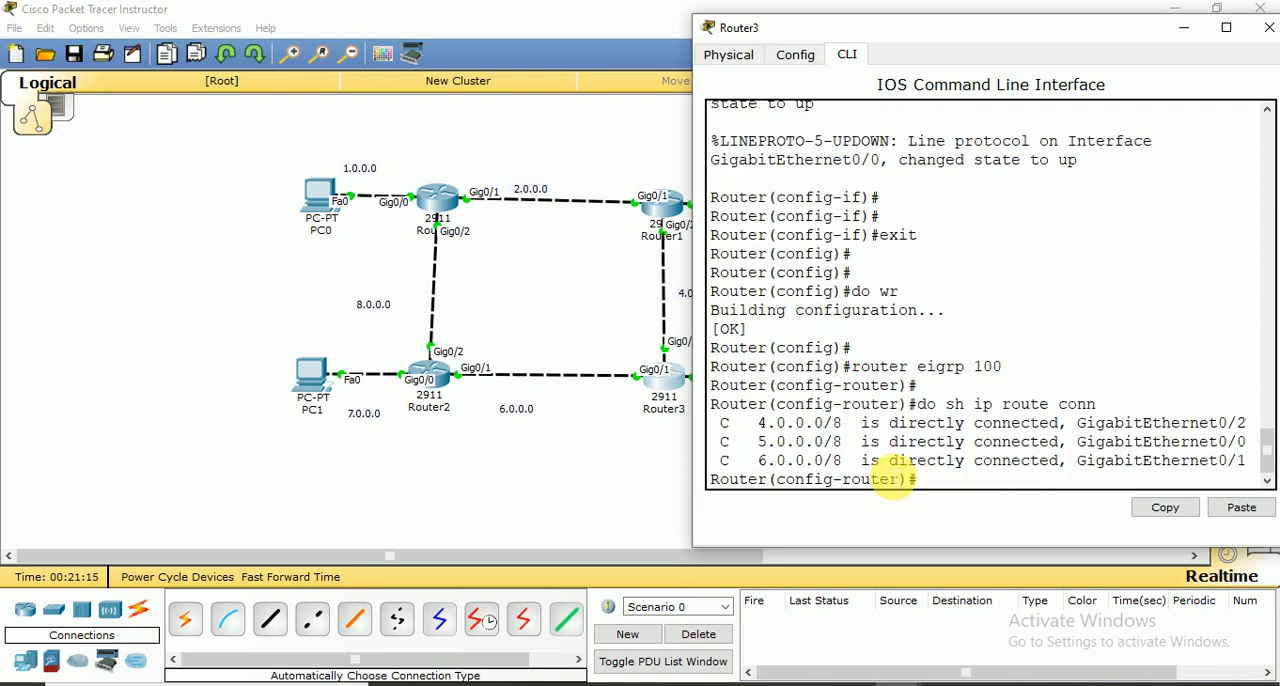
key(Return)
key(Return)
Advertise network 4.0.0.0 with wildcard mask 0.255.255.255 in Router3's EIGRP configuration
text(nfig-router)#n)
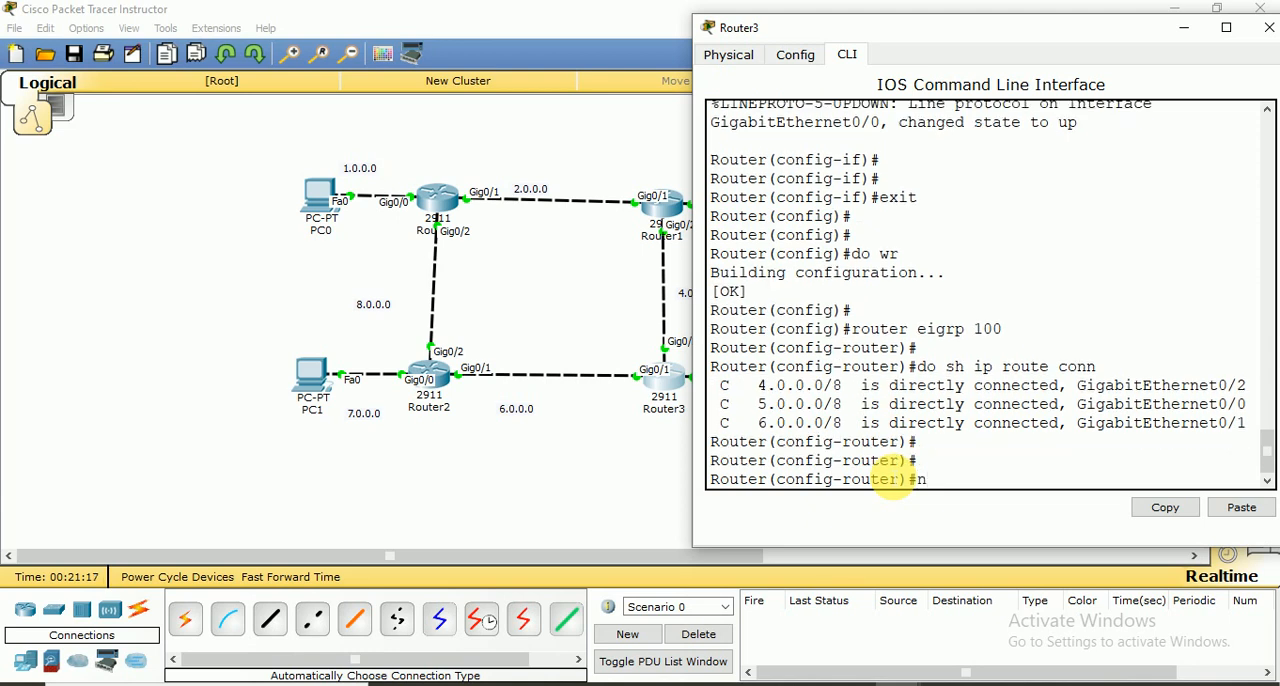
text(etwork 4.0.0.0 0)
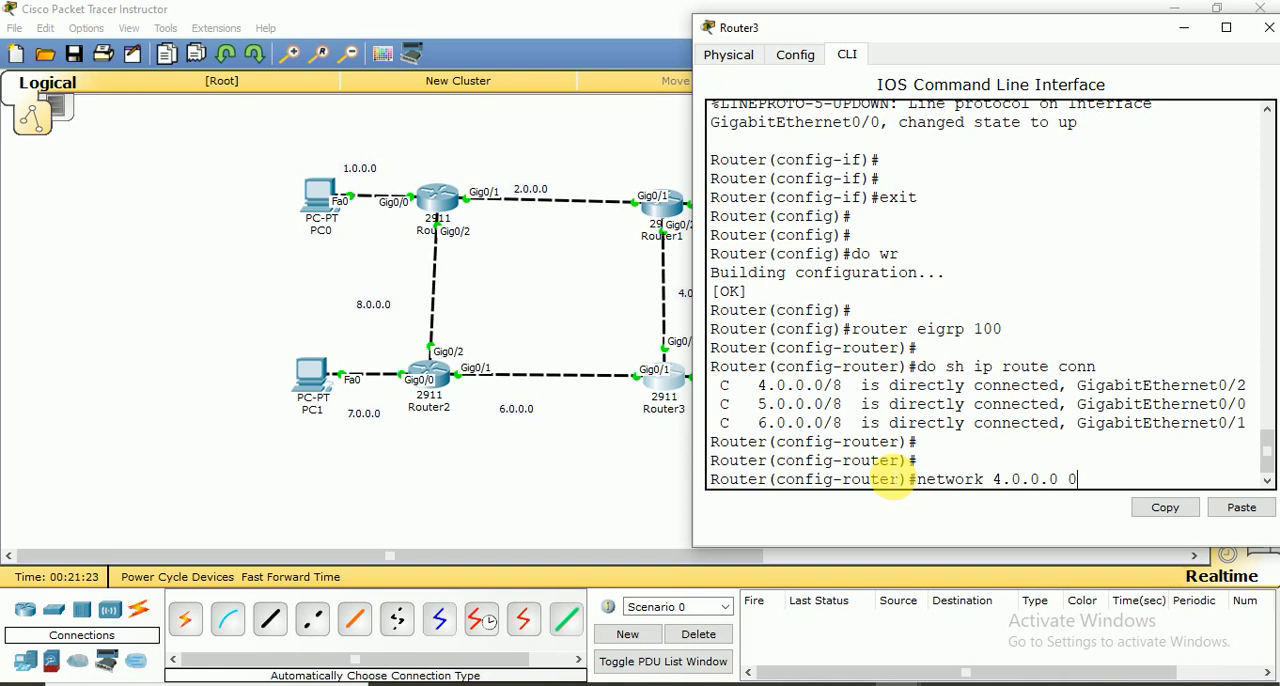
text(.255.255.255)
key(Return)
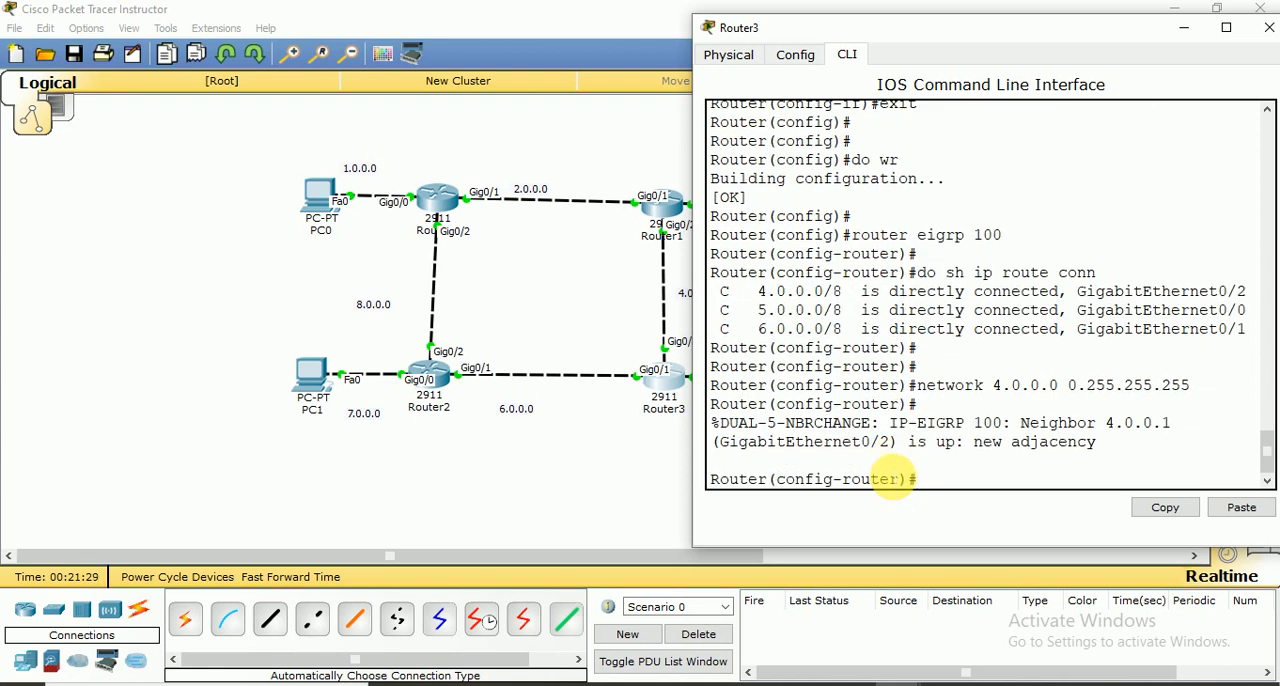
Advertise network 5.0.0.0 with wildcard mask 0.255.255.255 in Router3's EIGRP configuration
key(Up)
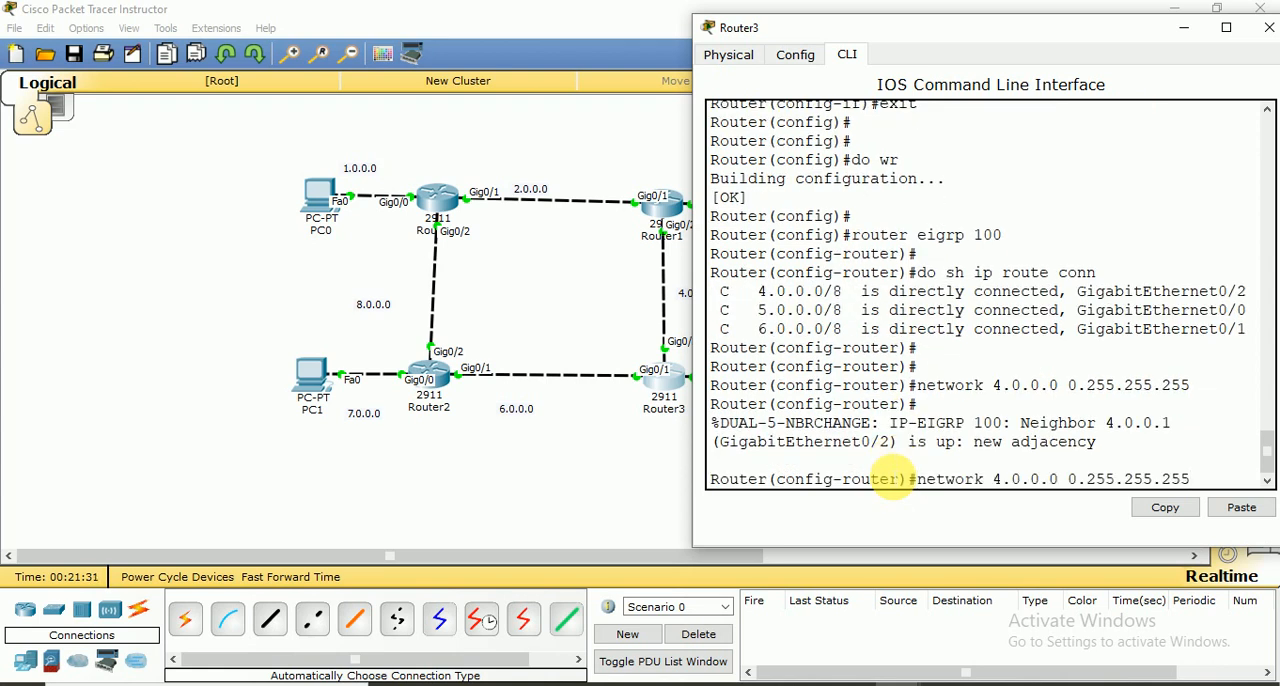
key(Left)
key(Left)
key(Left)
key(Left)
key(Left)
key(Left)
key(Left)
key(Left)
key(Left)
key(Left)
key(Left)
key(Left)
key(Left)
key(Left)
Advertise network 6.0.0.0 with wildcard mask 0.255.255.255 in Router3's EIGRP configuration
key(Left)
key(Left)
key(Left)
key(Left)
key(Left)
key(Left)
key(BackSpace)
text(5)
key(Return)
key(Up)
key(Left)
key(Left)
key(Left)
key(Left)
key(Left)
key(Left)
key(Left)
key(Left)
key(Left)
key(Left)
key(Left)
key(Left)
key(Left)
key(Left)
key(Left)
key(Left)
key(Left)
key(Left)
key(Left)
key(Left)
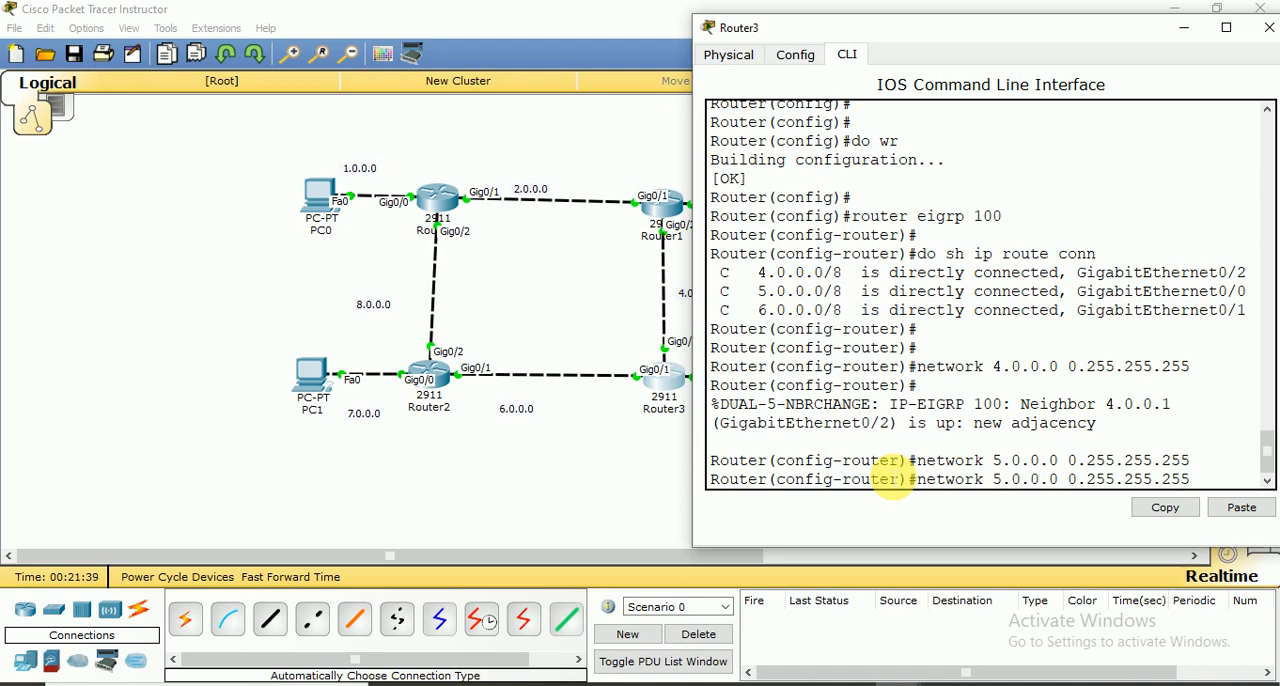
key(BackSpace)
text(6)
key(Return)
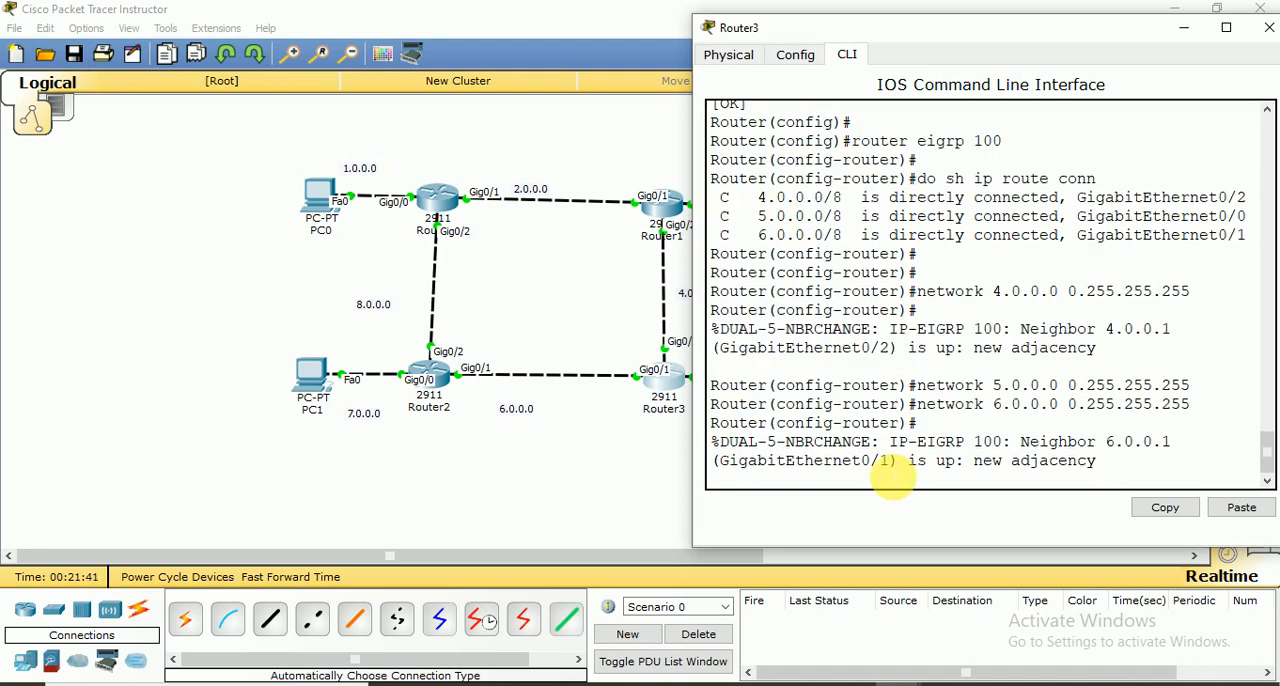
Enter no auto summary for Router3's EIGRP process and exit back to global configuration mode
text(no aut)
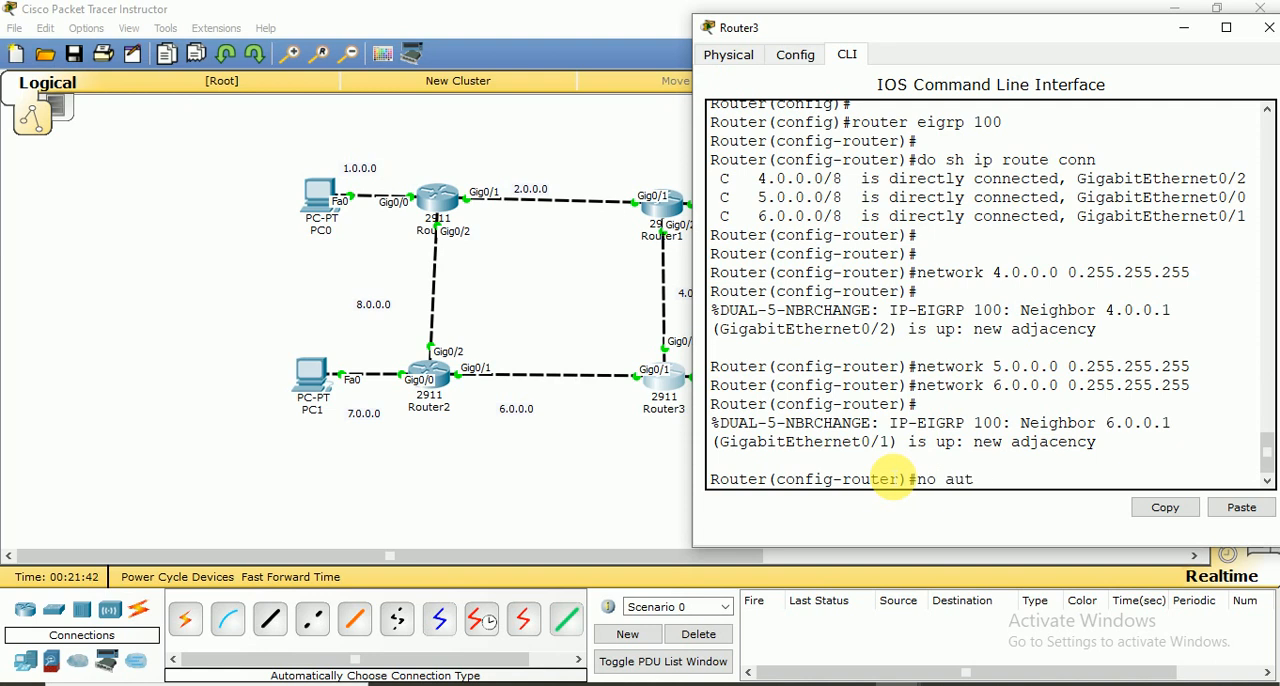
text(o summary)
key(Return)
key(Return)
key(Return)
key(Return)
text(exit)
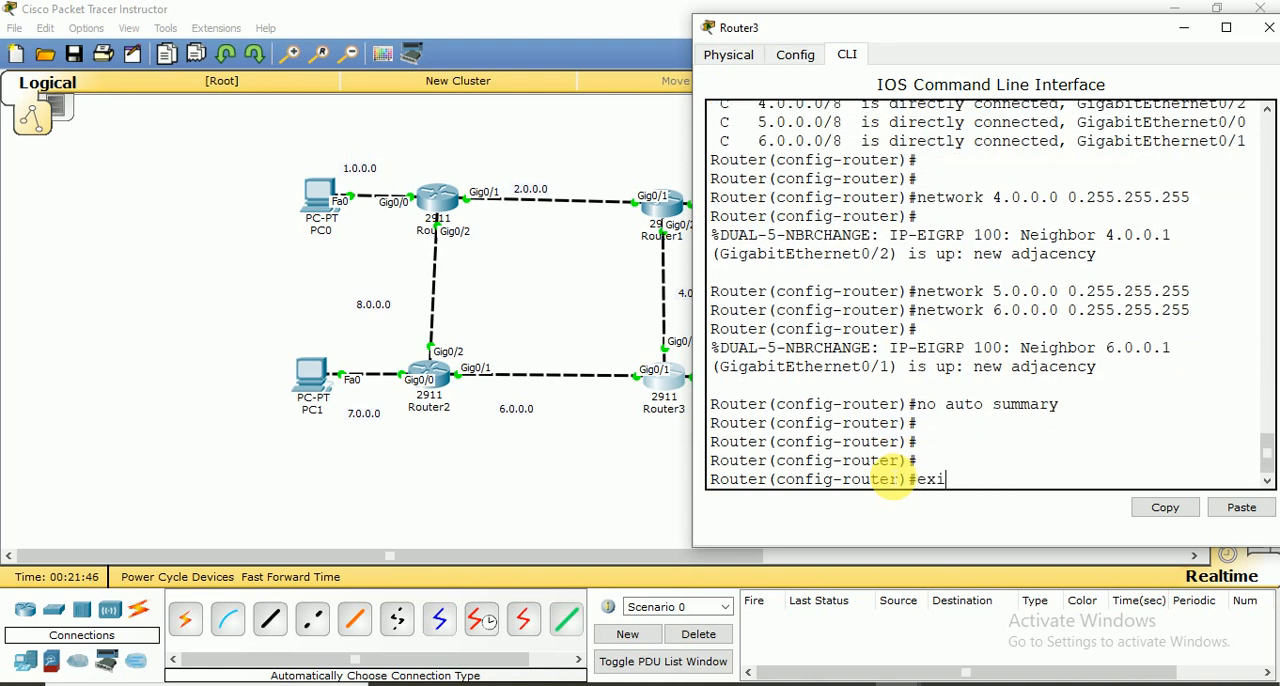
key(Return)
key(Return)
Save Router3's configuration with do wr and close its window
text(do wr)
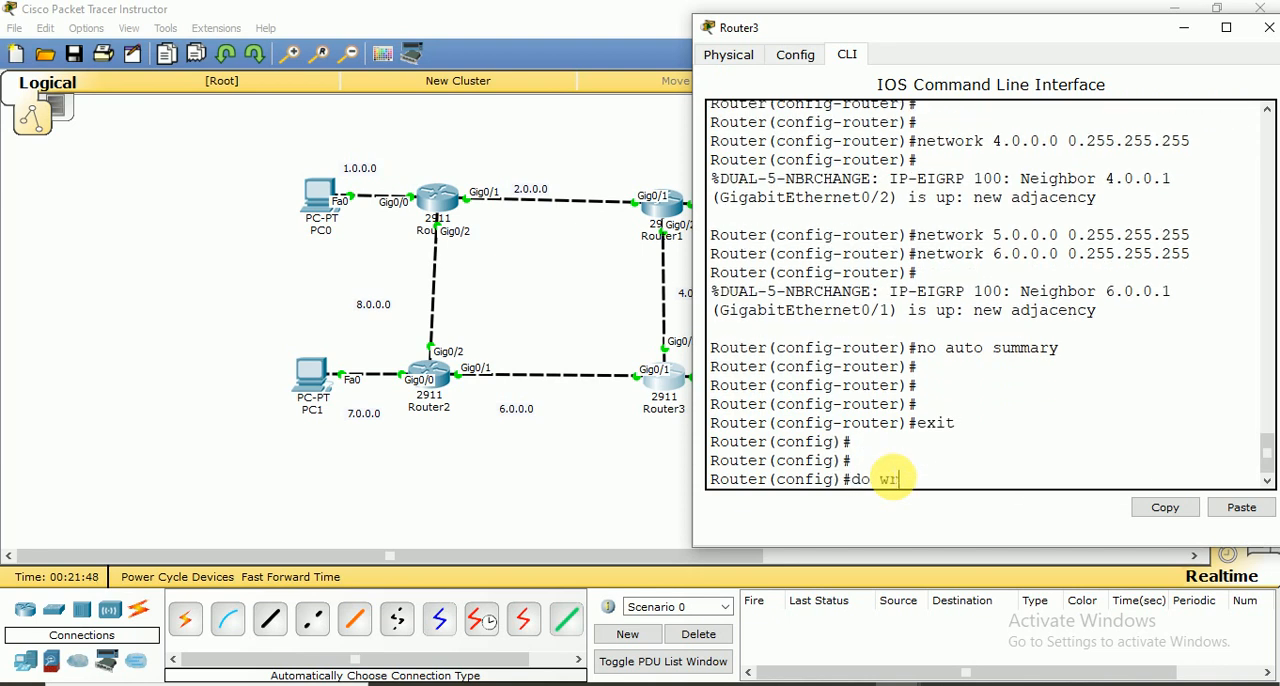
key(Return)
key(Return)
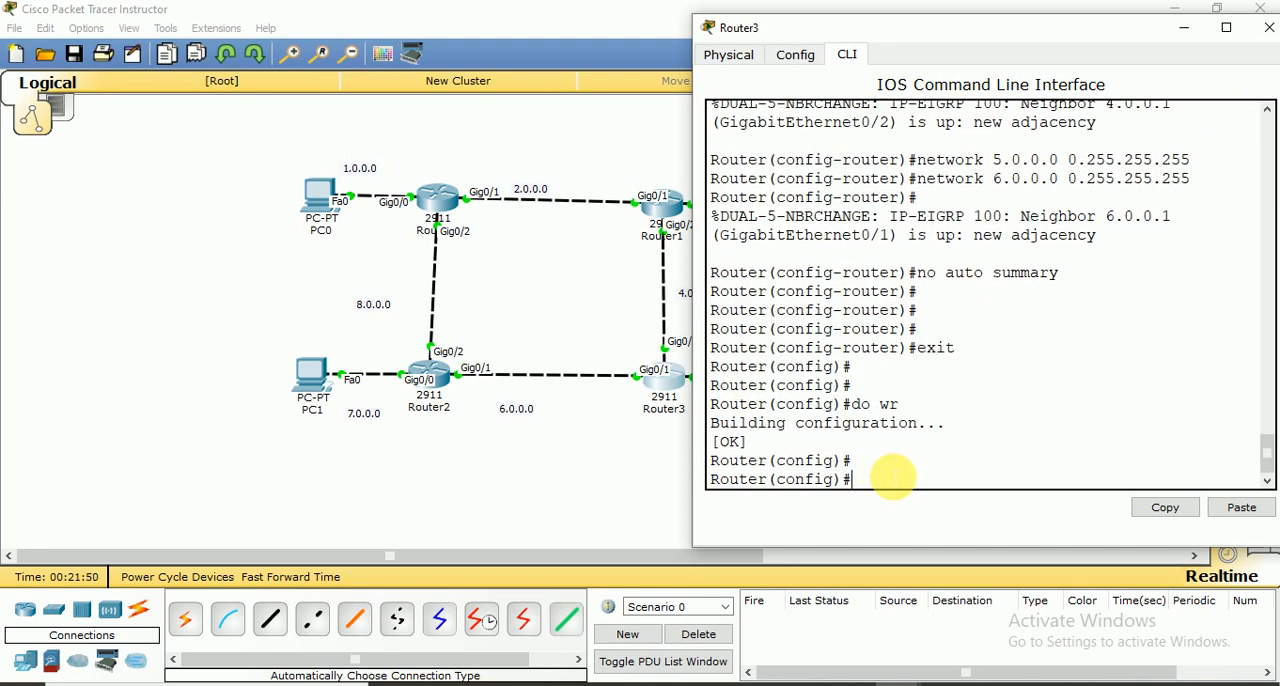
drag(1069, 29, 845, 40)
click(1046, 37)
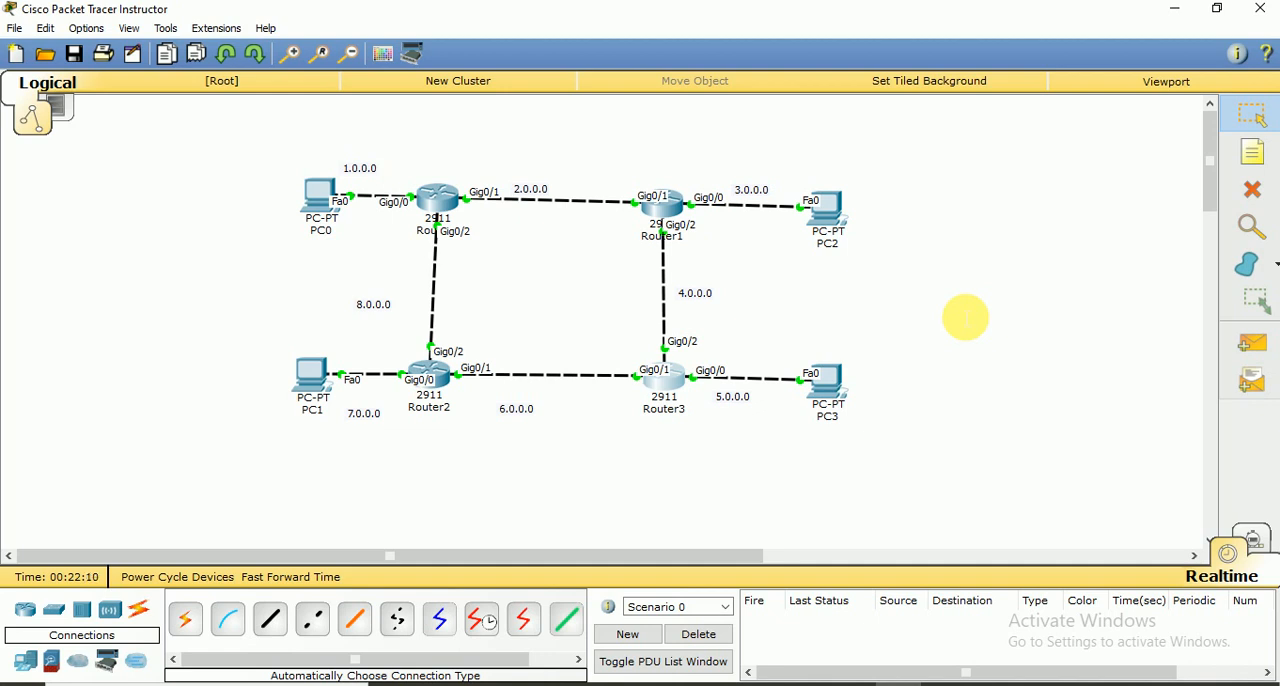
Test connectivity by sending a simple PDU from PC1 to PC0 twice, and delete the scenario's PDU entries
click(1252, 343)
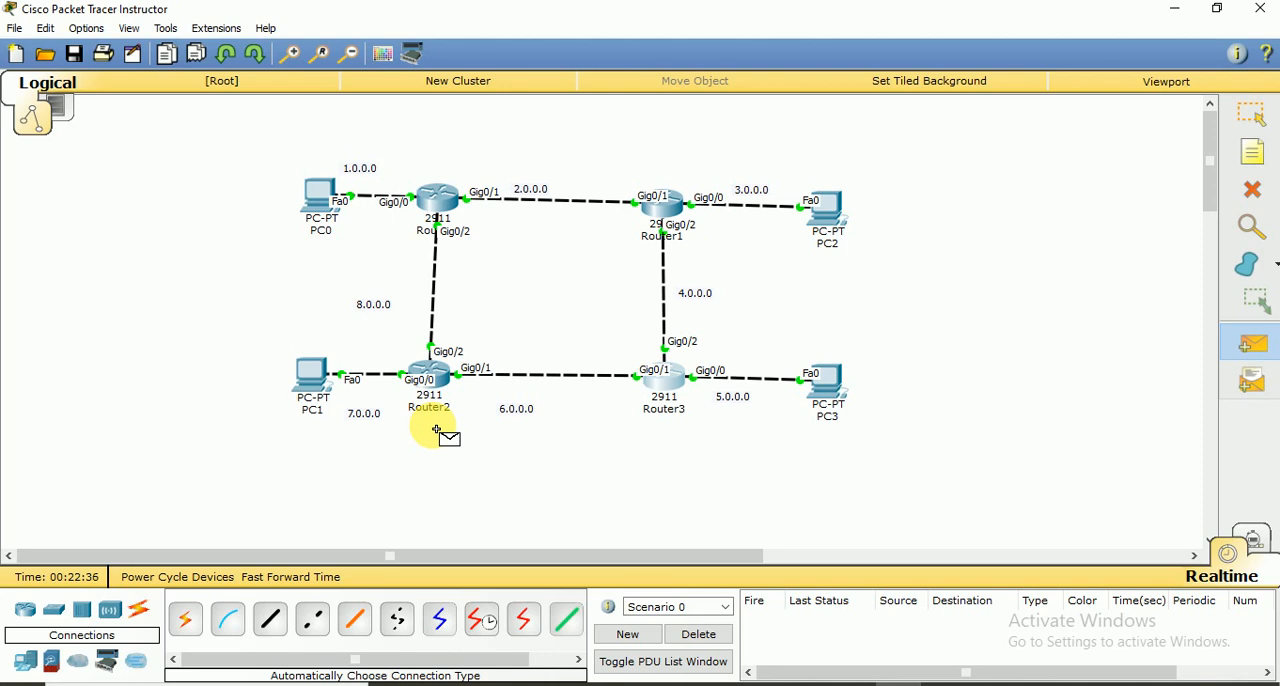
click(314, 381)
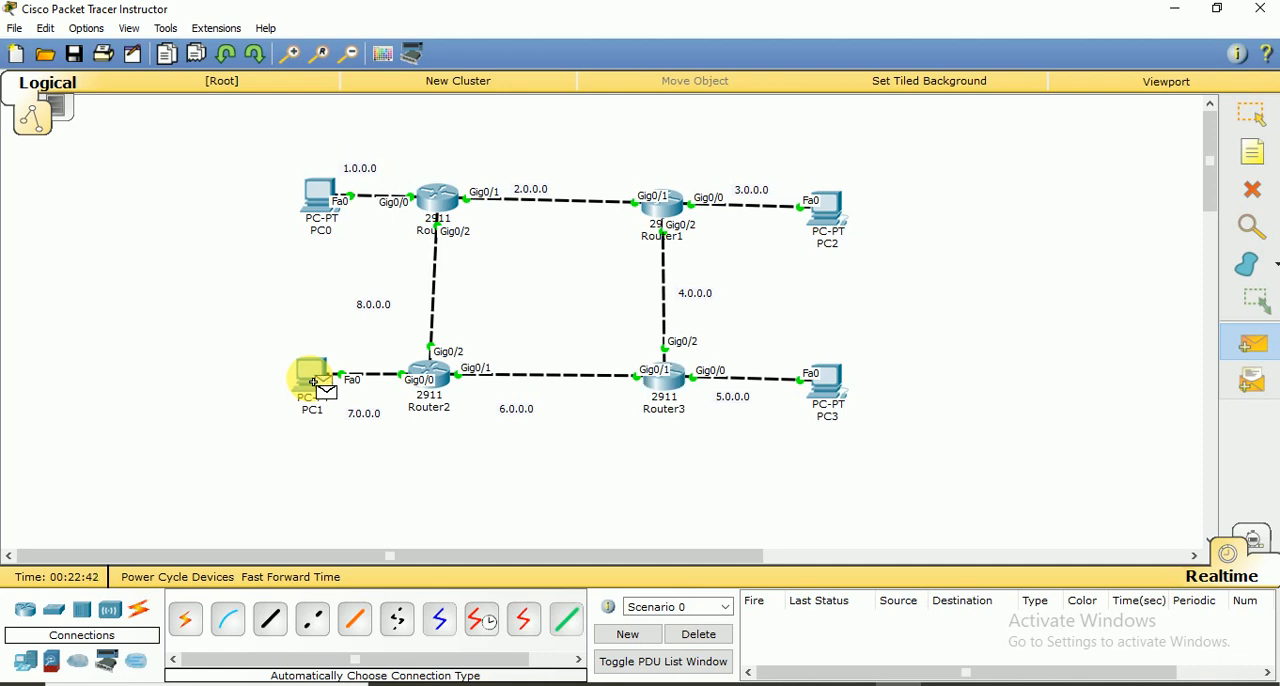
click(320, 194)
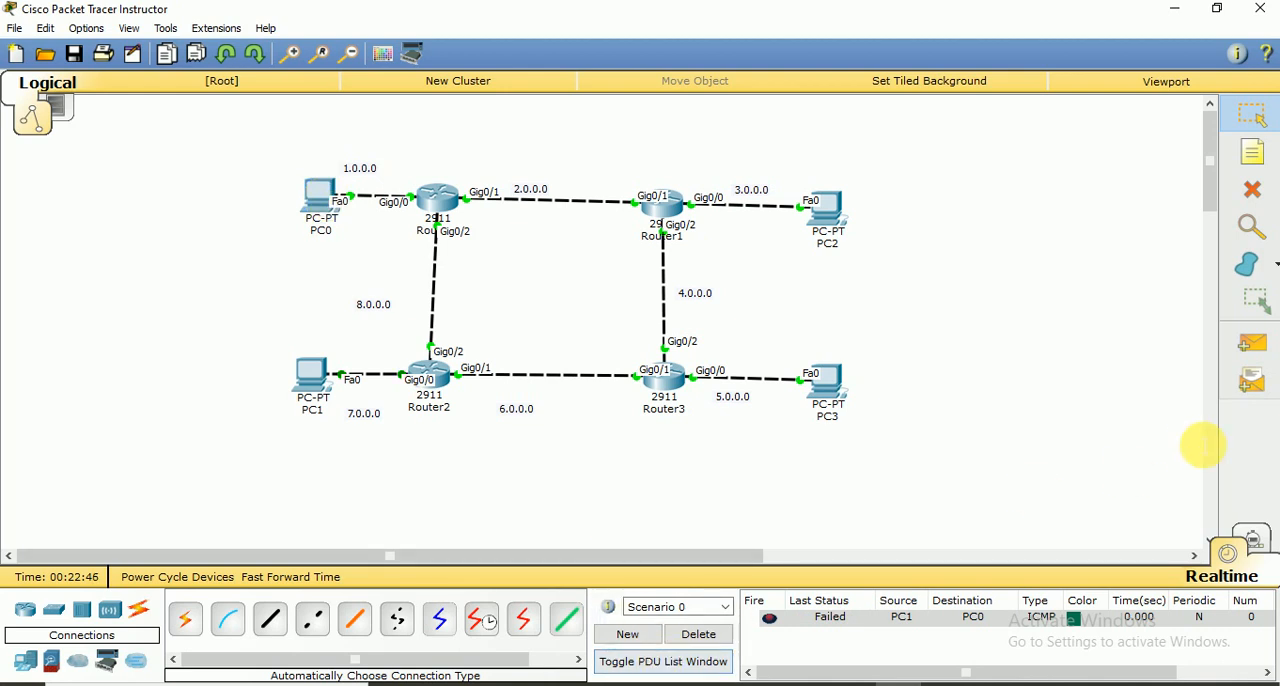
click(1252, 357)
click(313, 379)
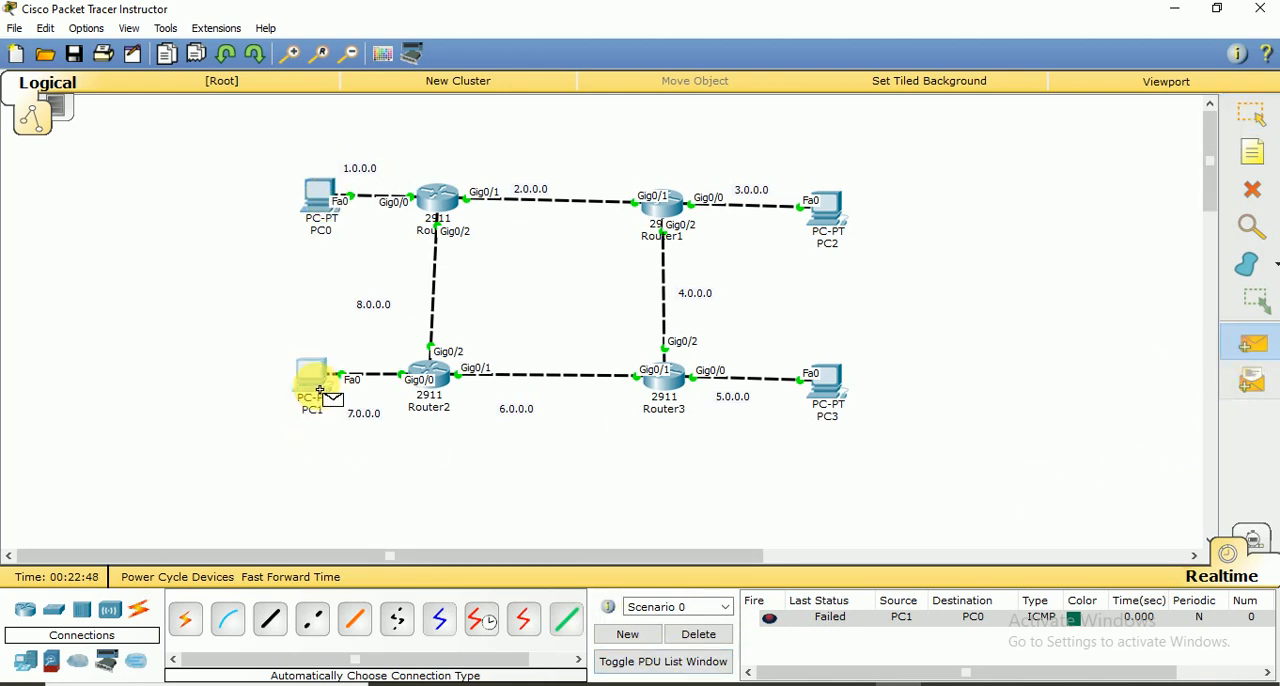
click(321, 196)
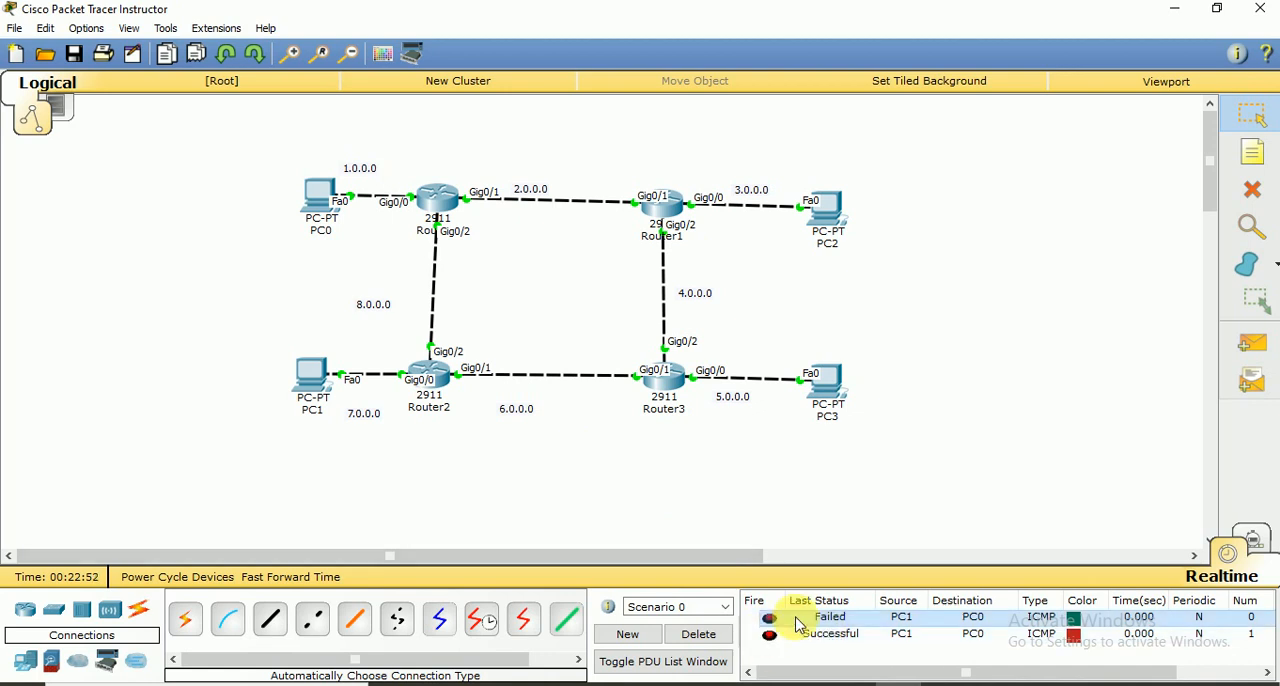
click(842, 619)
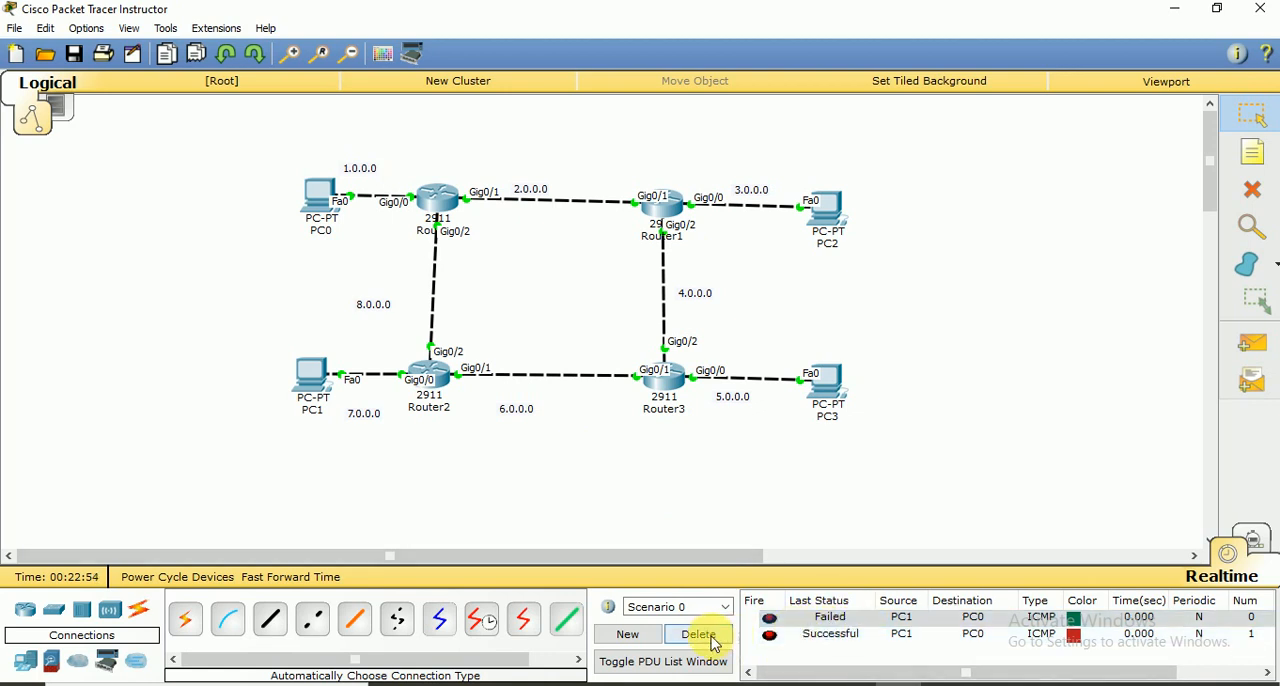
click(699, 634)
Send a simple PDU from PC1 to PC2 twice as a connectivity test, and delete the scenario's entries
click(1266, 346)
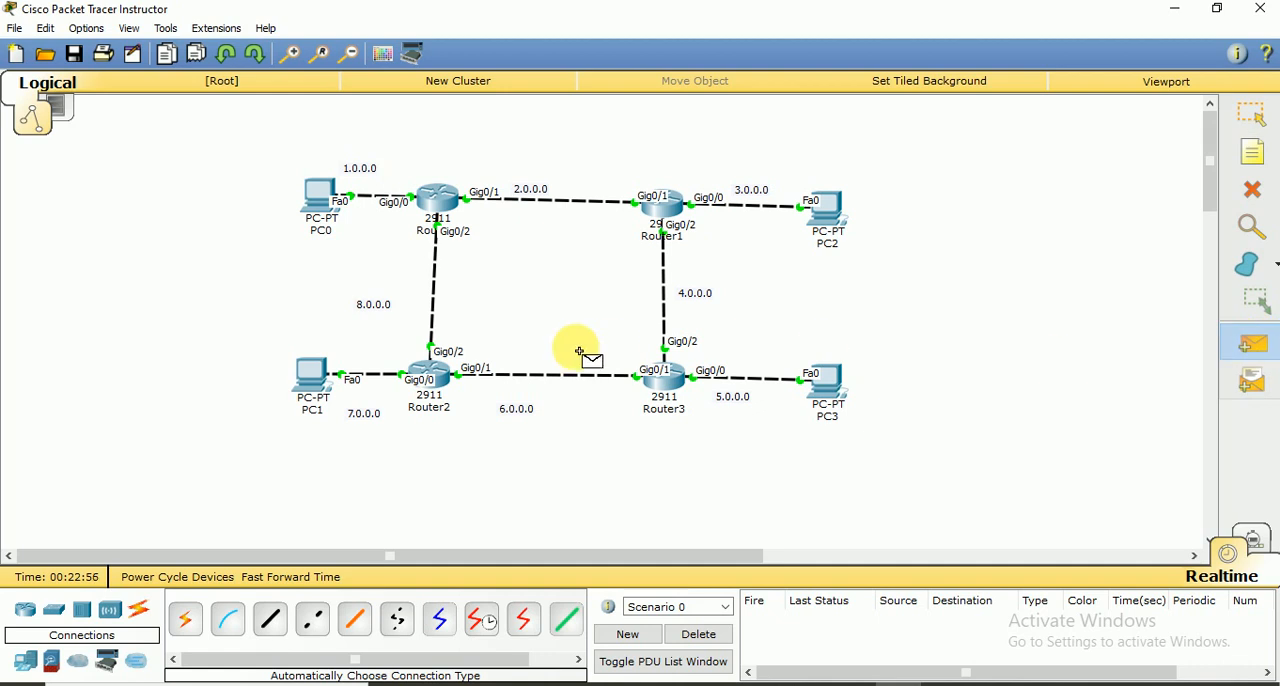
click(316, 375)
click(832, 210)
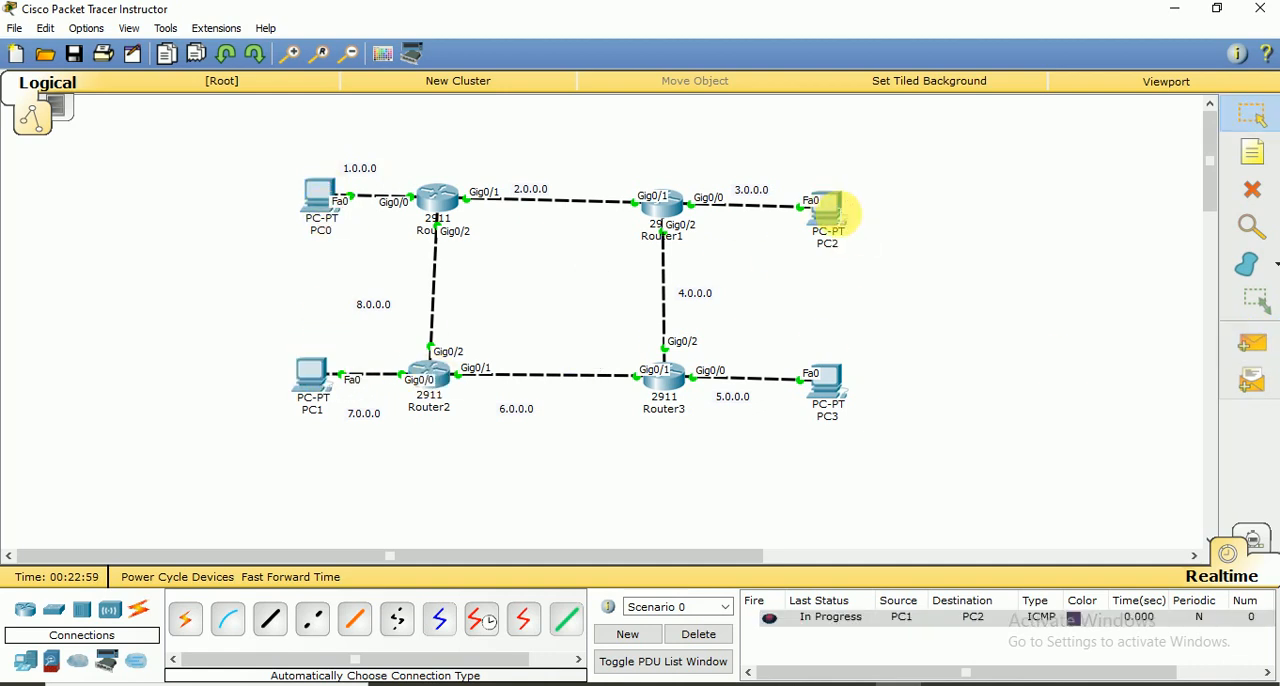
click(1252, 343)
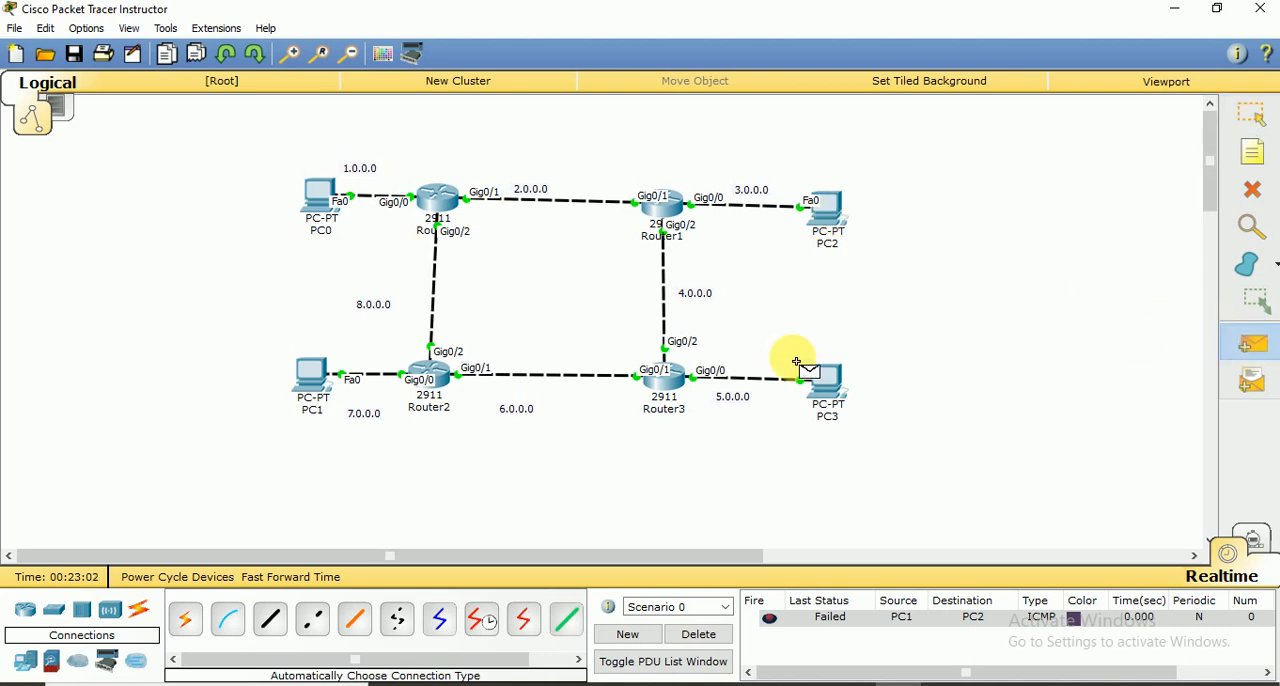
click(310, 374)
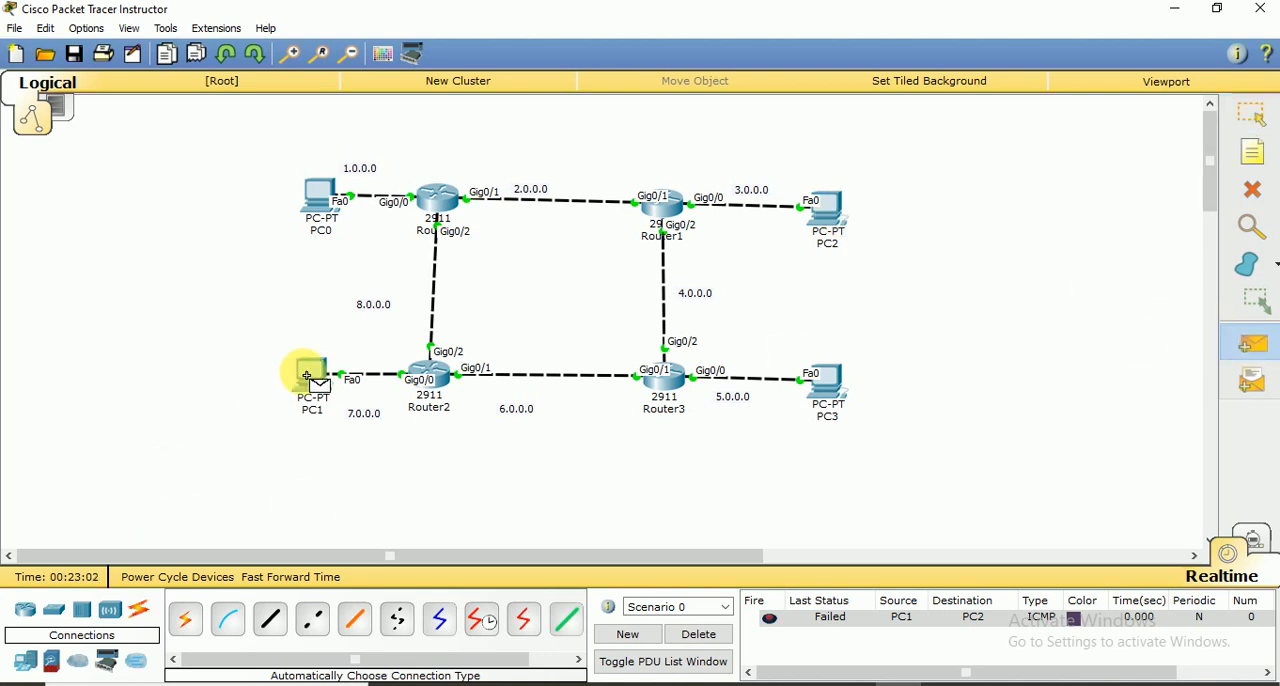
click(843, 214)
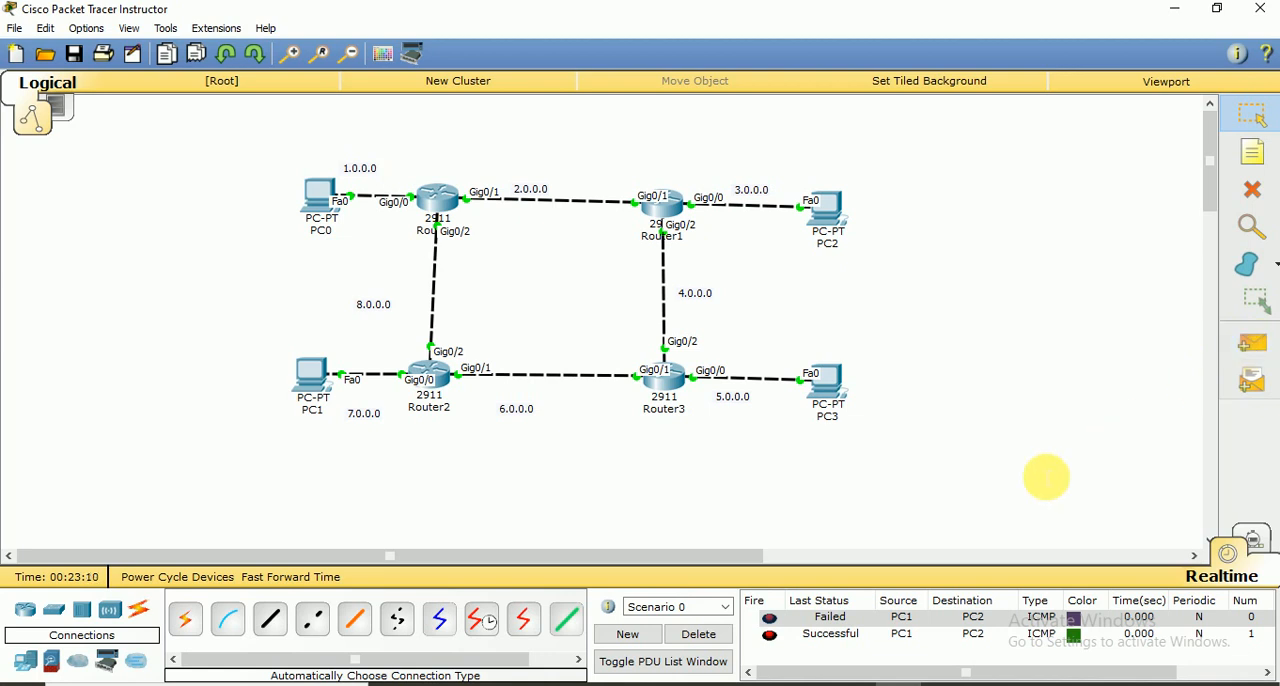
click(1232, 346)
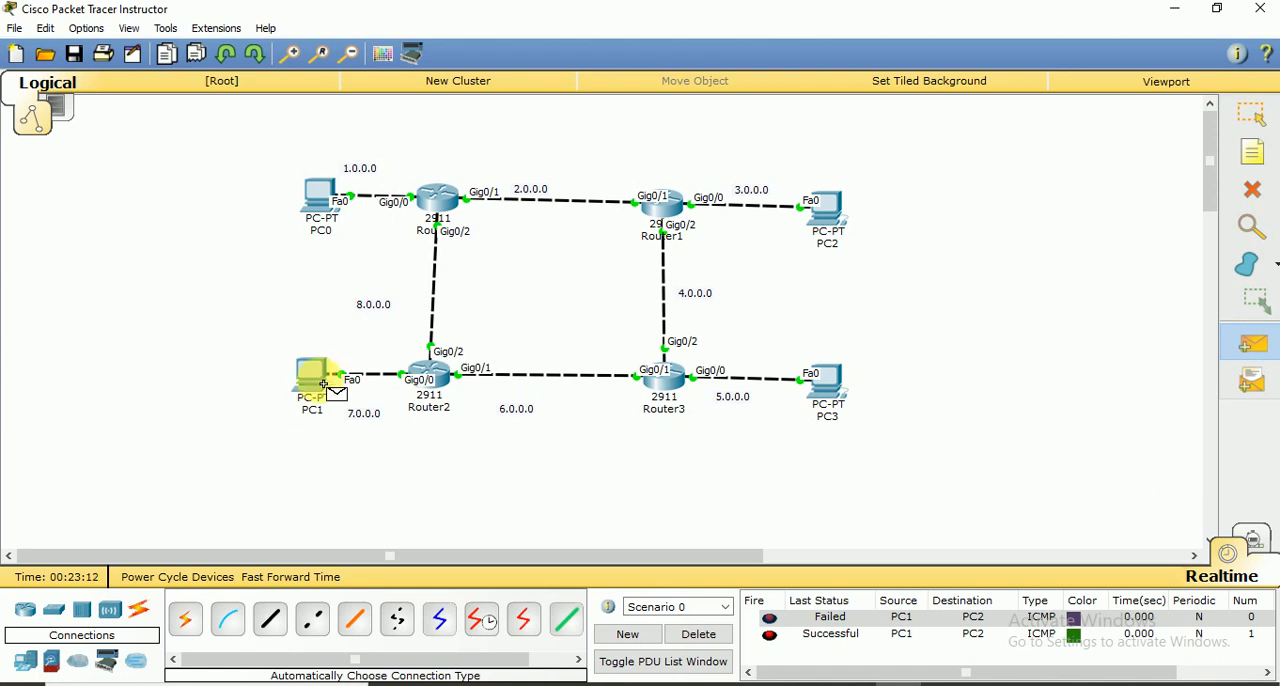
click(699, 634)
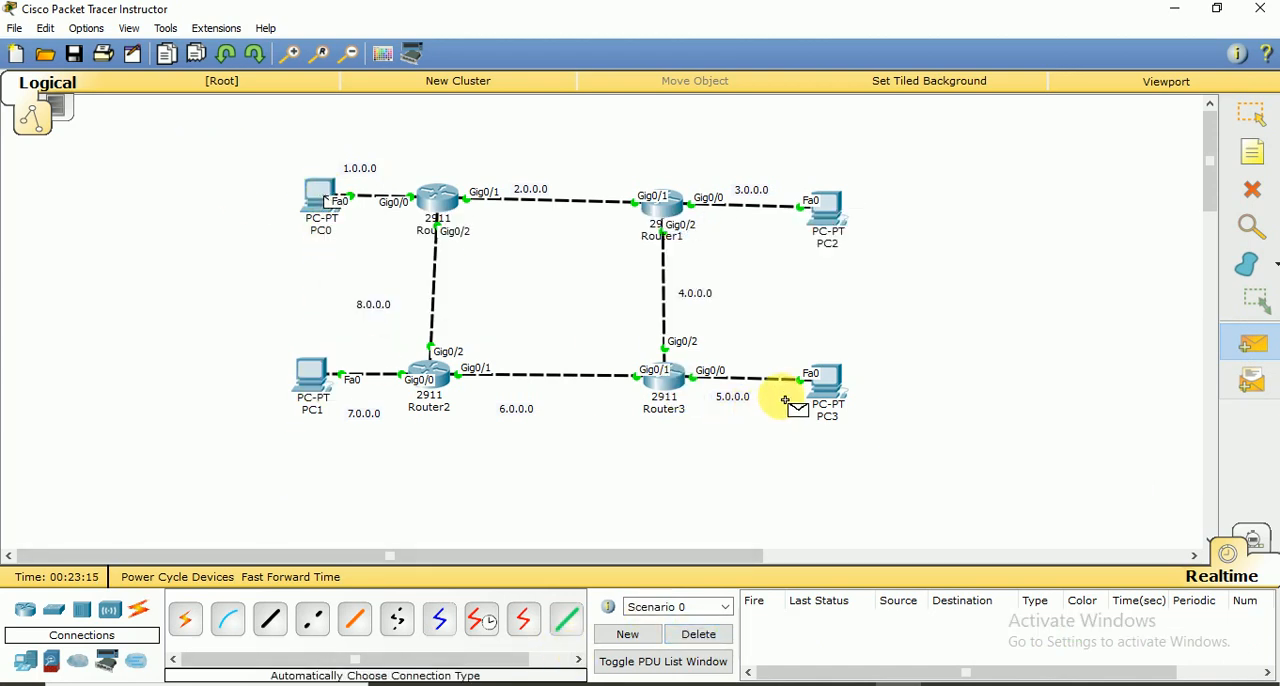
Test the path from PC0 to PC3 with two simple PDUs and clear the scenario
click(829, 390)
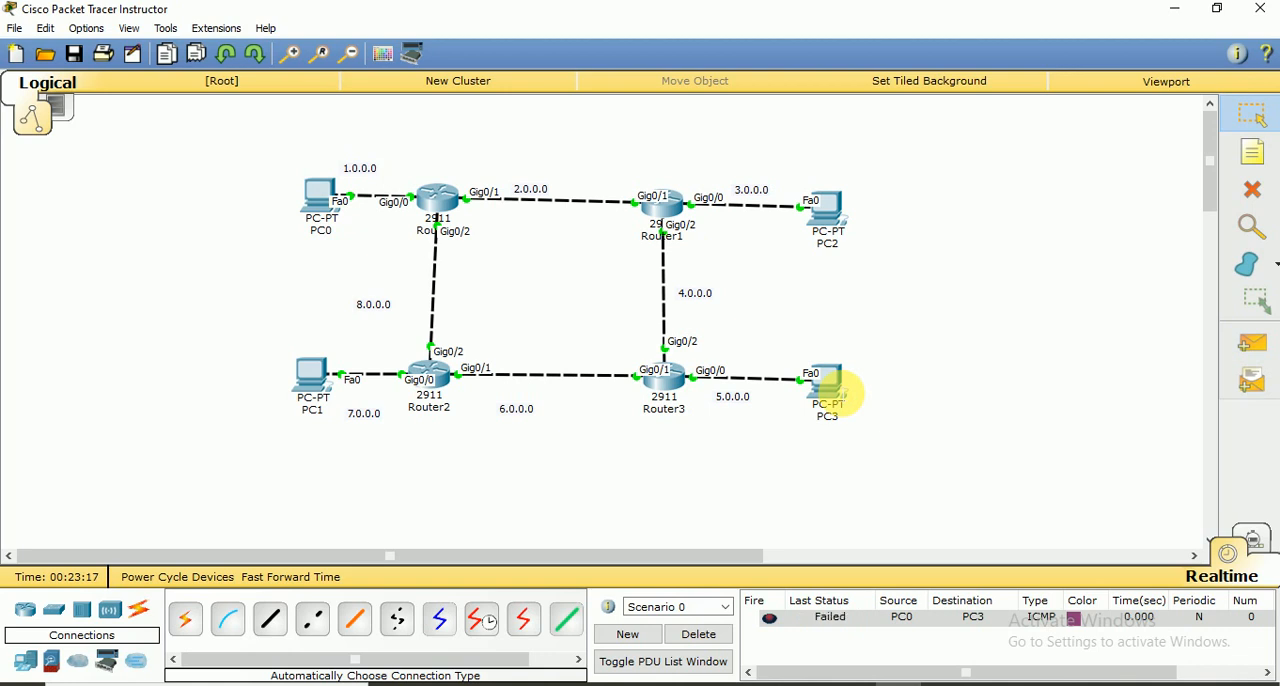
click(1252, 343)
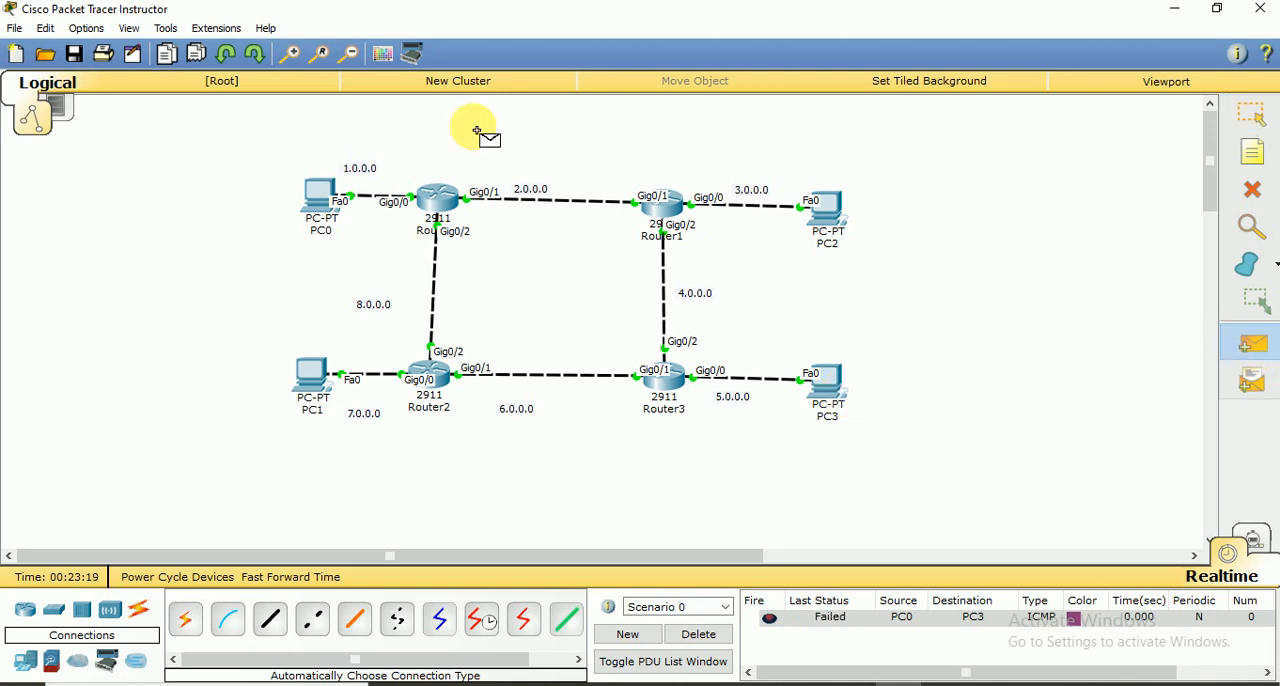
click(322, 200)
click(834, 396)
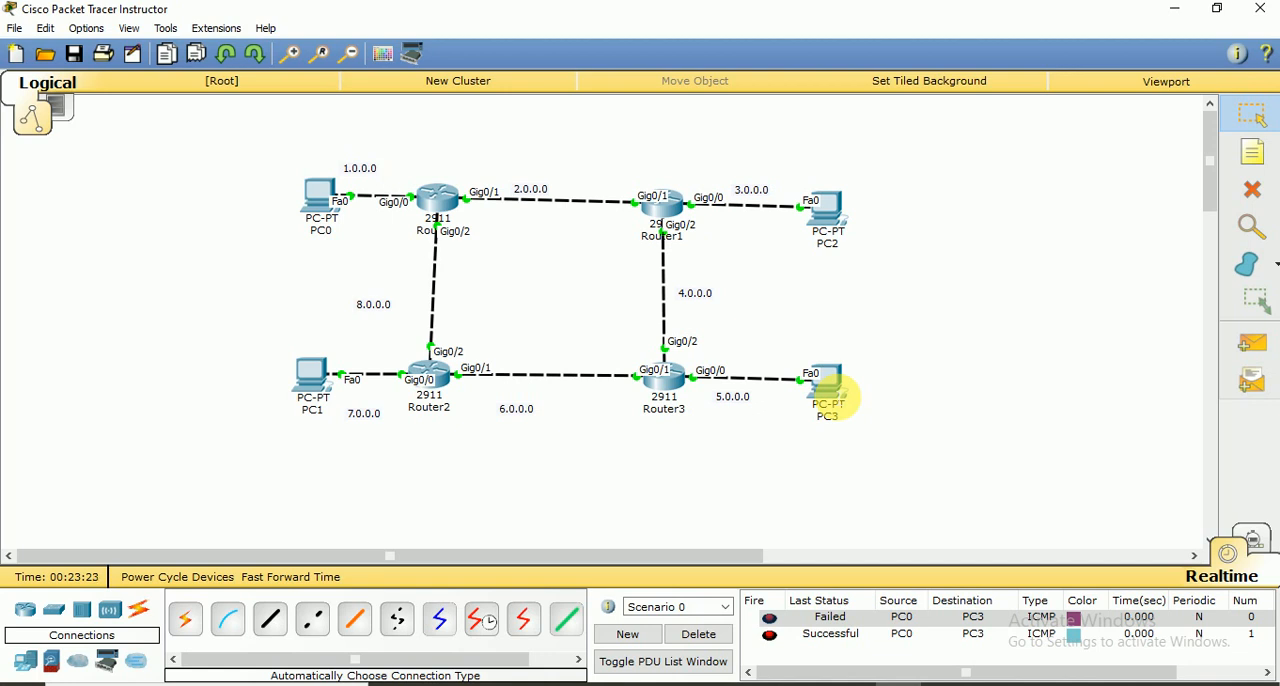
click(688, 646)
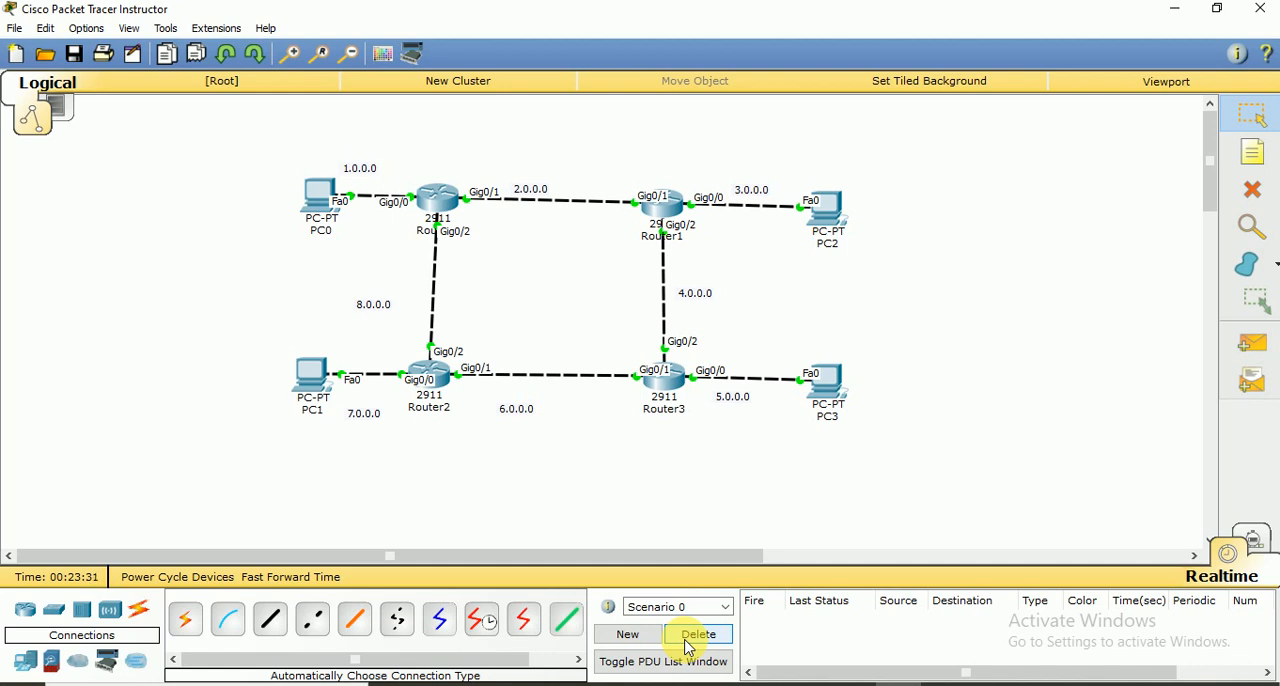
Send one simple PDU from PC2 to PC0 and another from PC2 to PC1
click(1253, 343)
click(803, 215)
click(325, 199)
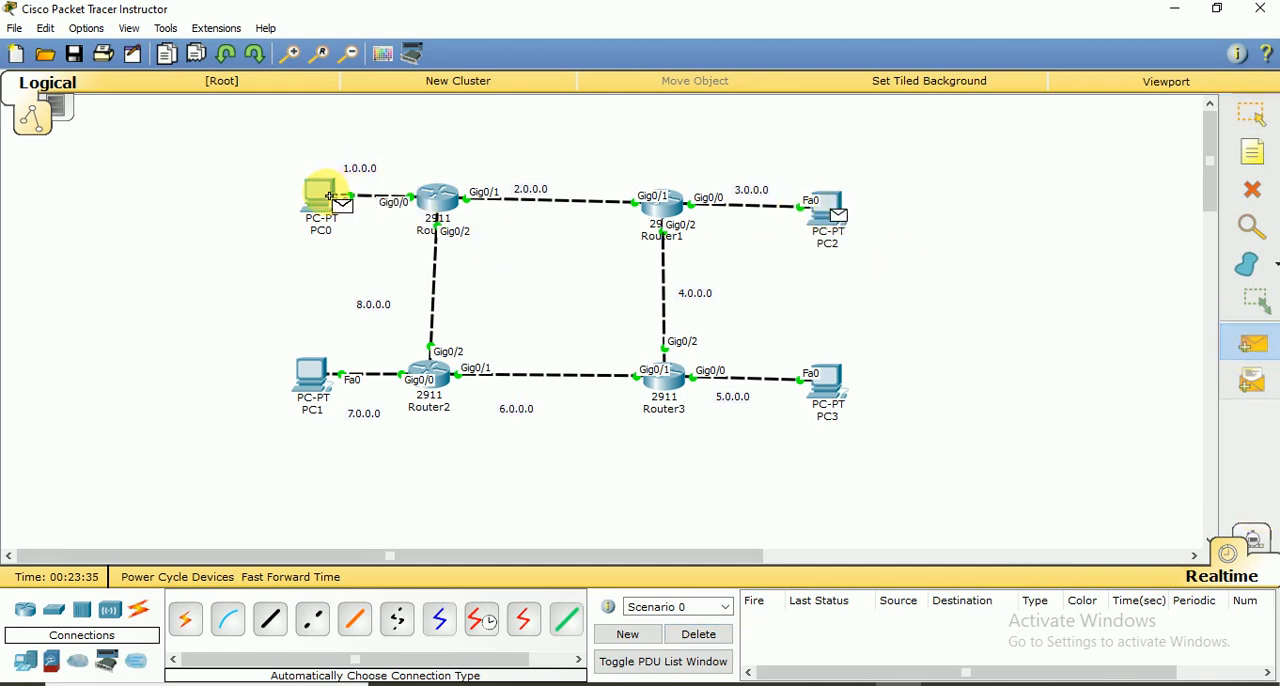
click(1253, 343)
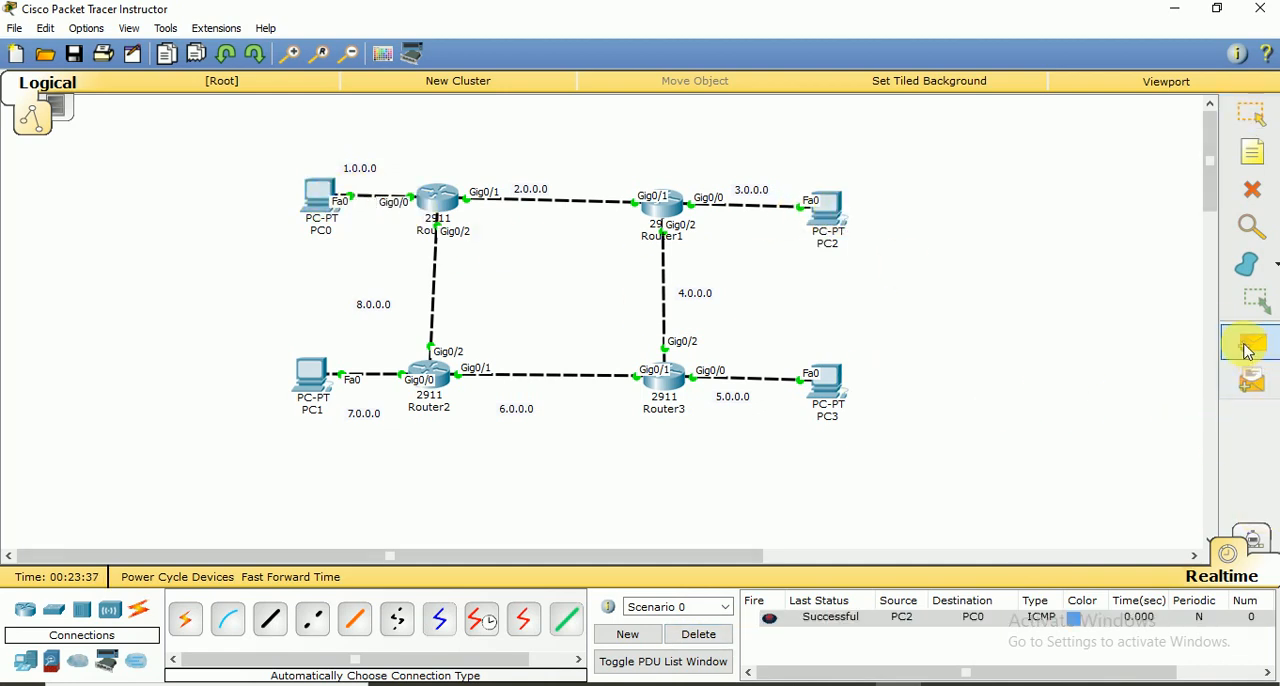
click(826, 222)
click(318, 375)
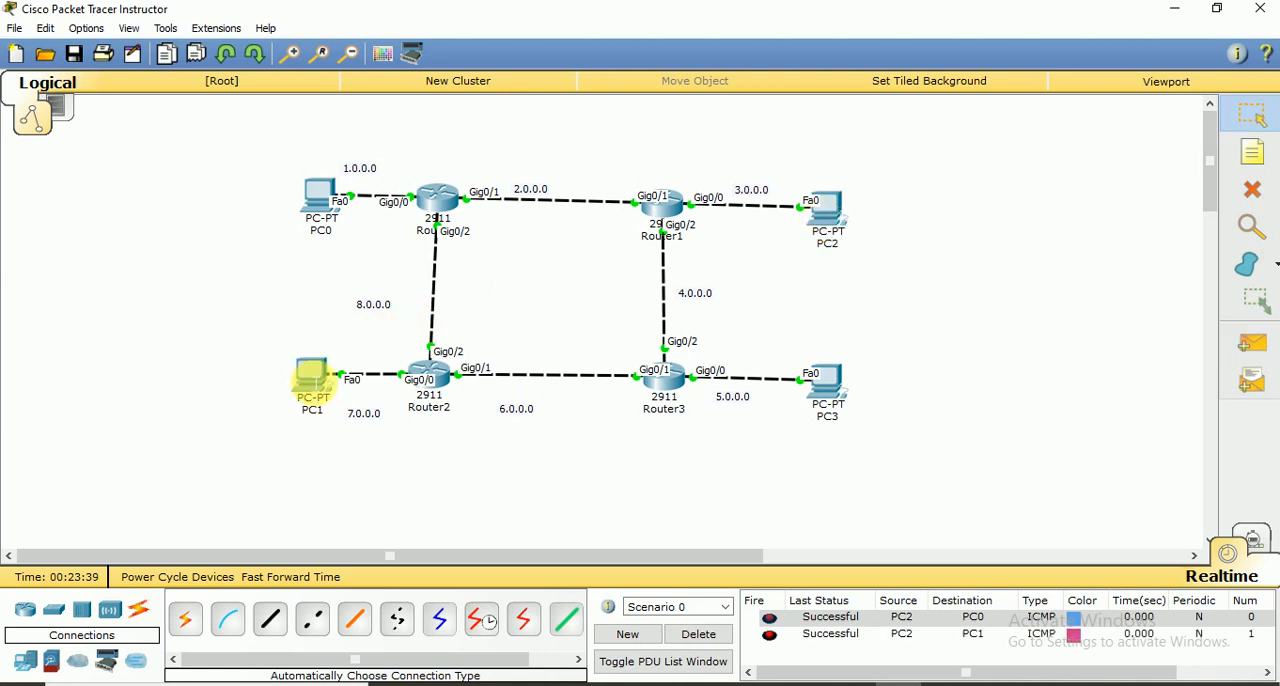
Send a simple PDU from PC0 to PC3
click(1251, 343)
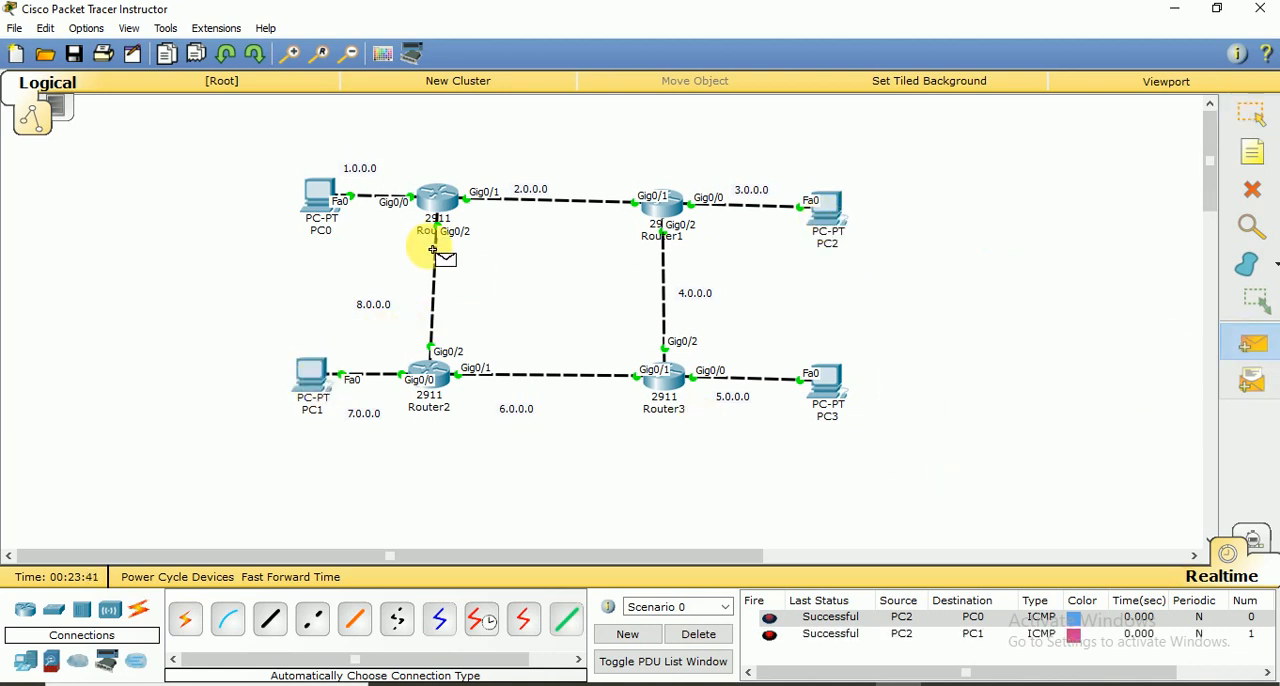
click(330, 205)
click(835, 398)
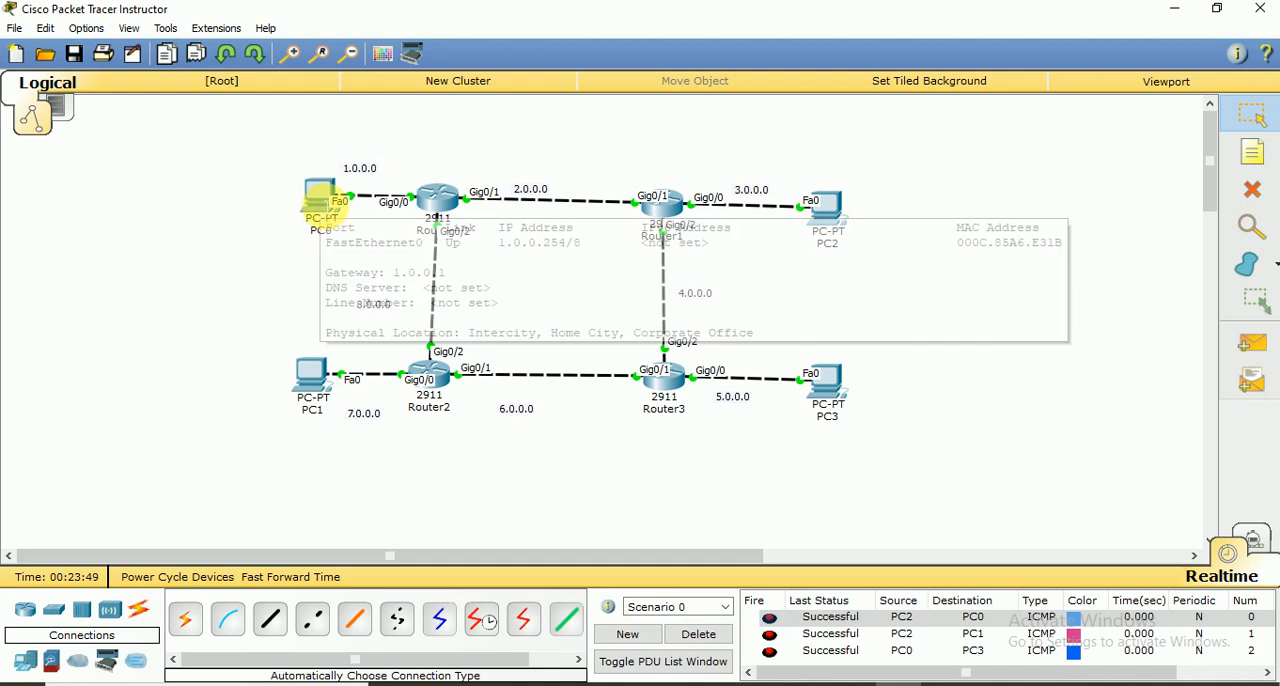
Ping 5.0.0.254 from PC0's Command Prompt and close the PC0 window
click(322, 200)
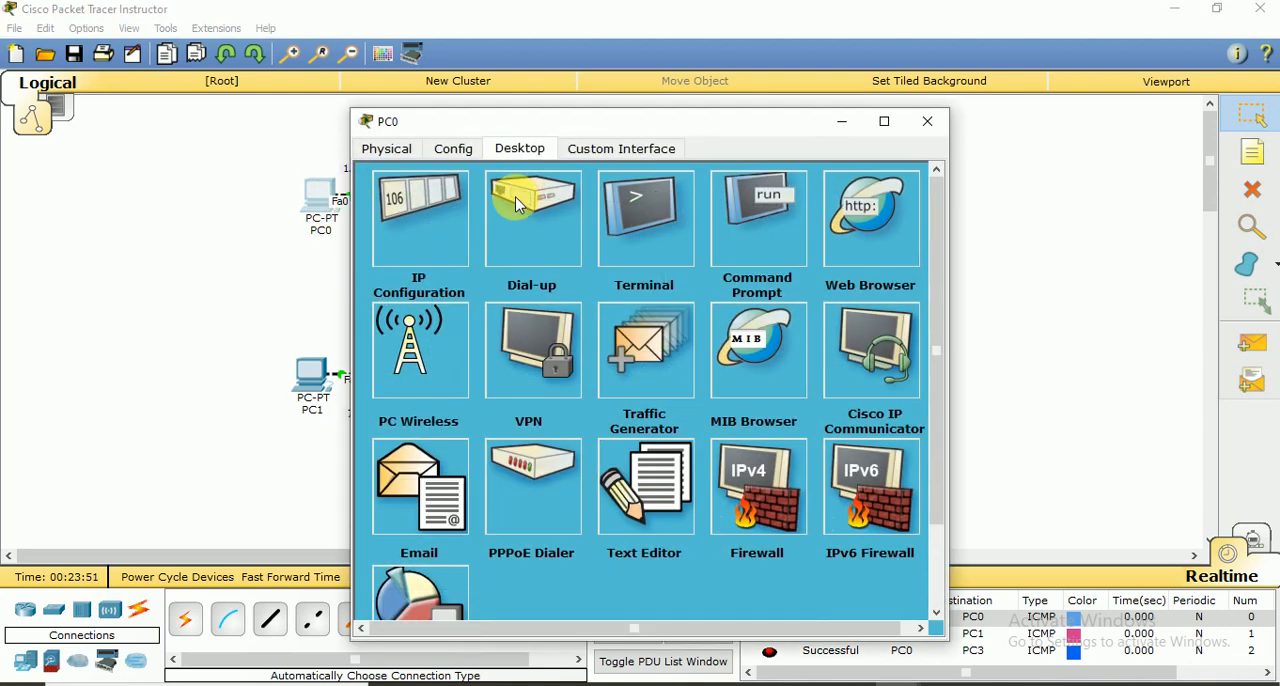
drag(597, 121, 1004, 64)
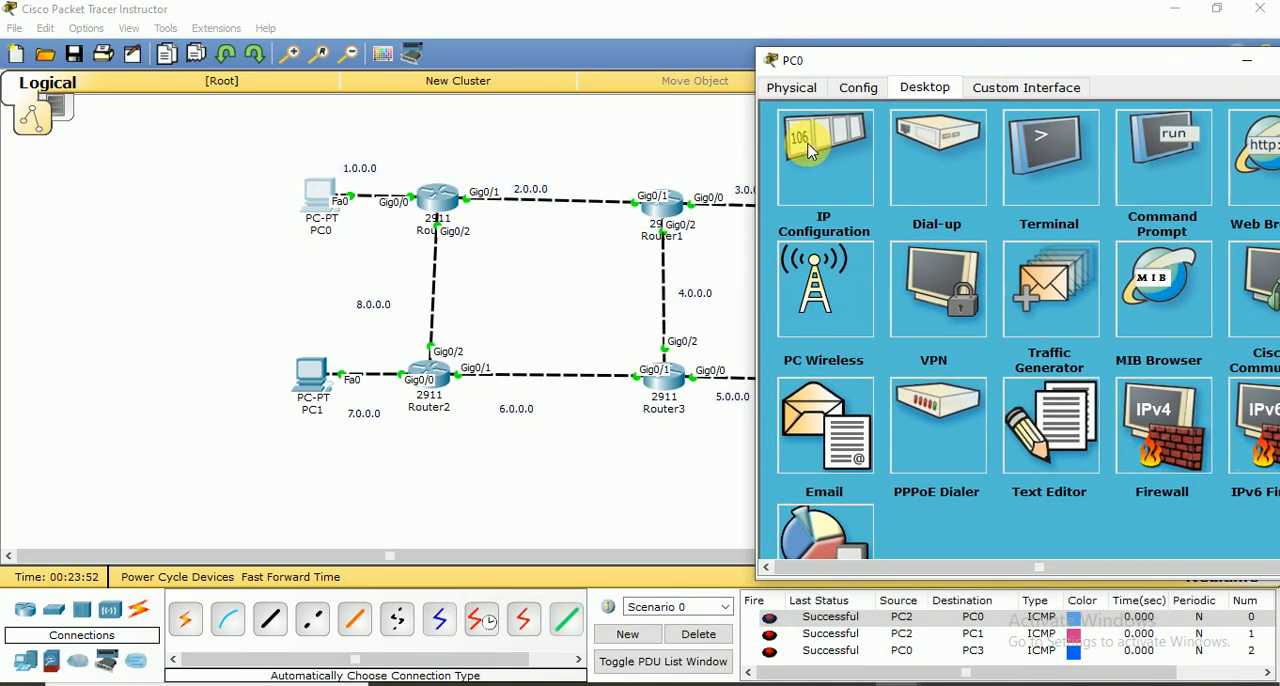
click(1163, 158)
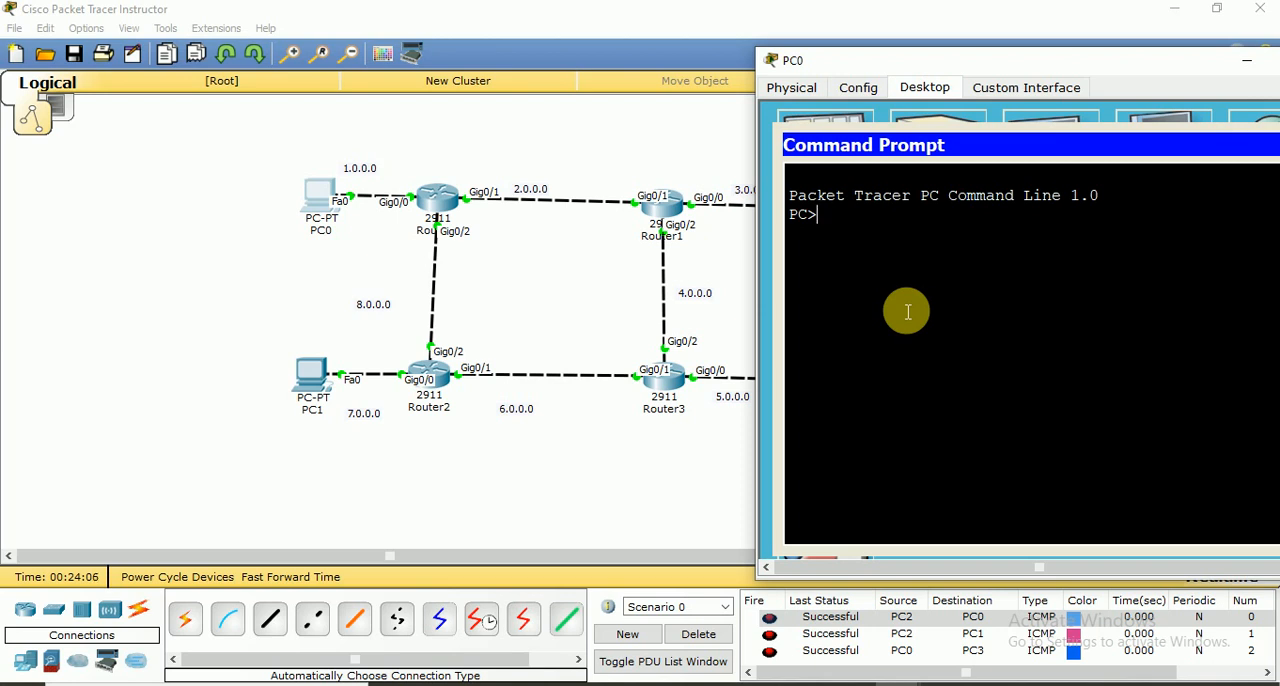
text(ping)
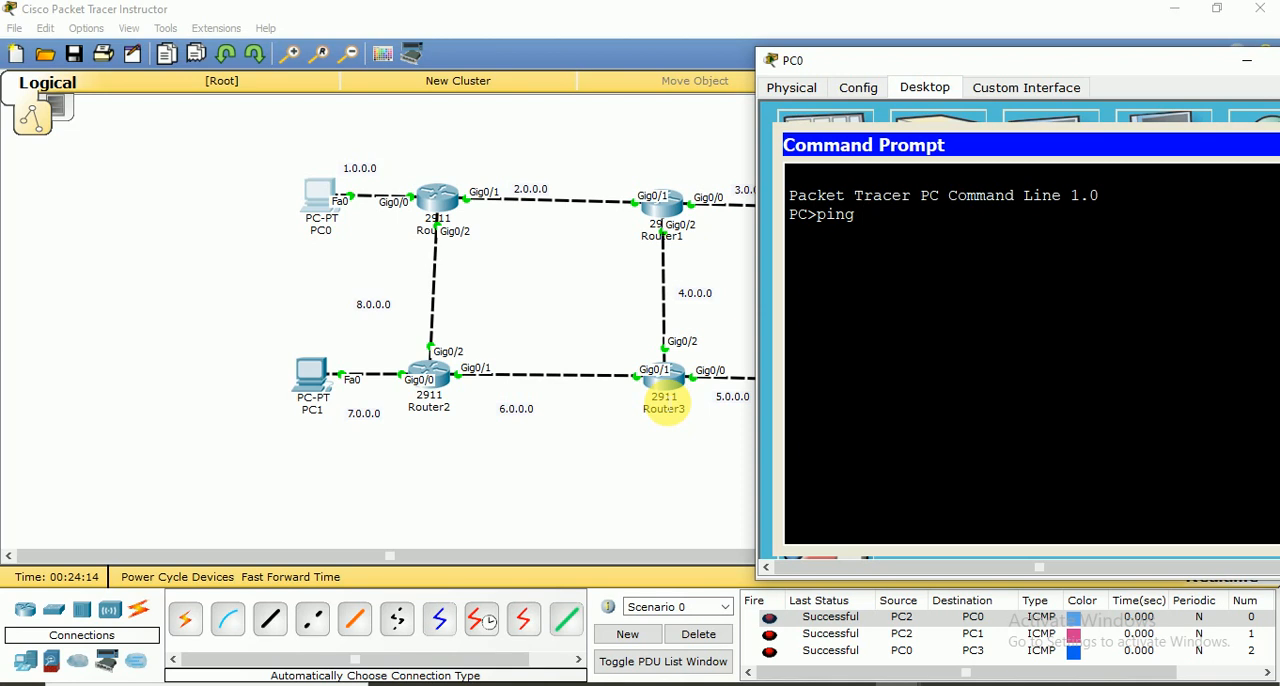
drag(1001, 63, 1094, 59)
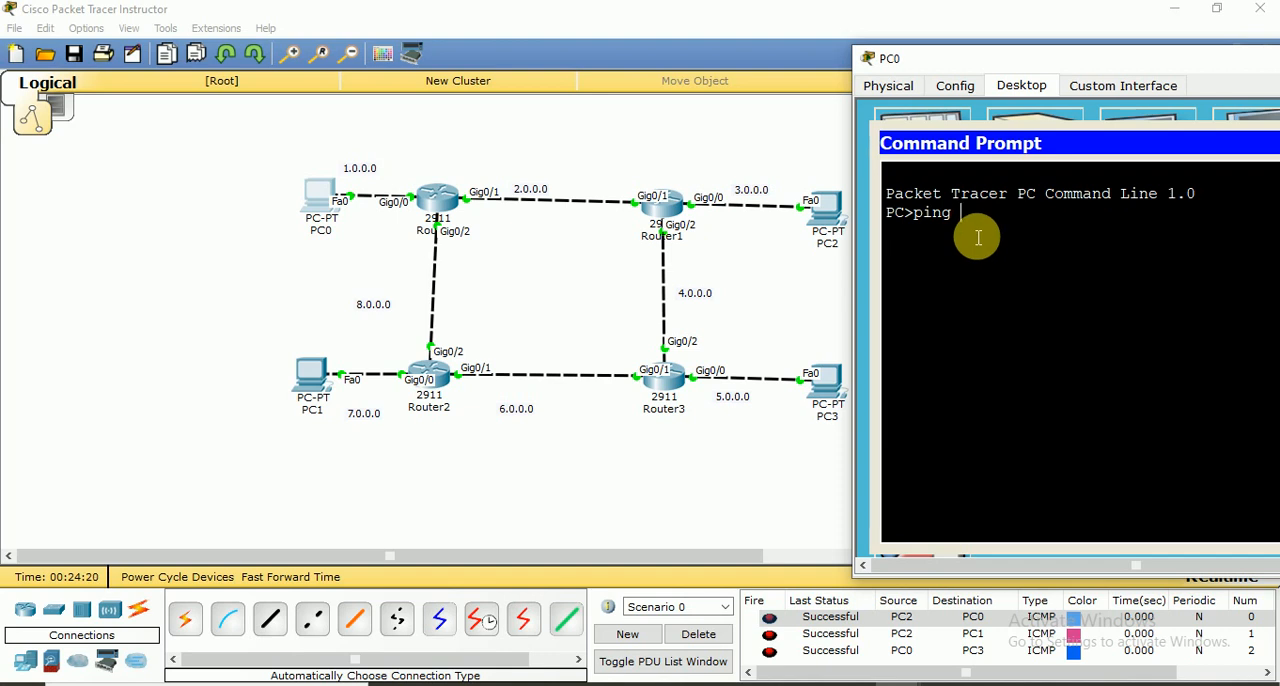
text(5.0.0.254)
key(Return)
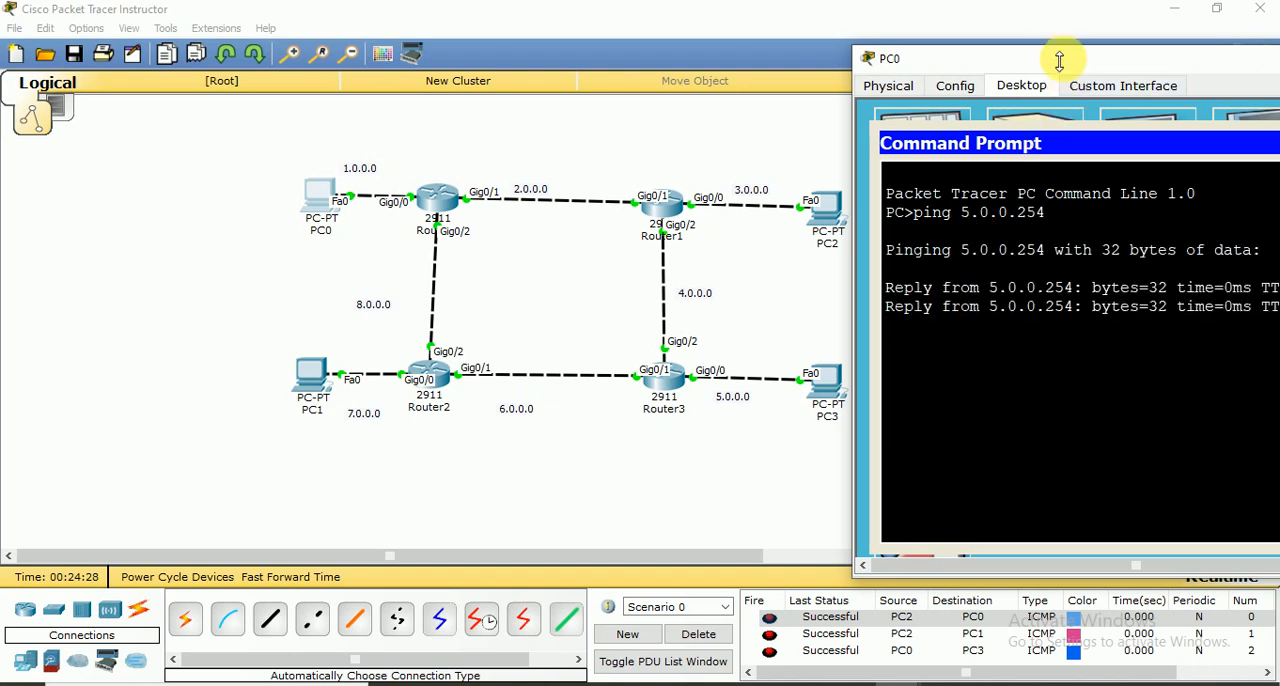
drag(1054, 57, 836, 22)
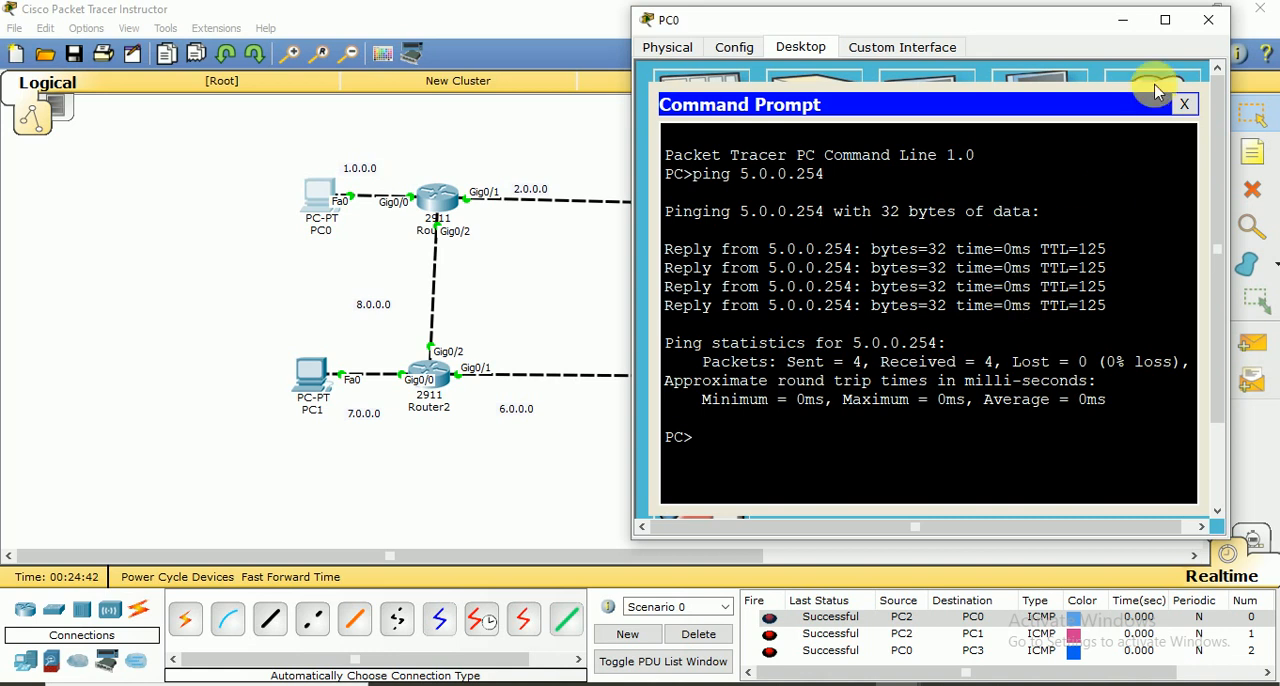
click(1206, 22)
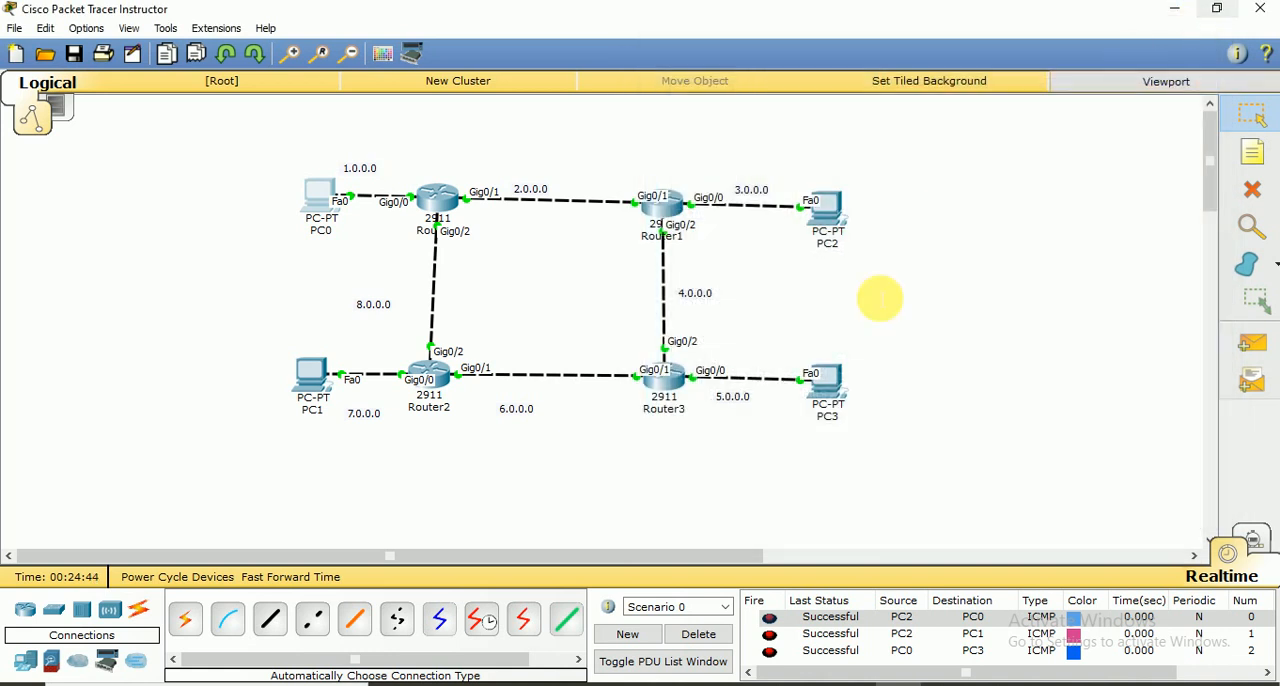